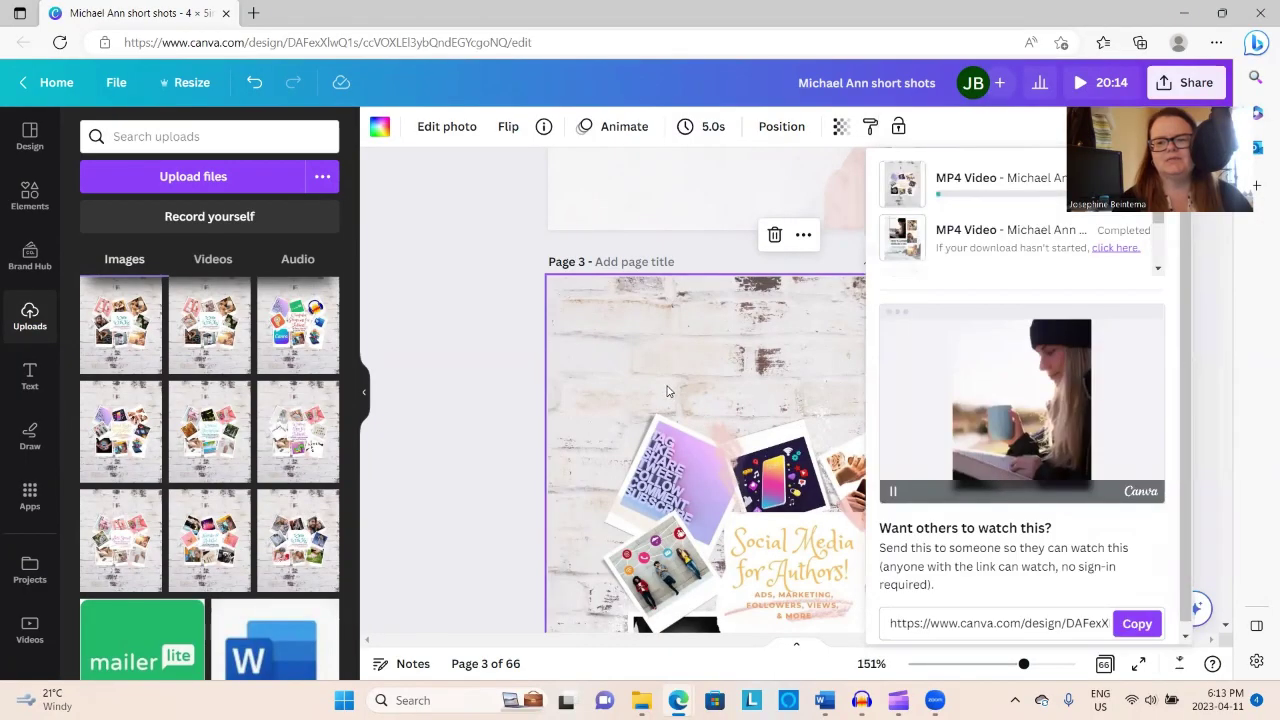
# Step: Close Canva's share panel and Edge's downloads list, then minimize Edge to show Word and Audacity
pyautogui.scroll(-3, 610, 370)
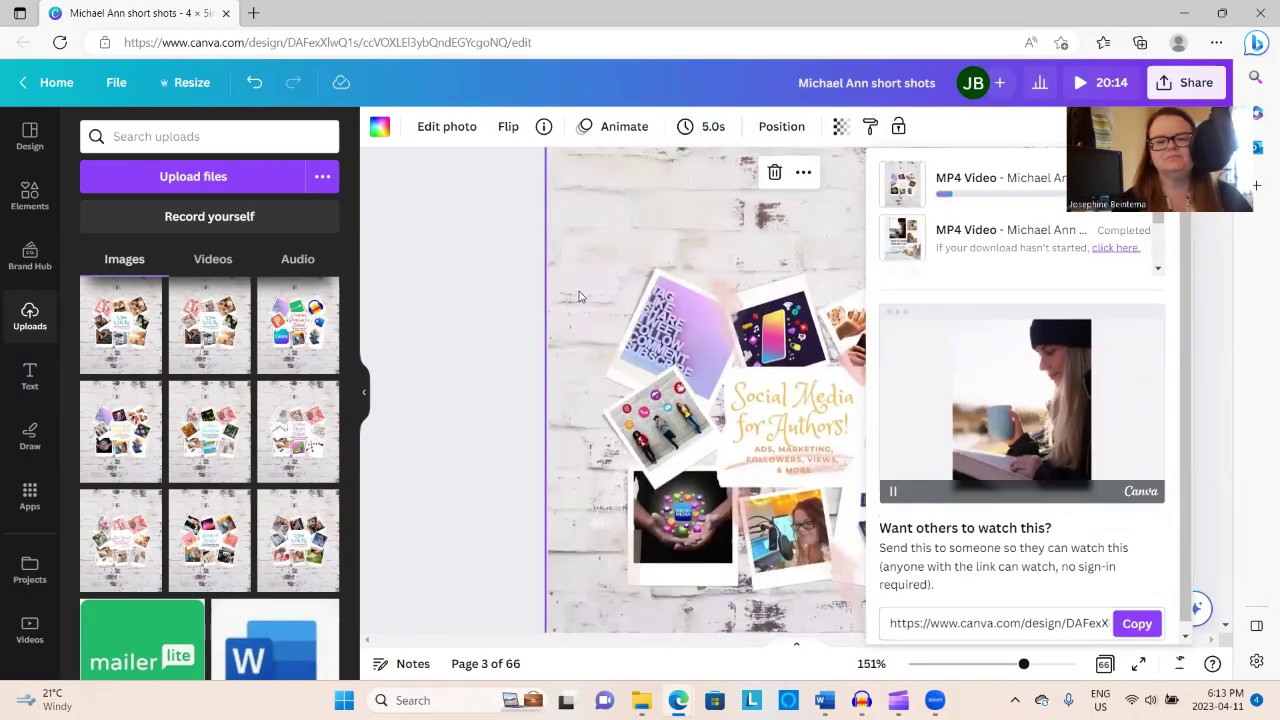
pyautogui.click(490, 336)
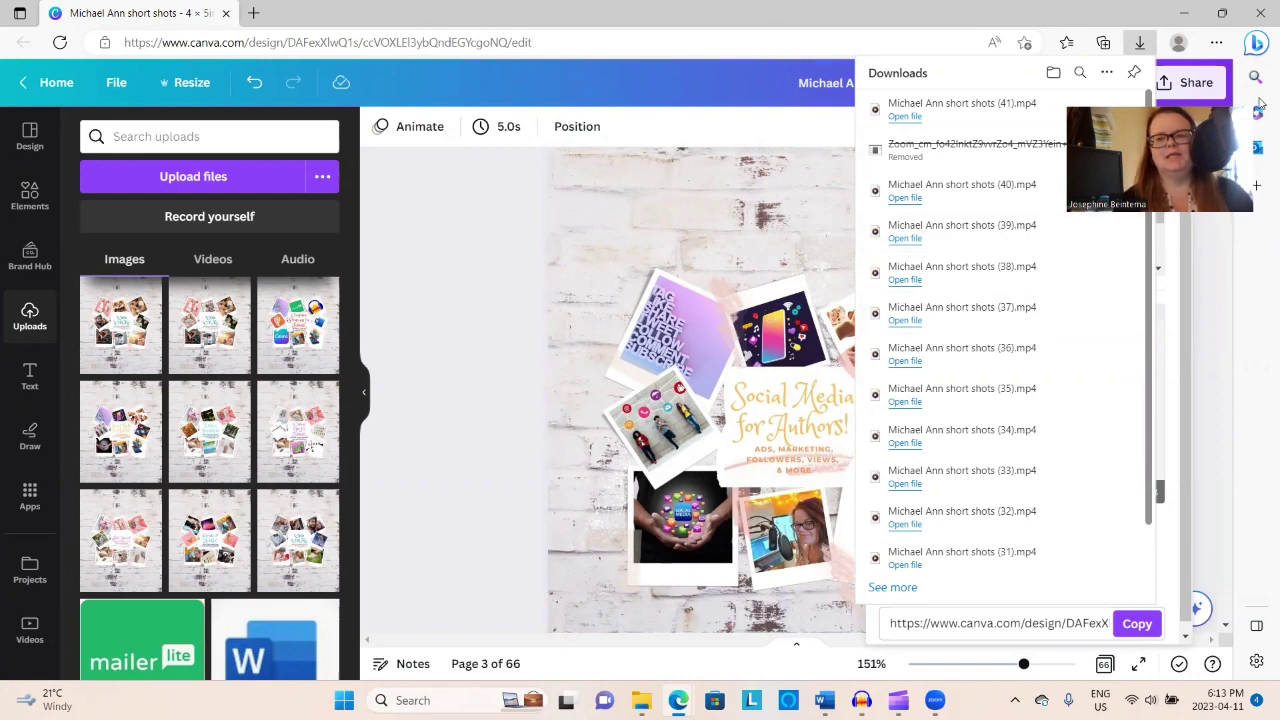
pyautogui.click(1181, 12)
pyautogui.click(1181, 12)
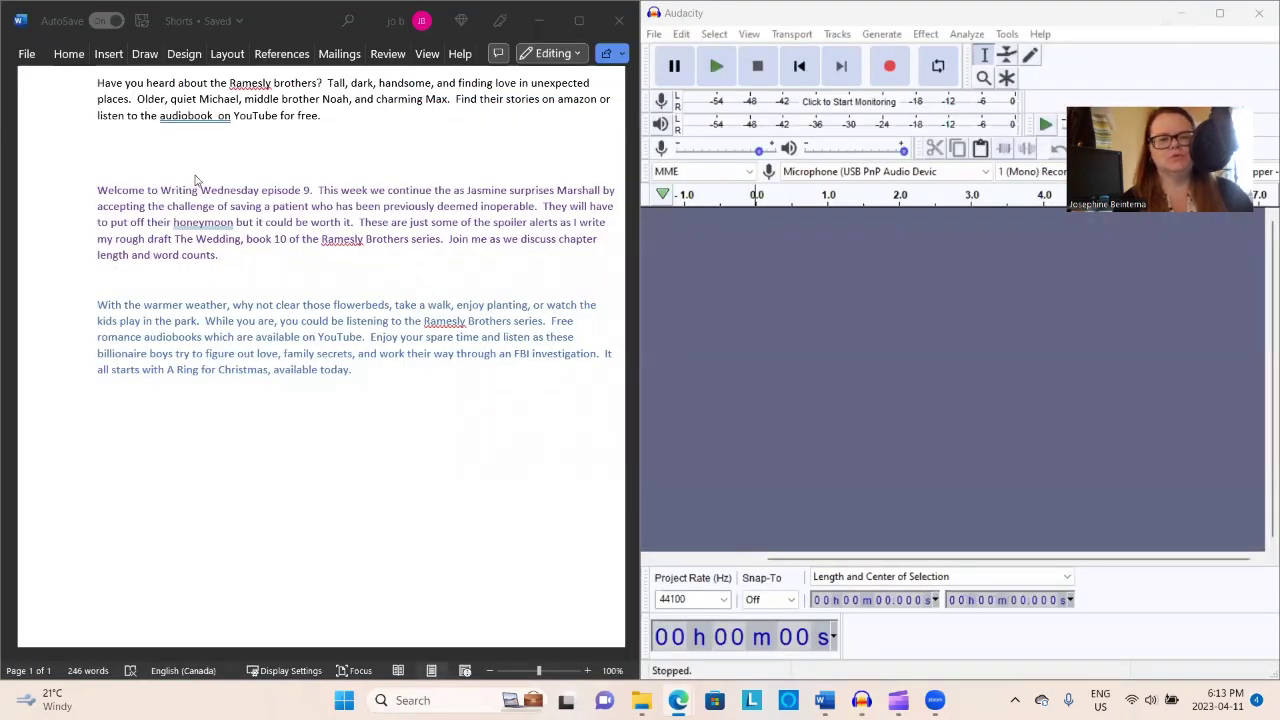
pyautogui.scroll(-1, 197, 190)
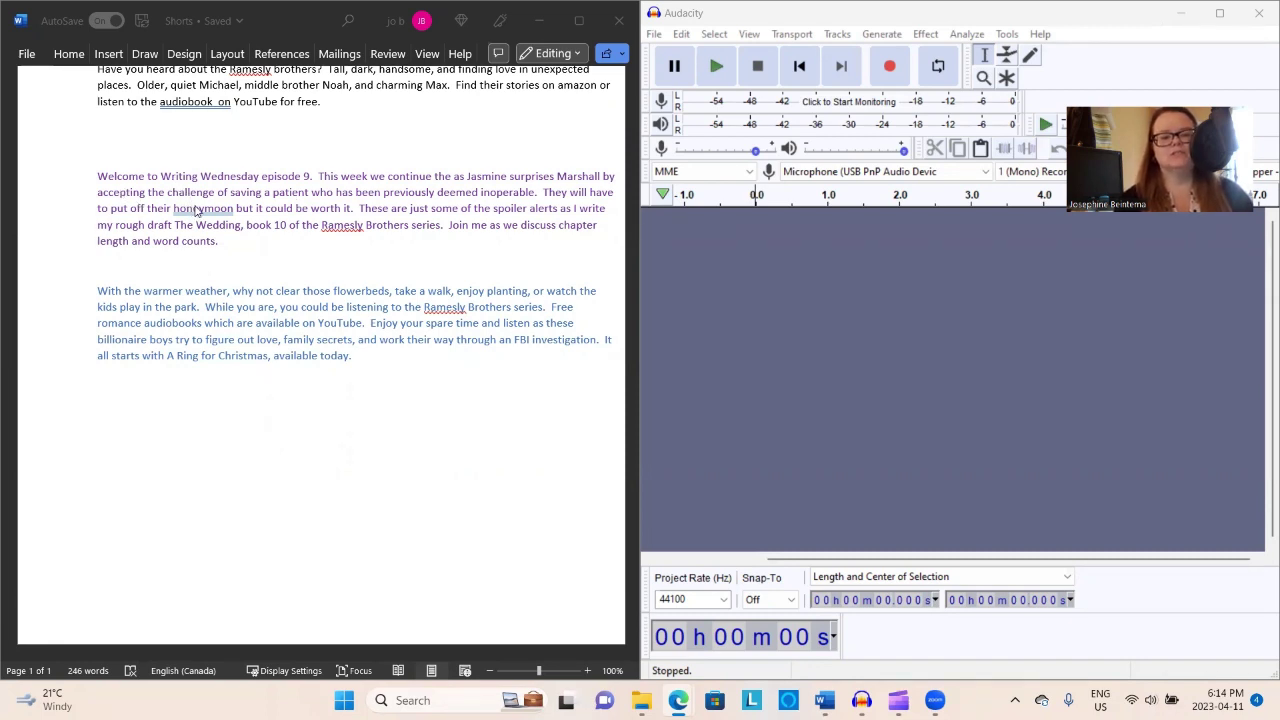
pyautogui.scroll(3, 197, 210)
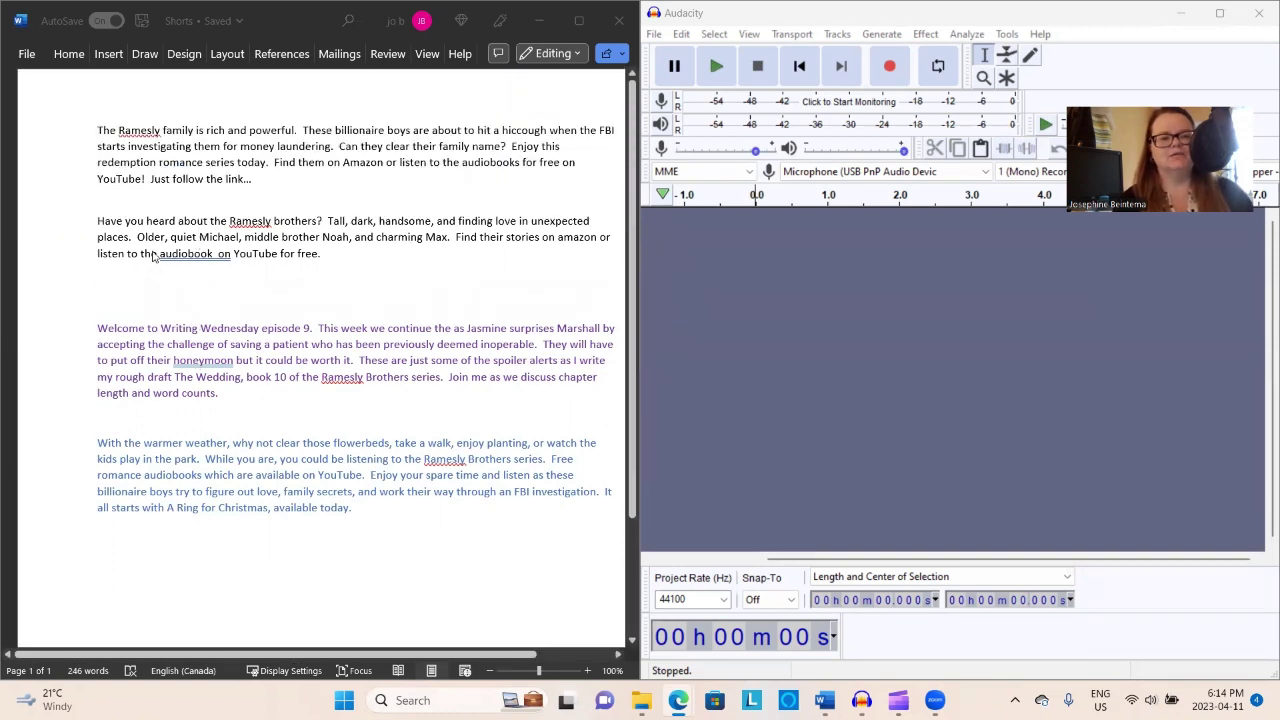
pyautogui.scroll(-3, 143, 303)
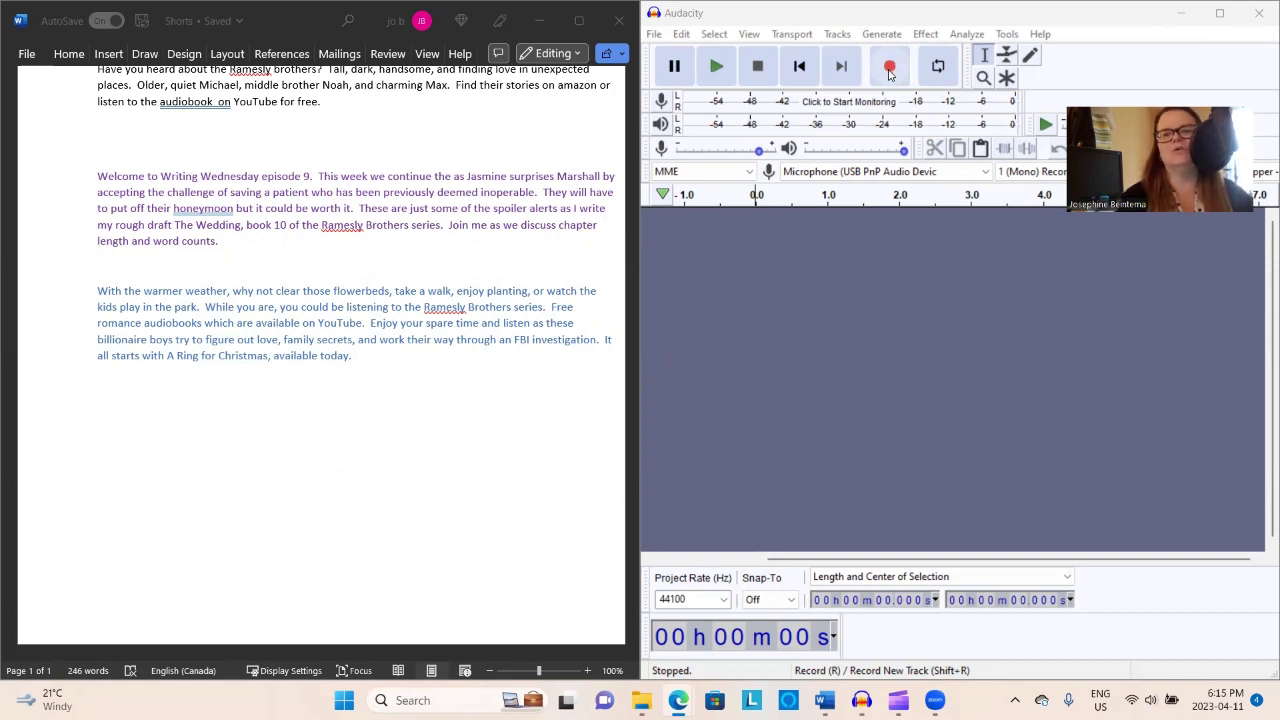
# Step: Record a few seconds of test audio, undo it, then redo to restore the clip
pyautogui.click(890, 67)
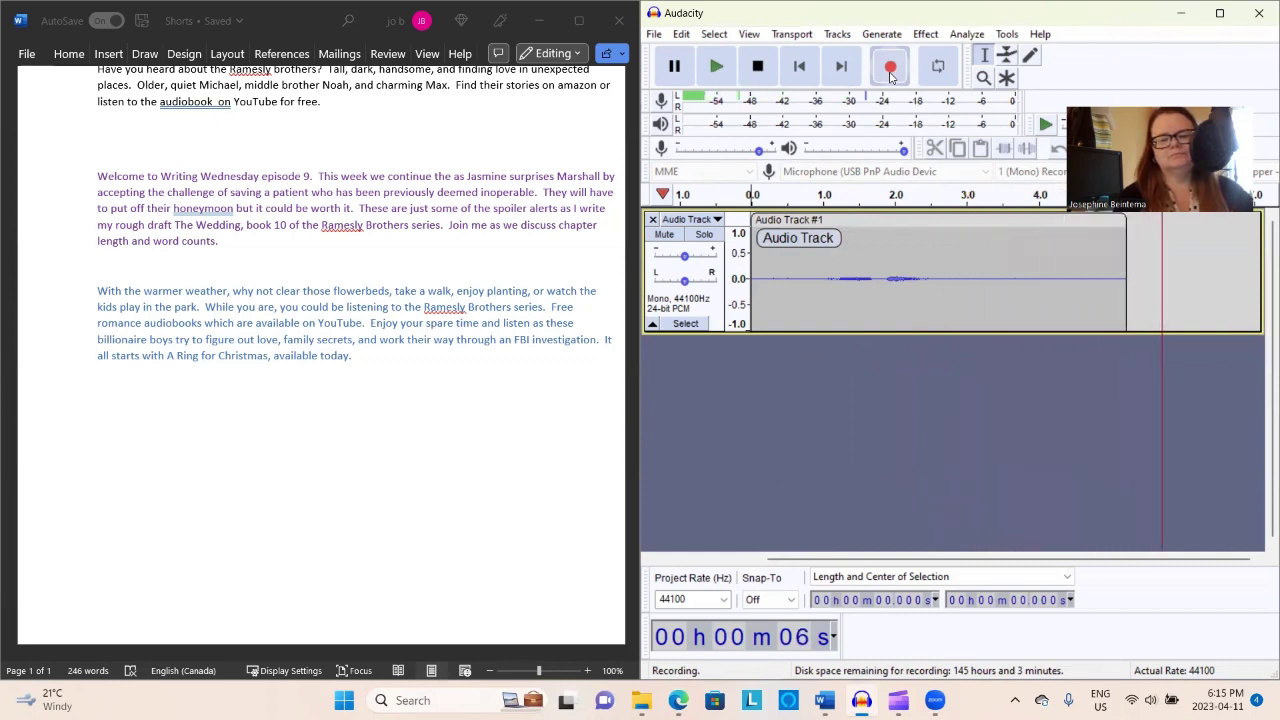
pyautogui.press('space')
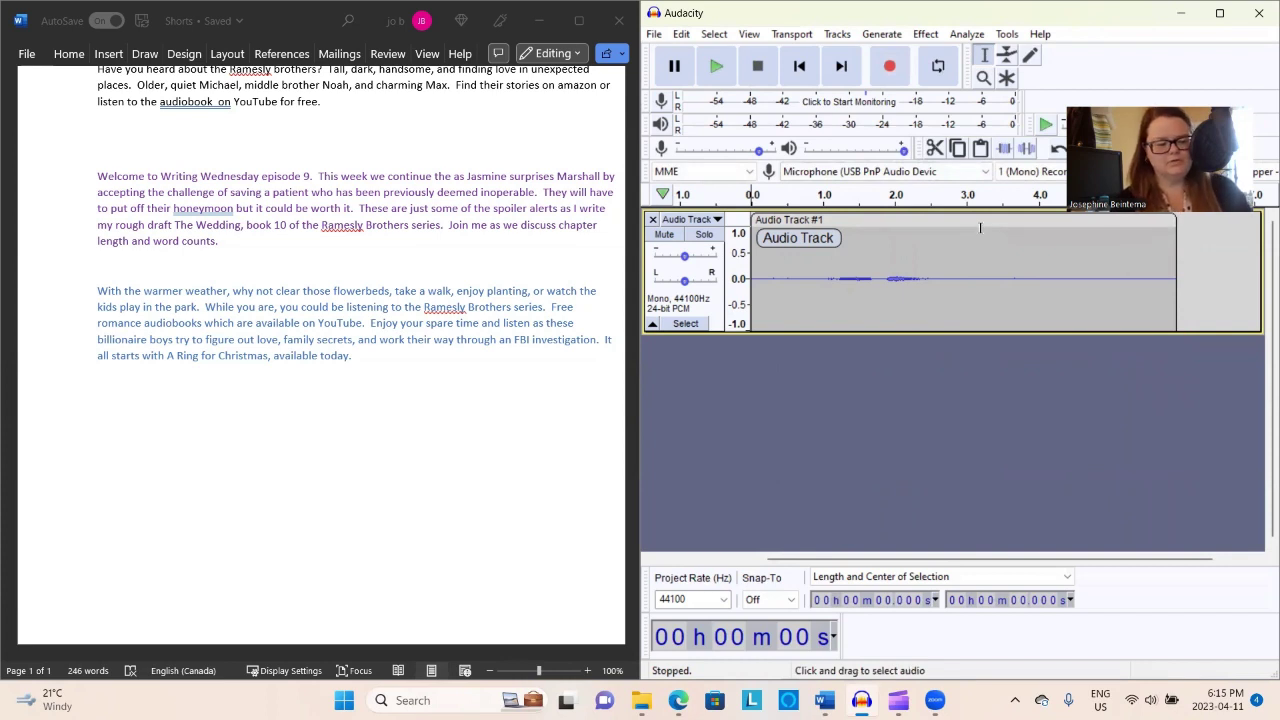
pyautogui.hotkey('ctrl', 'z')
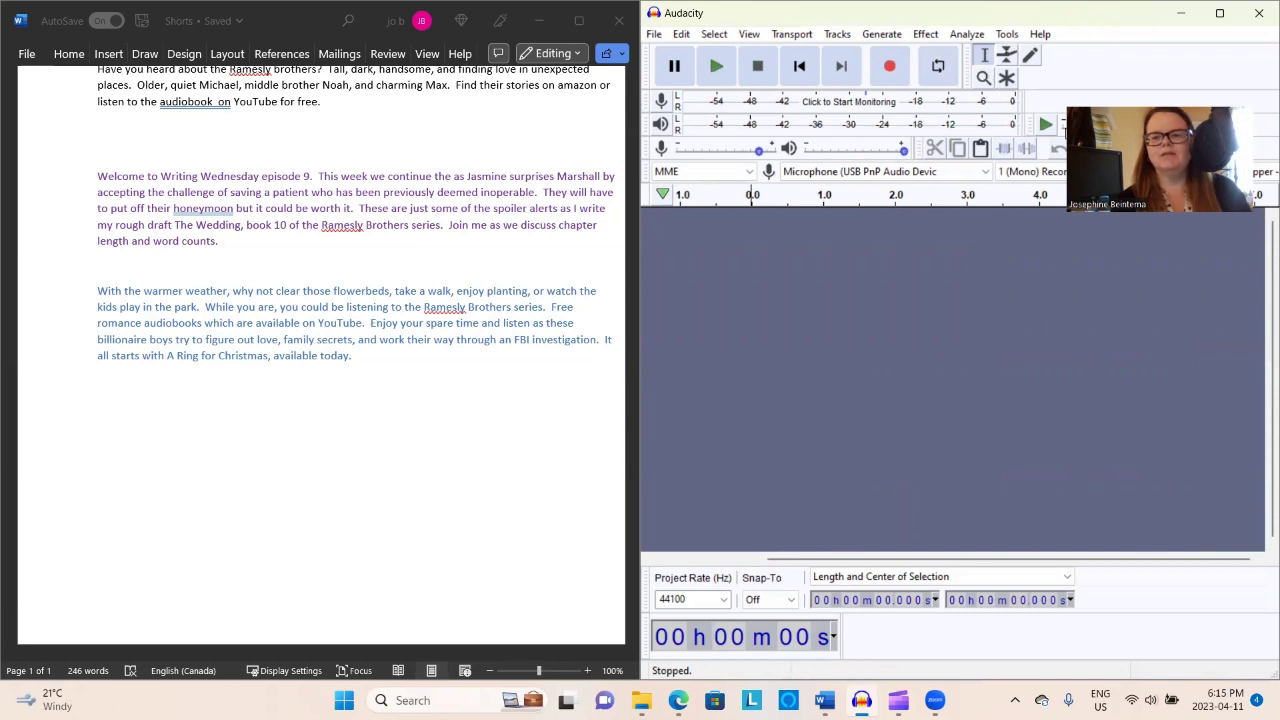
pyautogui.click(1084, 152)
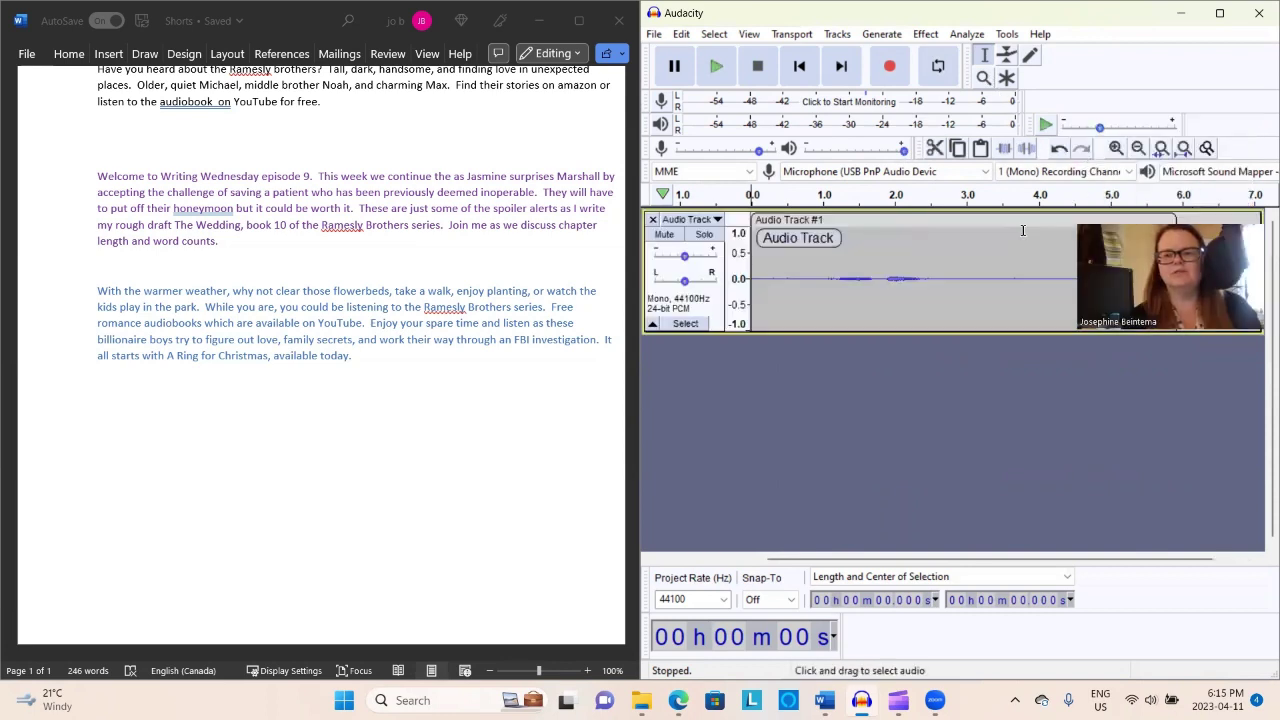
# Step: Capture a Noise Reduction noise profile from the test clip, then delete the clip
pyautogui.doubleClick(1014, 245)
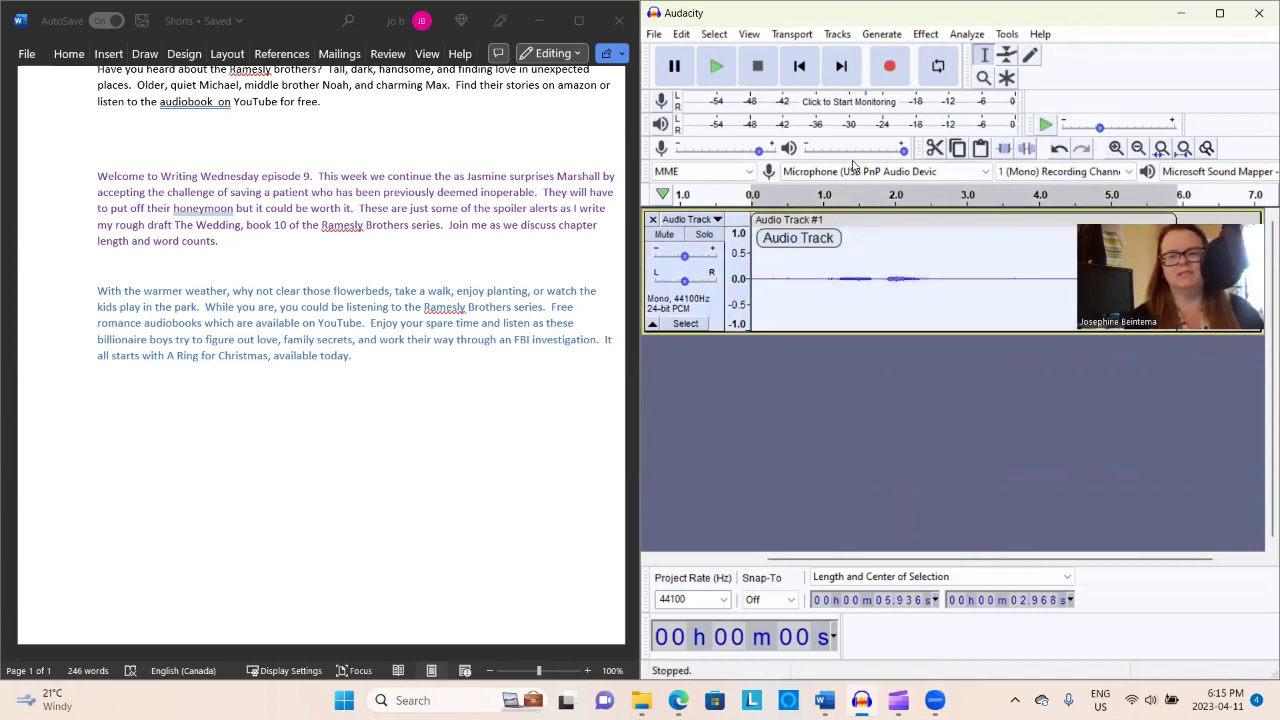
pyautogui.click(917, 35)
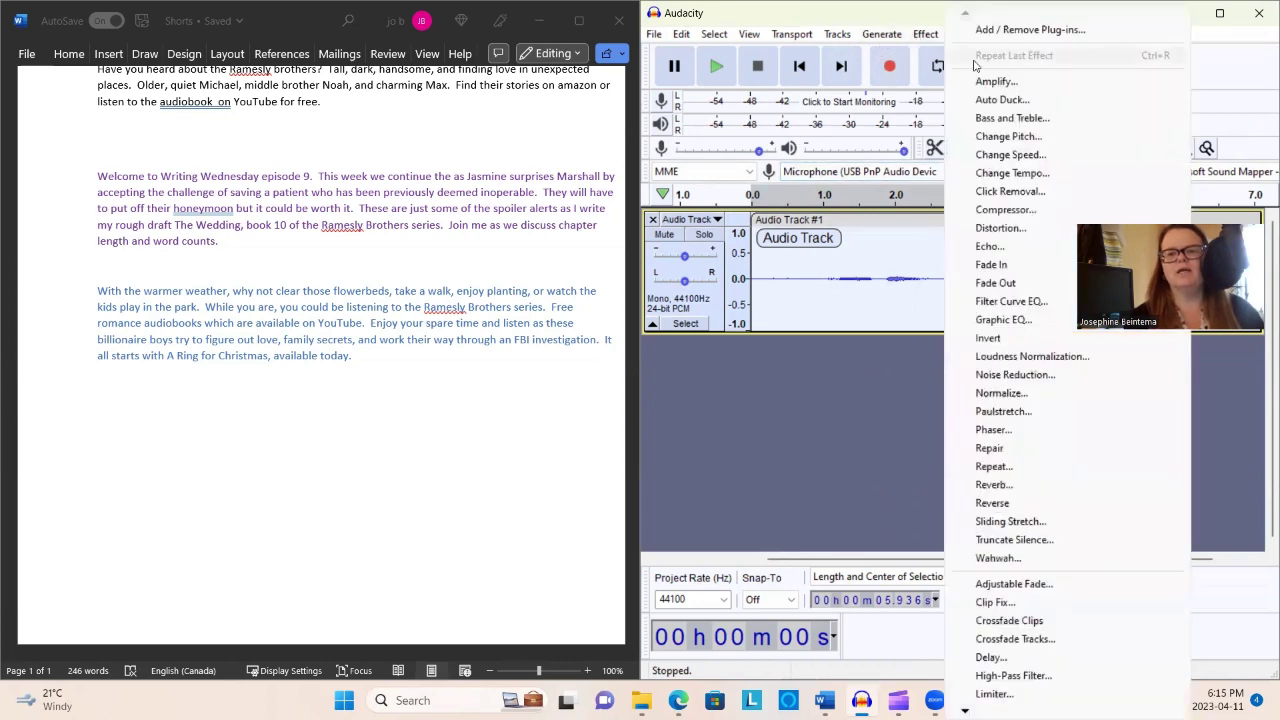
pyautogui.click(1018, 377)
pyautogui.click(981, 263)
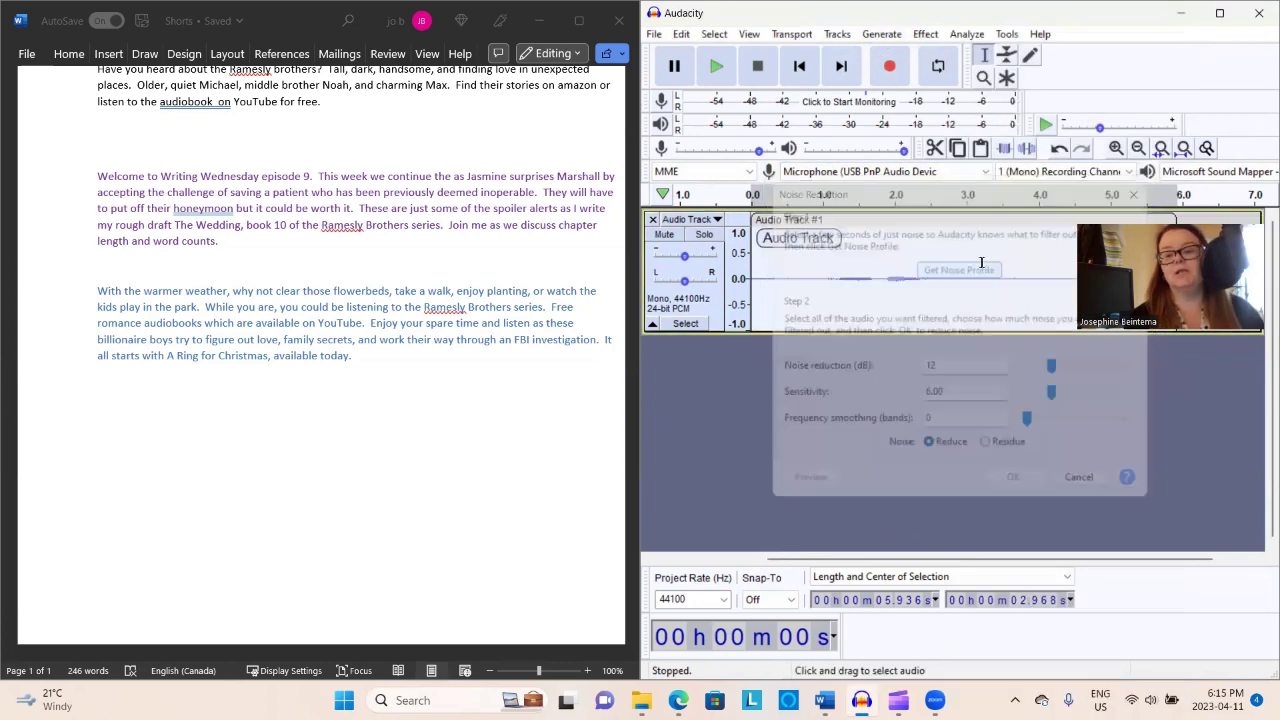
pyautogui.press('Delete')
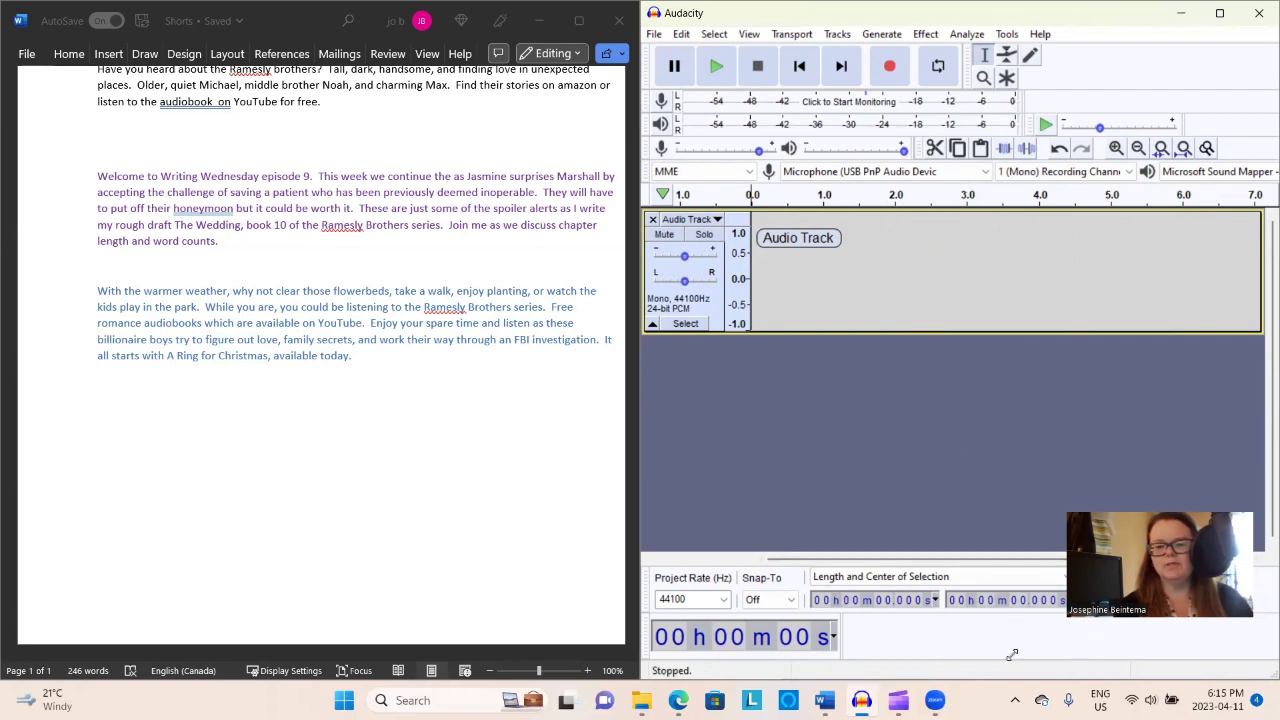
# Step: Record the narration script, then append a second clip after it at about 33 seconds
pyautogui.moveTo(1012, 655); pyautogui.dragTo(930, 690)
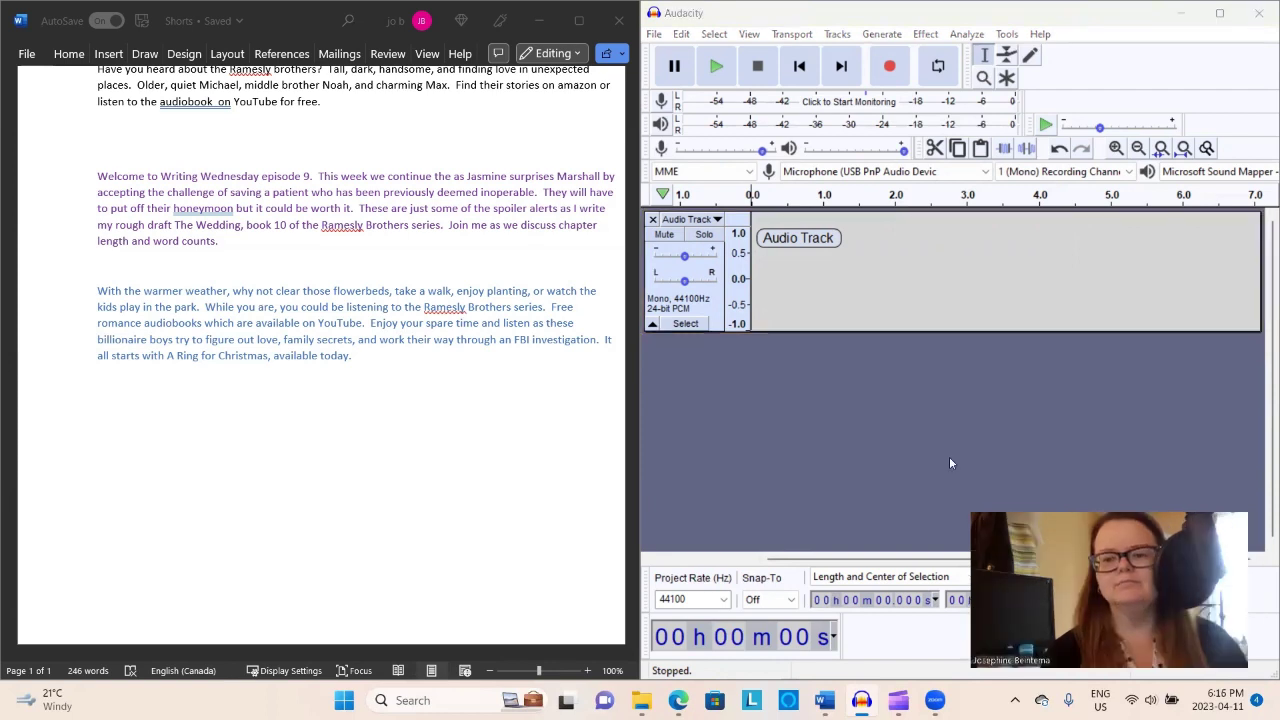
pyautogui.click(891, 66)
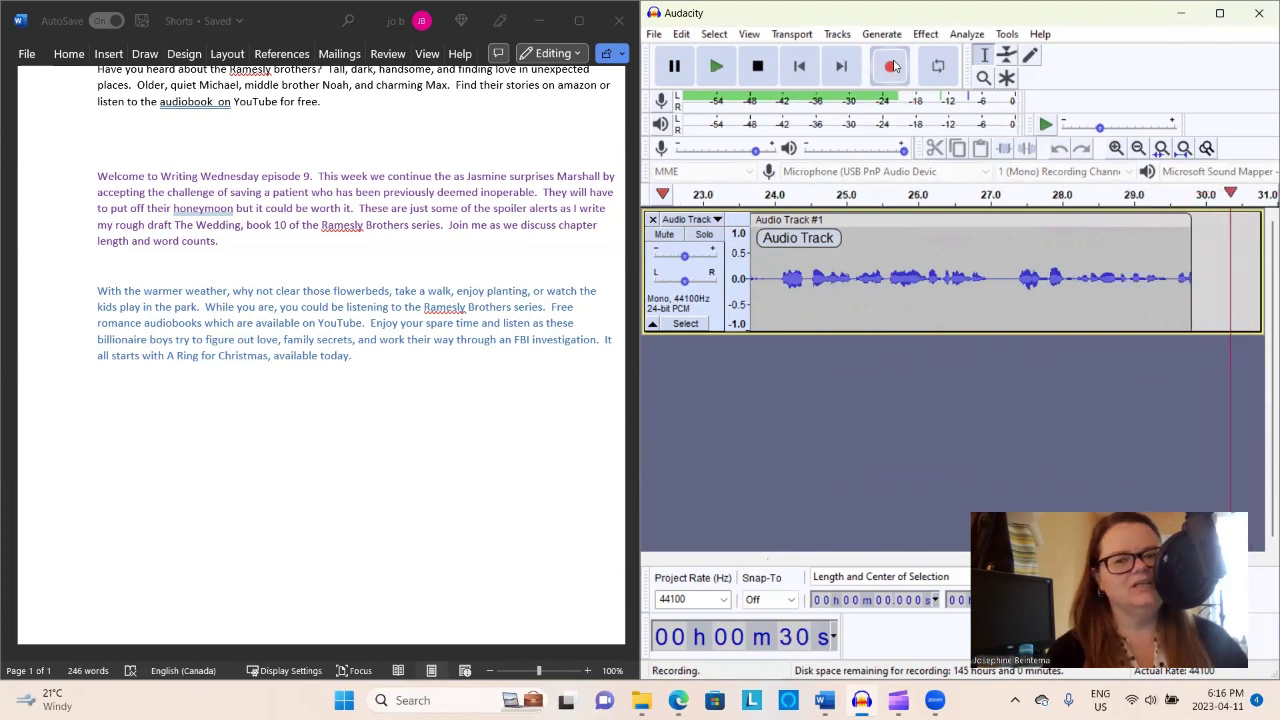
pyautogui.press('space')
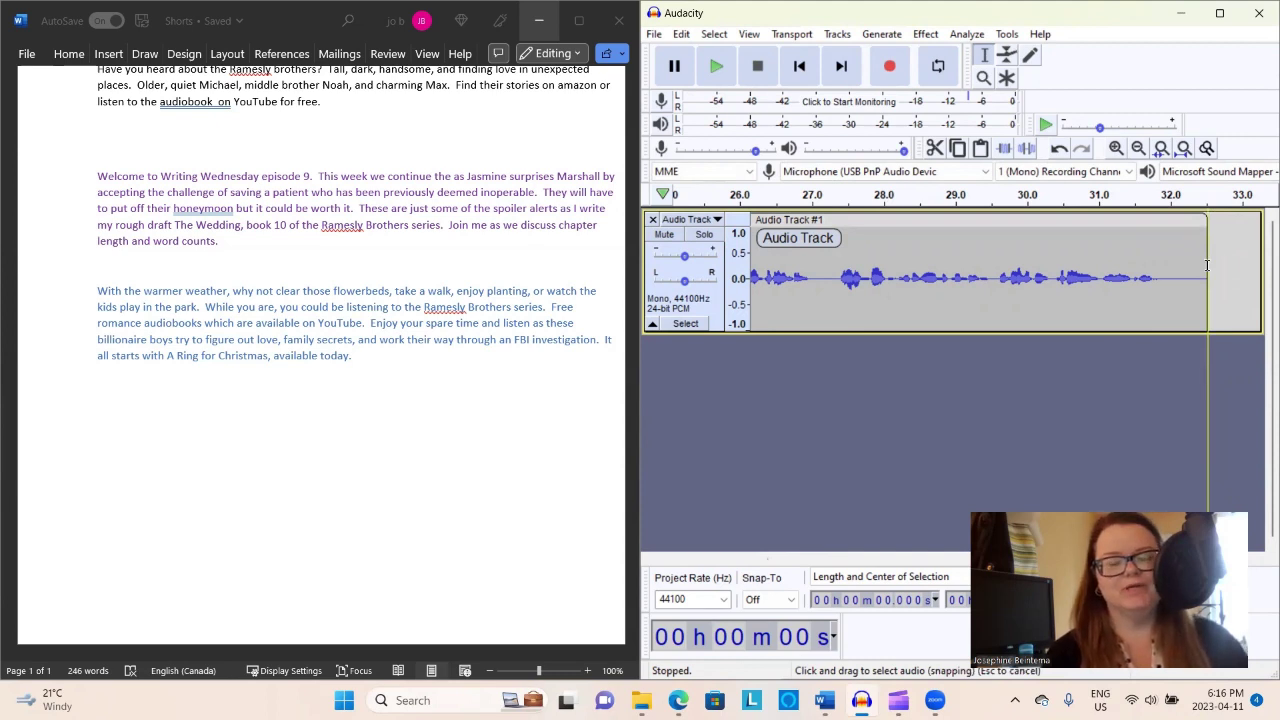
pyautogui.click(1207, 265)
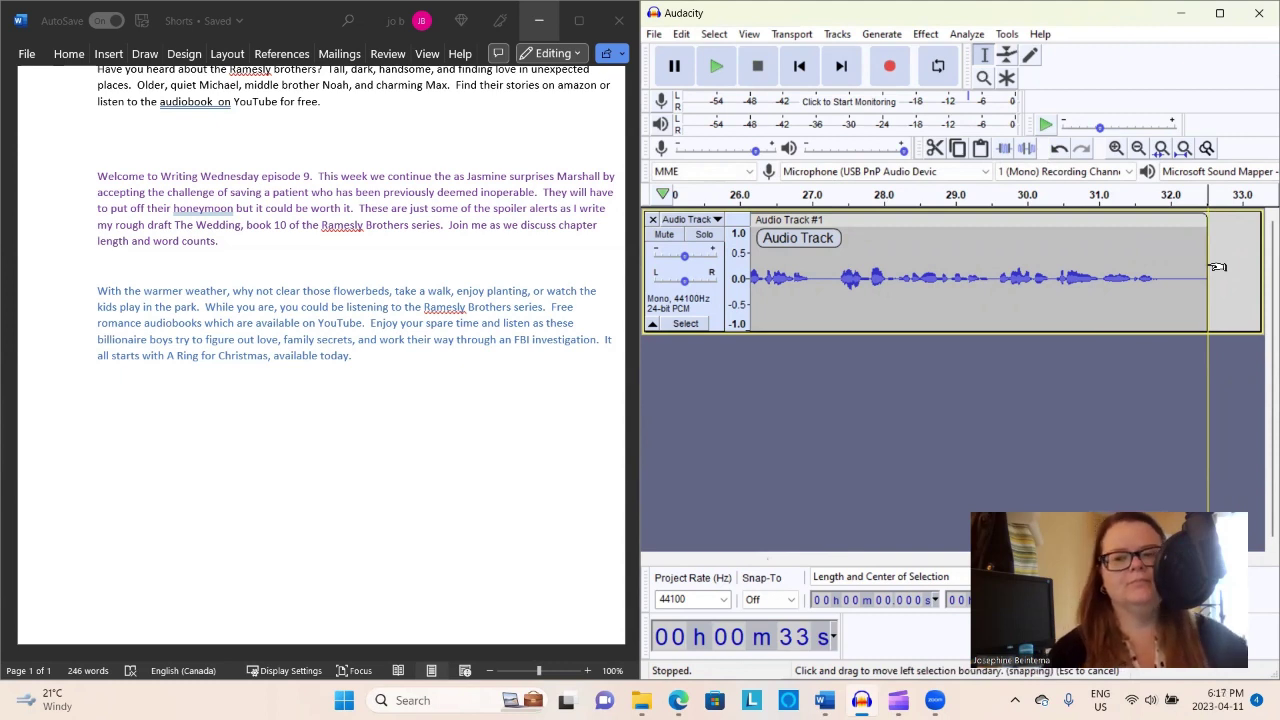
pyautogui.press('r')
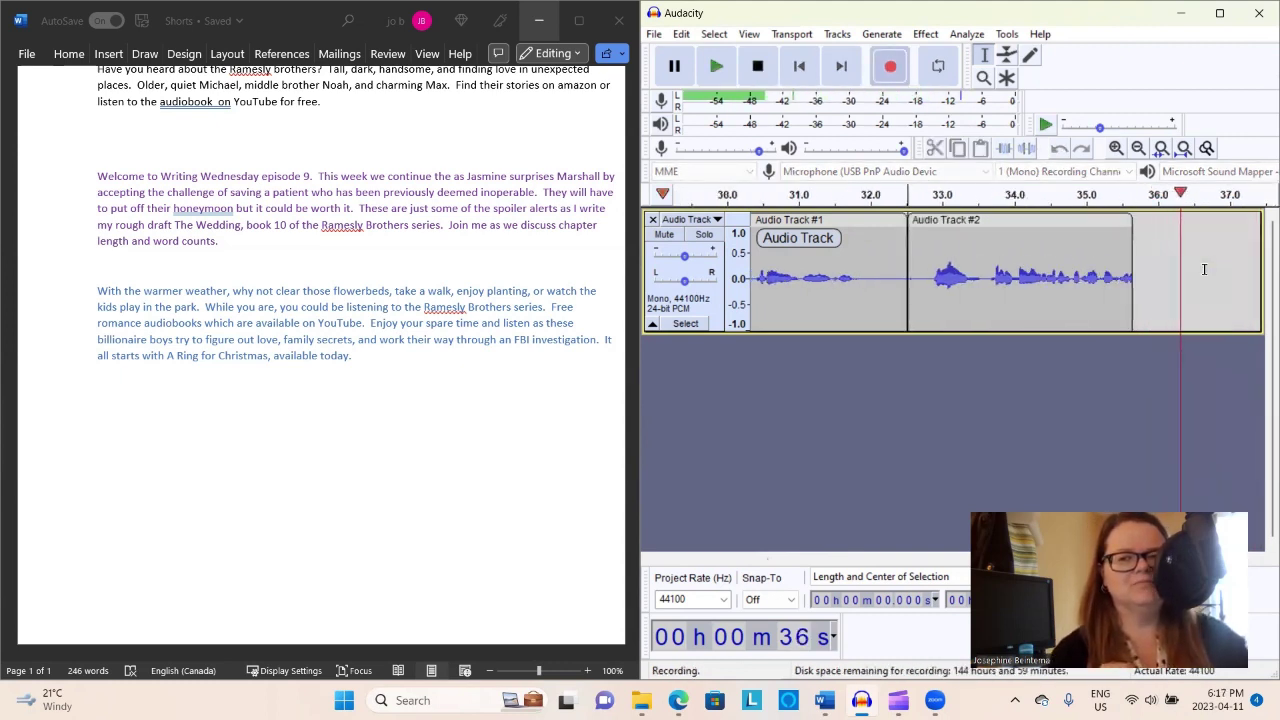
pyautogui.press('space')
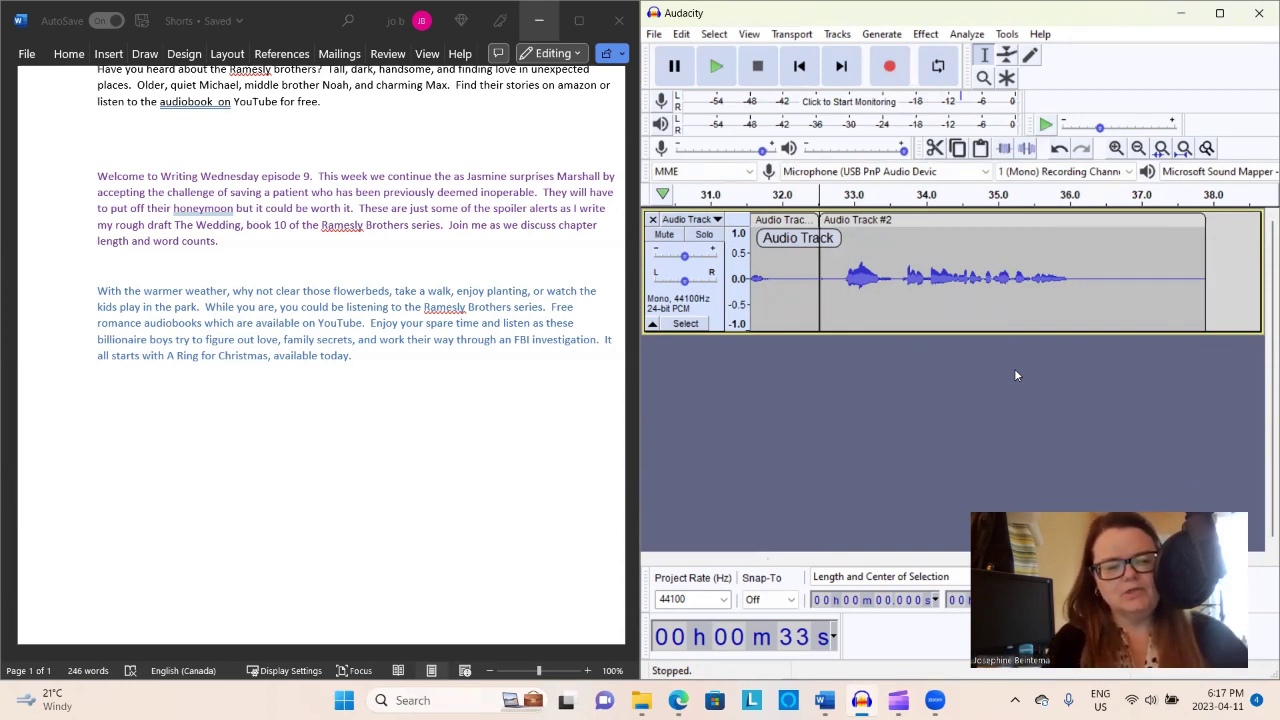
# Step: Apply noise reduction to the whole narration and normalize it to -3.2 dB peak
pyautogui.hotkey('ctrl', 'a')
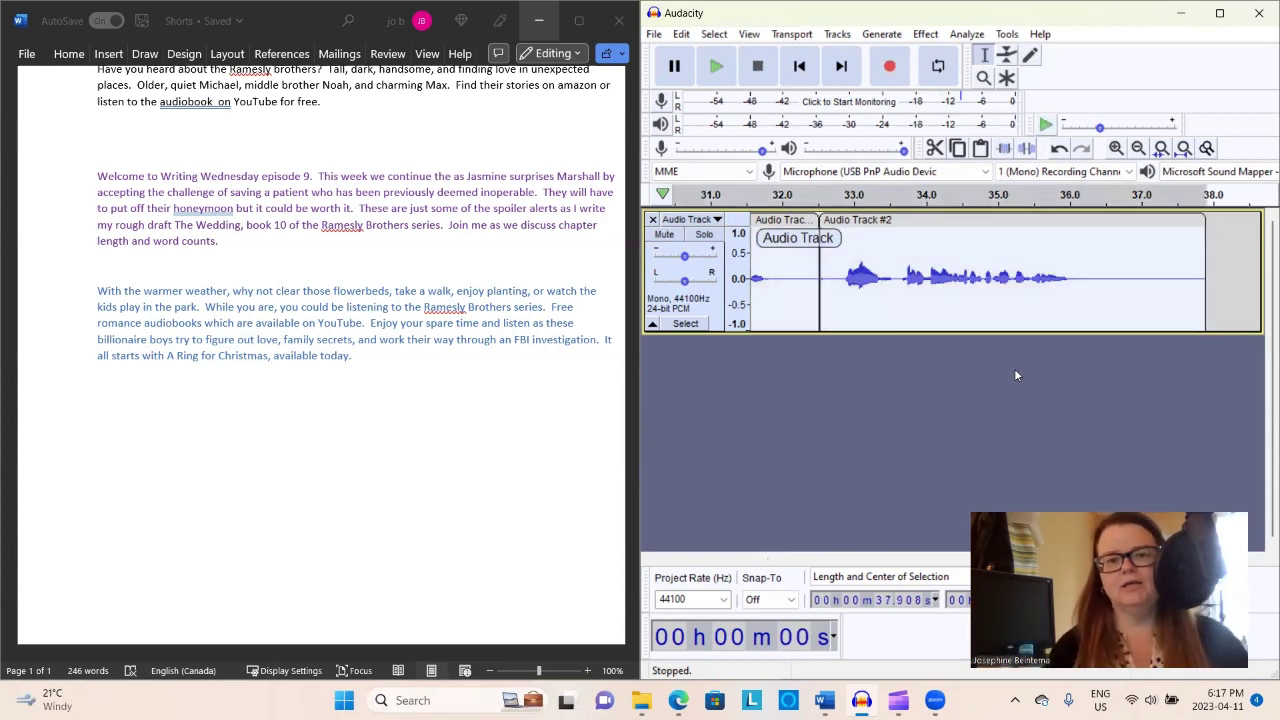
pyautogui.click(928, 37)
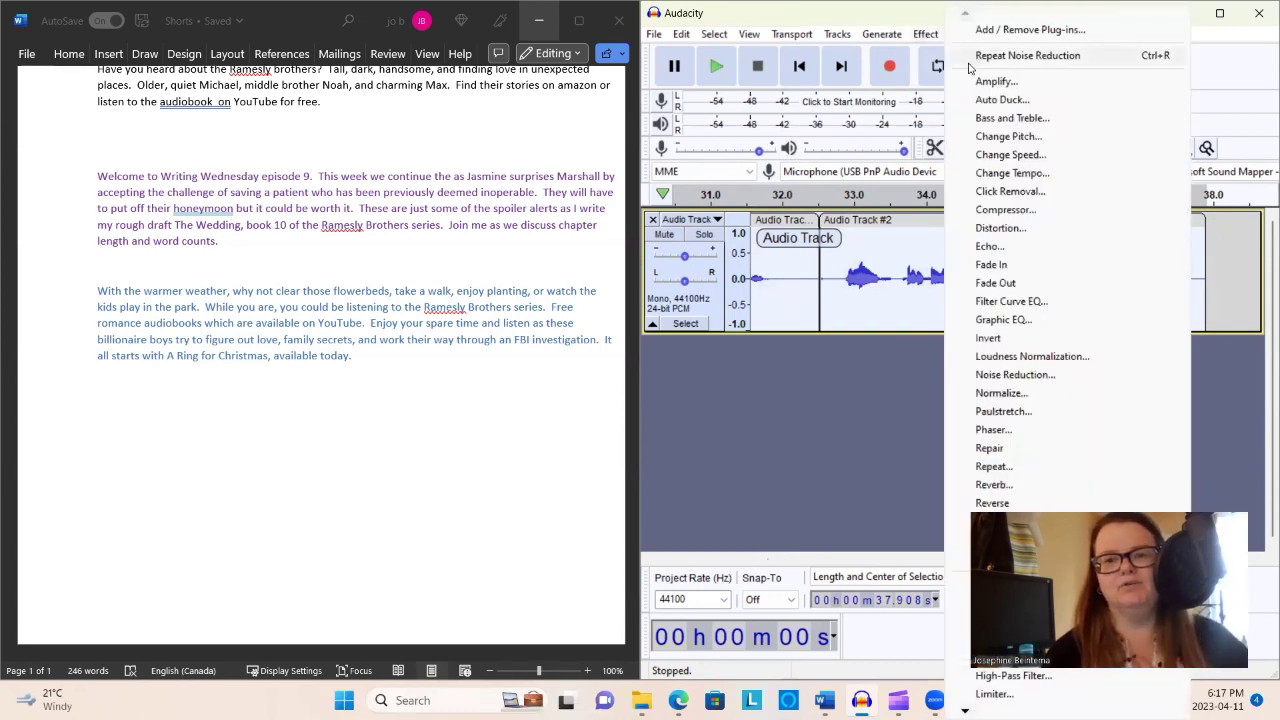
pyautogui.click(1000, 56)
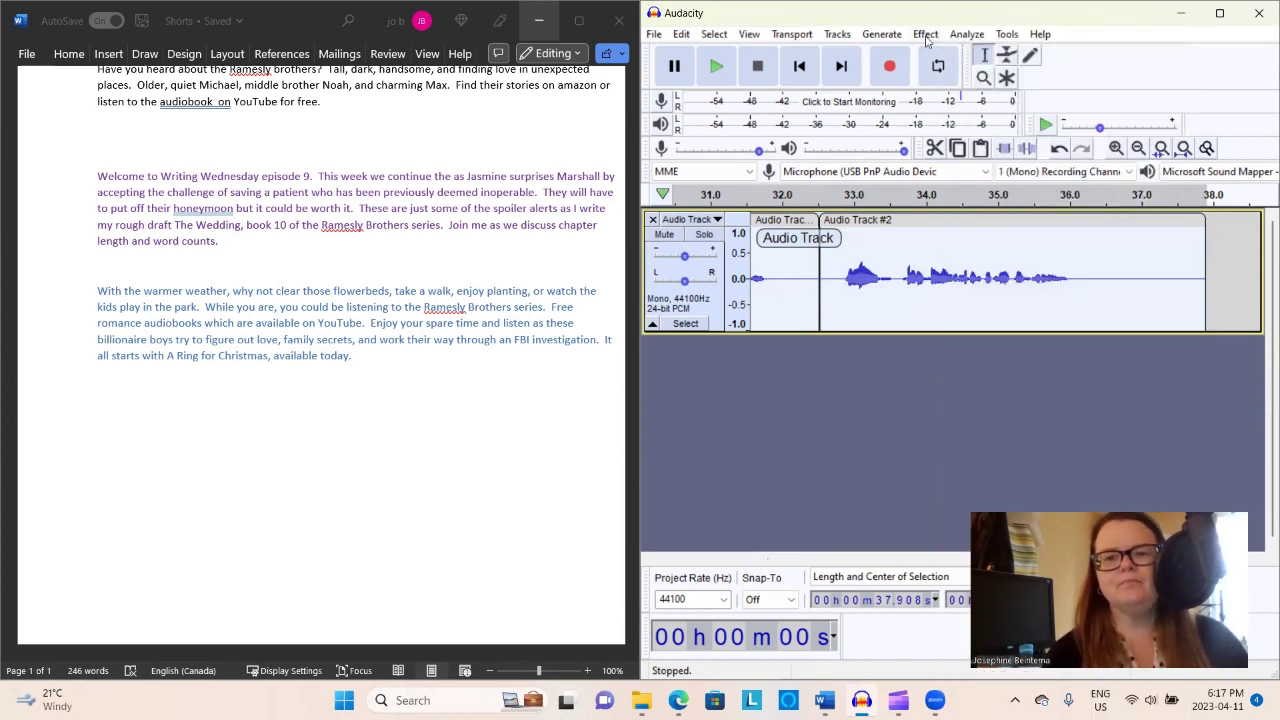
pyautogui.click(926, 36)
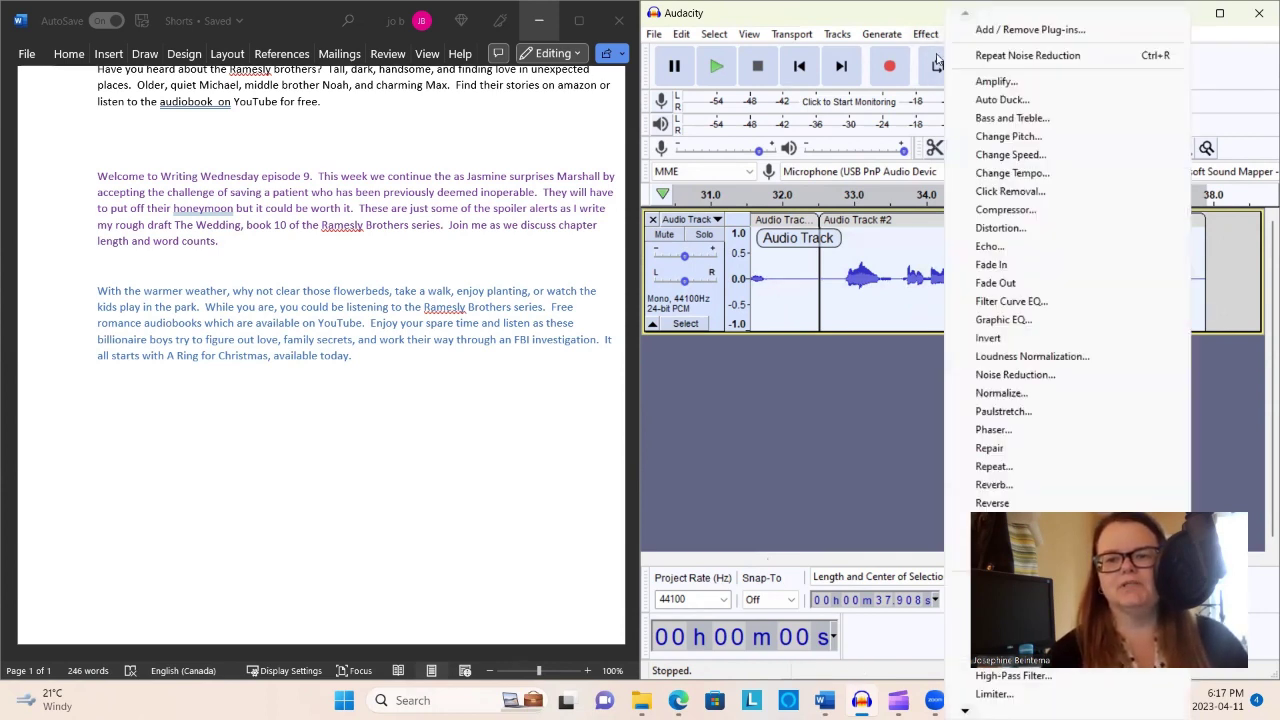
pyautogui.click(995, 394)
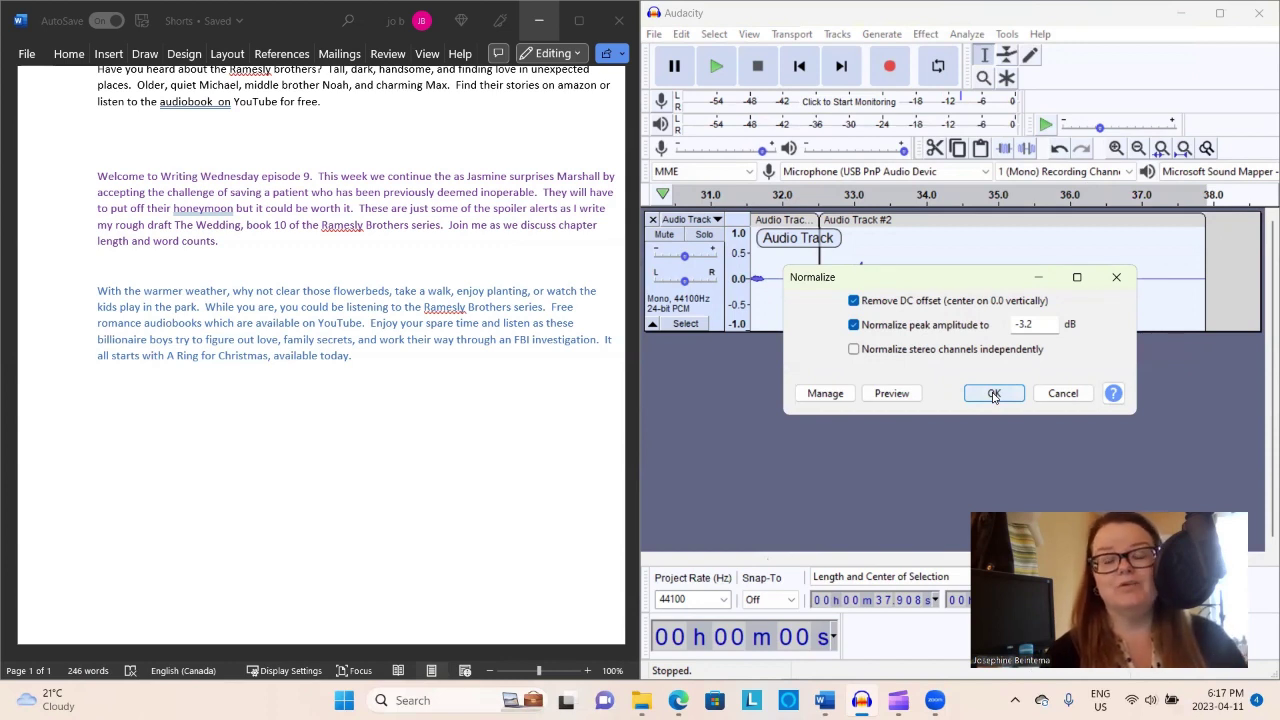
pyautogui.click(994, 394)
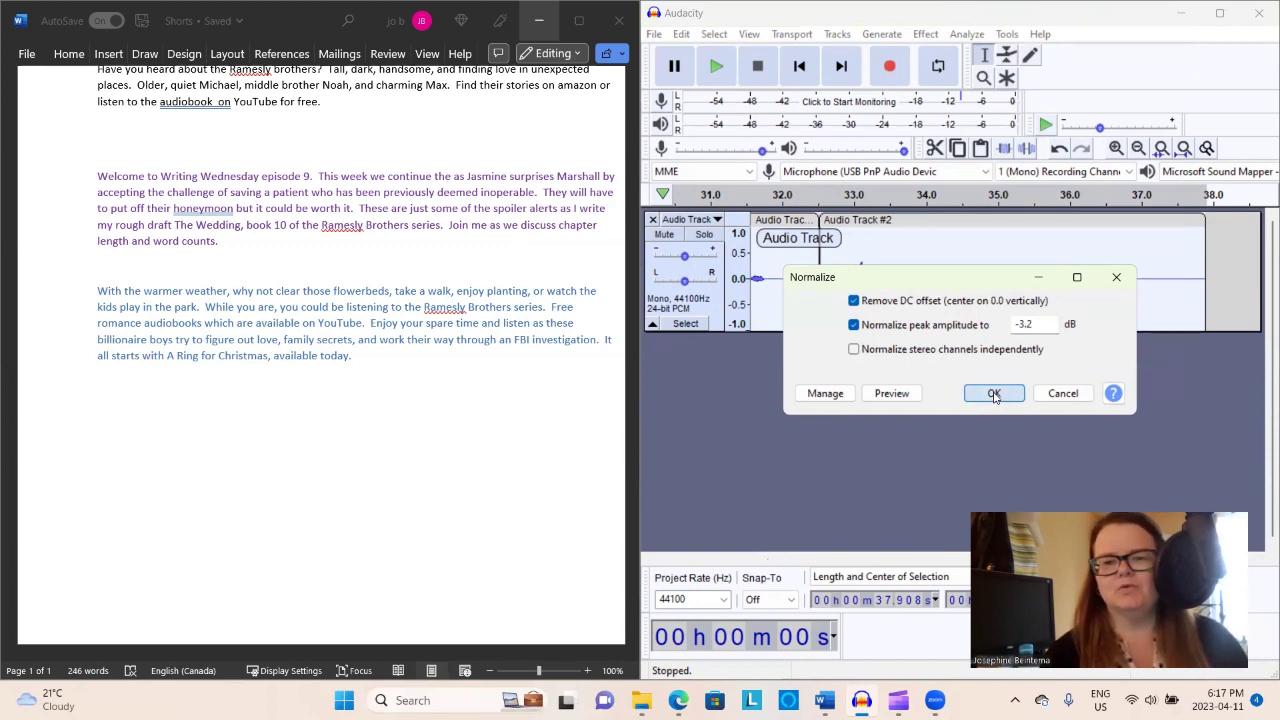
# Step: Run the ACX Check: peak −3.20 dB, RMS −18.51 dB, noise floor −76.07 dB all pass
pyautogui.click(926, 34)
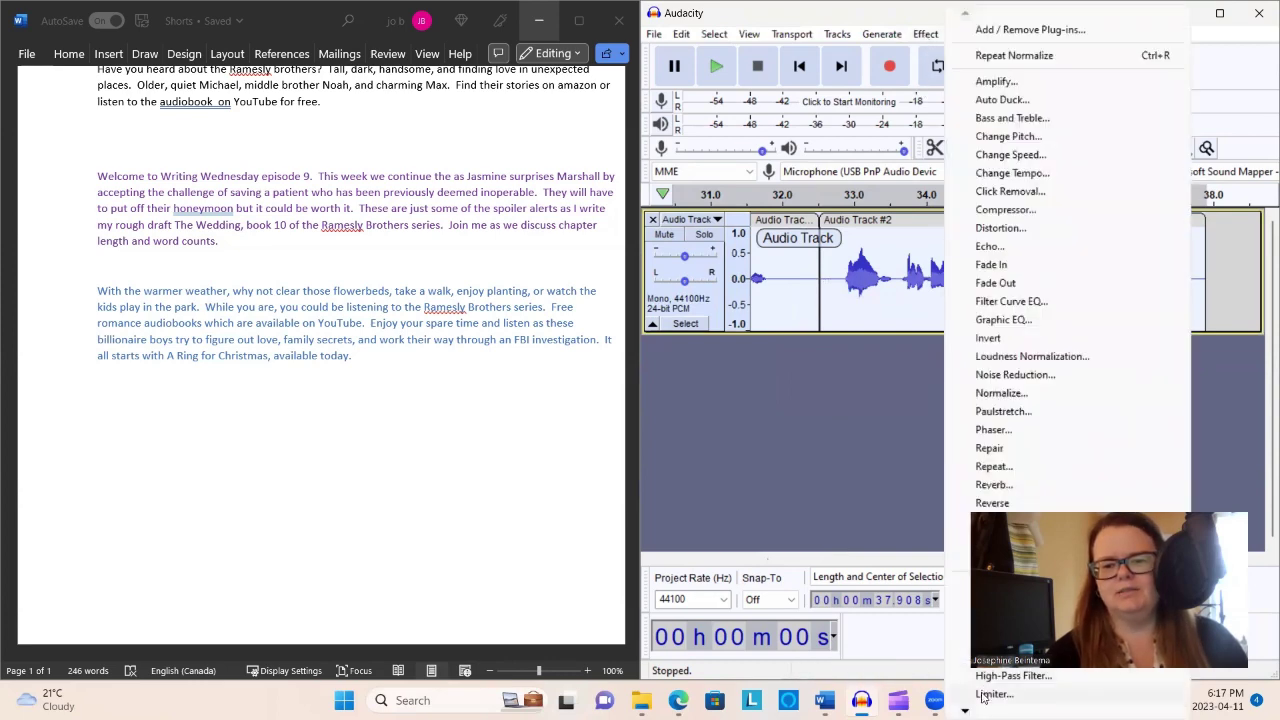
pyautogui.click(1000, 449)
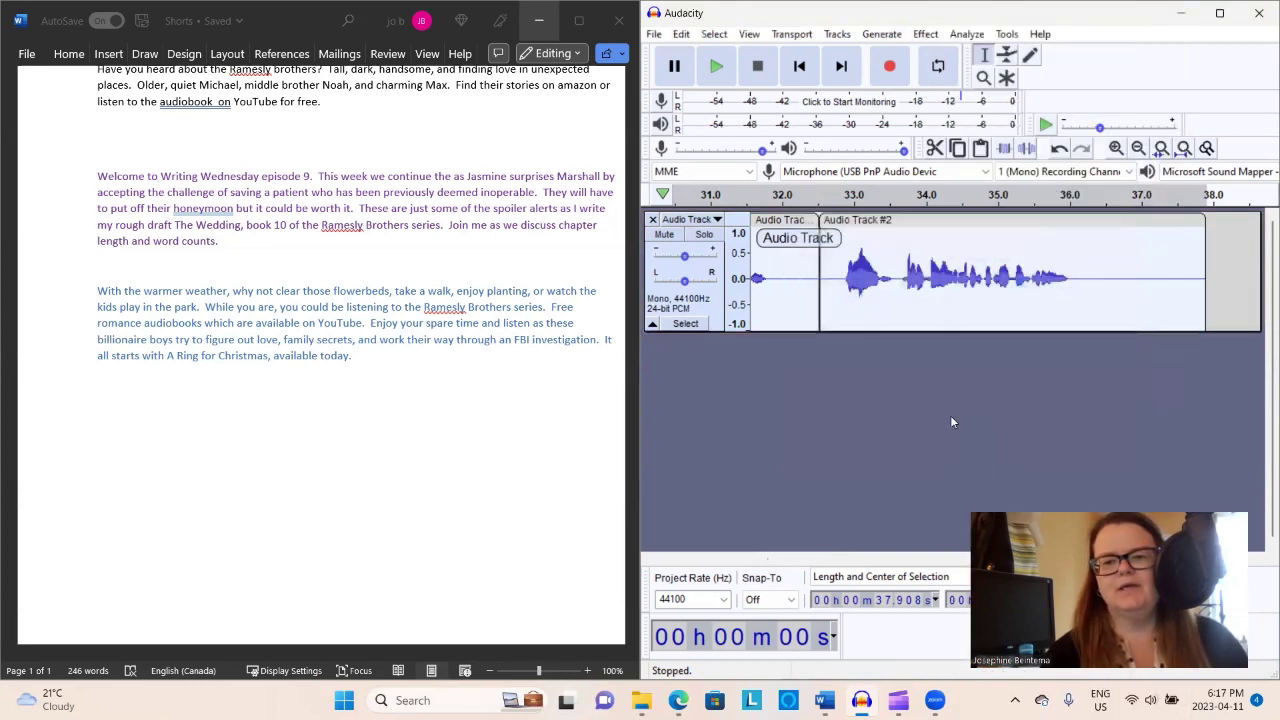
pyautogui.click(958, 36)
pyautogui.click(966, 146)
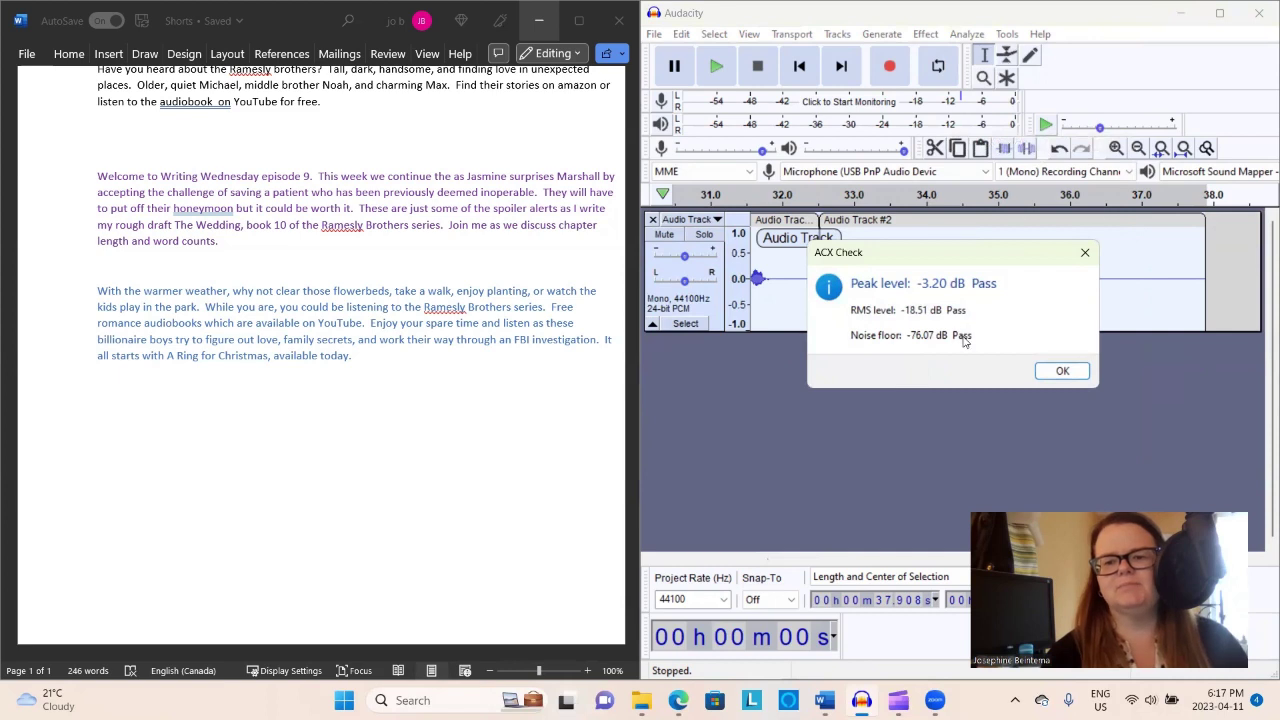
pyautogui.click(1063, 371)
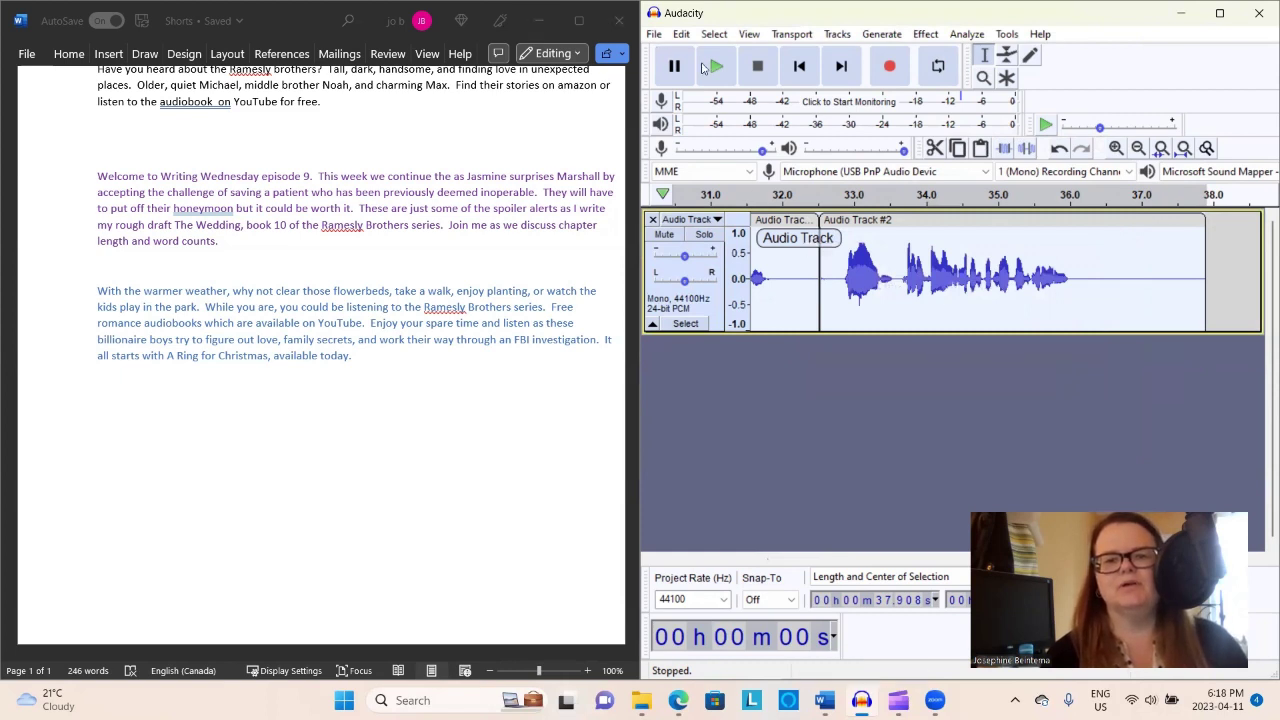
# Step: Export the narration as MP3 'nice weather ad romance' in AMX, replacing the old file, tags blank
pyautogui.click(653, 34)
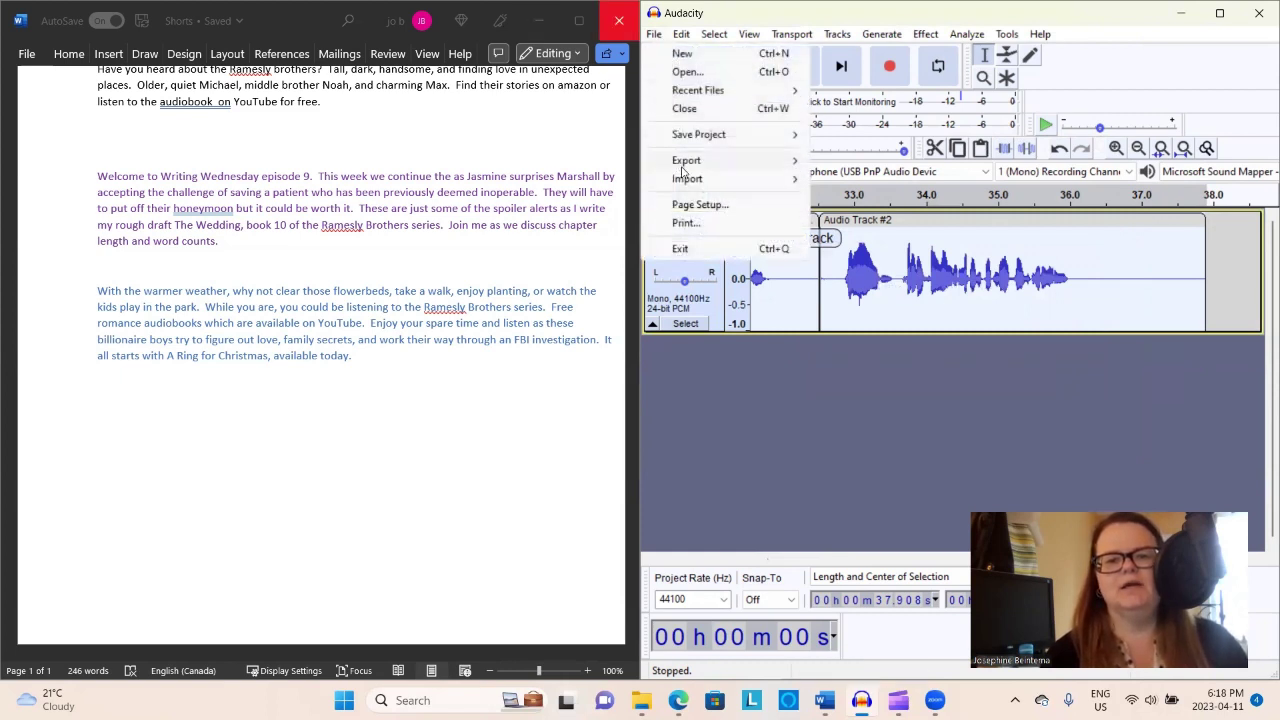
pyautogui.moveTo(686, 170)
pyautogui.click(822, 170)
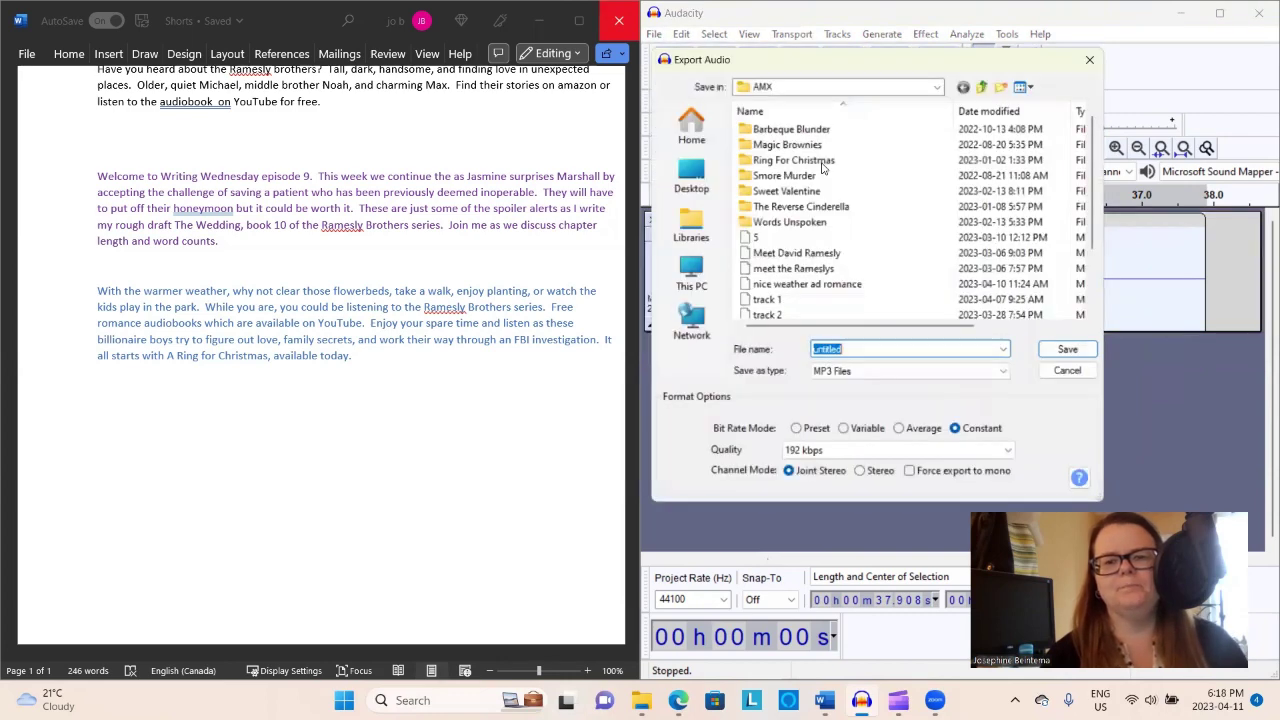
pyautogui.click(984, 85)
pyautogui.doubleClick(815, 131)
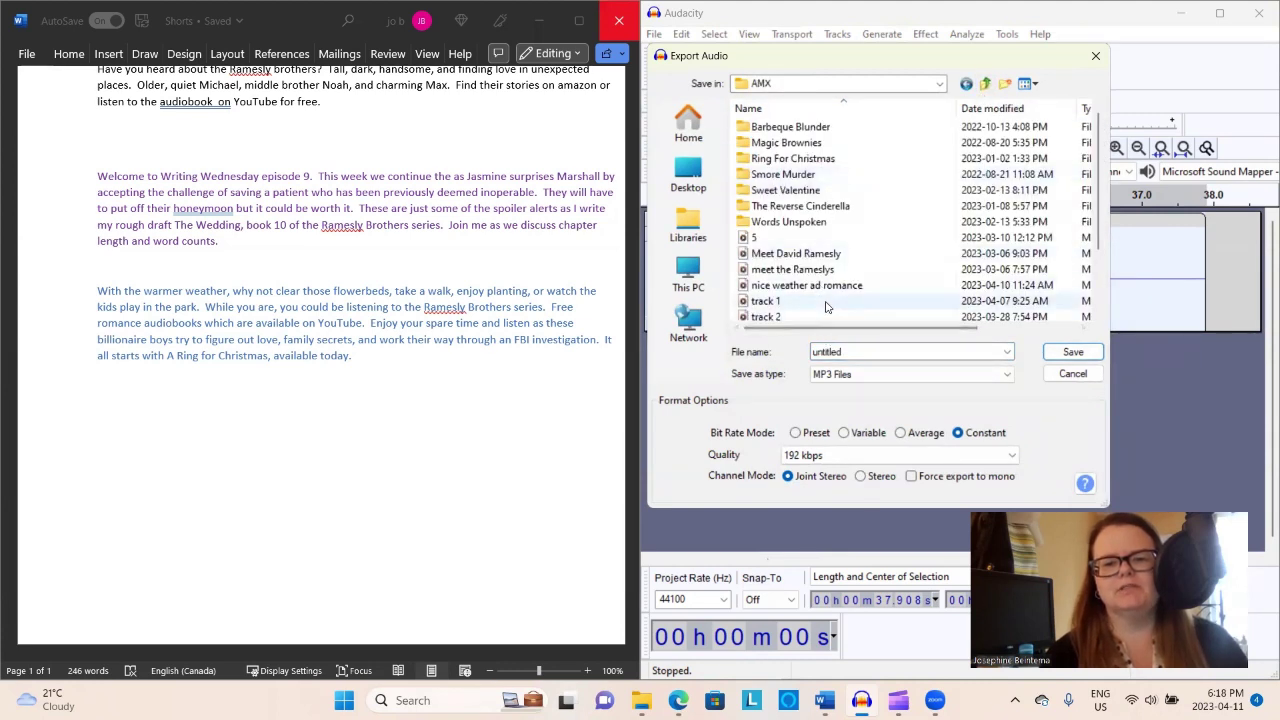
pyautogui.click(830, 301)
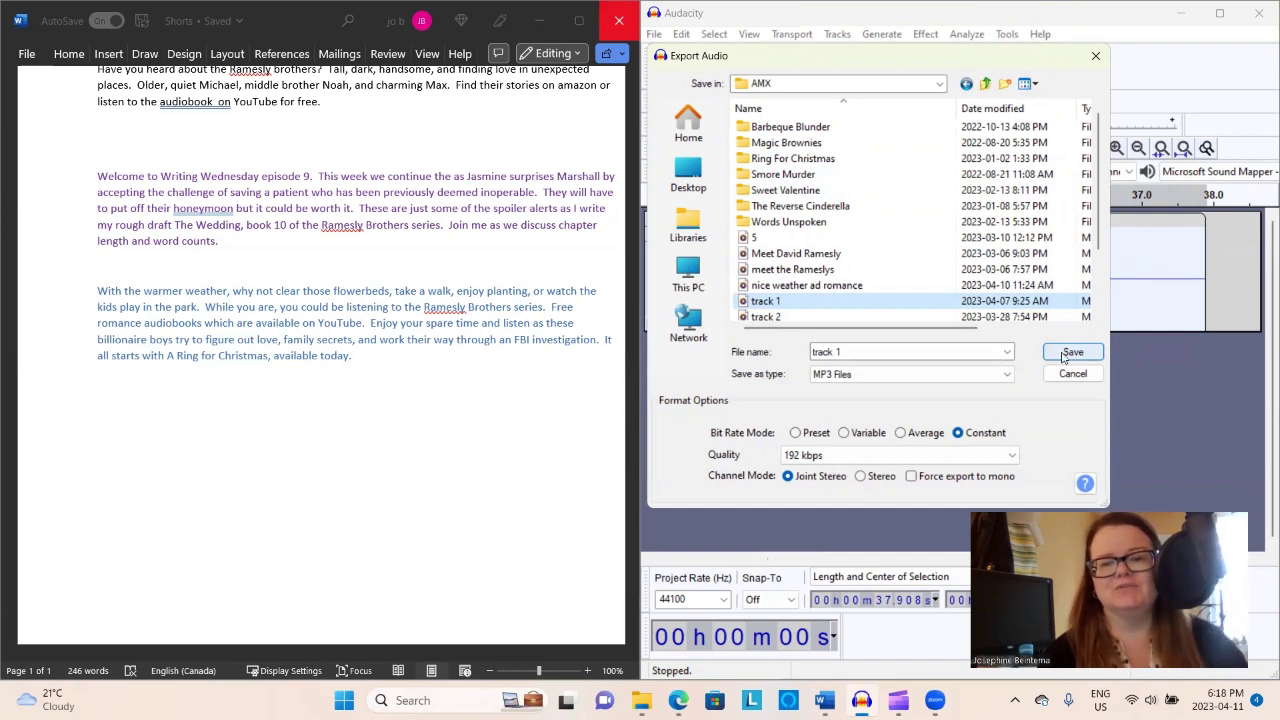
pyautogui.click(838, 288)
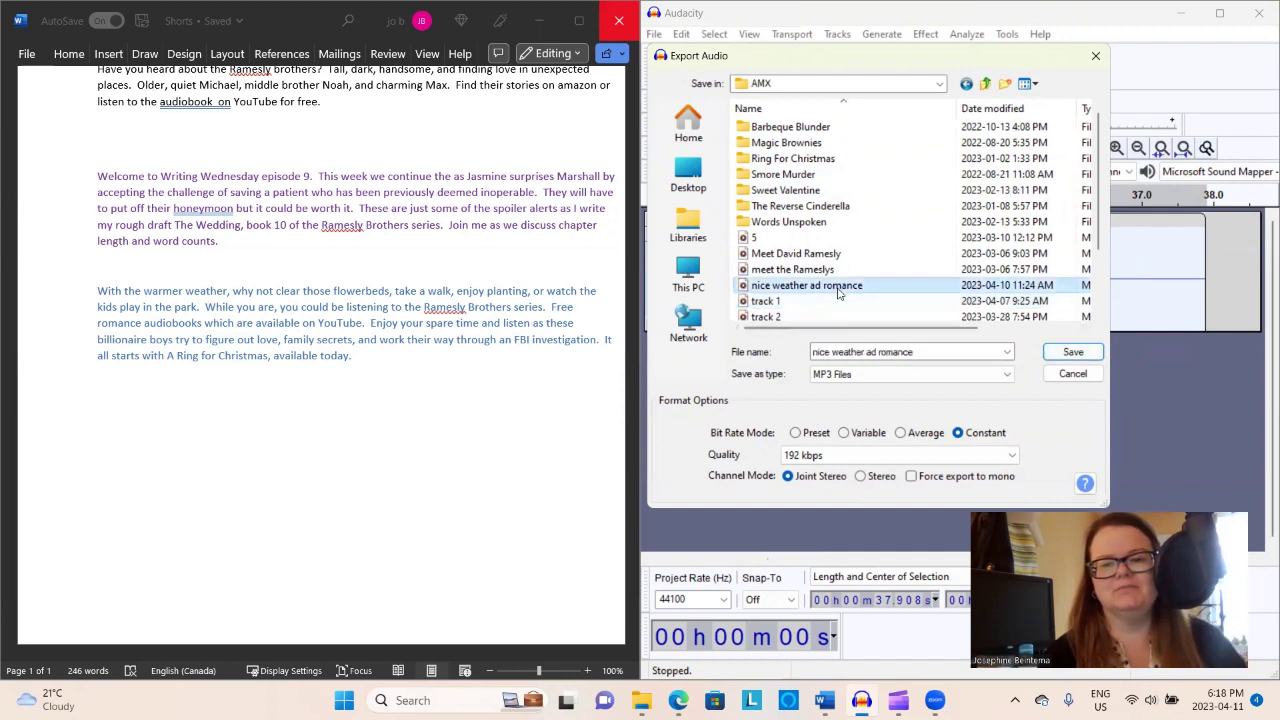
pyautogui.click(1071, 353)
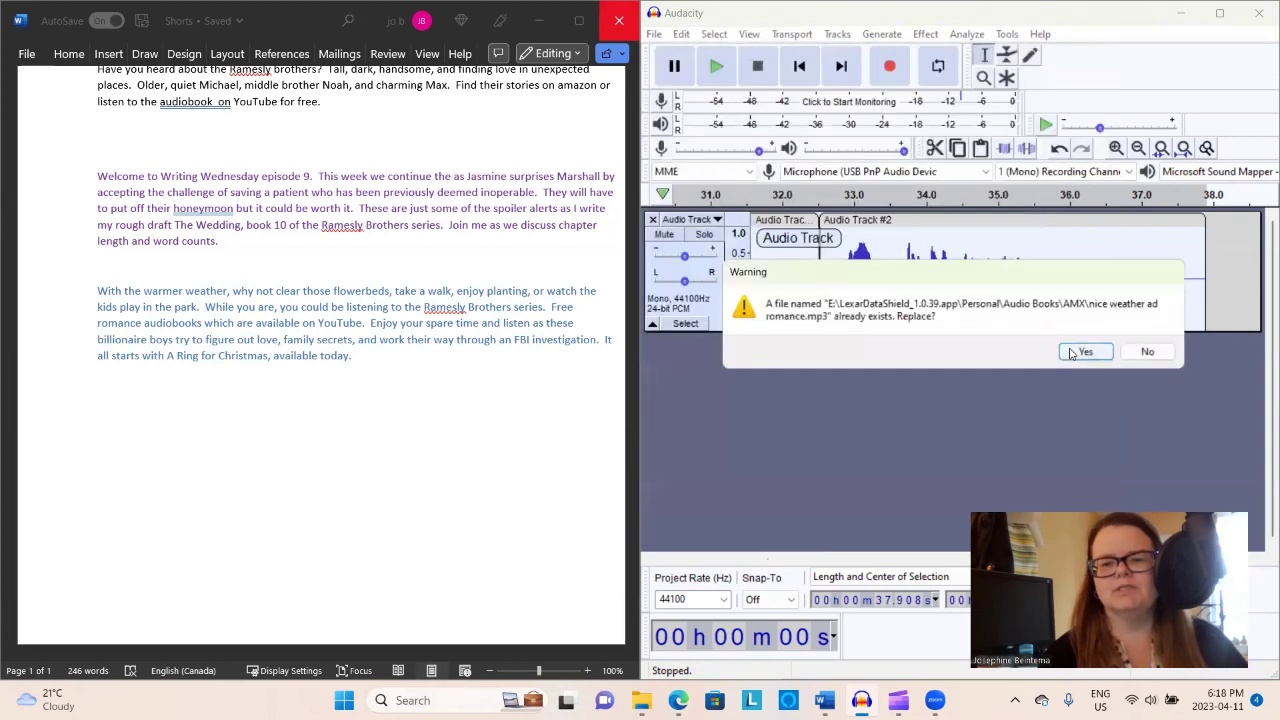
pyautogui.click(1082, 353)
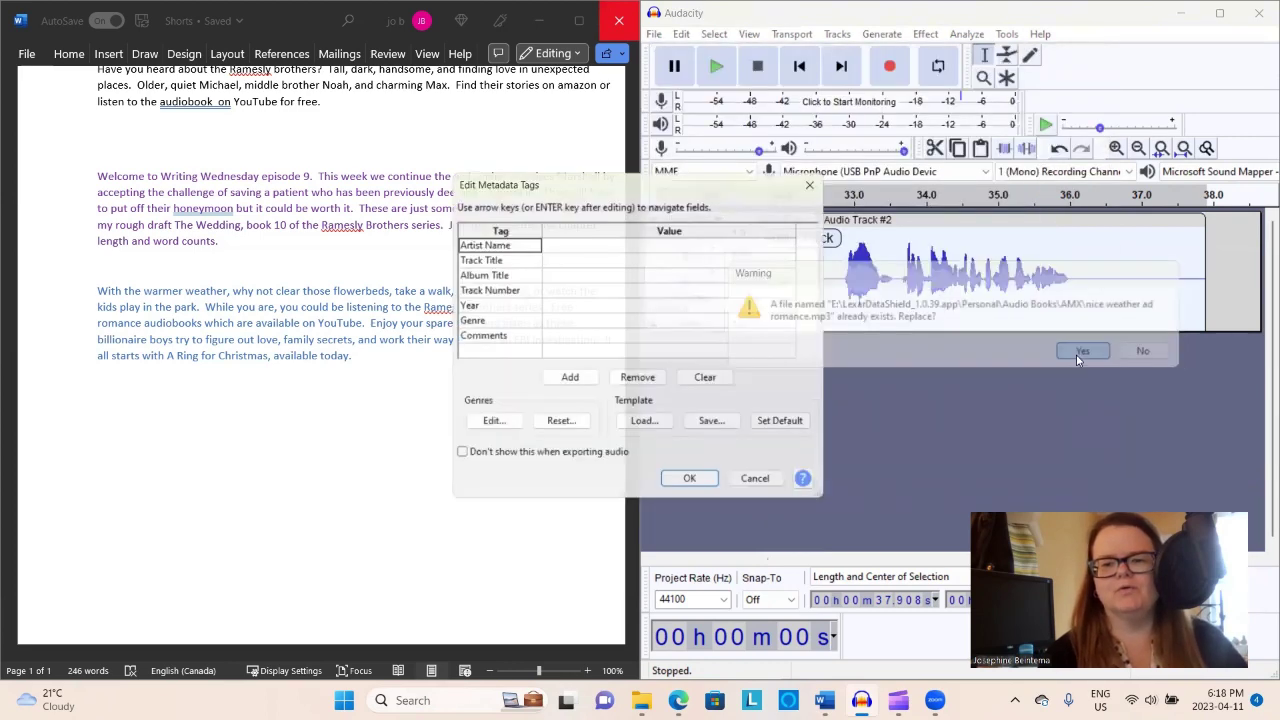
pyautogui.click(690, 488)
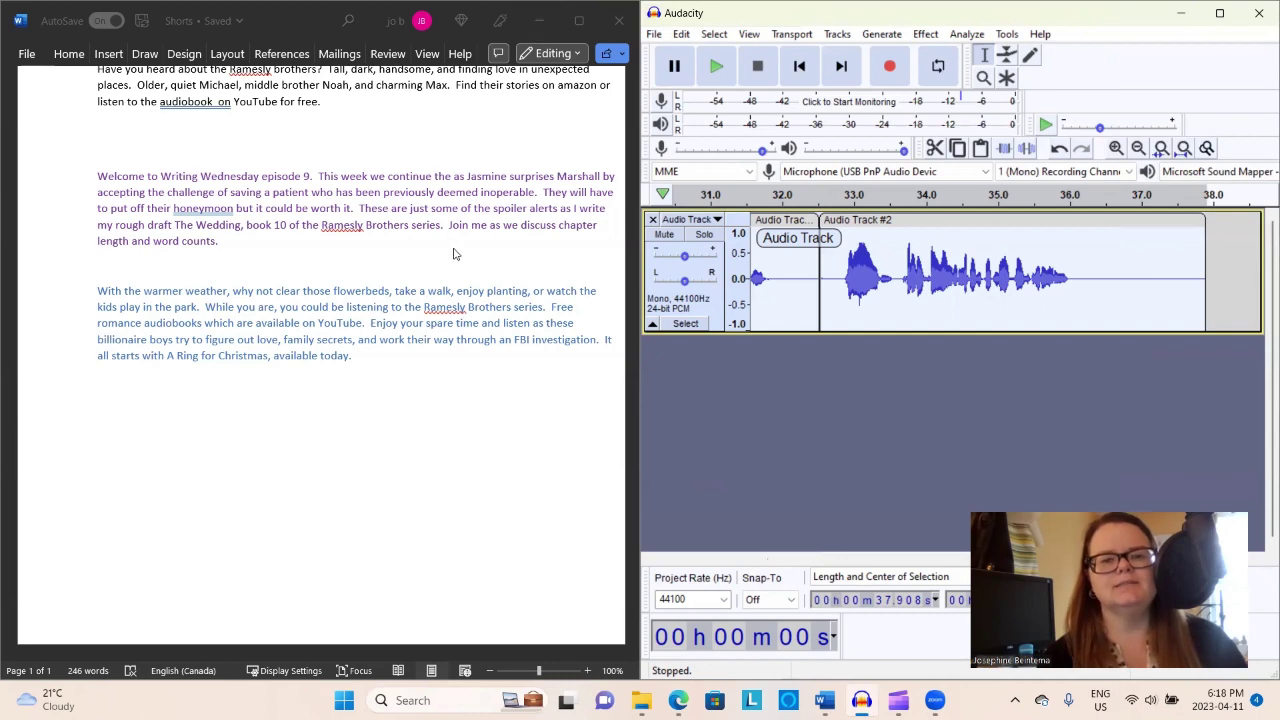
# Step: Minimize Audacity and the Word window to clear the desktop
pyautogui.click(1178, 14)
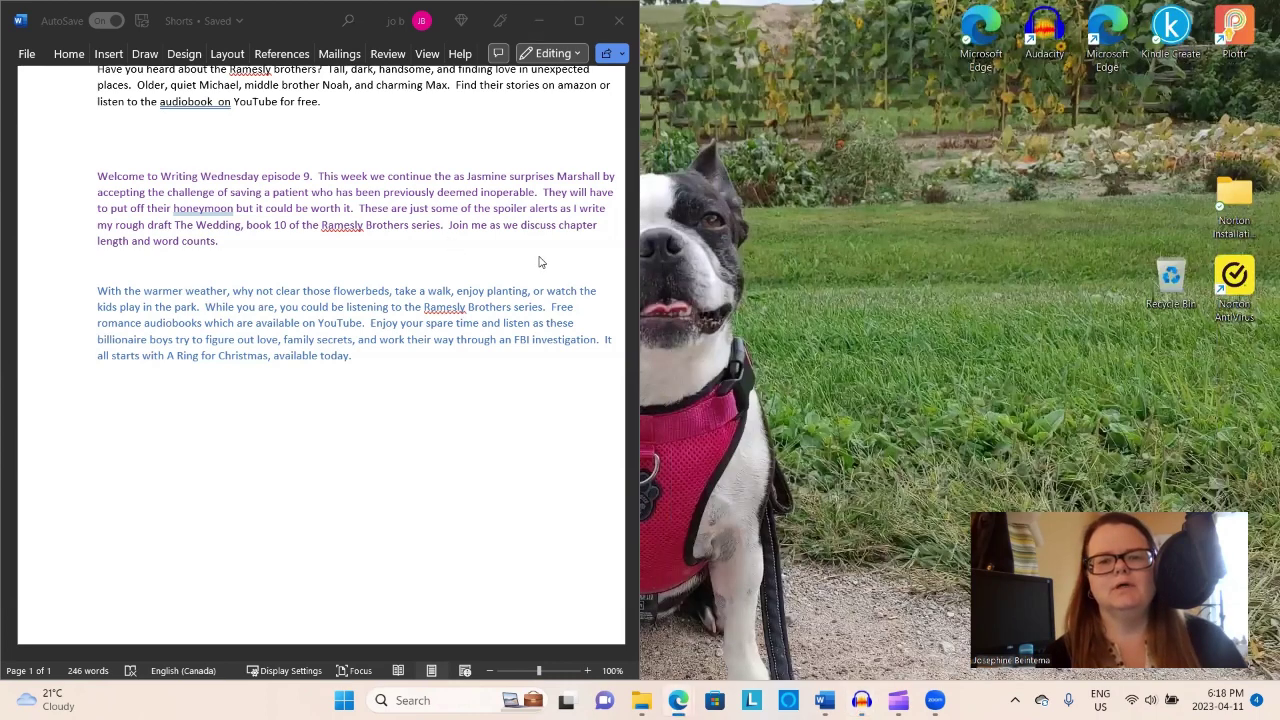
pyautogui.press('super+Down')
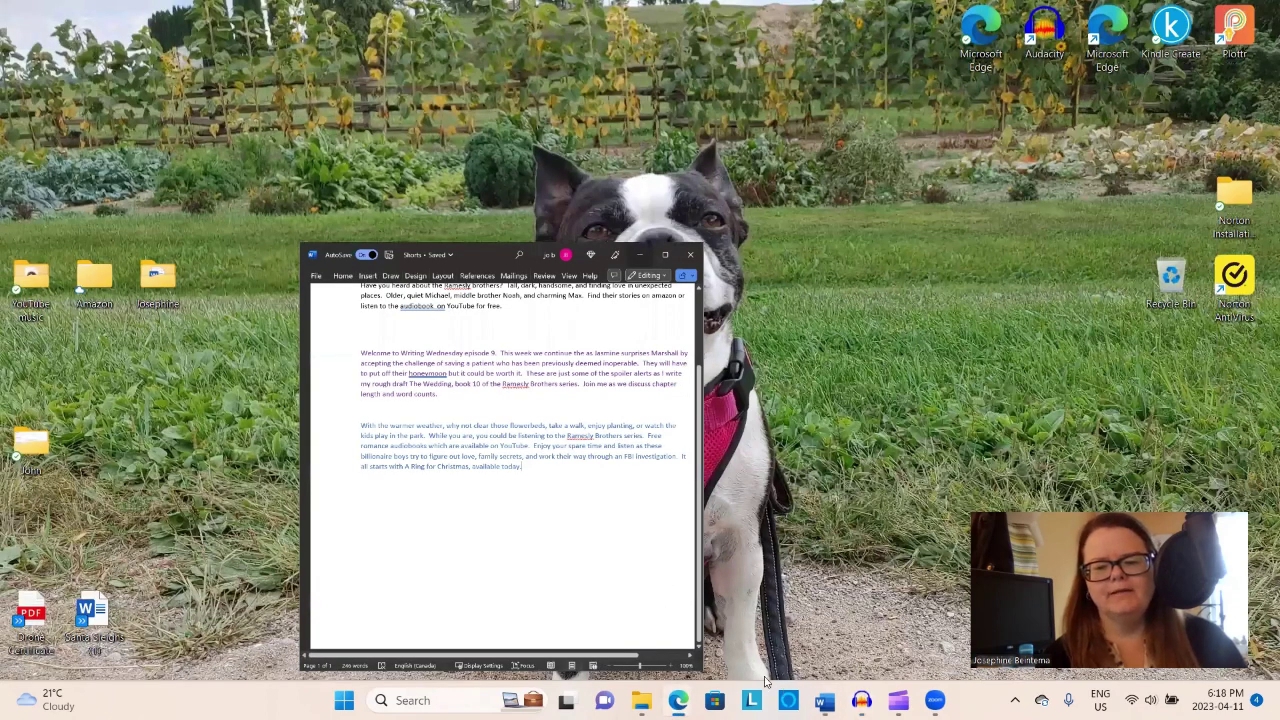
pyautogui.press('super+Down')
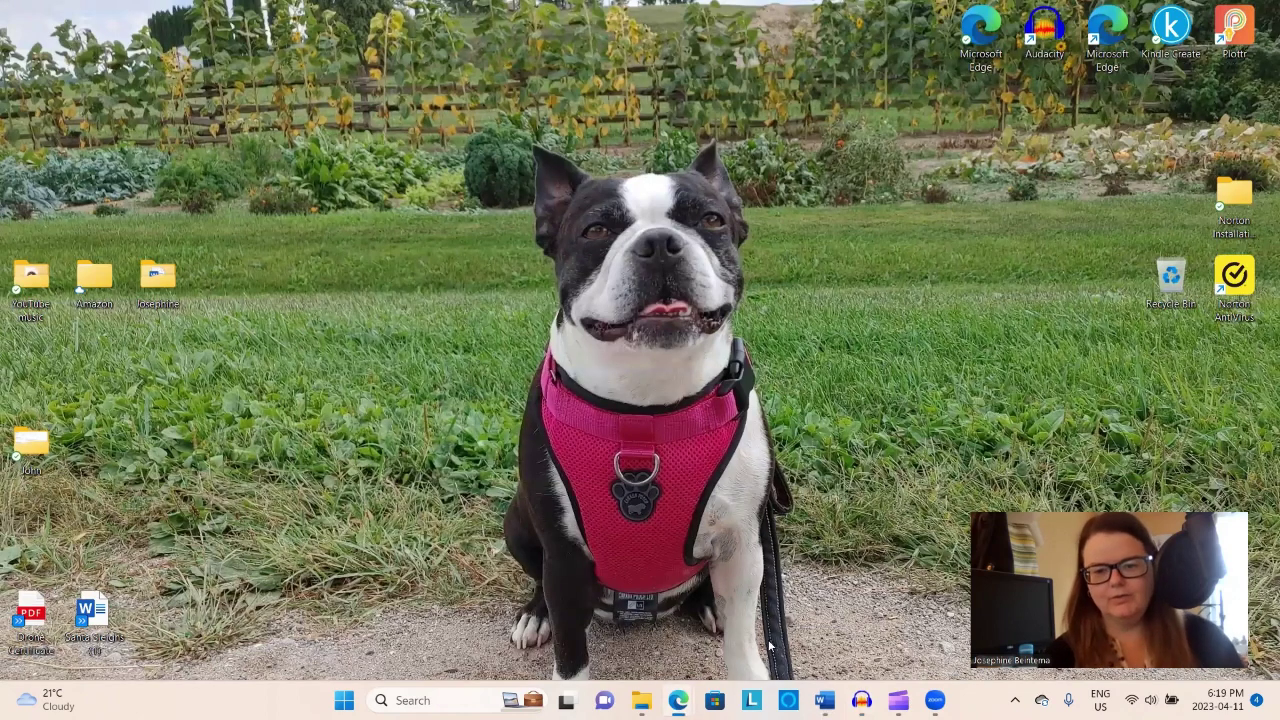
pyautogui.moveTo(858, 700)
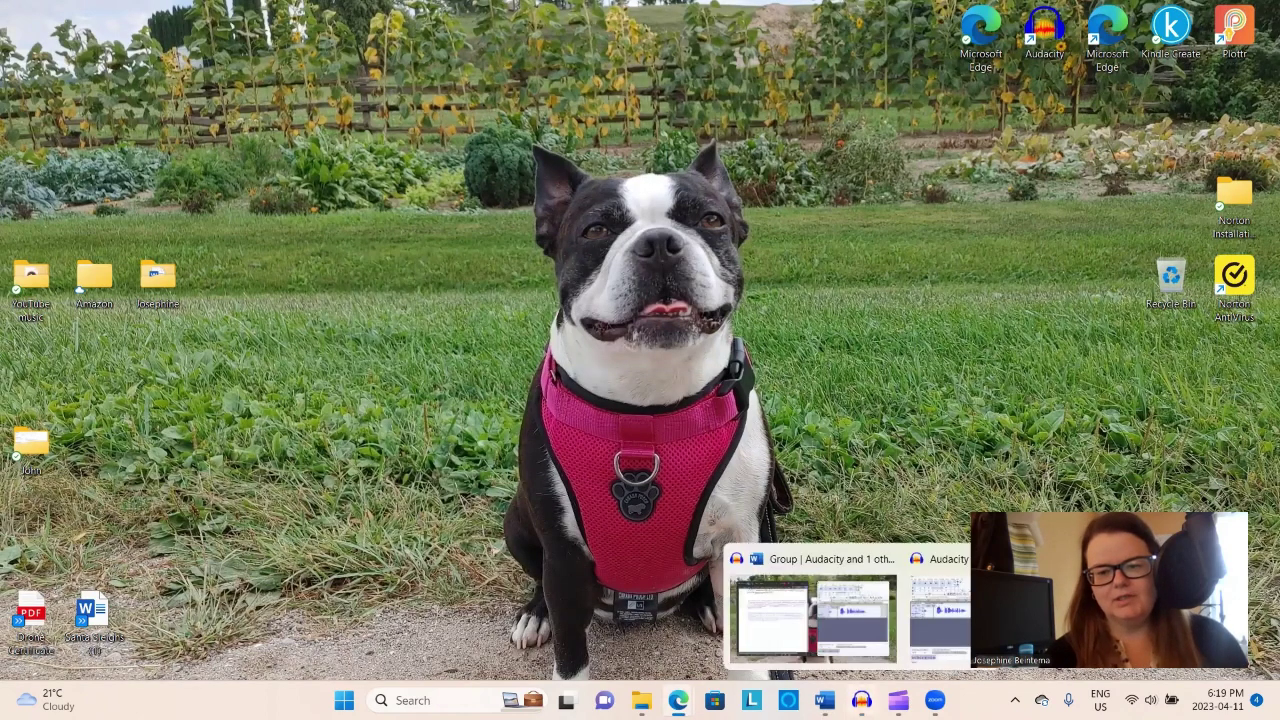
# Step: Bring the Michael Ann short shots Canva design forward and close its download panel
pyautogui.moveTo(678, 700)
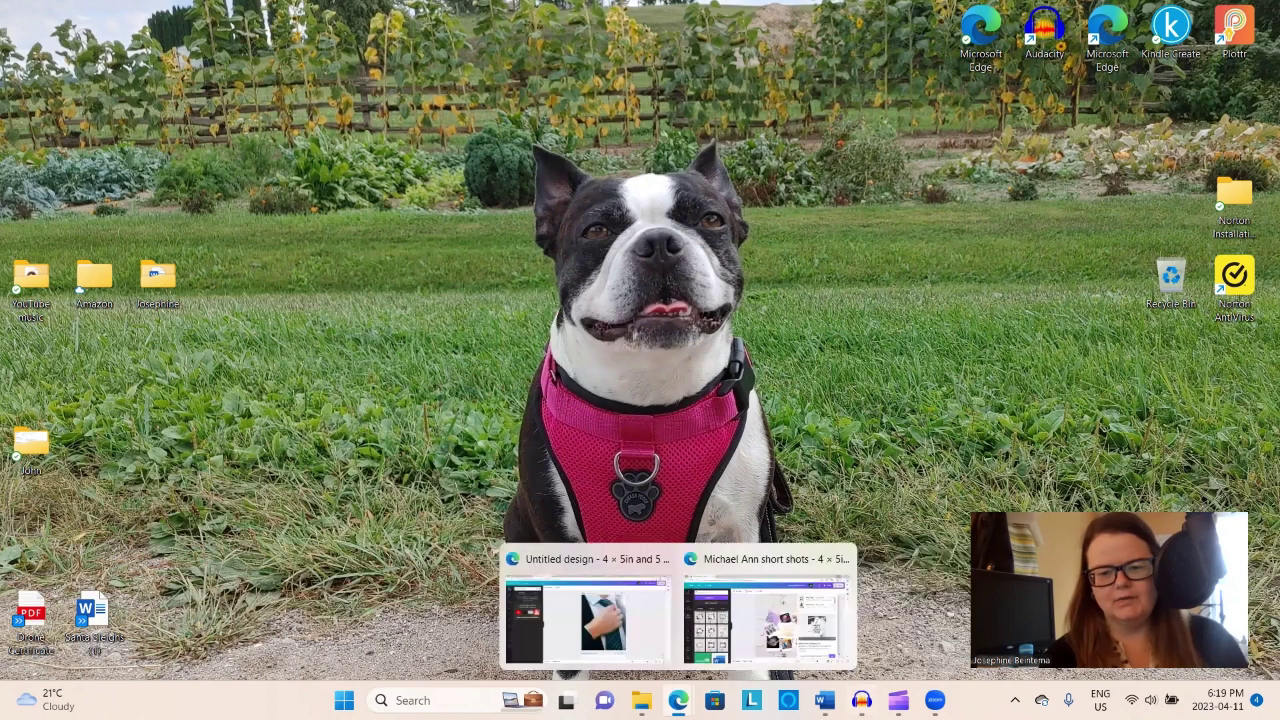
pyautogui.click(740, 606)
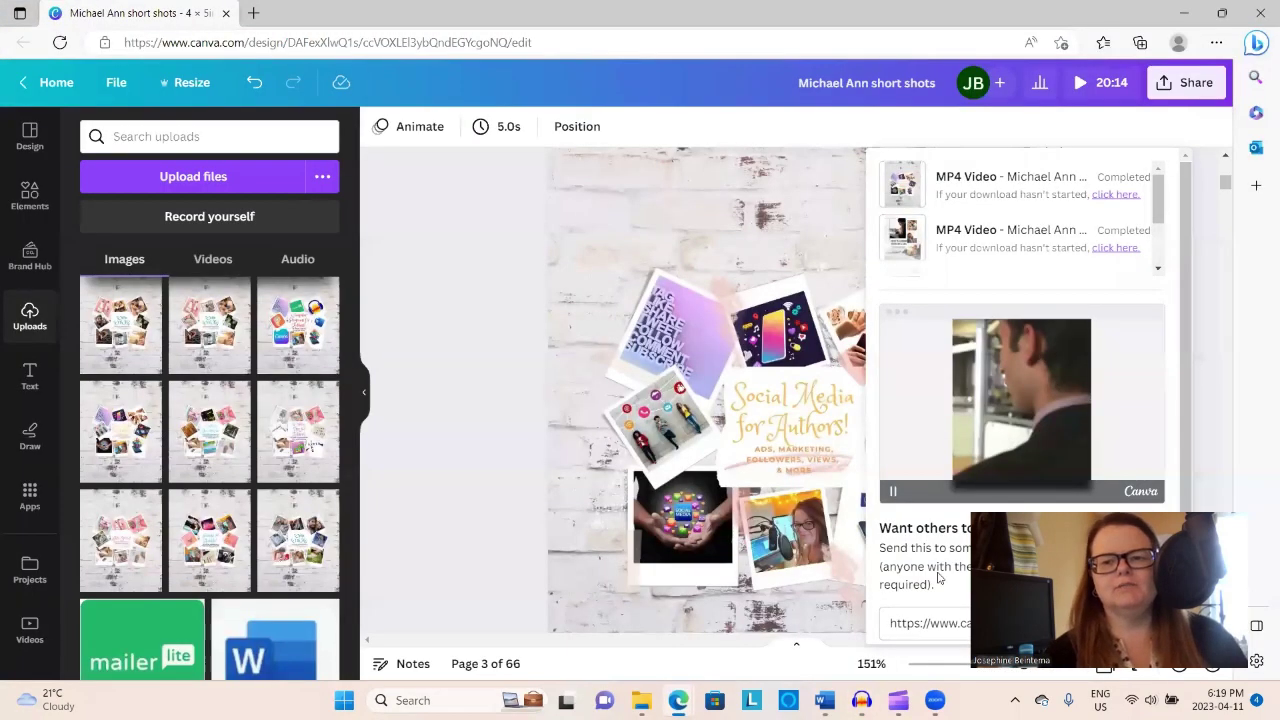
pyautogui.click(427, 467)
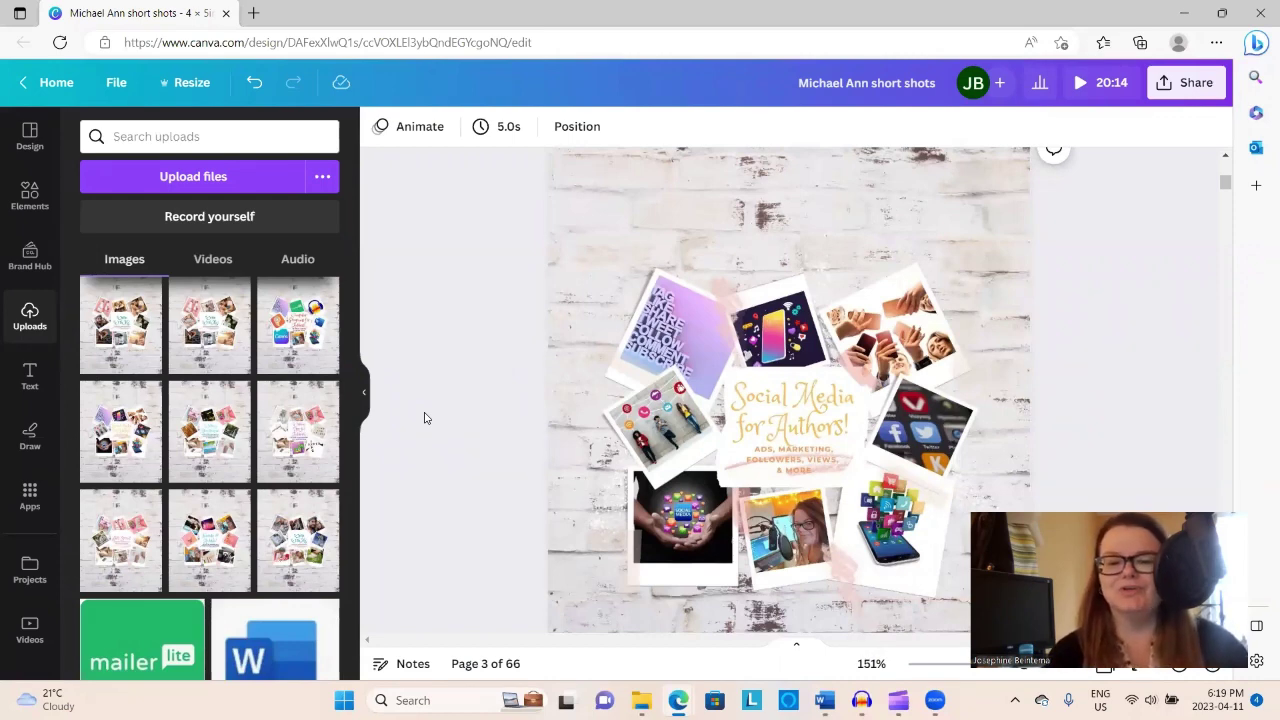
# Step: Scroll through the design's pages and select page 3, the Social Media for Authors collage
pyautogui.scroll(-3, 478, 407)
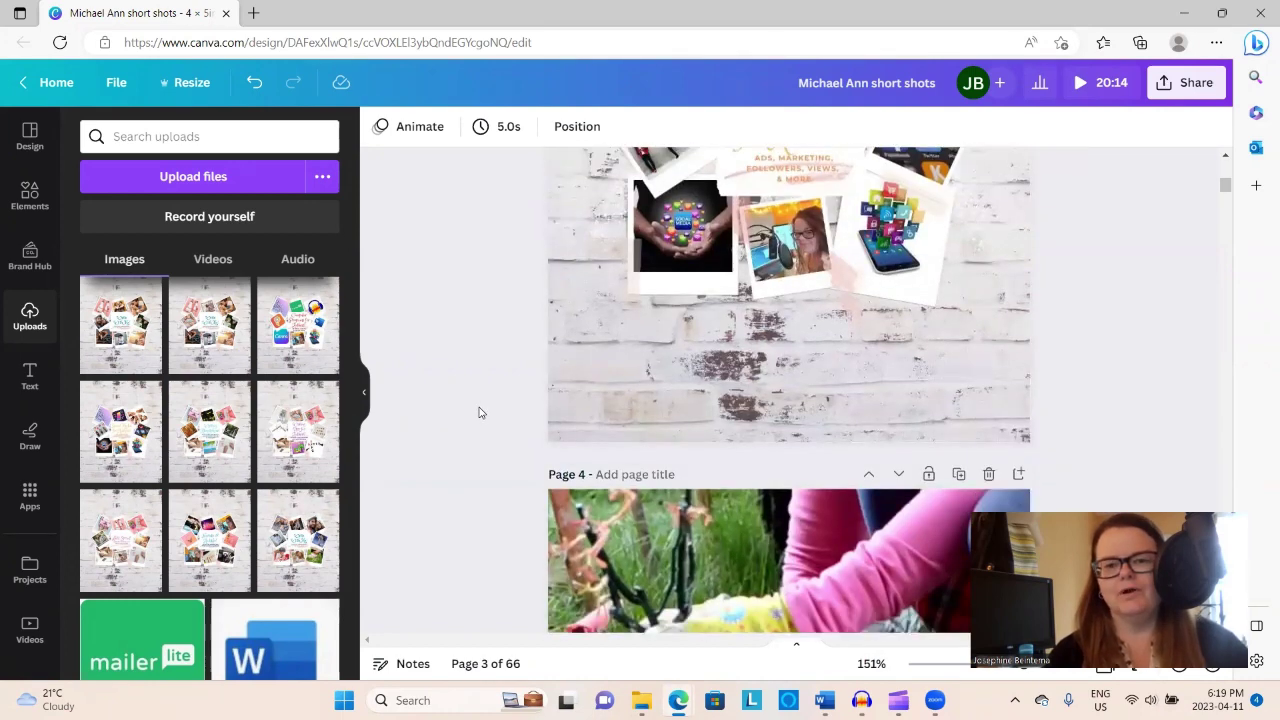
pyautogui.scroll(-5, 514, 414)
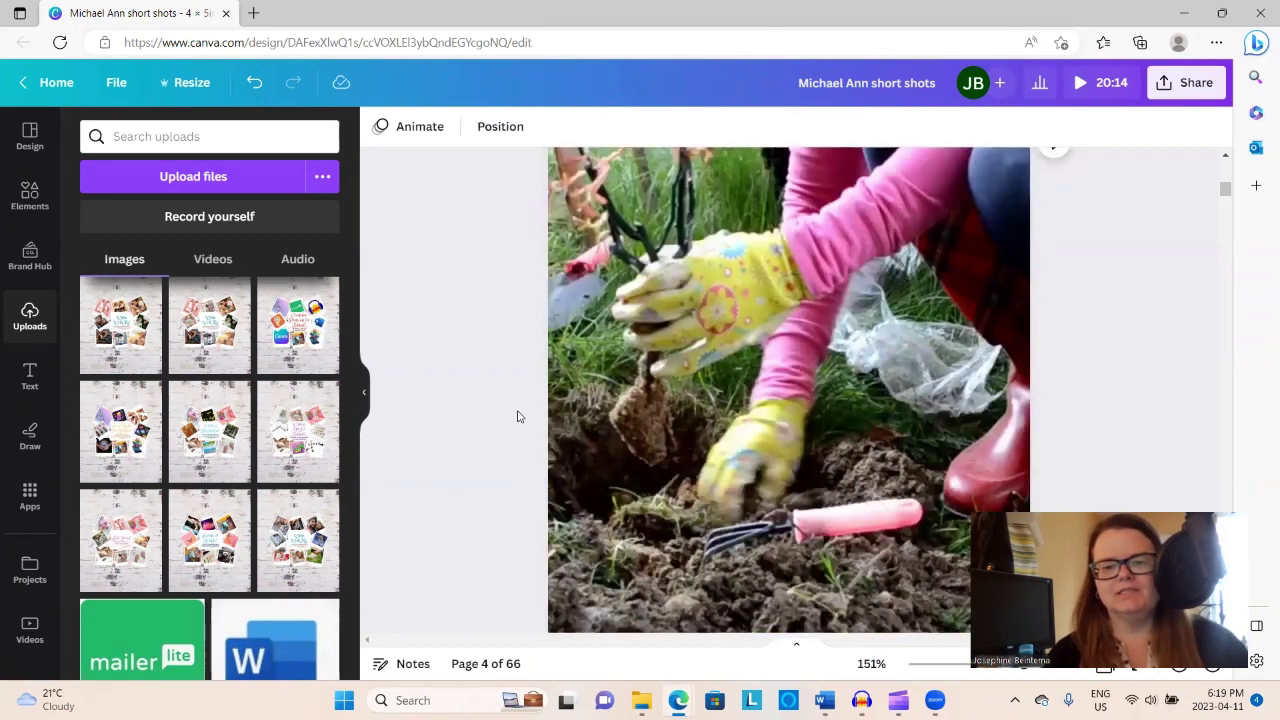
pyautogui.scroll(-2, 518, 418)
pyautogui.scroll(-1, 496, 410)
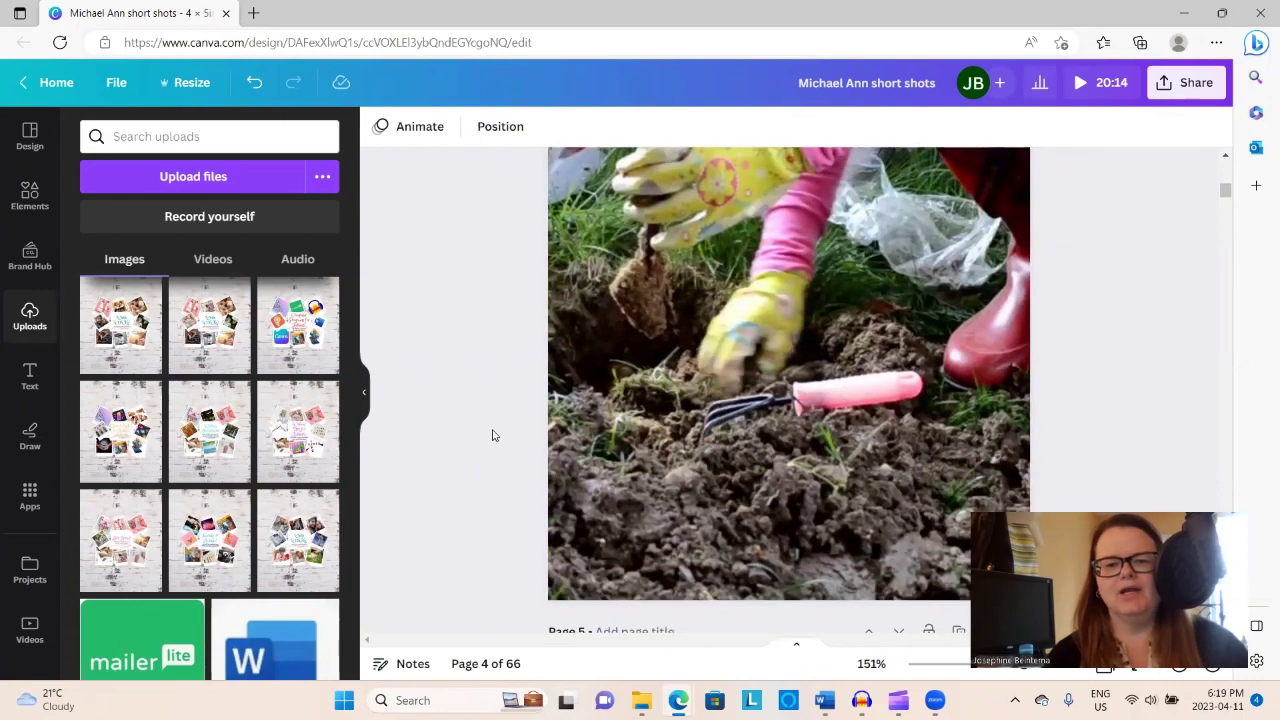
pyautogui.scroll(-6, 495, 434)
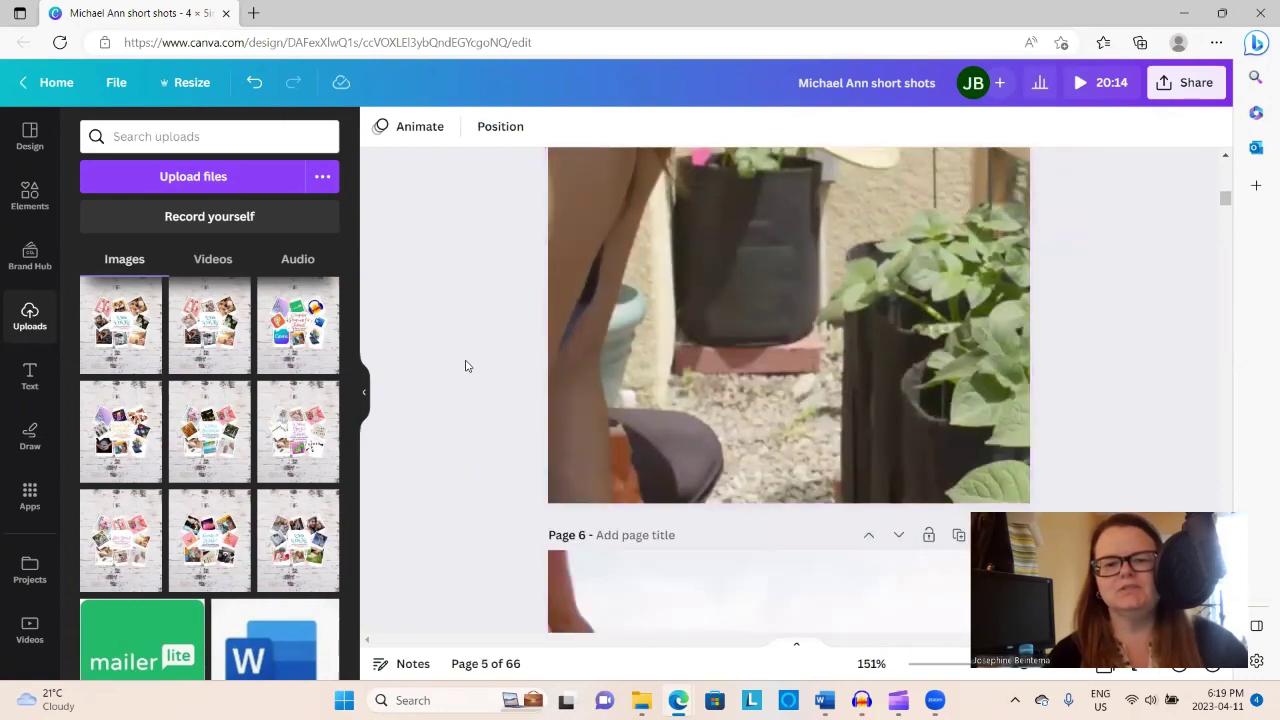
pyautogui.scroll(-5, 465, 370)
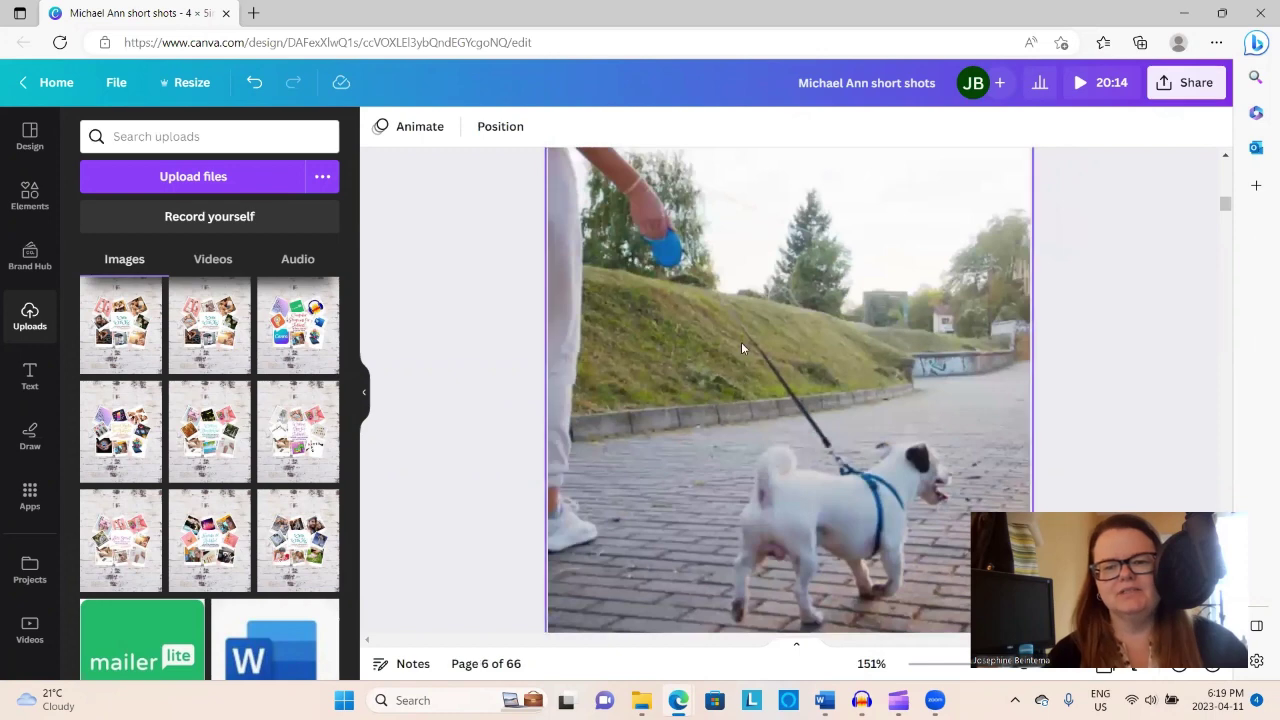
pyautogui.scroll(-5, 495, 455)
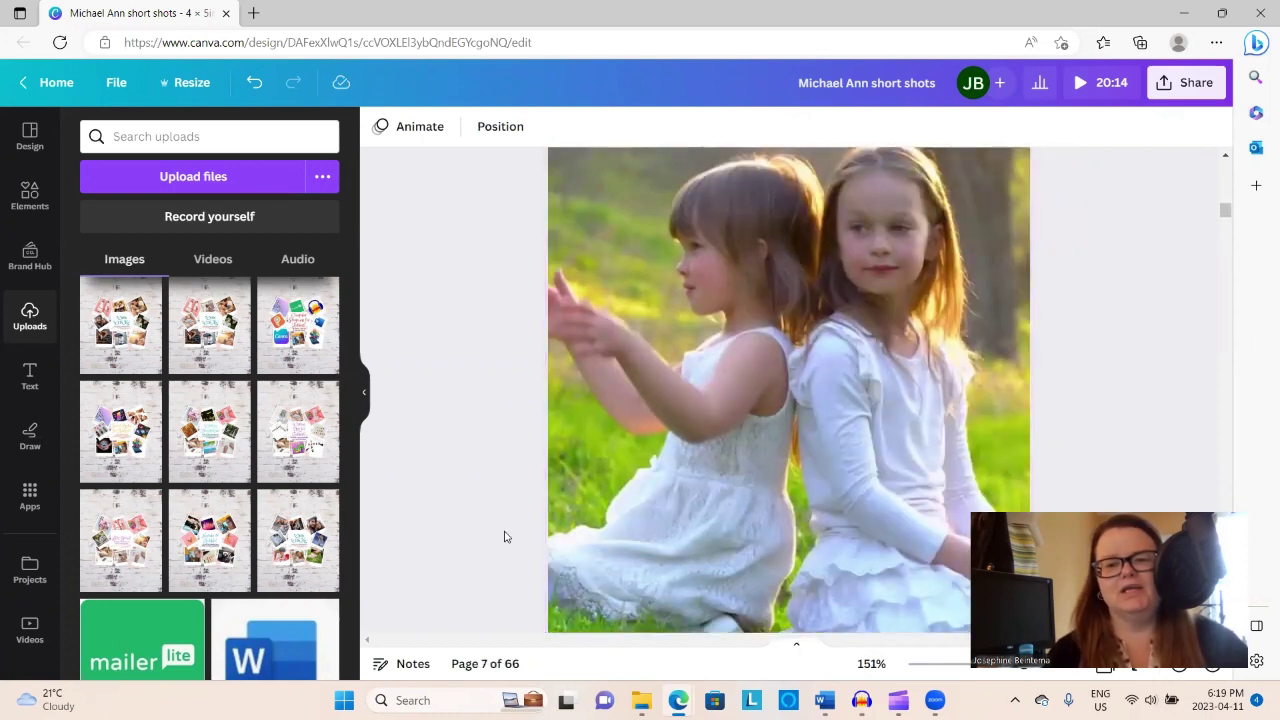
pyautogui.scroll(-5, 445, 497)
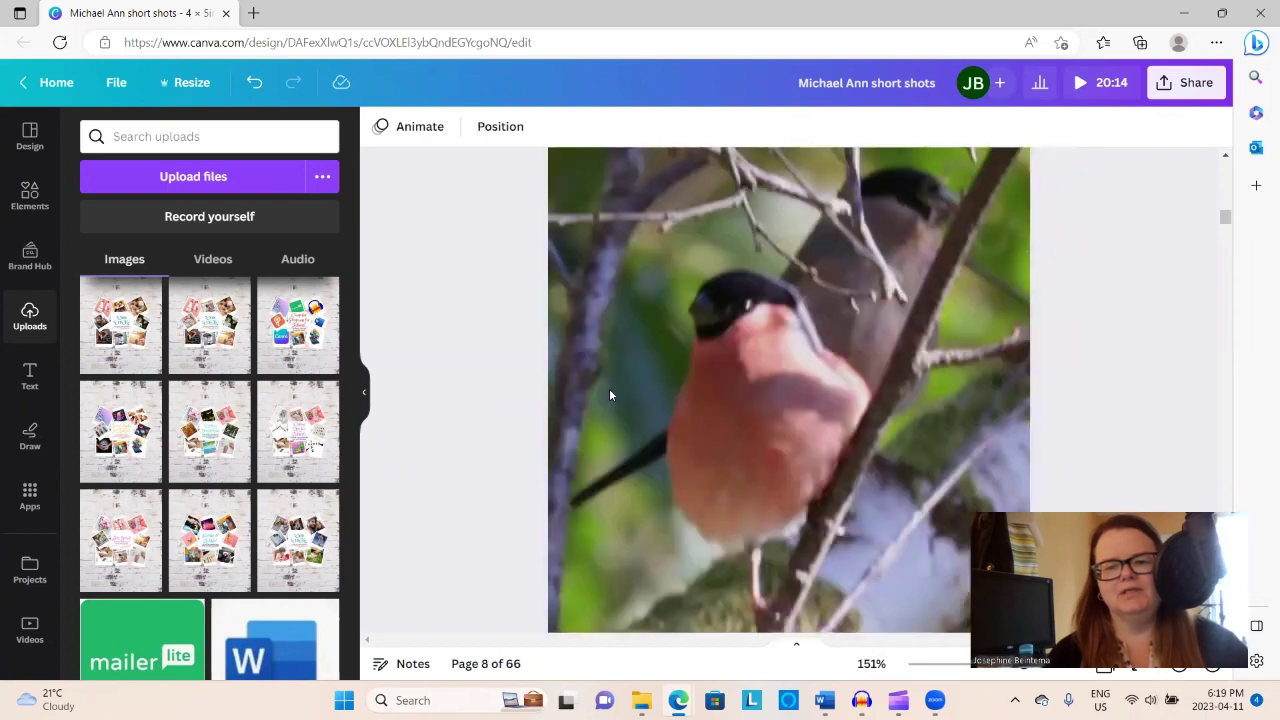
pyautogui.scroll(-10, 505, 450)
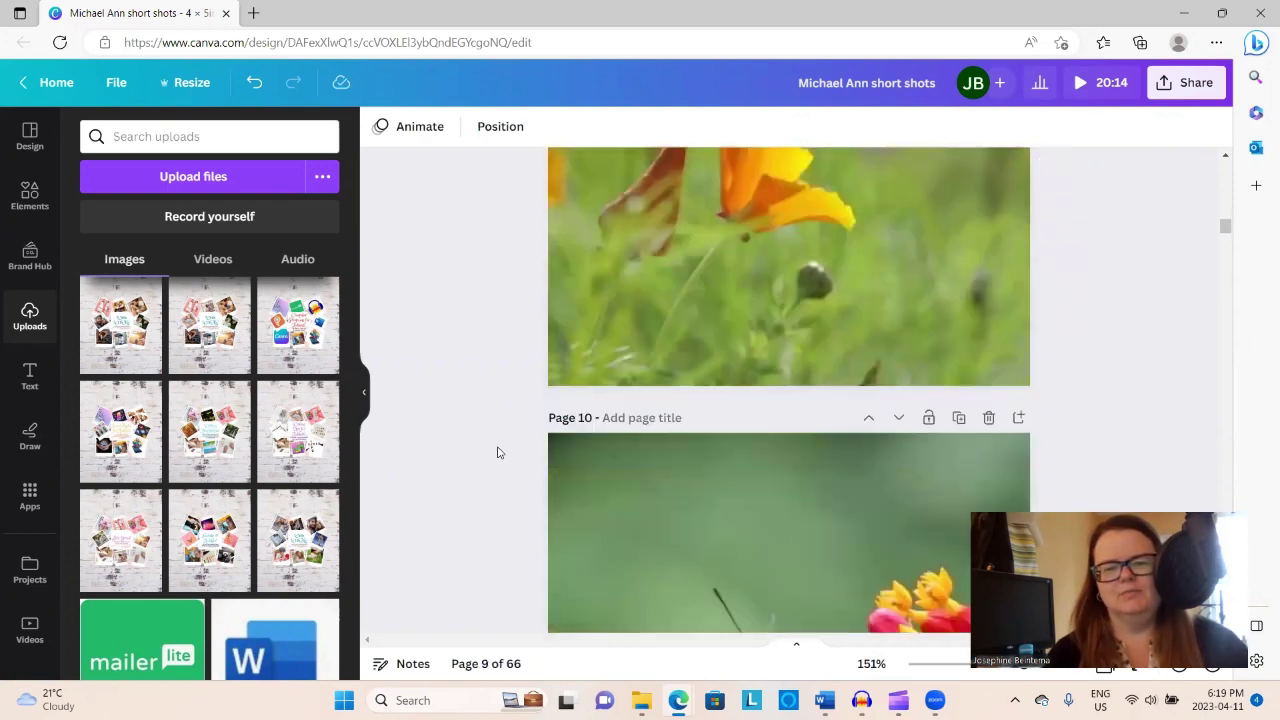
pyautogui.scroll(-3, 498, 450)
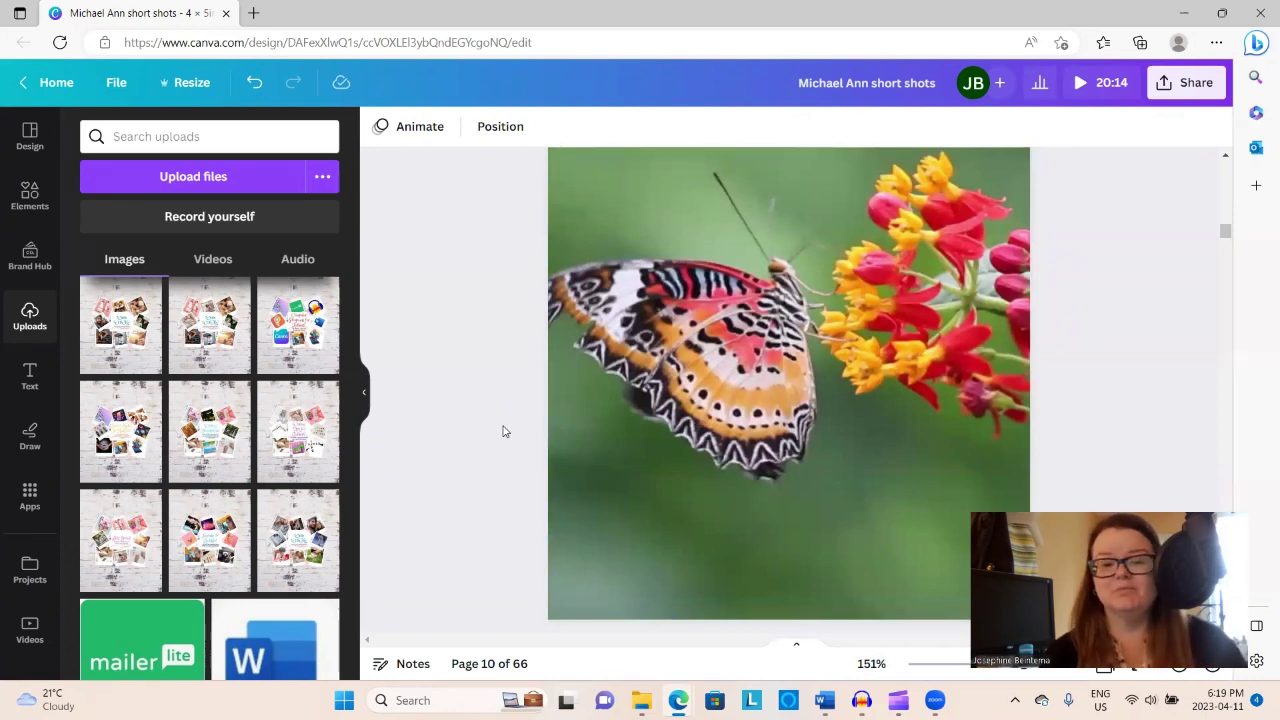
pyautogui.scroll(2, 490, 390)
pyautogui.scroll(15, 501, 397)
pyautogui.scroll(15, 501, 397)
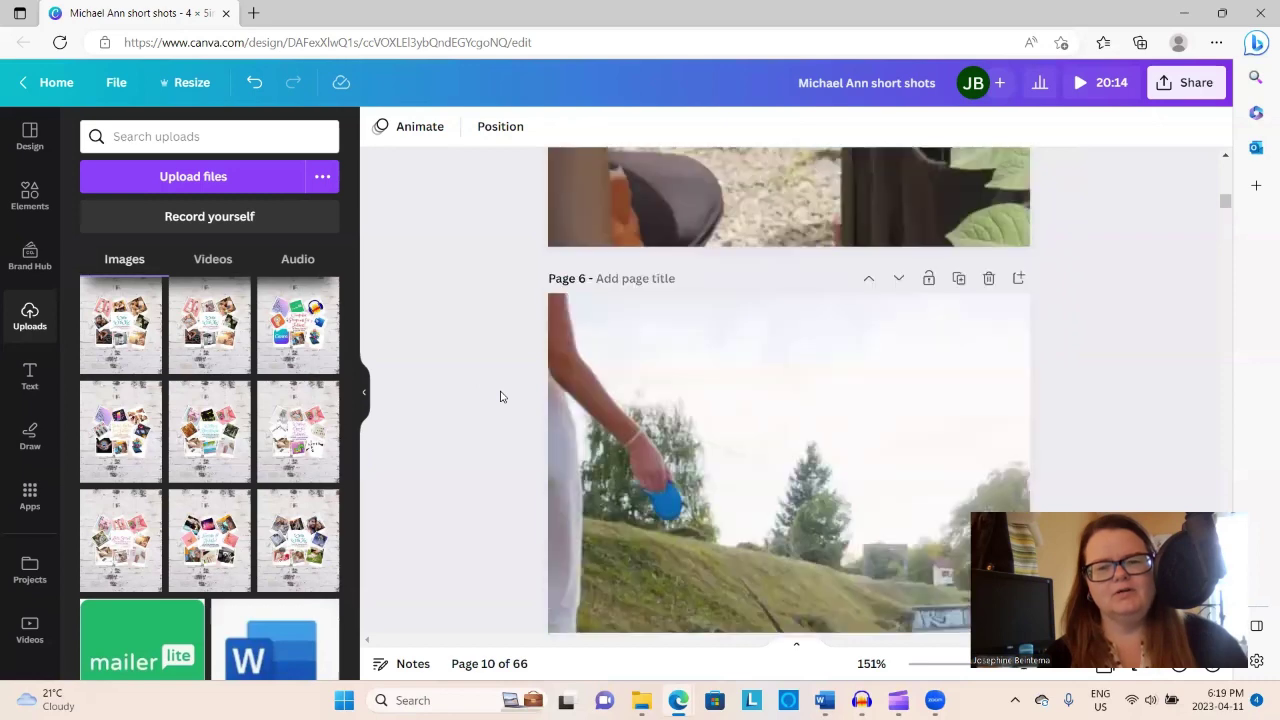
pyautogui.scroll(5, 501, 397)
pyautogui.click(669, 359)
# Step: Select page 3's collage and delete that page, leaving 65 pages
pyautogui.click(680, 345)
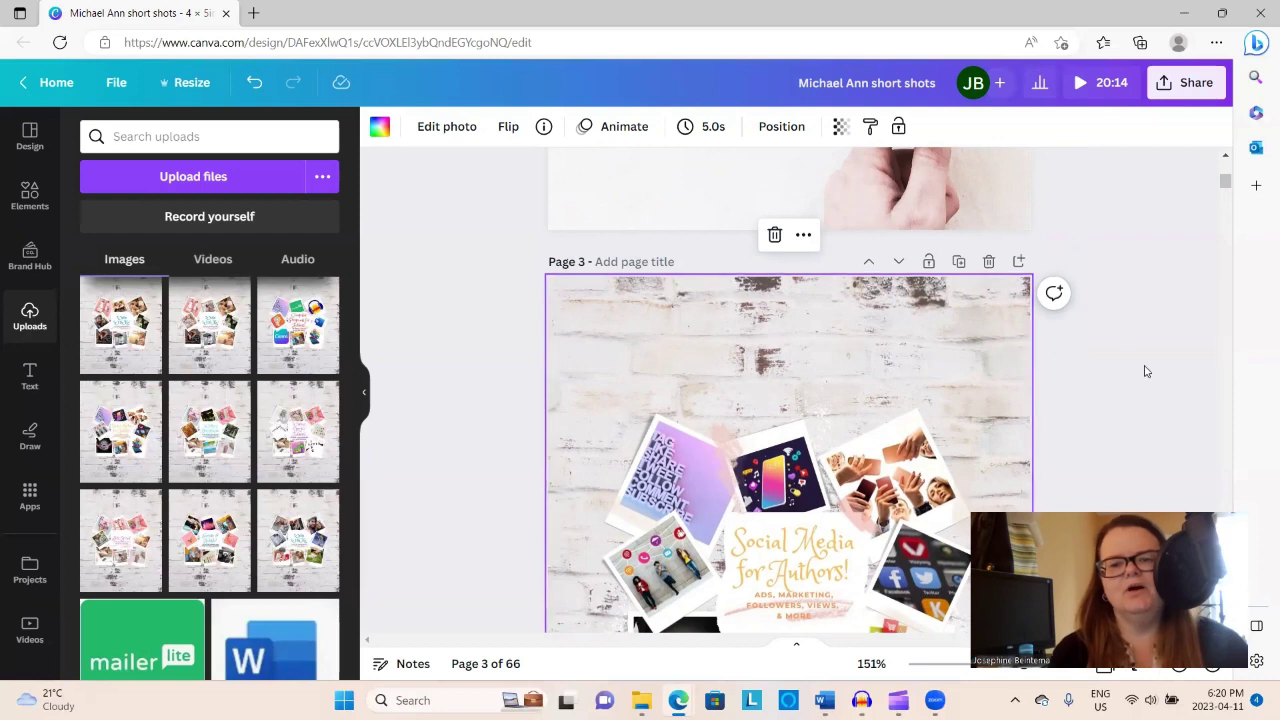
pyautogui.scroll(-5, 660, 365)
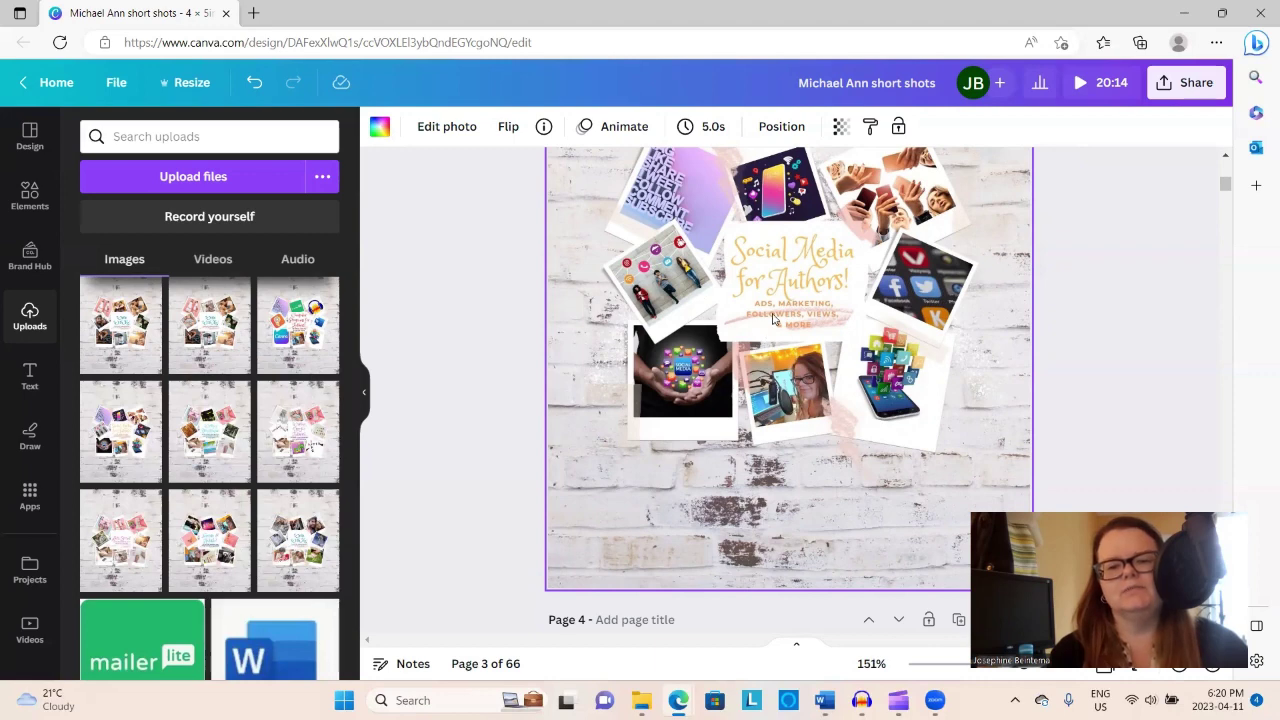
pyautogui.scroll(9, 820, 300)
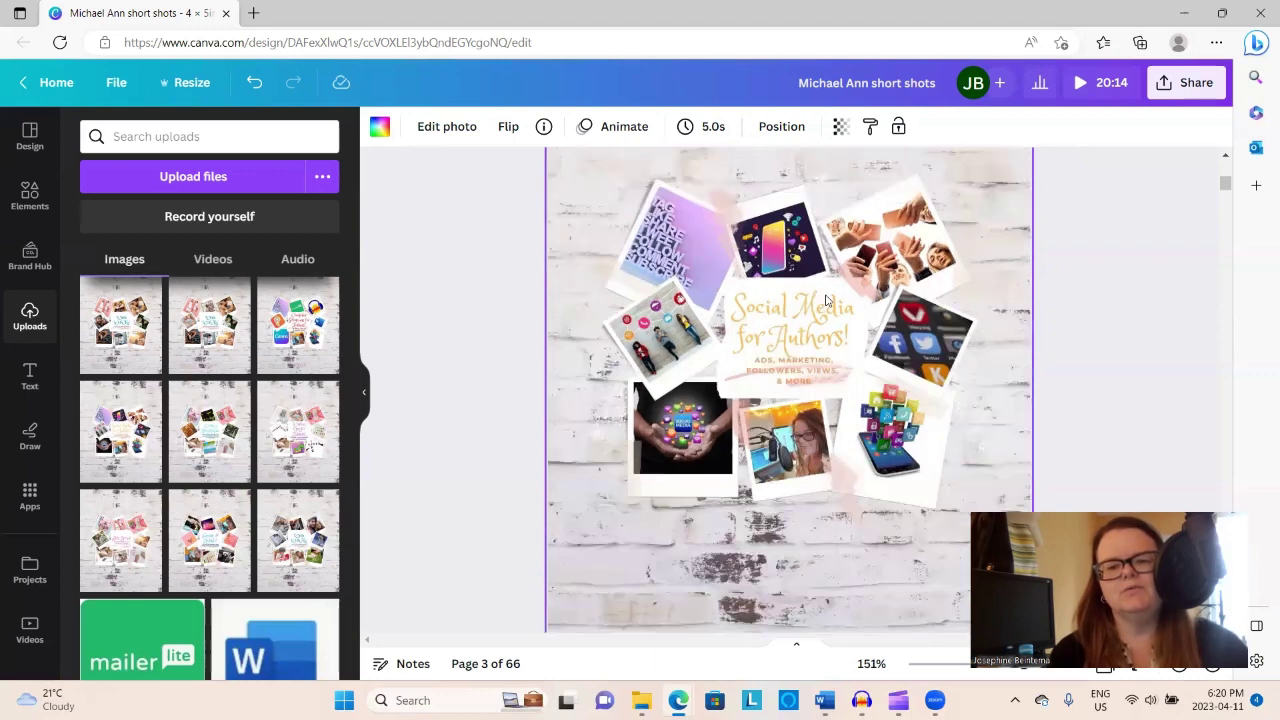
pyautogui.click(987, 263)
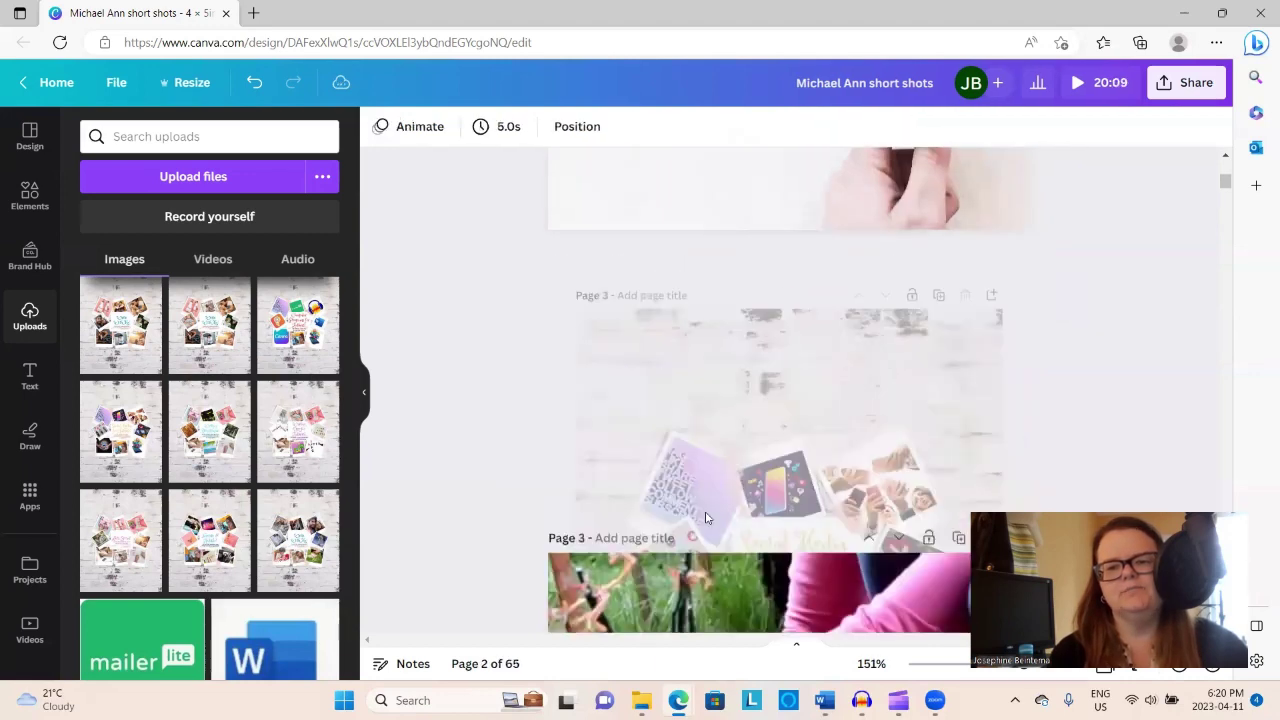
pyautogui.scroll(-3, 645, 405)
pyautogui.scroll(-5, 637, 402)
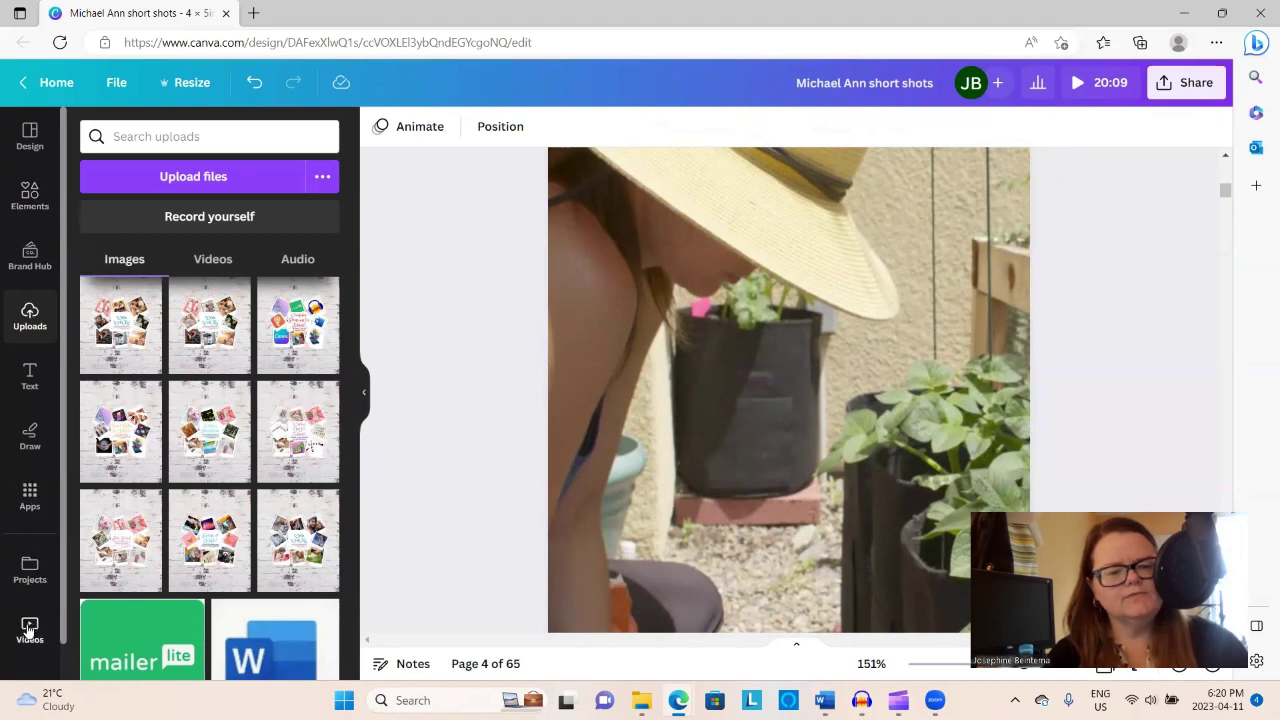
# Step: Search Canva's stock videos for 'sunrise' in place of the old butterflies search
pyautogui.click(29, 628)
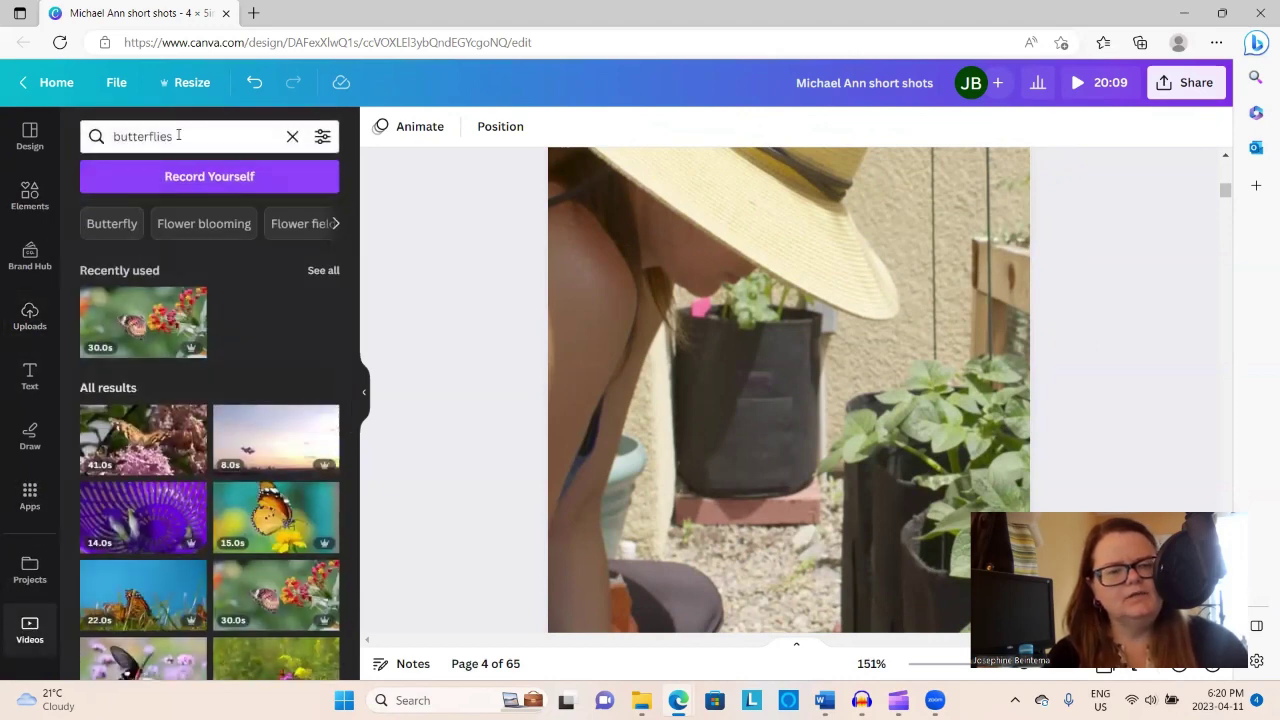
pyautogui.moveTo(178, 135); pyautogui.dragTo(98, 122)
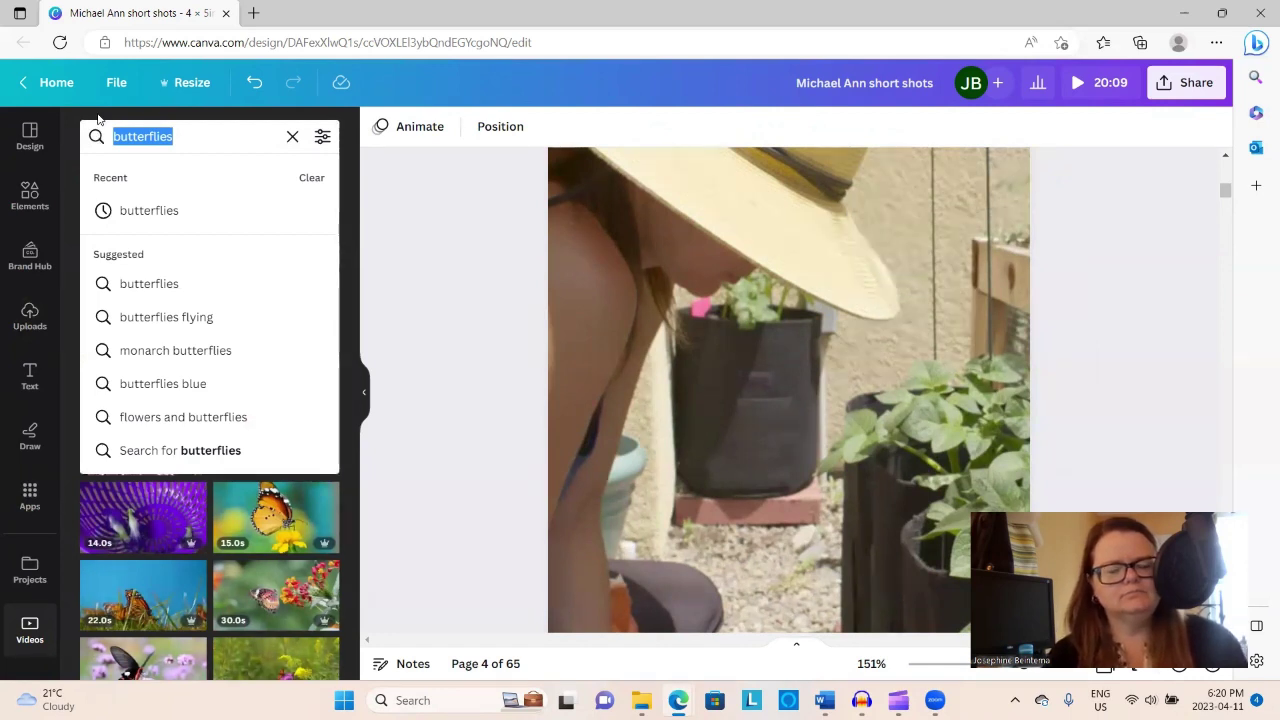
pyautogui.write('sun')
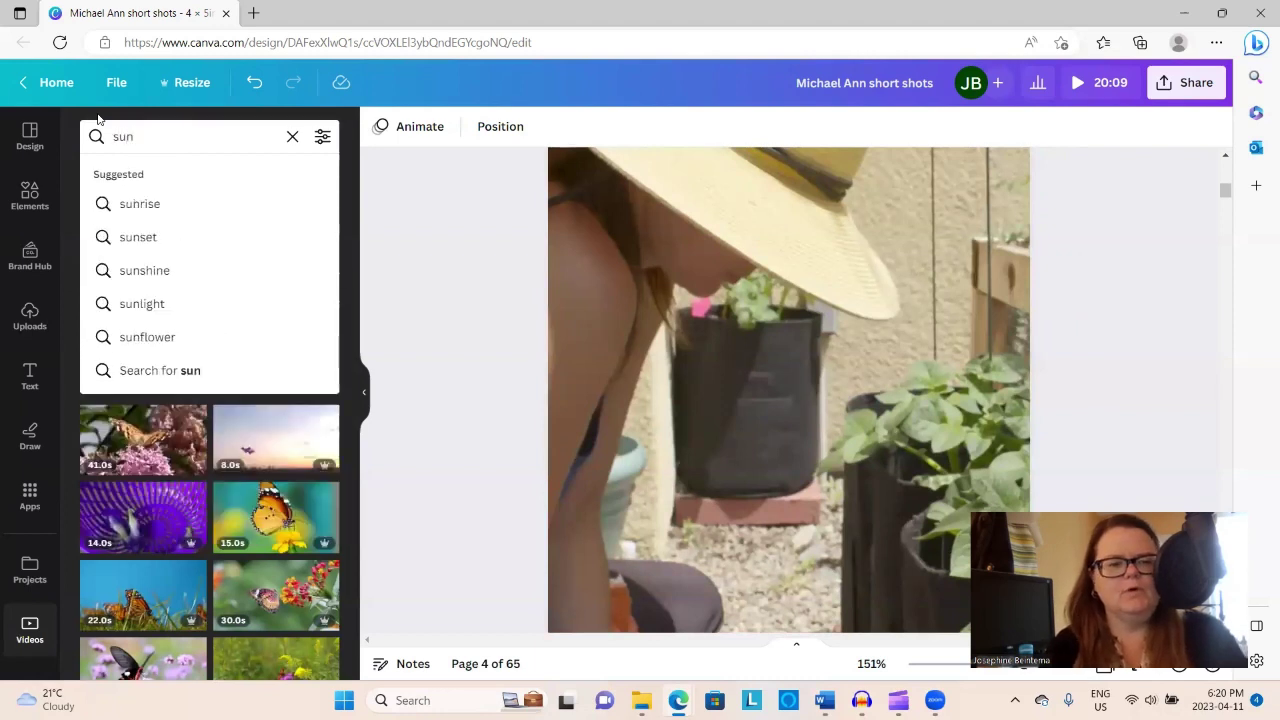
pyautogui.write('rise')
pyautogui.press('Return')
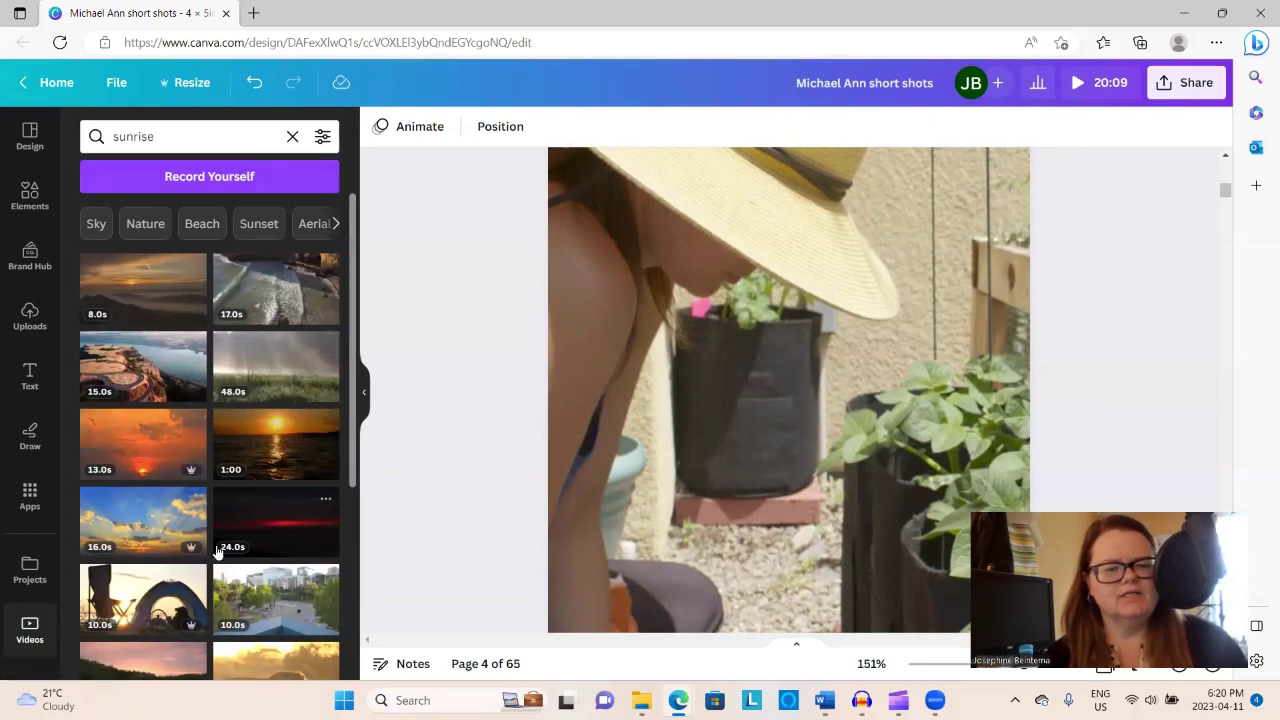
pyautogui.scroll(-1, 180, 554)
pyautogui.scroll(-5, 180, 554)
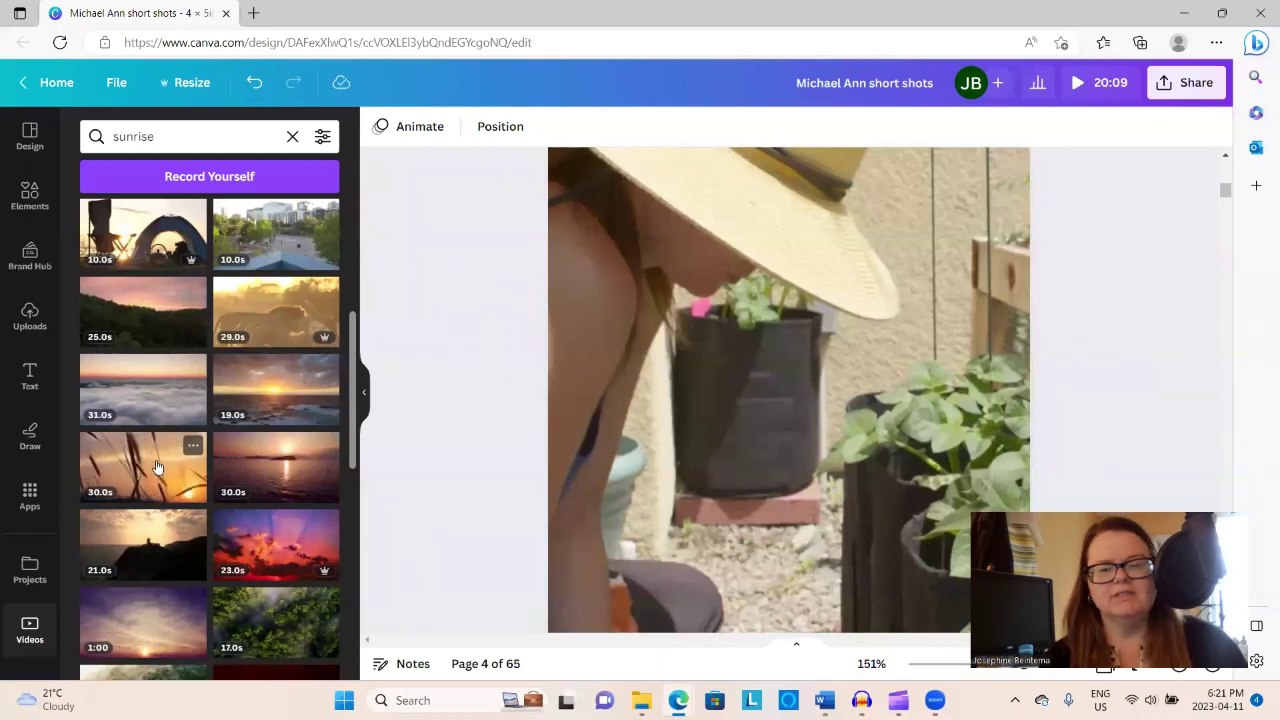
# Step: Place the grass-silhouette sunset video on page 4 as the page background
pyautogui.moveTo(155, 468); pyautogui.dragTo(701, 368)
pyautogui.rightClick(702, 368)
pyautogui.click(740, 651)
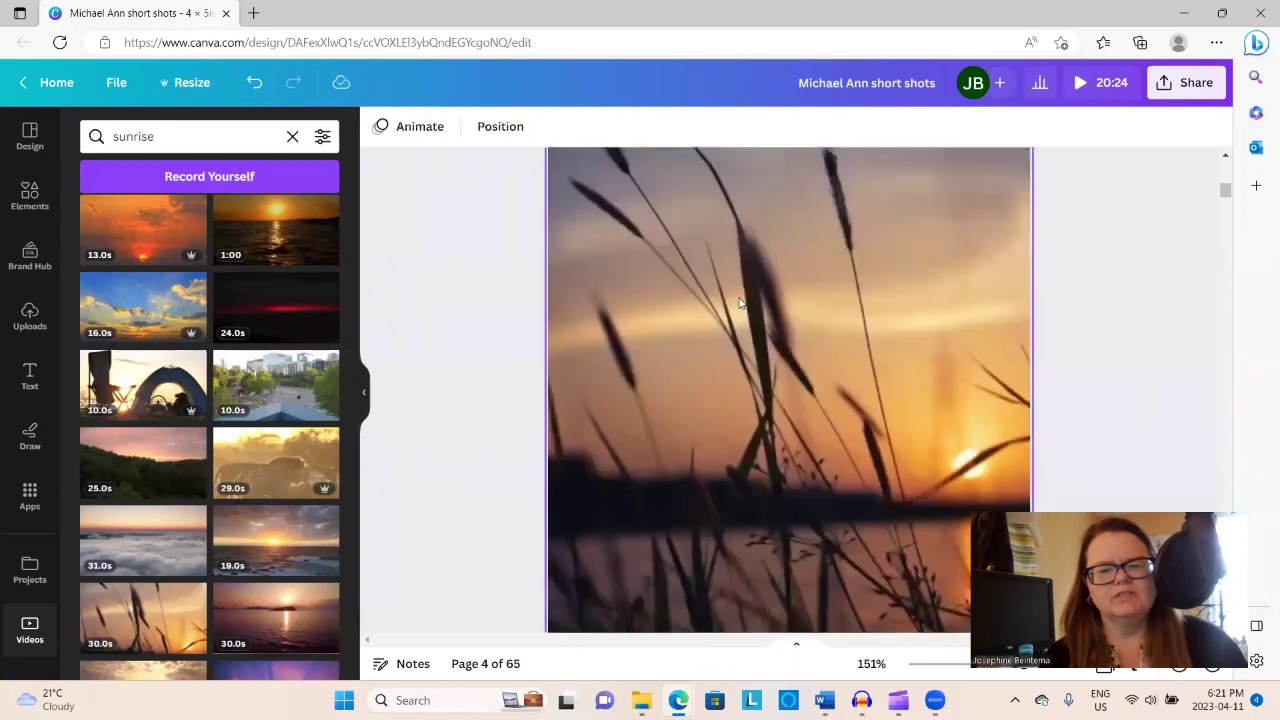
pyautogui.scroll(-2, 750, 340)
pyautogui.scroll(2, 733, 310)
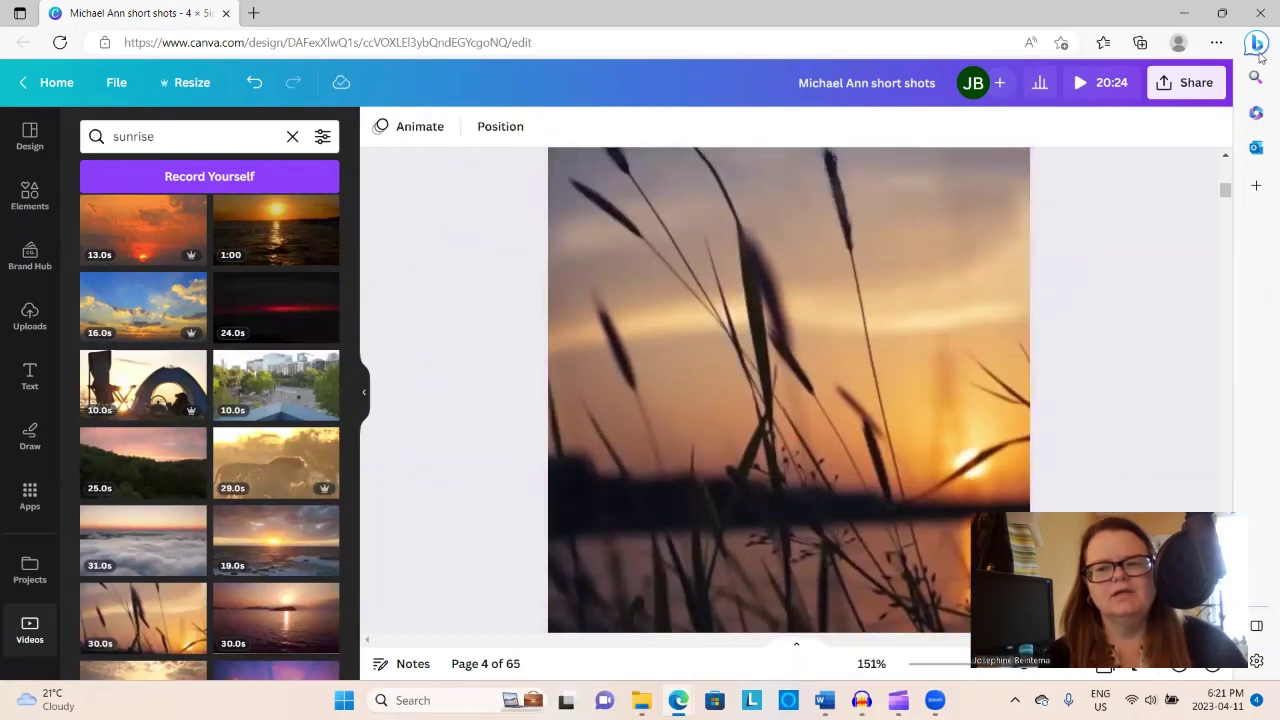
# Step: Download only the current page 4 as an MP4 video
pyautogui.click(1193, 90)
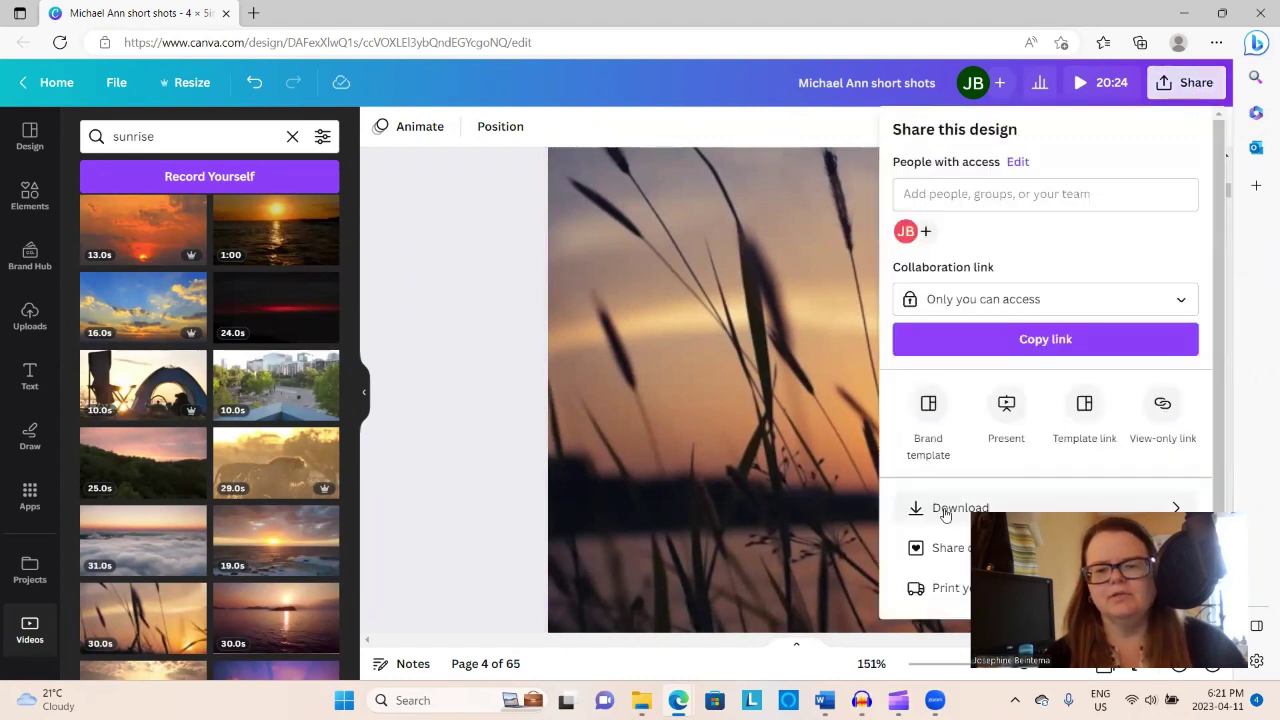
pyautogui.click(945, 510)
pyautogui.click(908, 344)
pyautogui.click(914, 391)
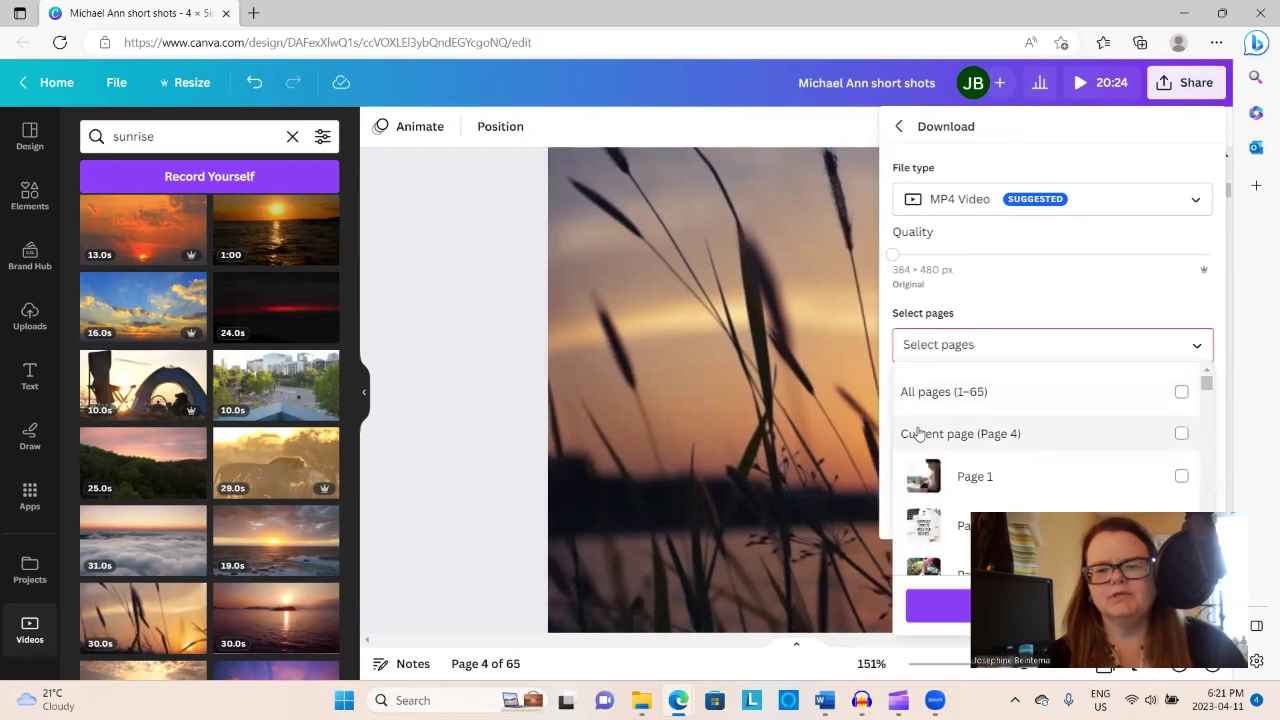
pyautogui.click(917, 432)
pyautogui.click(918, 605)
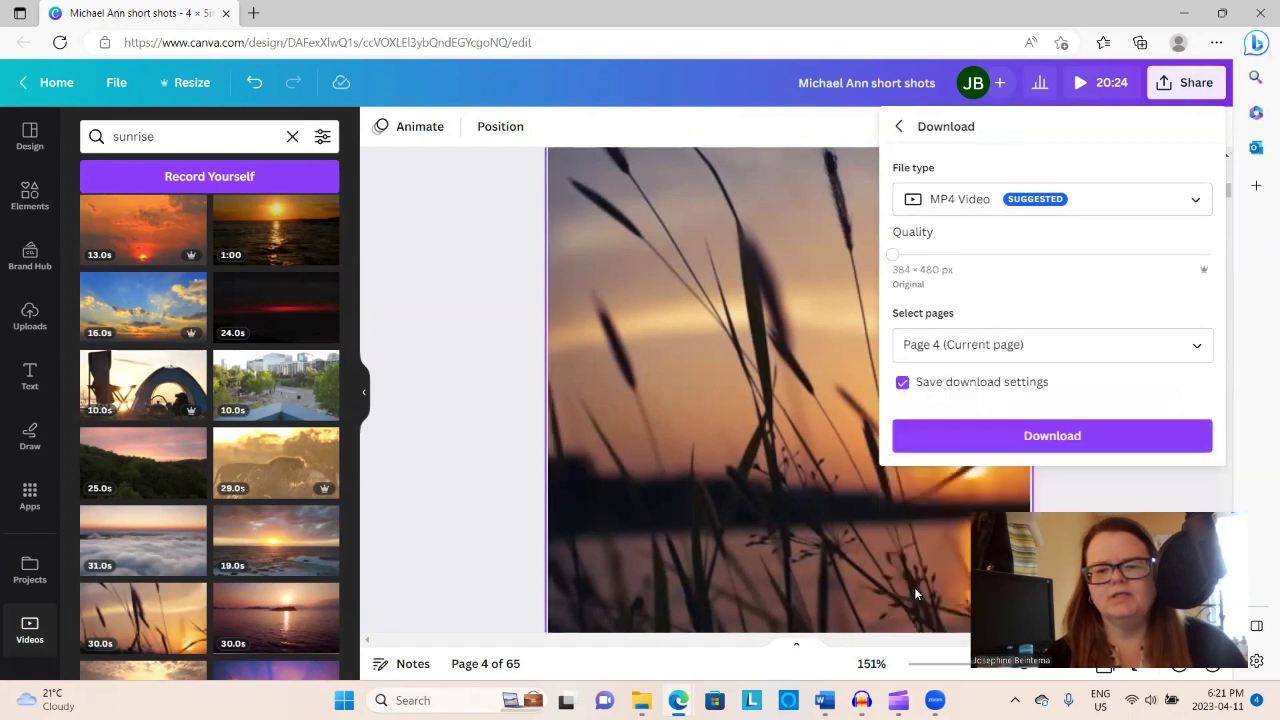
pyautogui.click(937, 437)
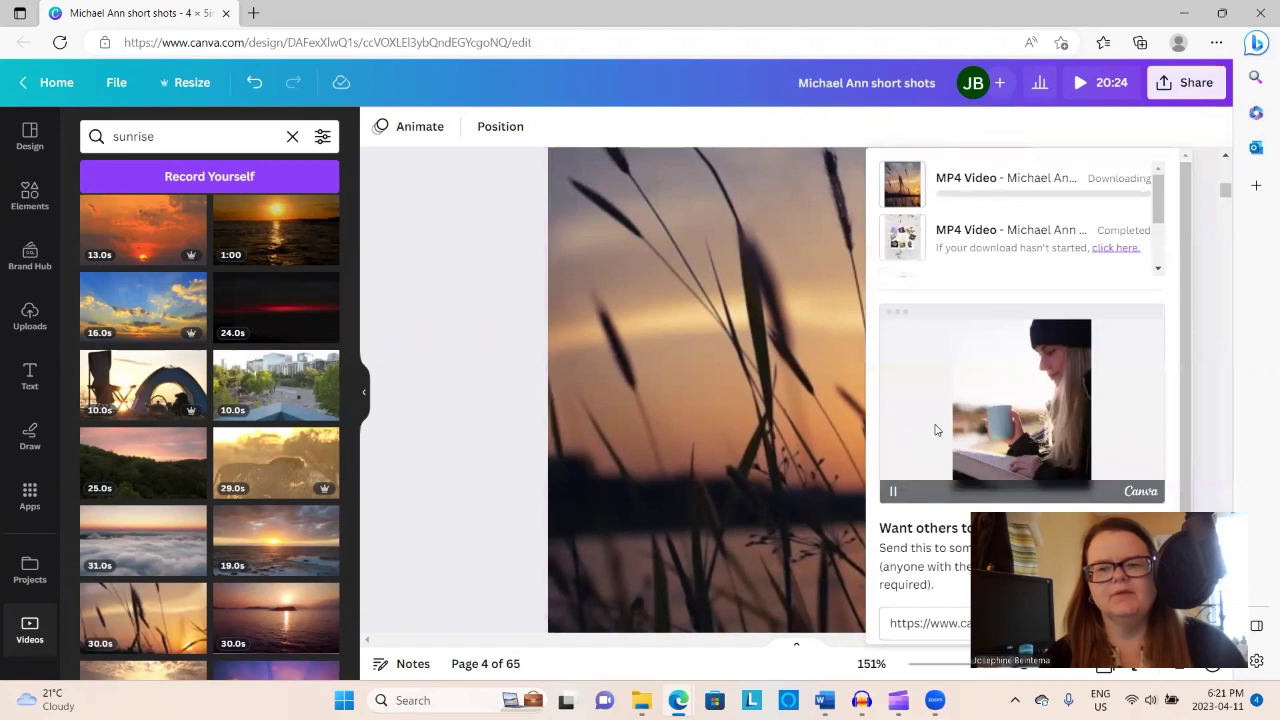
# Step: Close the download panel and scroll to page 12, the Words Unspoken beach scene
pyautogui.scroll(-5, 298, 418)
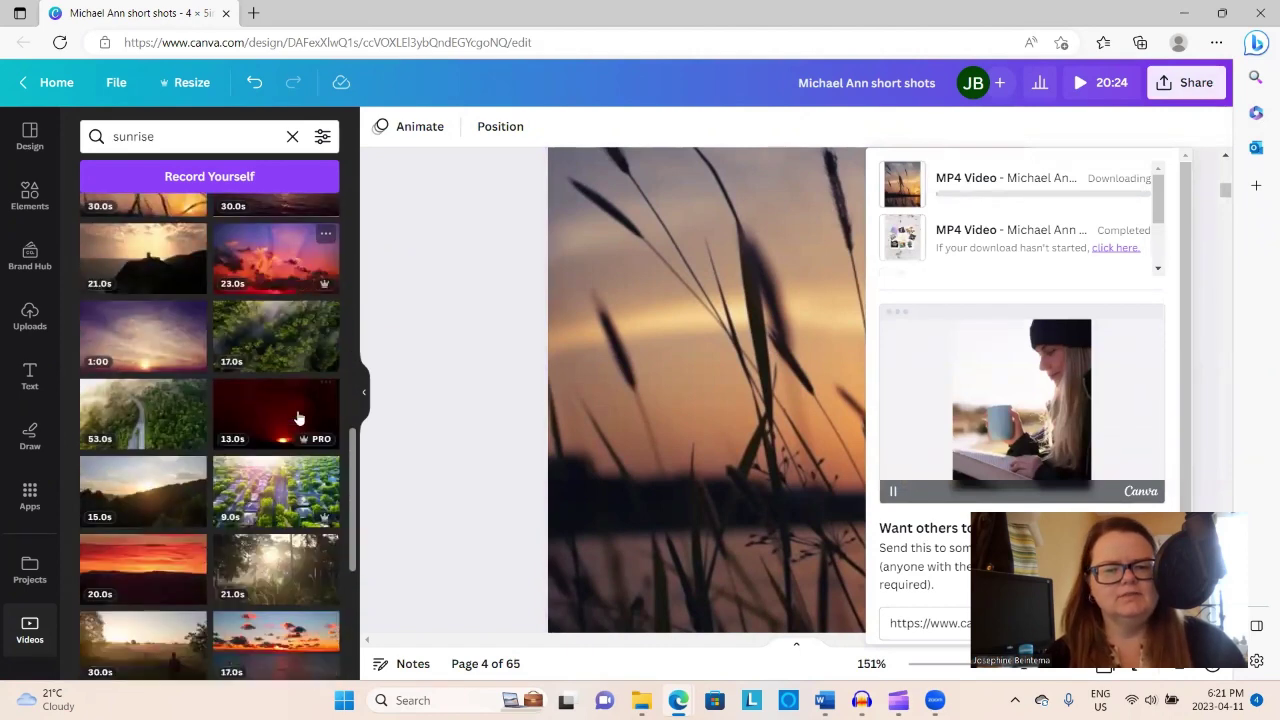
pyautogui.scroll(-3, 298, 418)
pyautogui.scroll(-2, 303, 422)
pyautogui.scroll(-2, 303, 422)
pyautogui.scroll(-2, 268, 453)
pyautogui.scroll(-1, 268, 450)
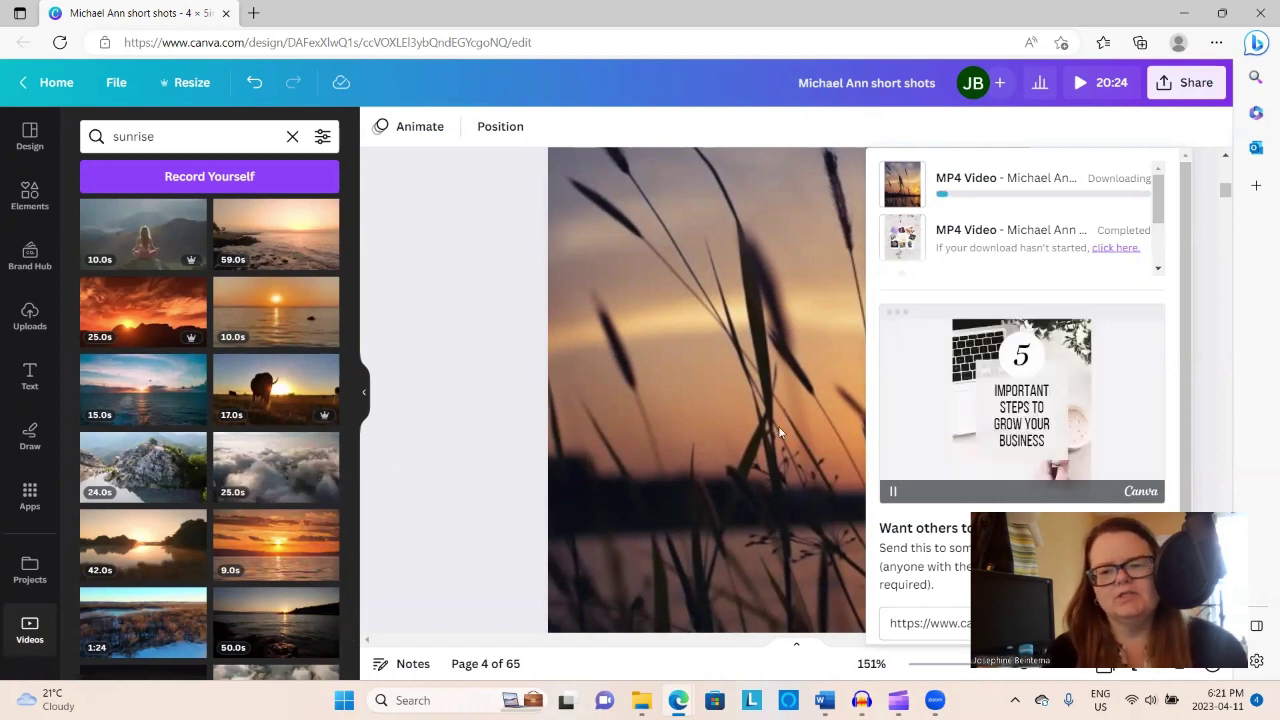
pyautogui.scroll(-10, 698, 370)
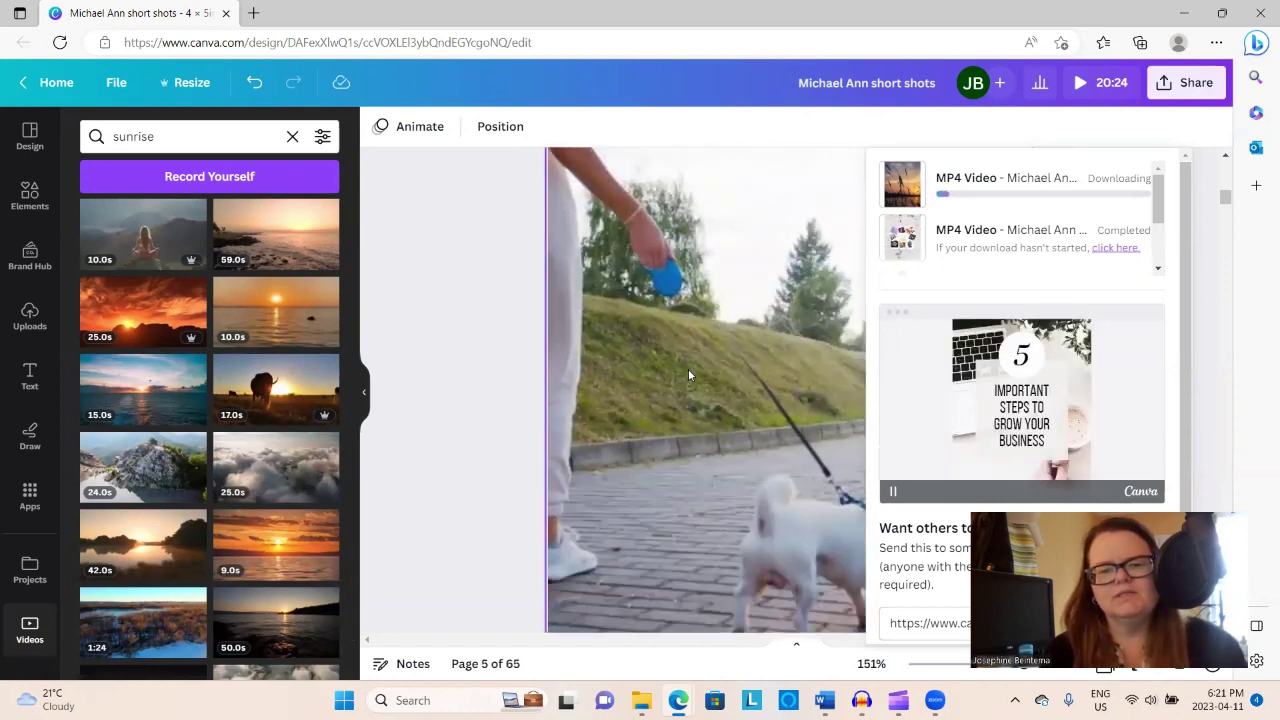
pyautogui.scroll(-10, 688, 370)
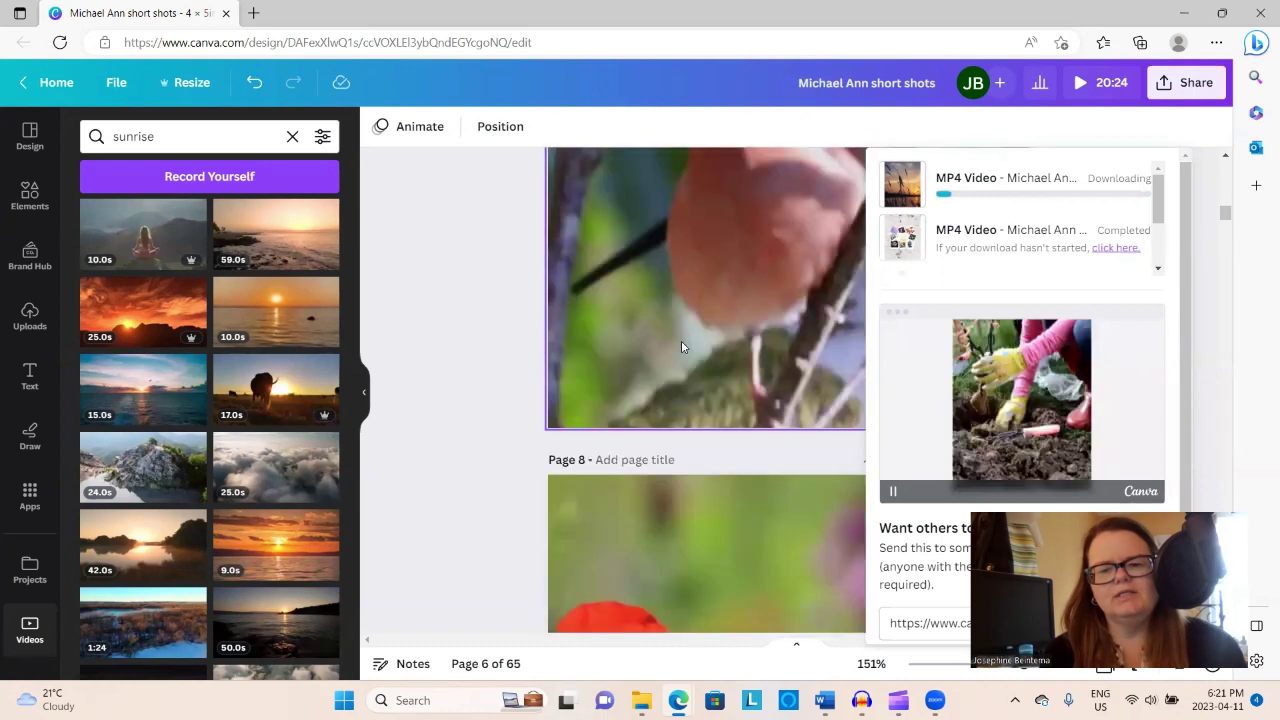
pyautogui.scroll(-10, 688, 340)
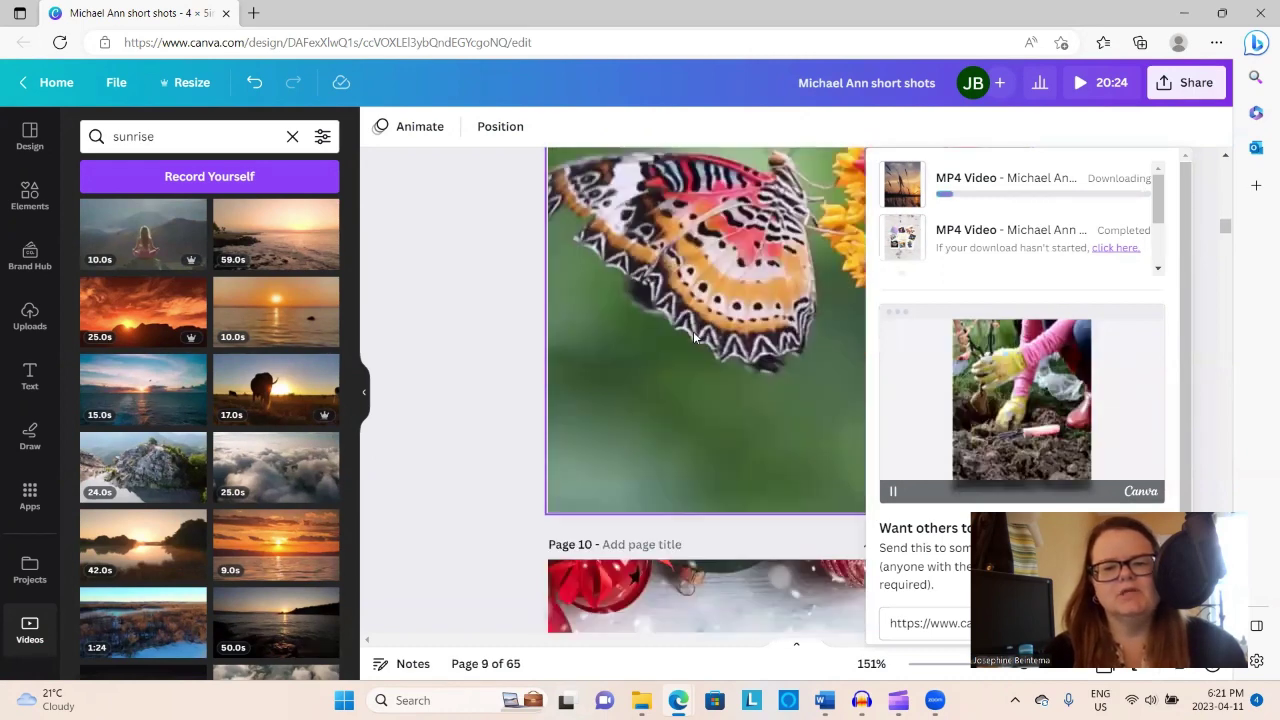
pyautogui.scroll(-4, 693, 333)
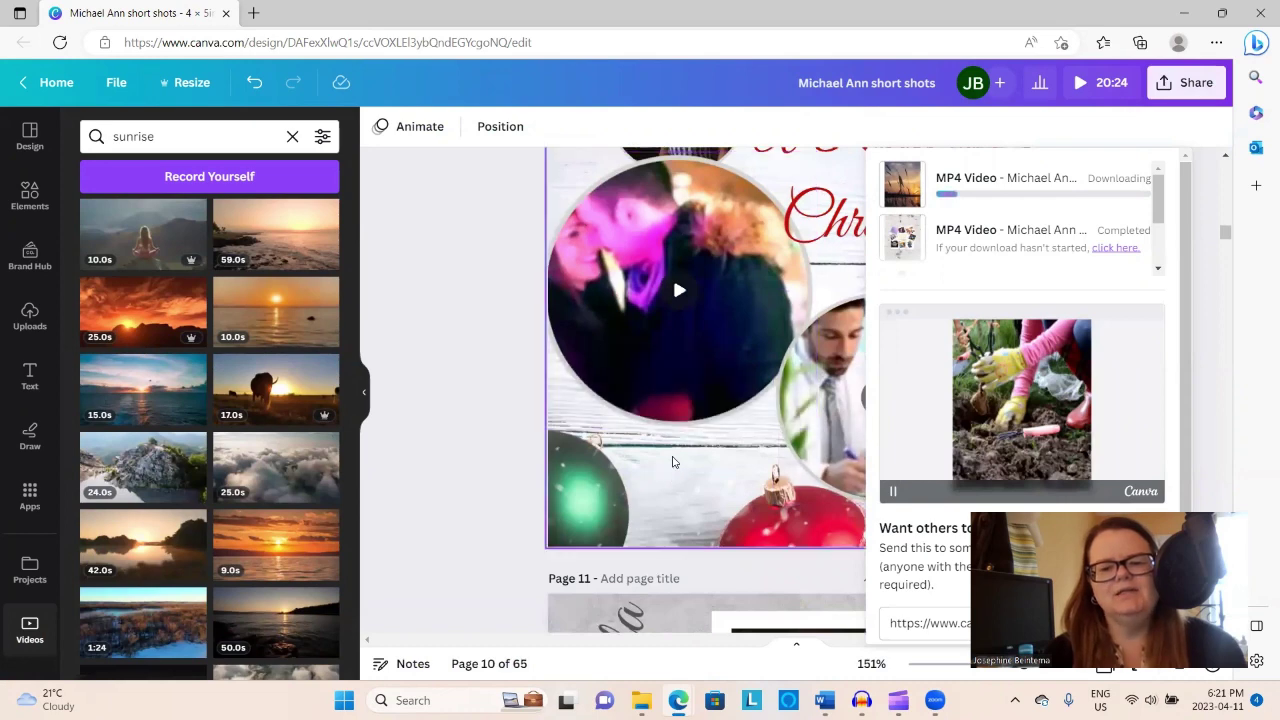
pyautogui.scroll(-3, 686, 431)
pyautogui.scroll(-2, 686, 431)
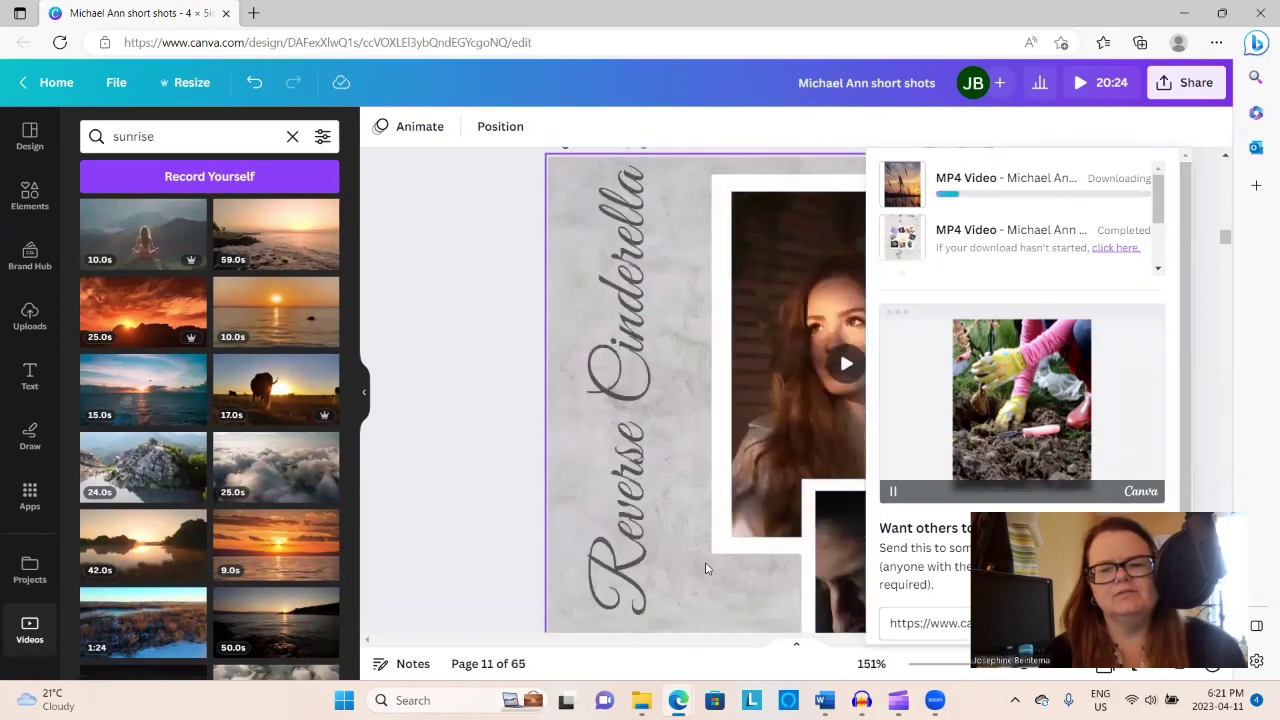
pyautogui.click(440, 363)
pyautogui.scroll(-1, 618, 354)
pyautogui.scroll(-5, 618, 354)
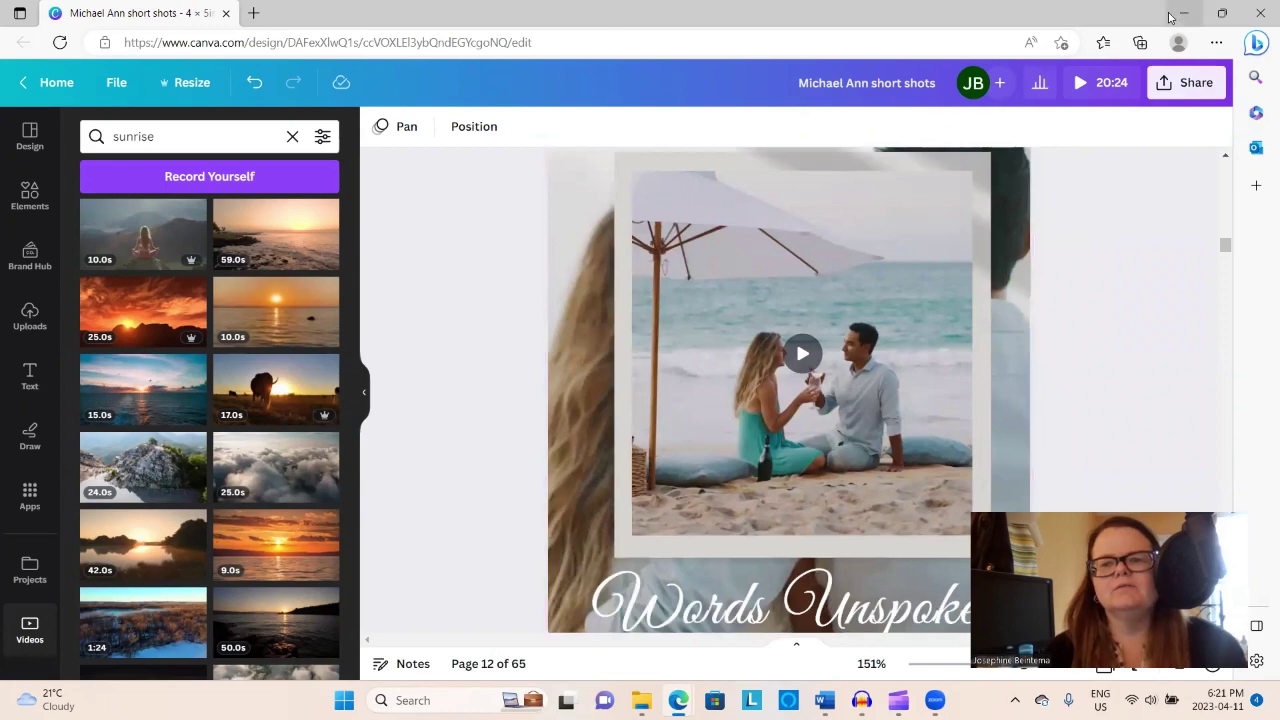
# Step: Import nice weather ad romance.mp3 from the Audio Books > AMX folder into Clipchamp's media library
pyautogui.click(1222, 13)
pyautogui.press('super+d')
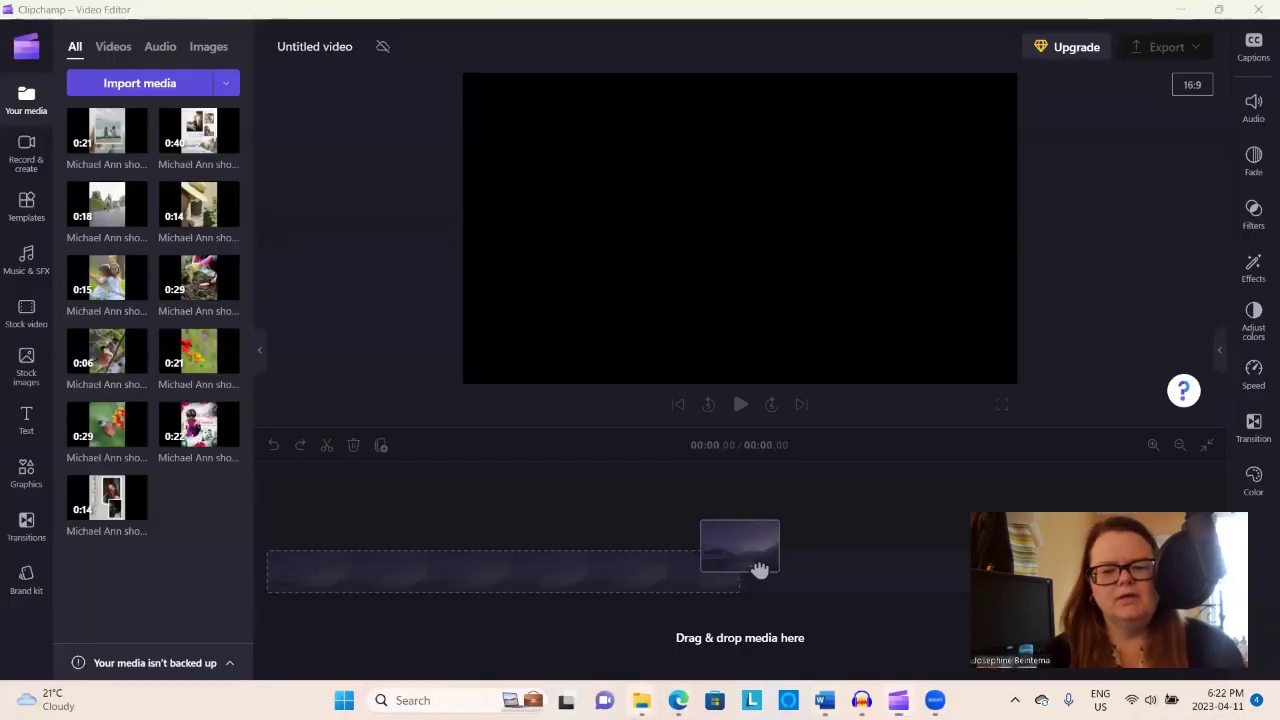
pyautogui.moveTo(641, 700)
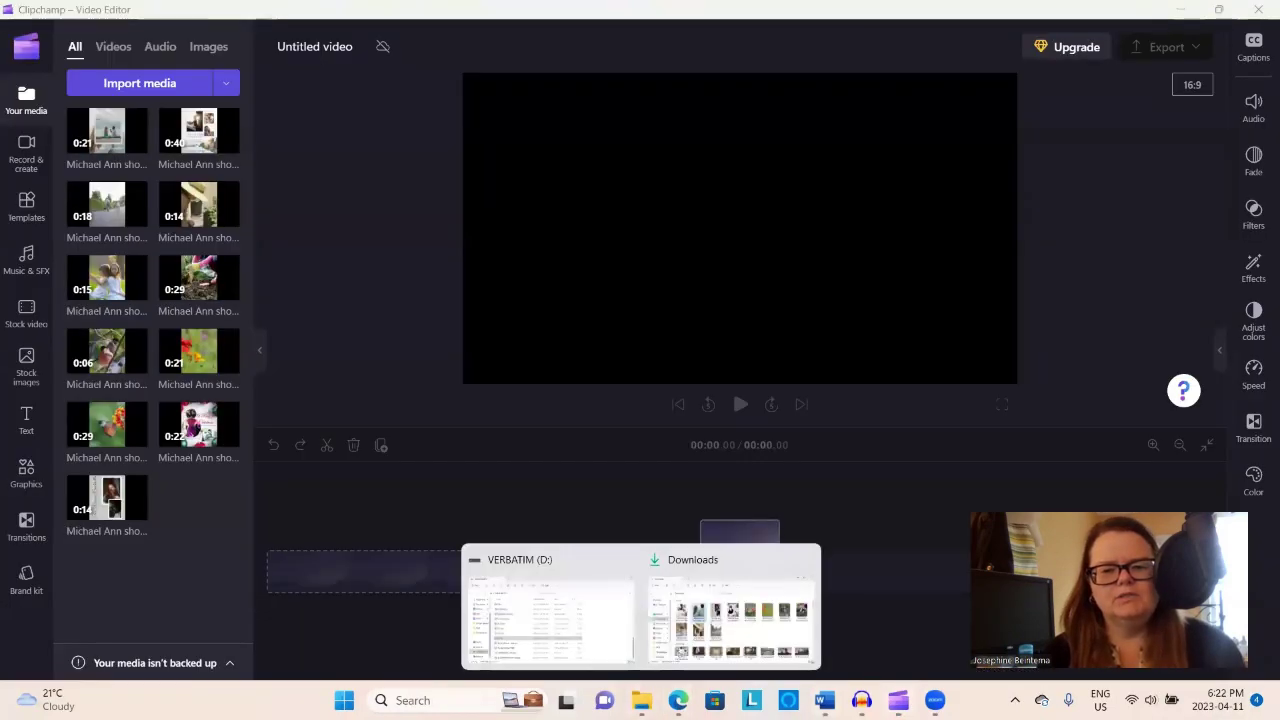
pyautogui.moveTo(698, 651); pyautogui.dragTo(760, 570)
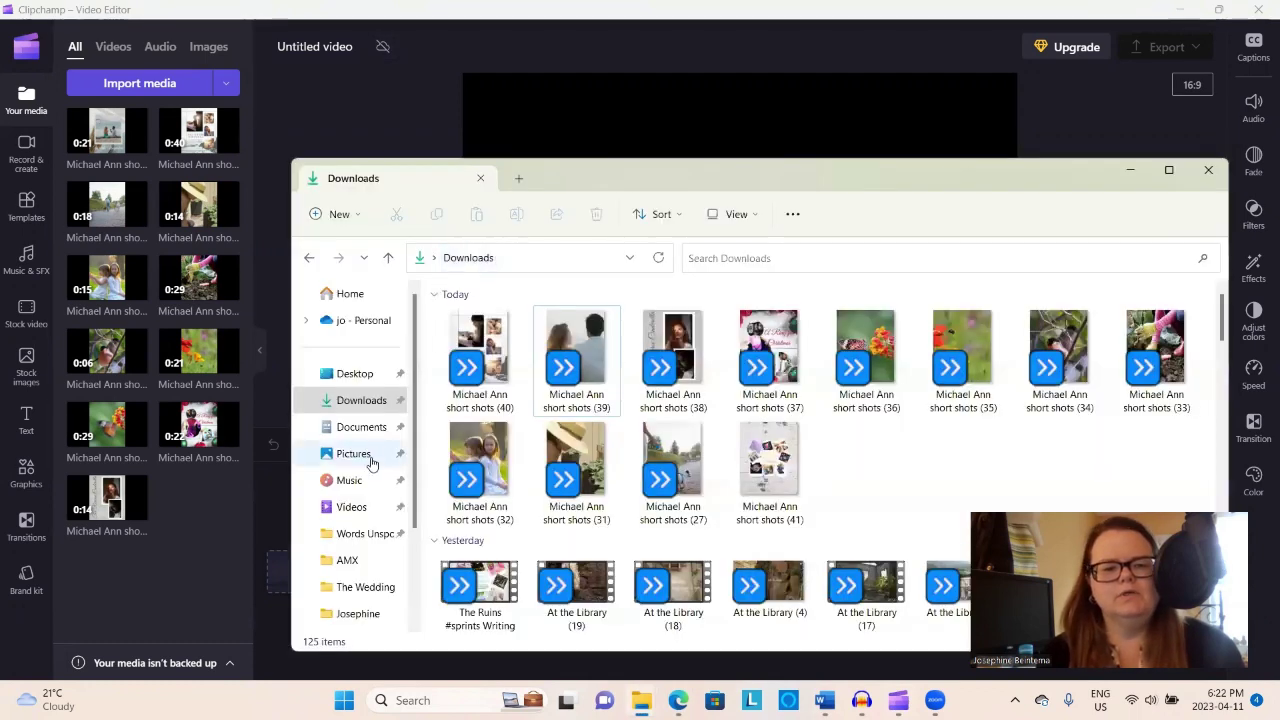
pyautogui.click(350, 561)
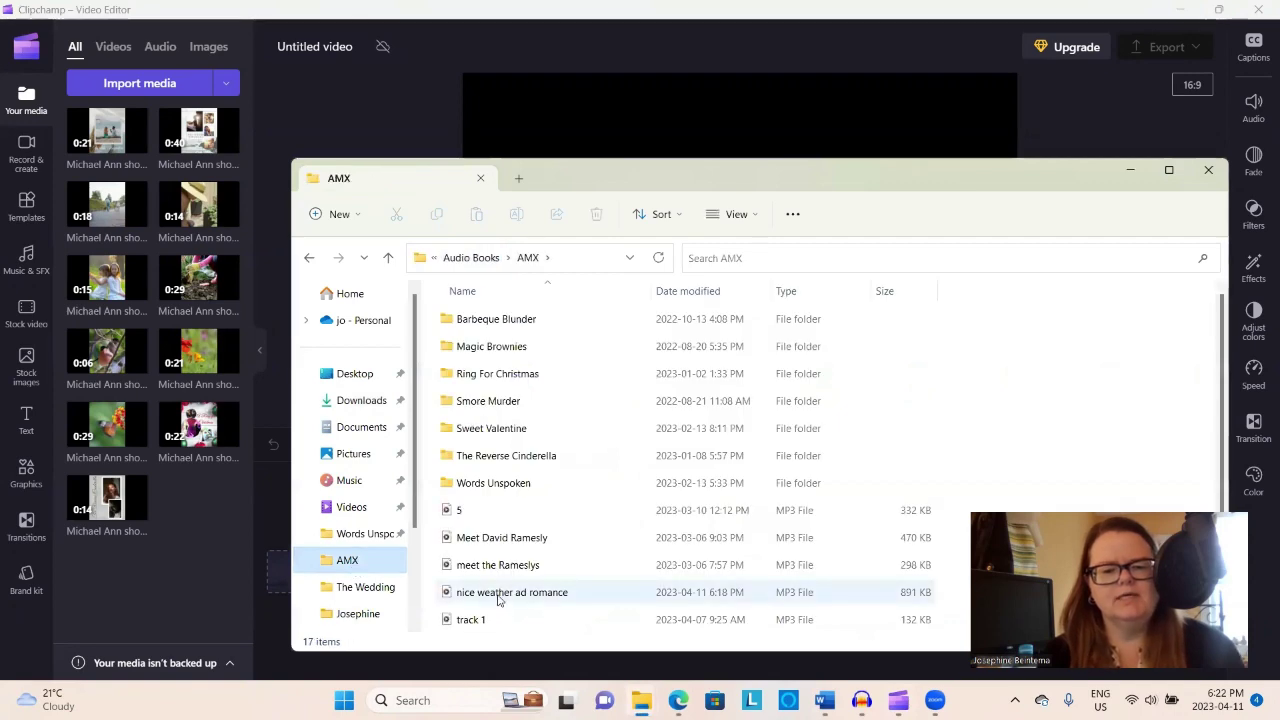
pyautogui.moveTo(498, 598); pyautogui.dragTo(144, 550)
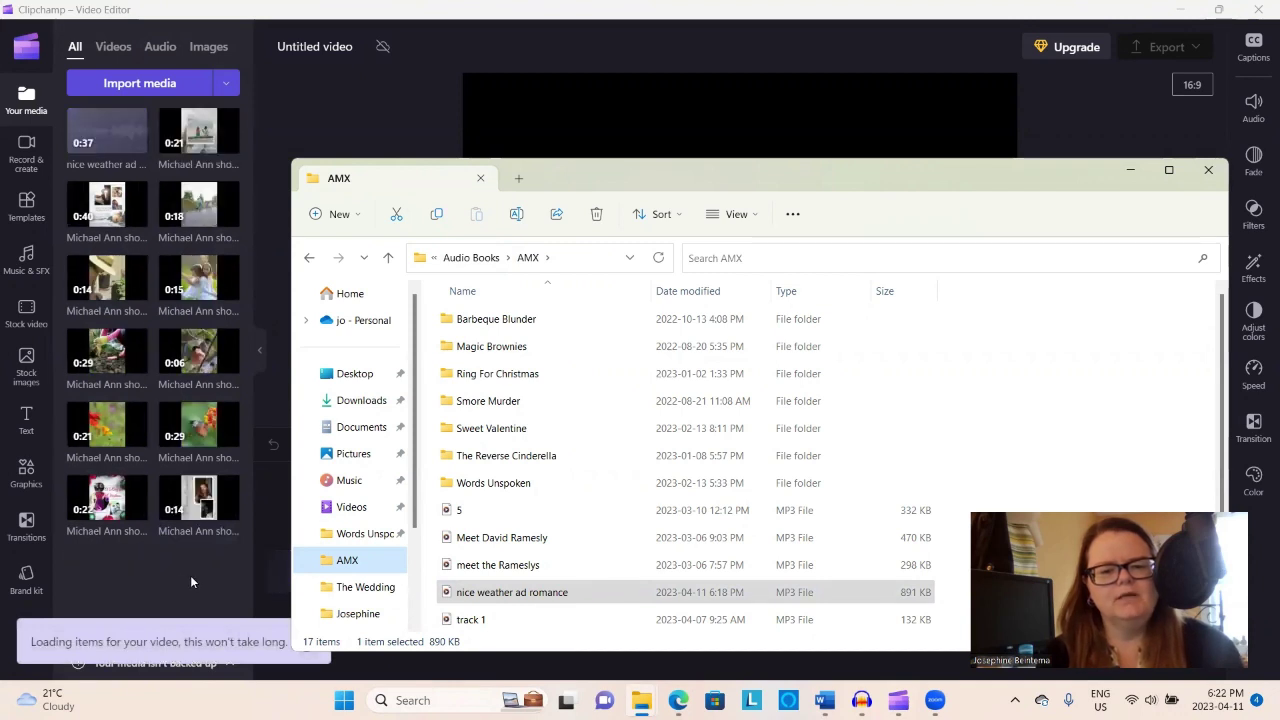
pyautogui.click(1129, 171)
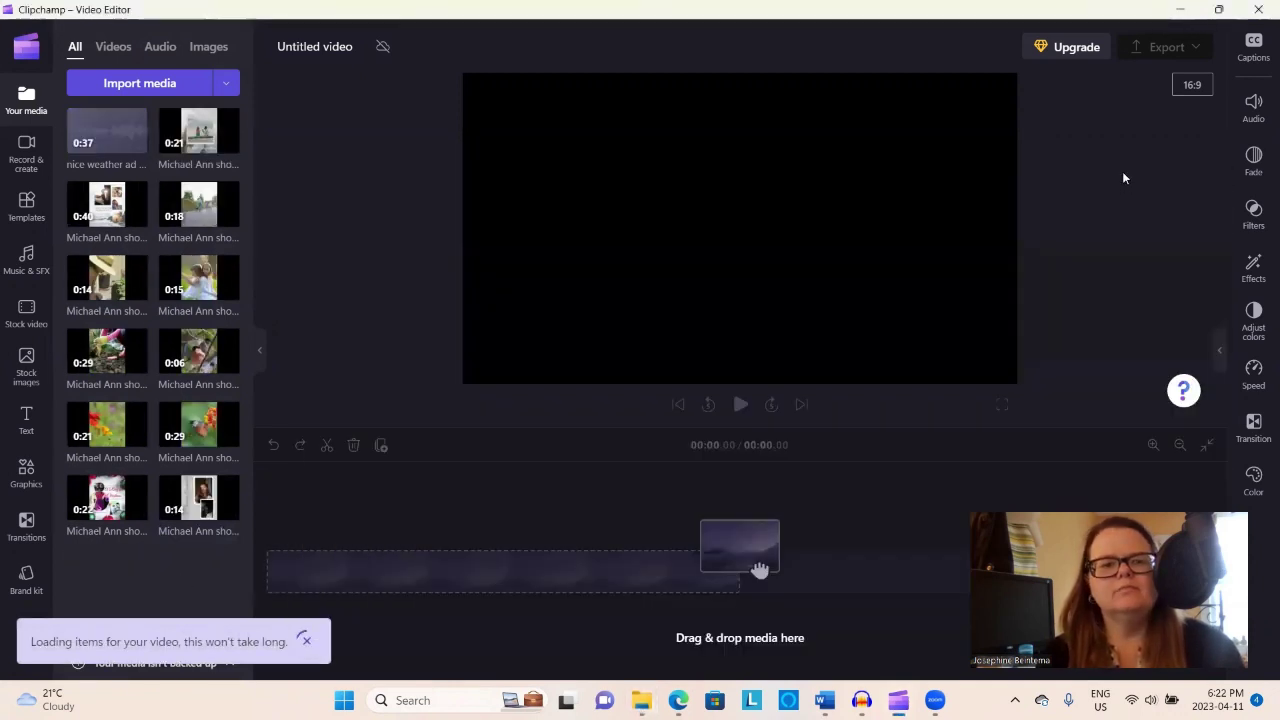
# Step: Put the narration audio on the timeline and add the bird clip above it, trimmed to about 3 seconds
pyautogui.moveTo(108, 132)
pyautogui.moveTo(760, 570); pyautogui.dragTo(317, 573)
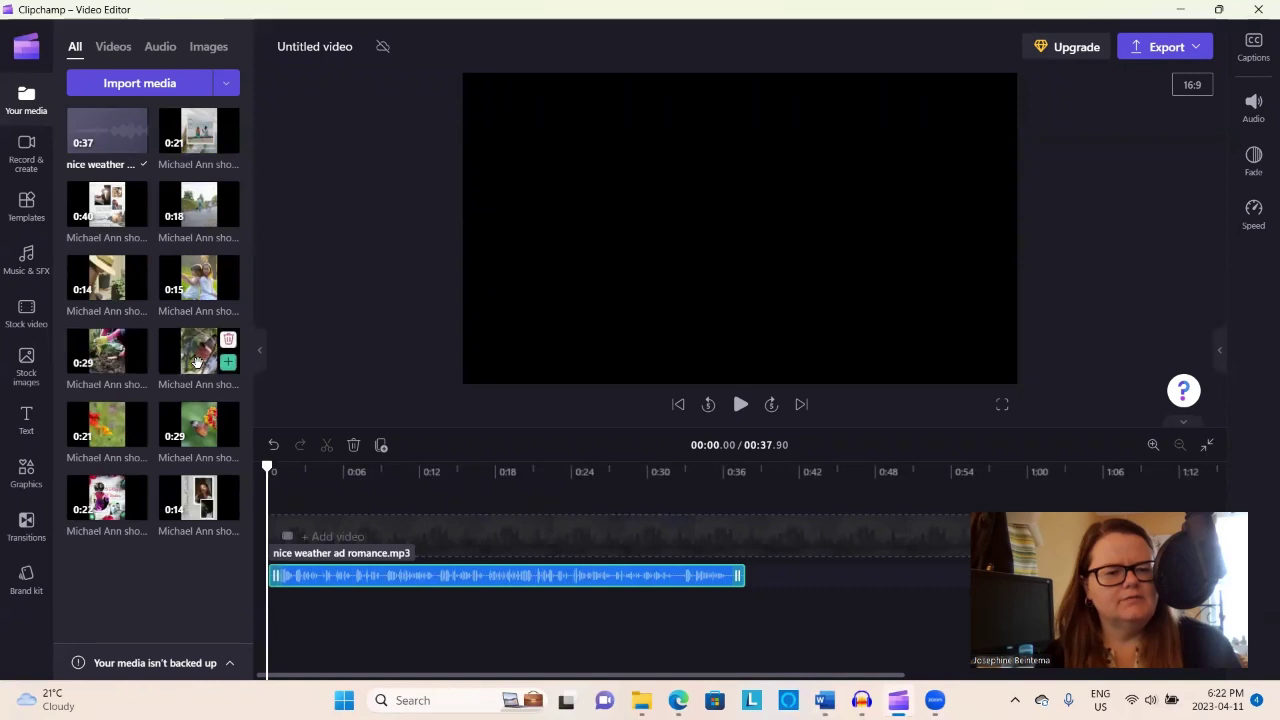
pyautogui.moveTo(197, 362); pyautogui.dragTo(306, 548)
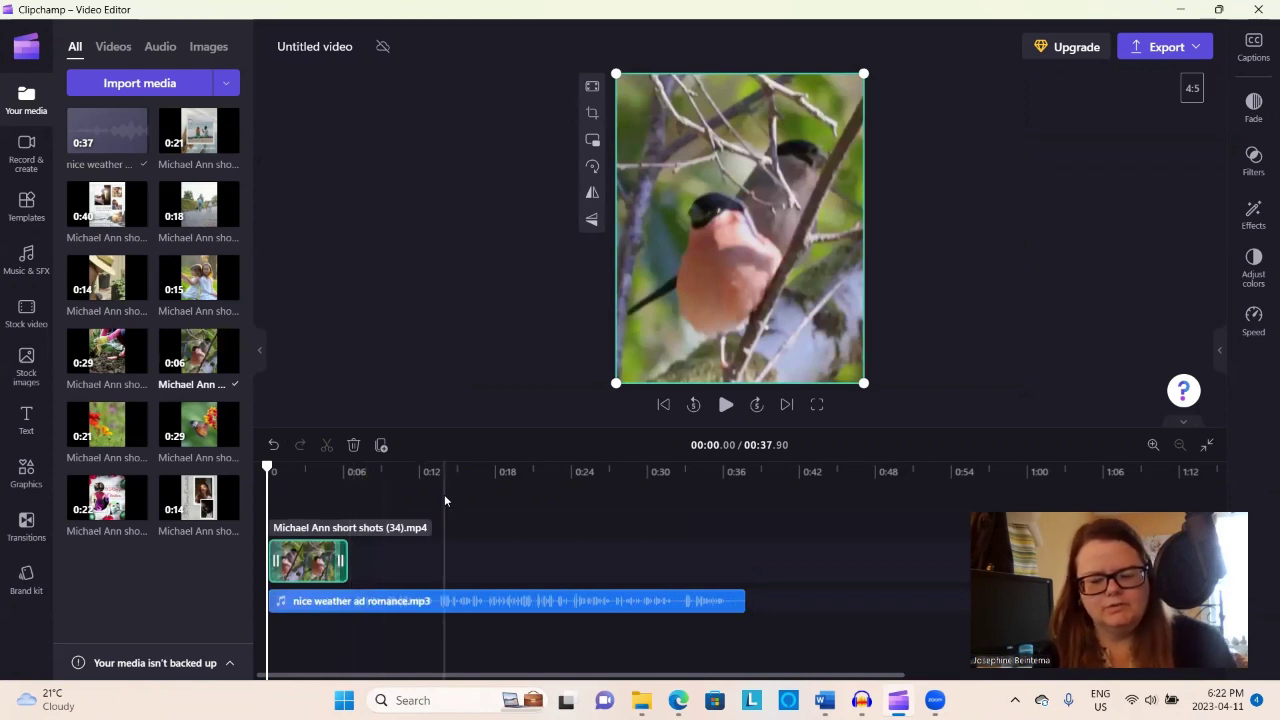
pyautogui.scroll(5, 444, 494)
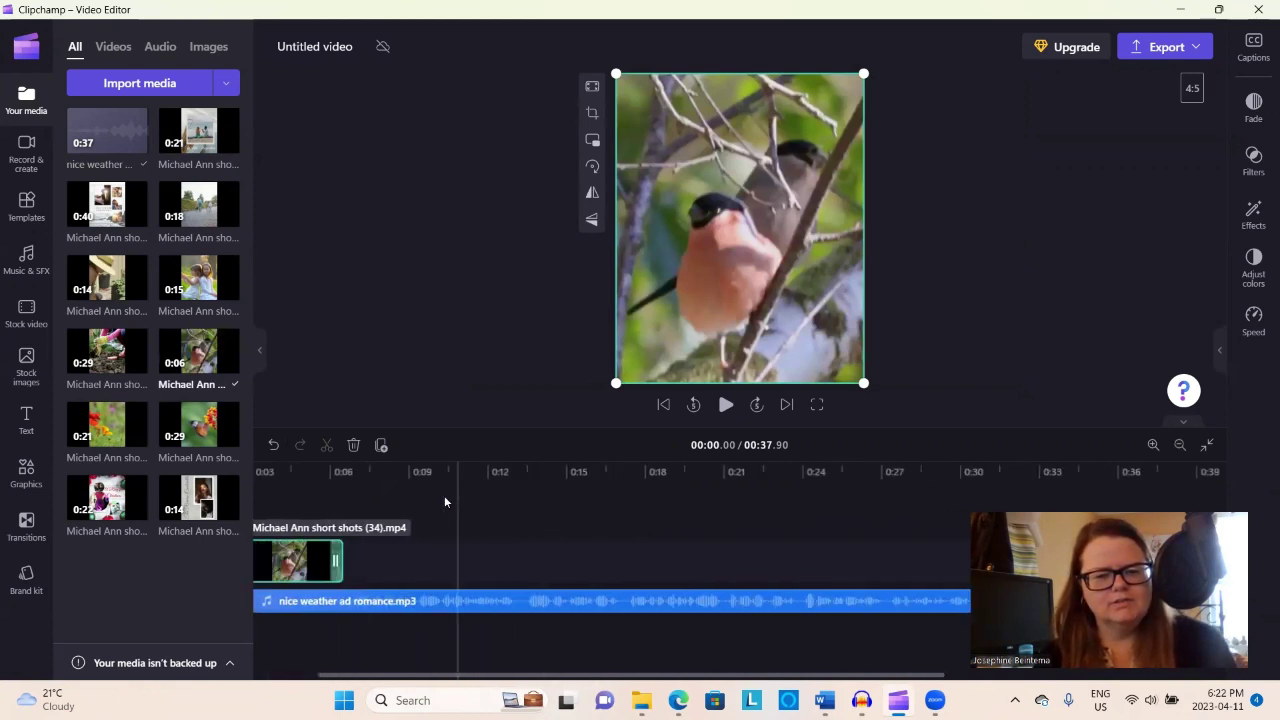
pyautogui.moveTo(449, 678); pyautogui.dragTo(648, 681)
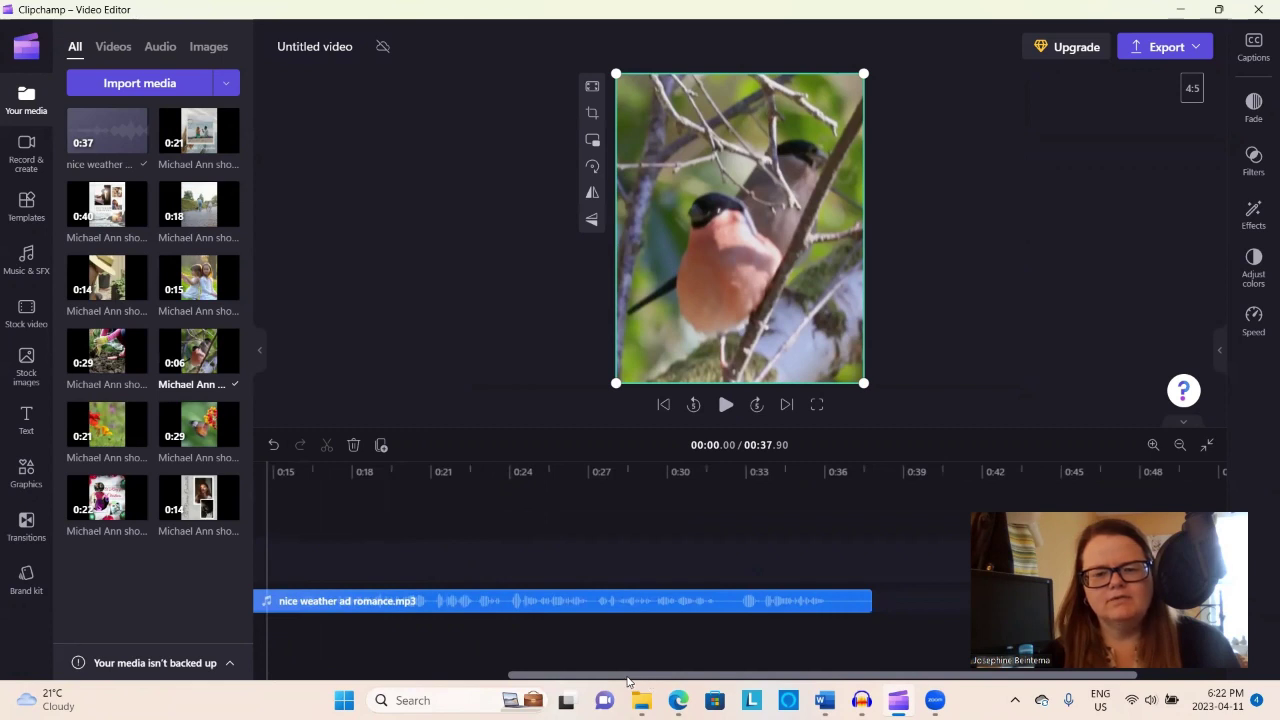
pyautogui.moveTo(627, 681); pyautogui.dragTo(330, 652)
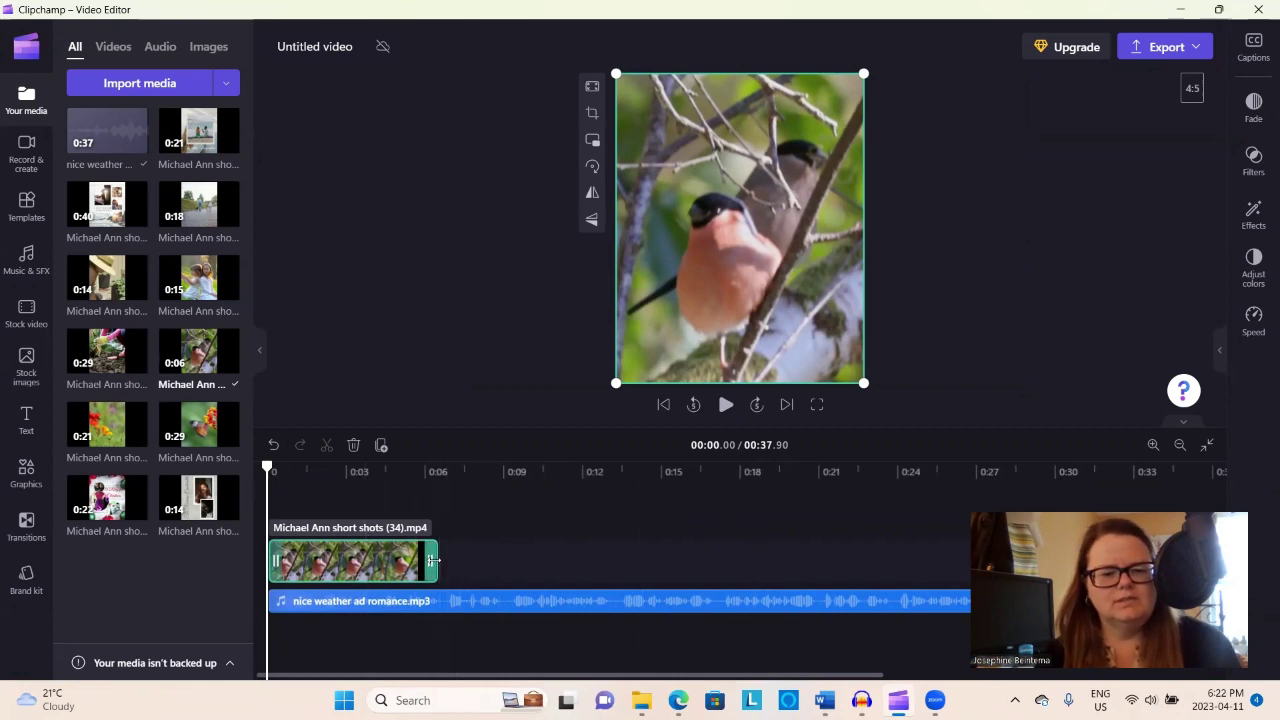
pyautogui.moveTo(432, 560); pyautogui.dragTo(342, 547)
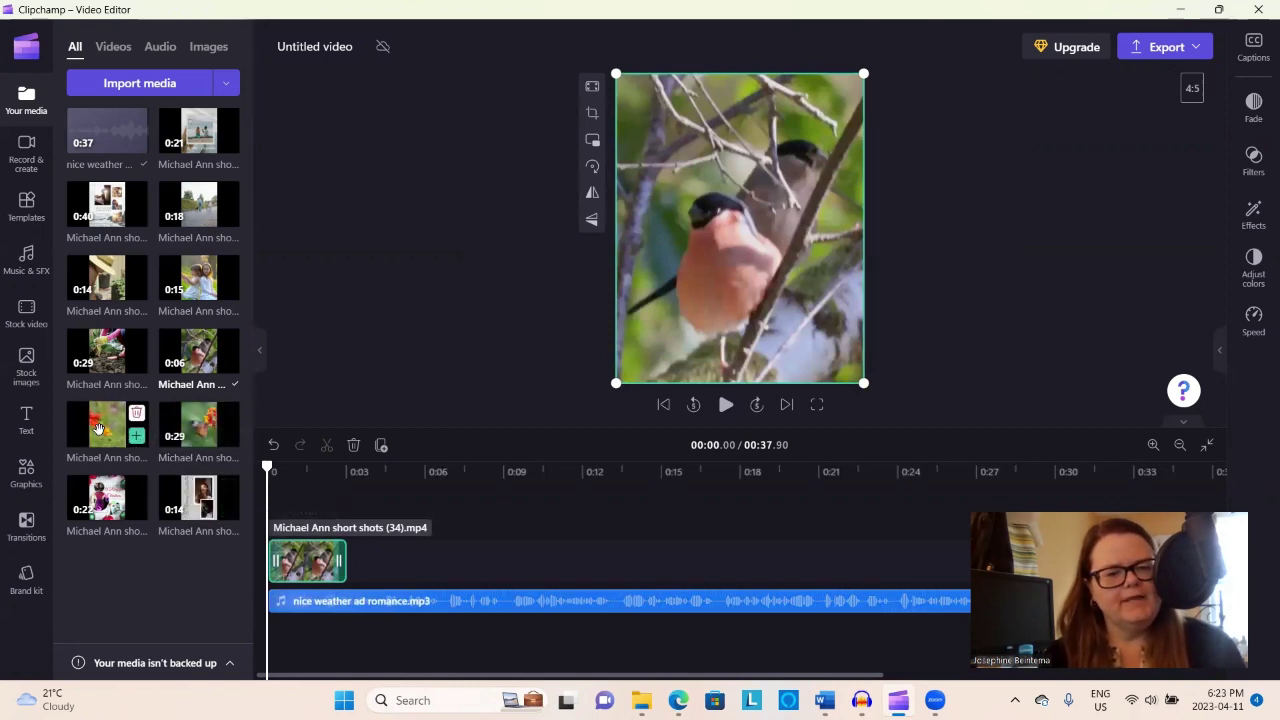
# Step: Add the poppy clip trimmed to about 5 seconds, preview, then shorten the first clip and close the gap
pyautogui.moveTo(98, 428); pyautogui.dragTo(362, 560)
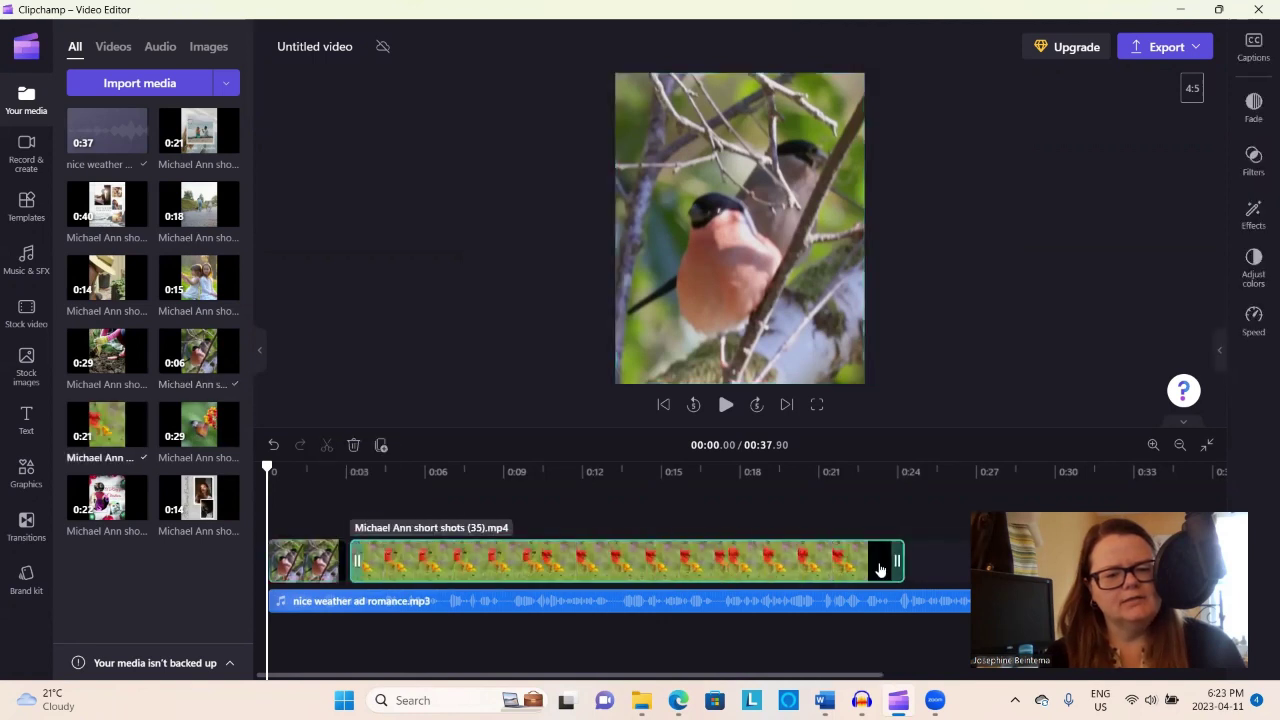
pyautogui.moveTo(898, 561); pyautogui.dragTo(412, 548)
pyautogui.click(699, 405)
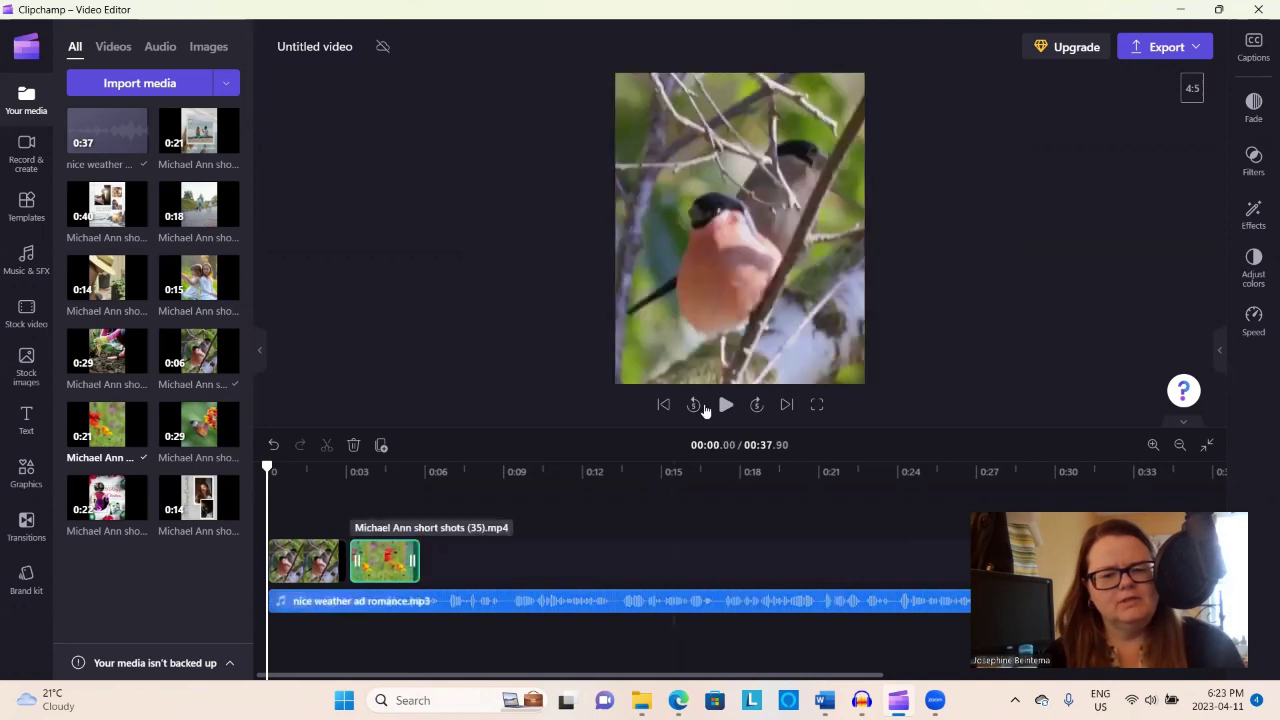
pyautogui.click(725, 405)
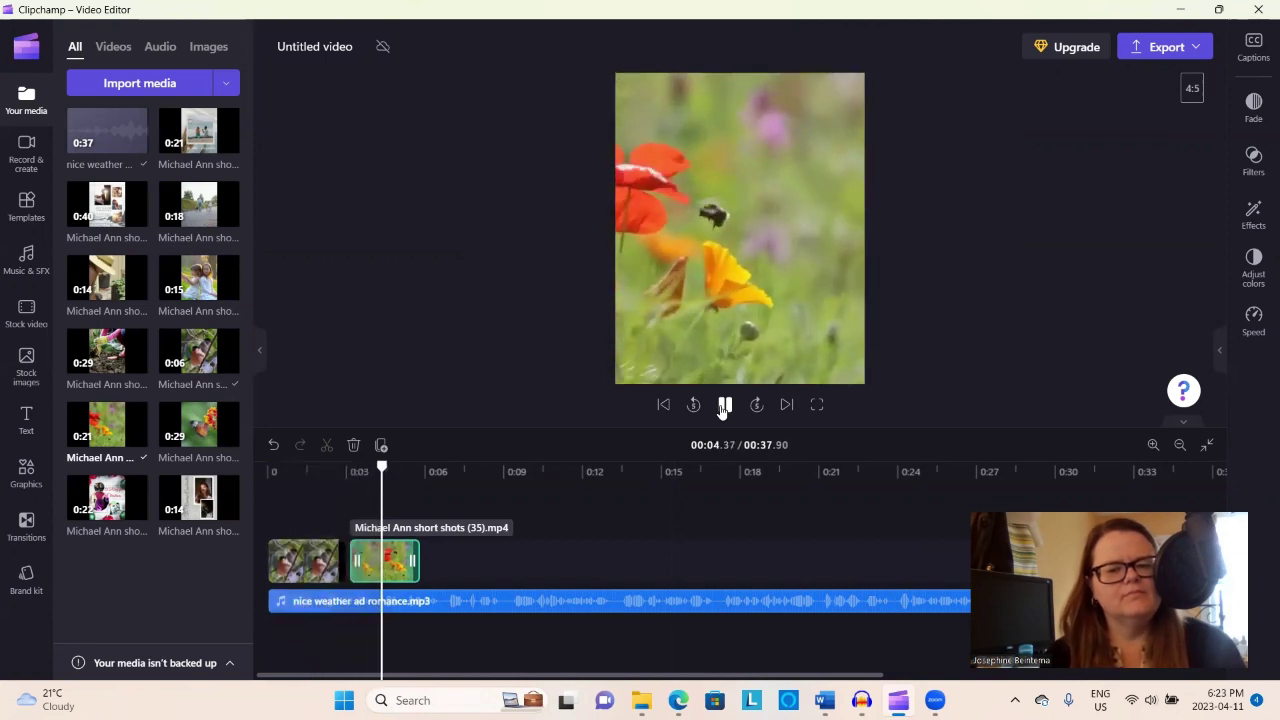
pyautogui.click(722, 405)
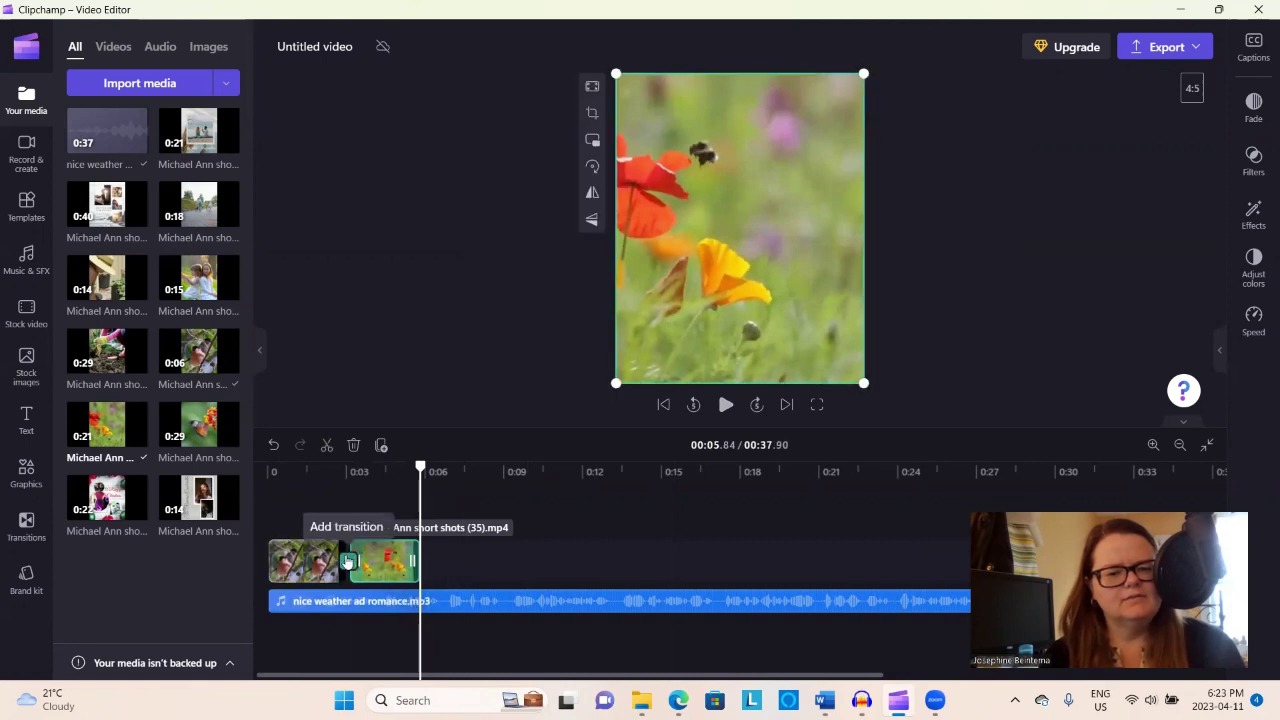
pyautogui.click(338, 567)
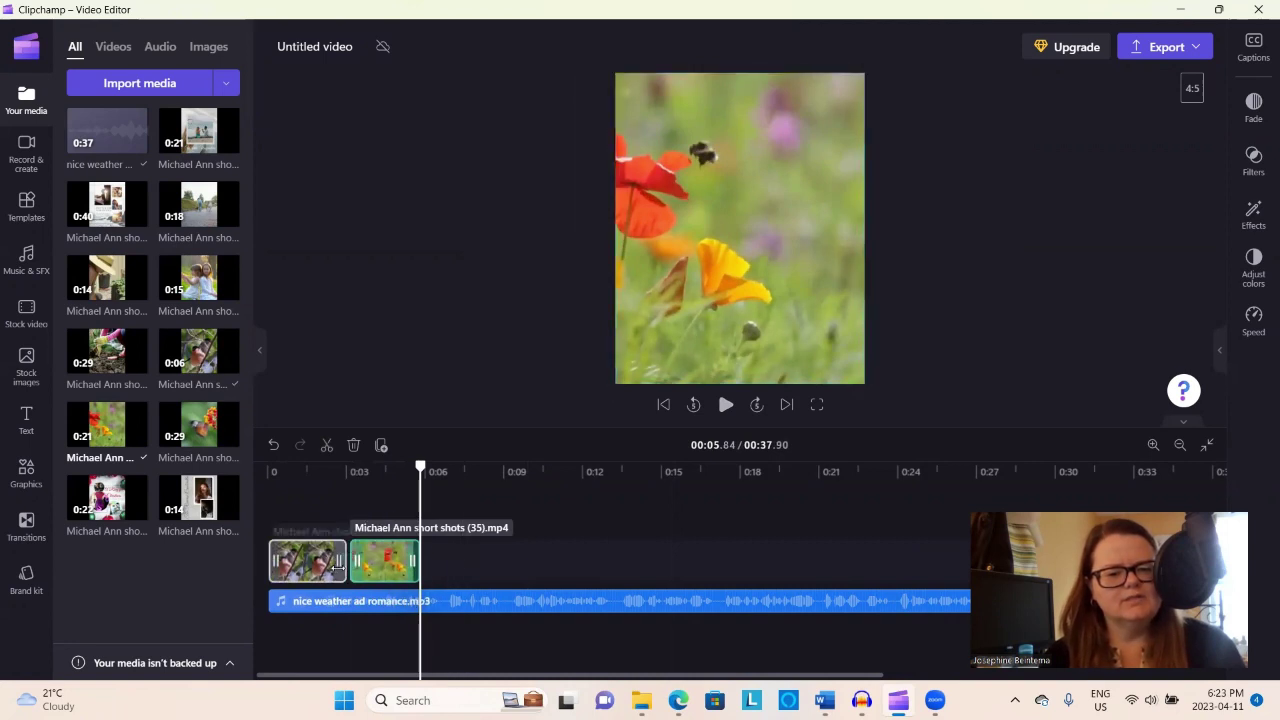
pyautogui.moveTo(338, 567); pyautogui.dragTo(289, 569)
pyautogui.moveTo(400, 567); pyautogui.dragTo(326, 566)
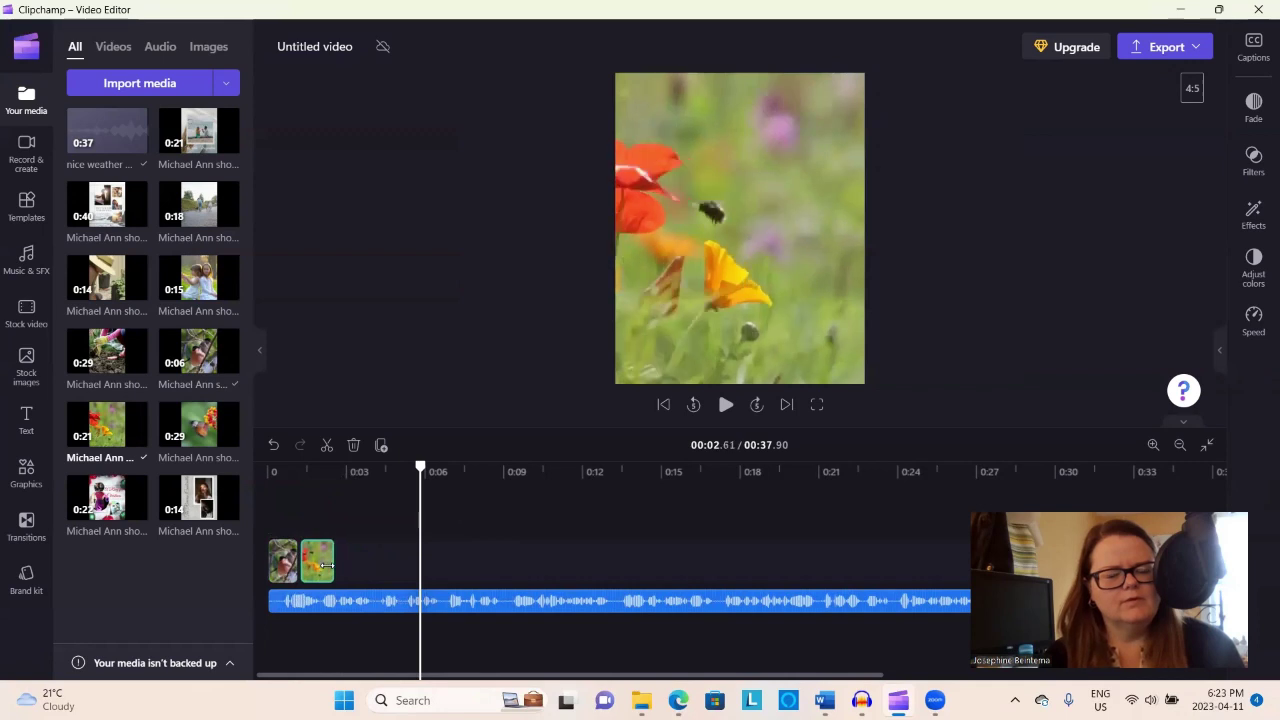
# Step: Add the butterfly clip, cutting and trimming its end, then add the gardening clip after it
pyautogui.moveTo(195, 430)
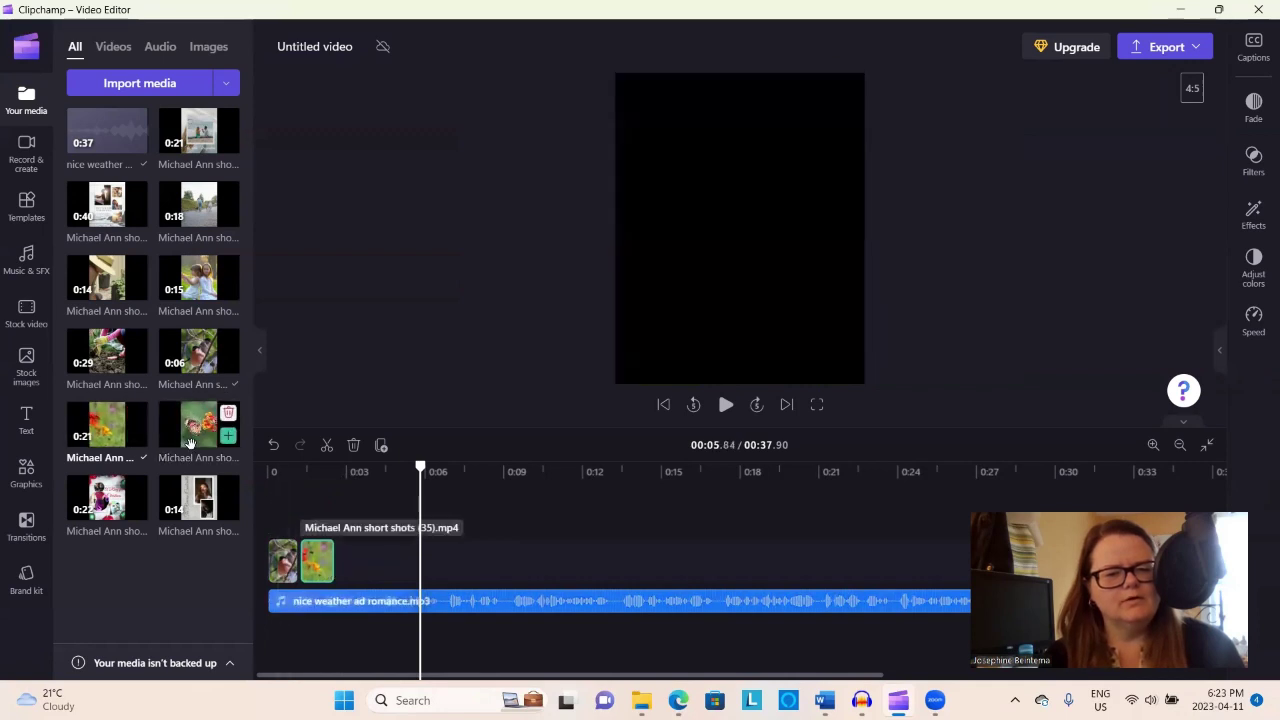
pyautogui.moveTo(268, 449); pyautogui.dragTo(345, 562)
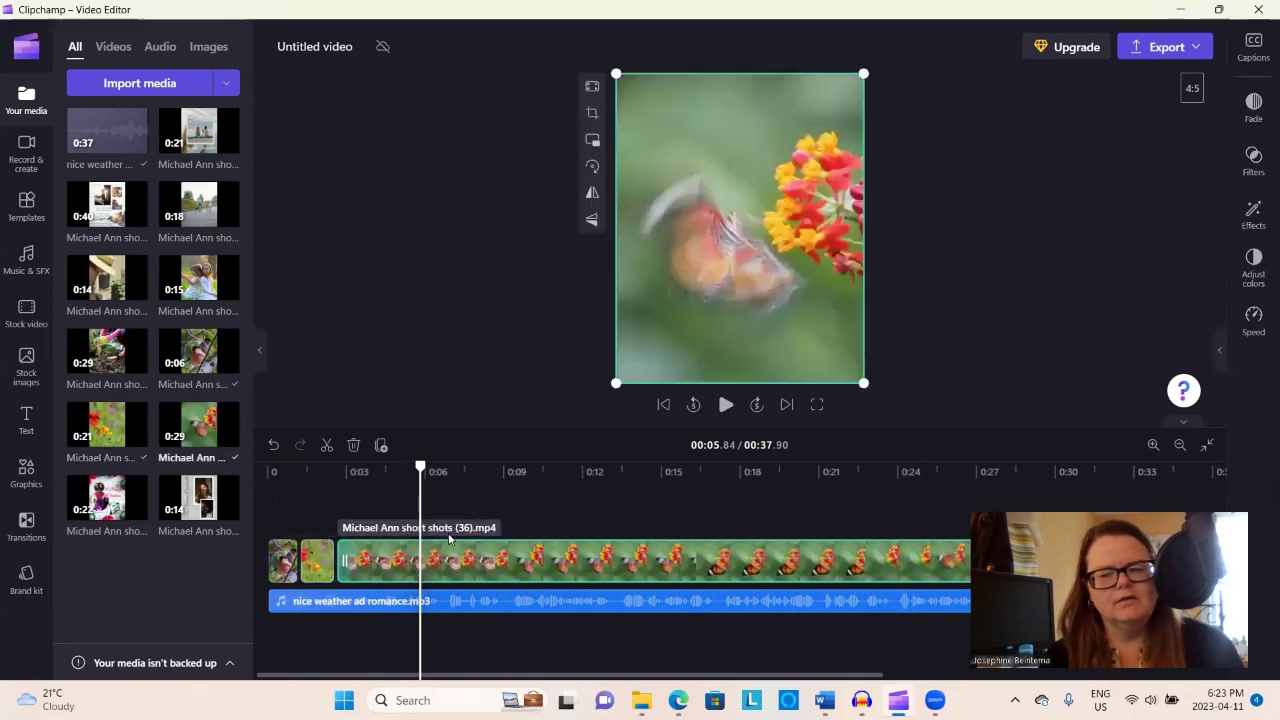
pyautogui.click(327, 444)
pyautogui.click(354, 444)
pyautogui.click(396, 558)
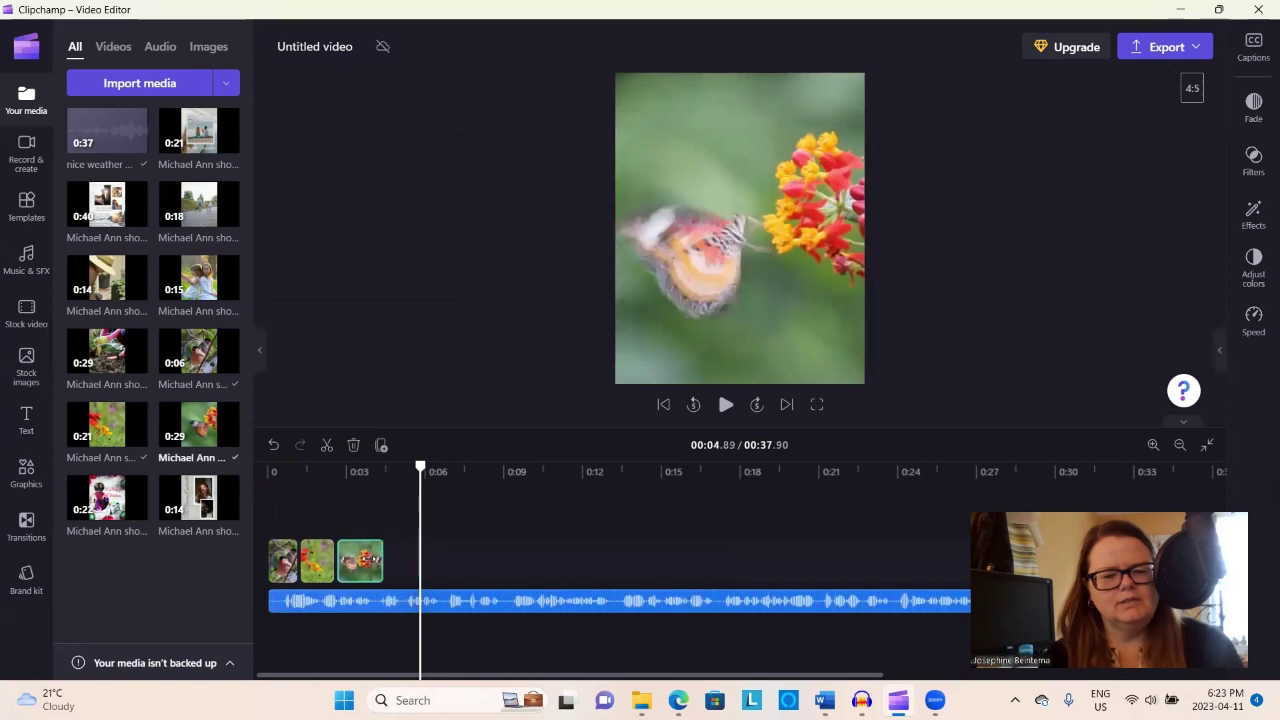
pyautogui.moveTo(372, 560); pyautogui.dragTo(366, 562)
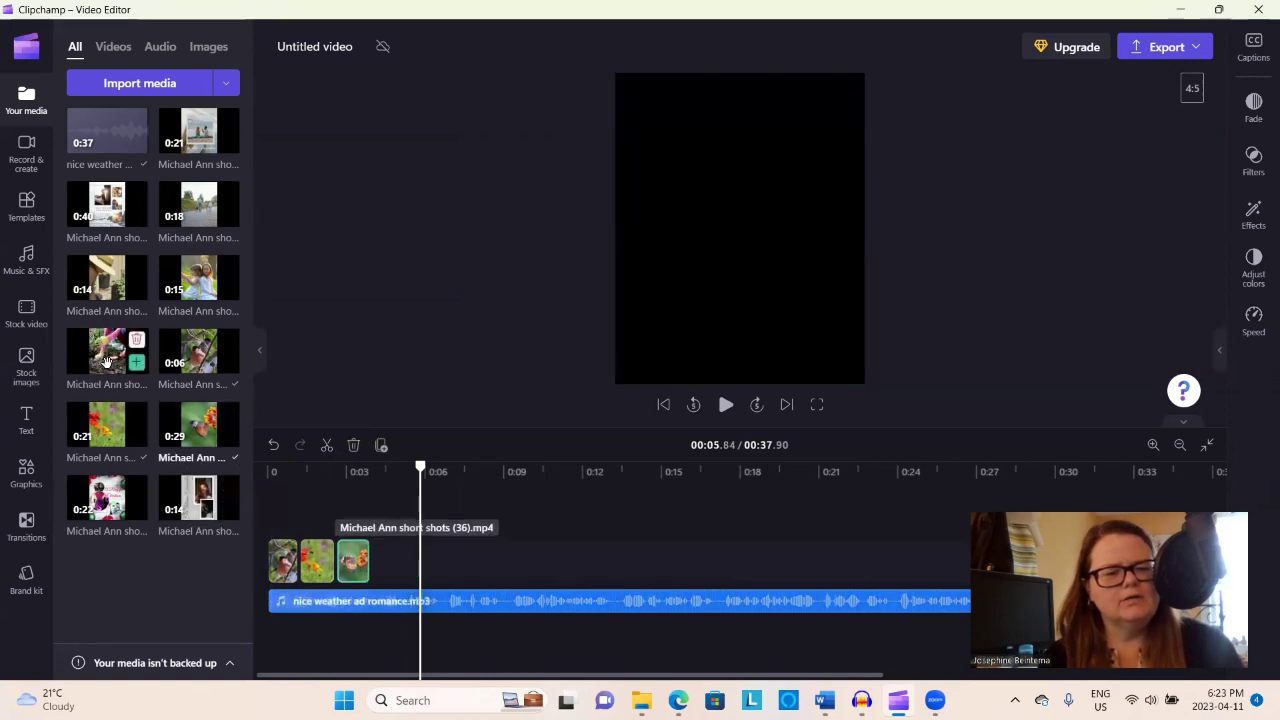
pyautogui.moveTo(268, 413); pyautogui.dragTo(382, 562)
# Step: Cut the gardening clip short, then add the walking clip and trim it at the playhead
pyautogui.click(326, 446)
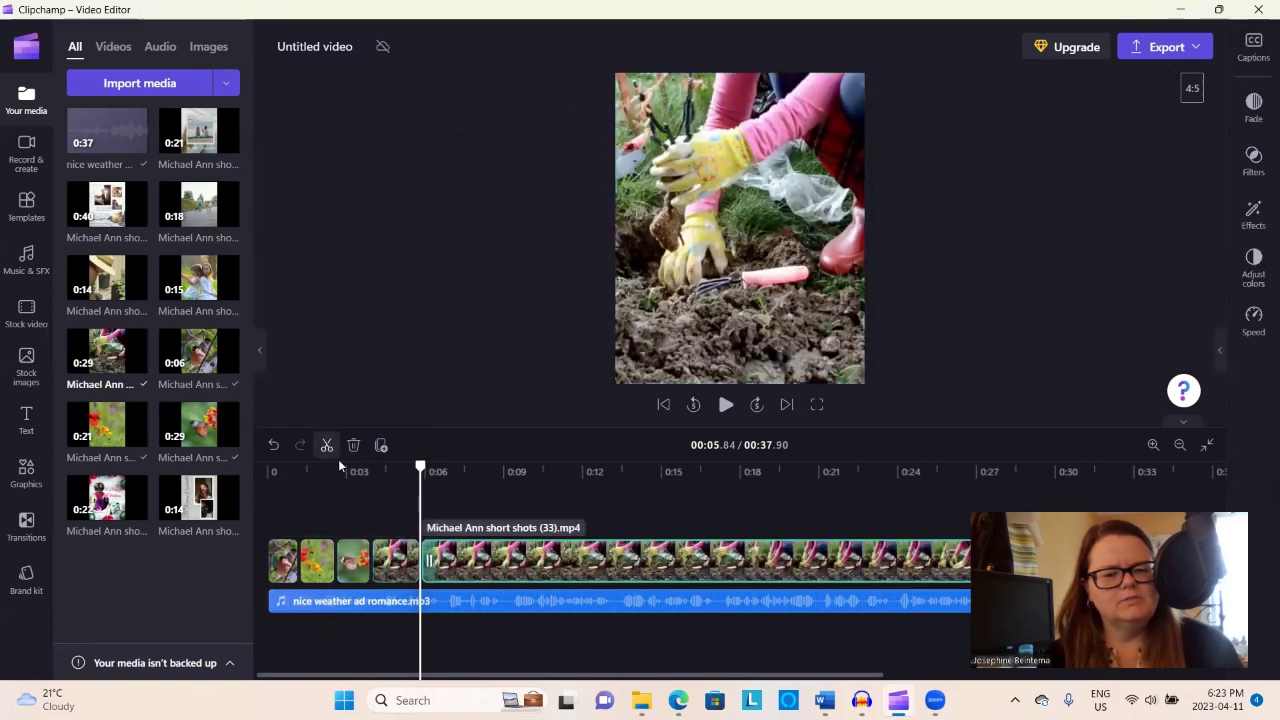
pyautogui.click(353, 446)
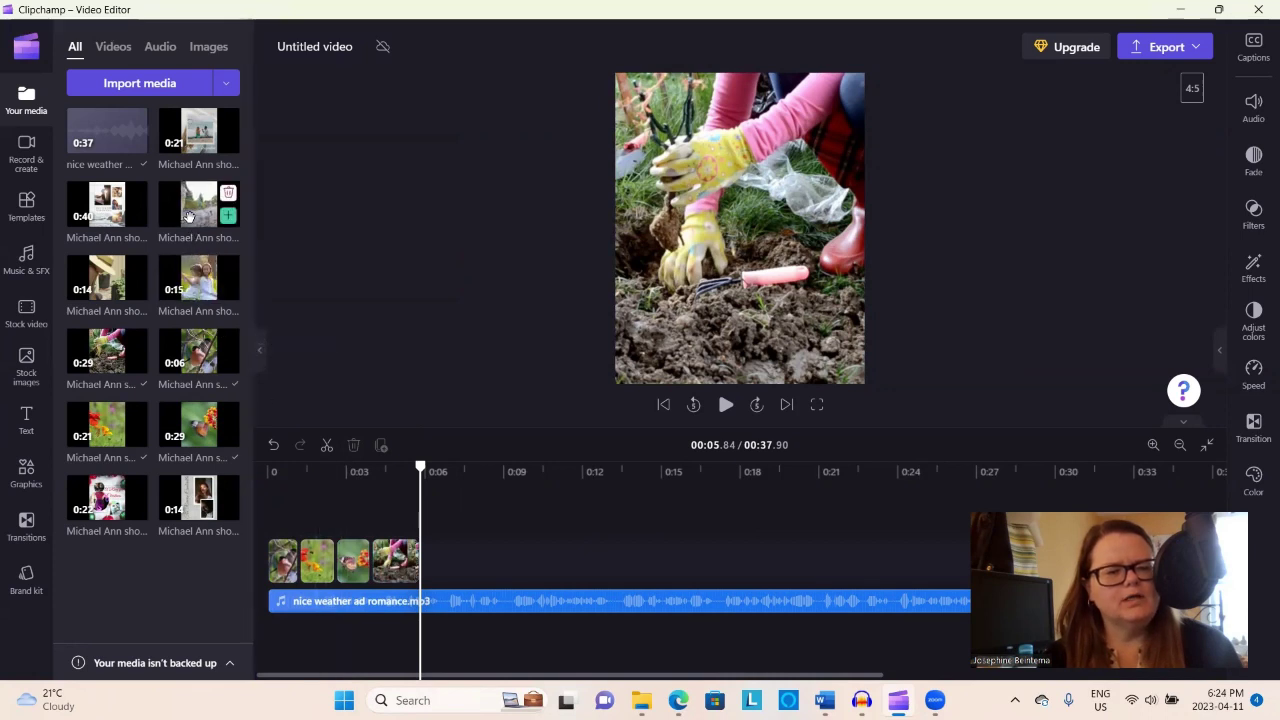
pyautogui.moveTo(198, 208); pyautogui.dragTo(424, 566)
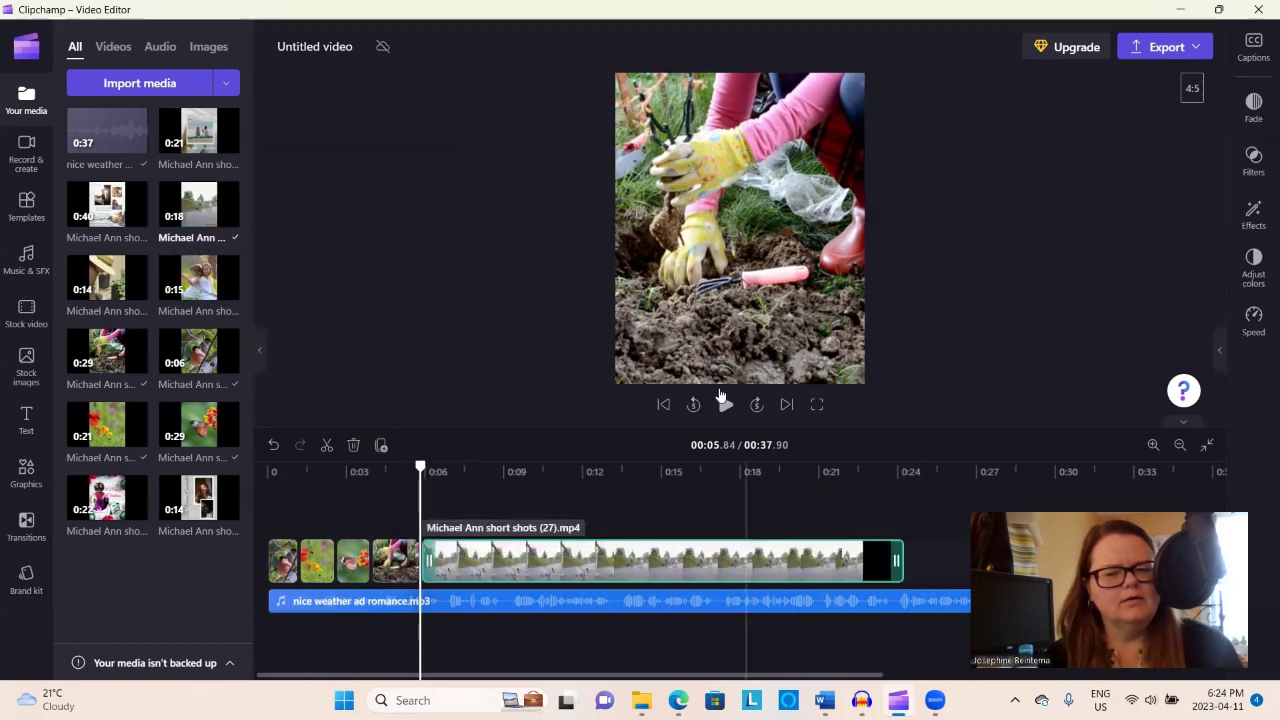
pyautogui.click(724, 408)
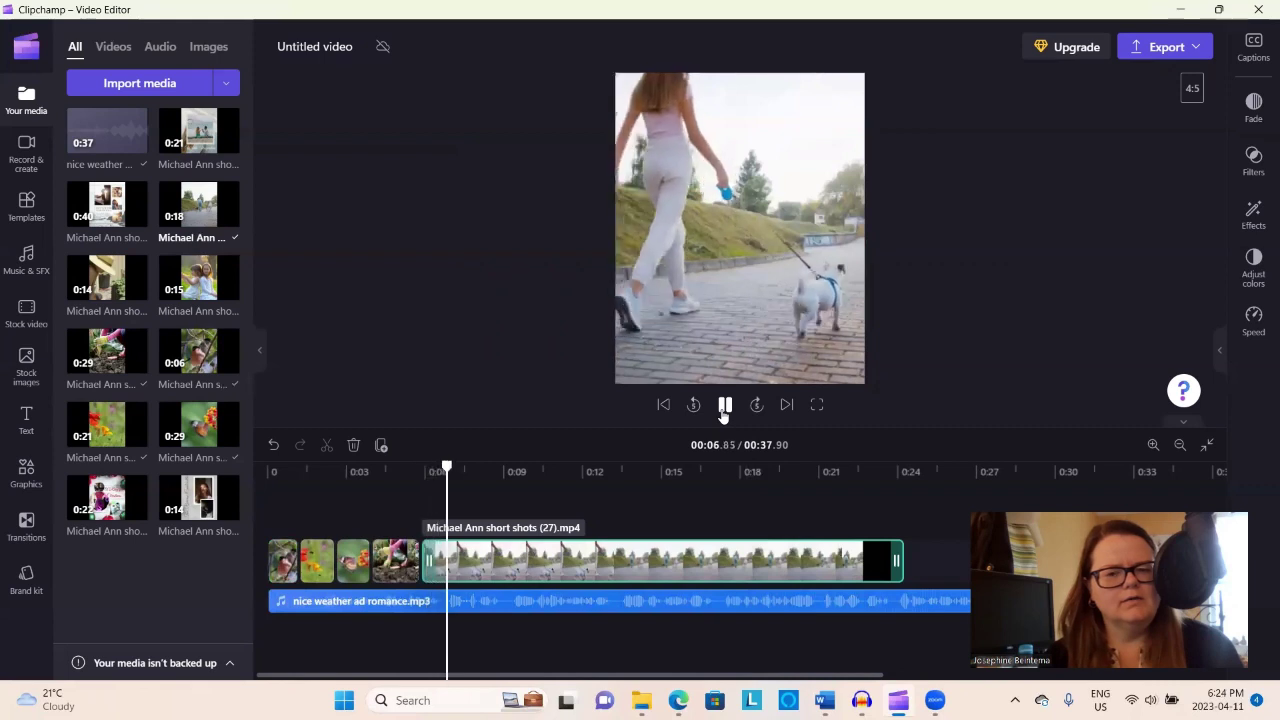
pyautogui.click(724, 406)
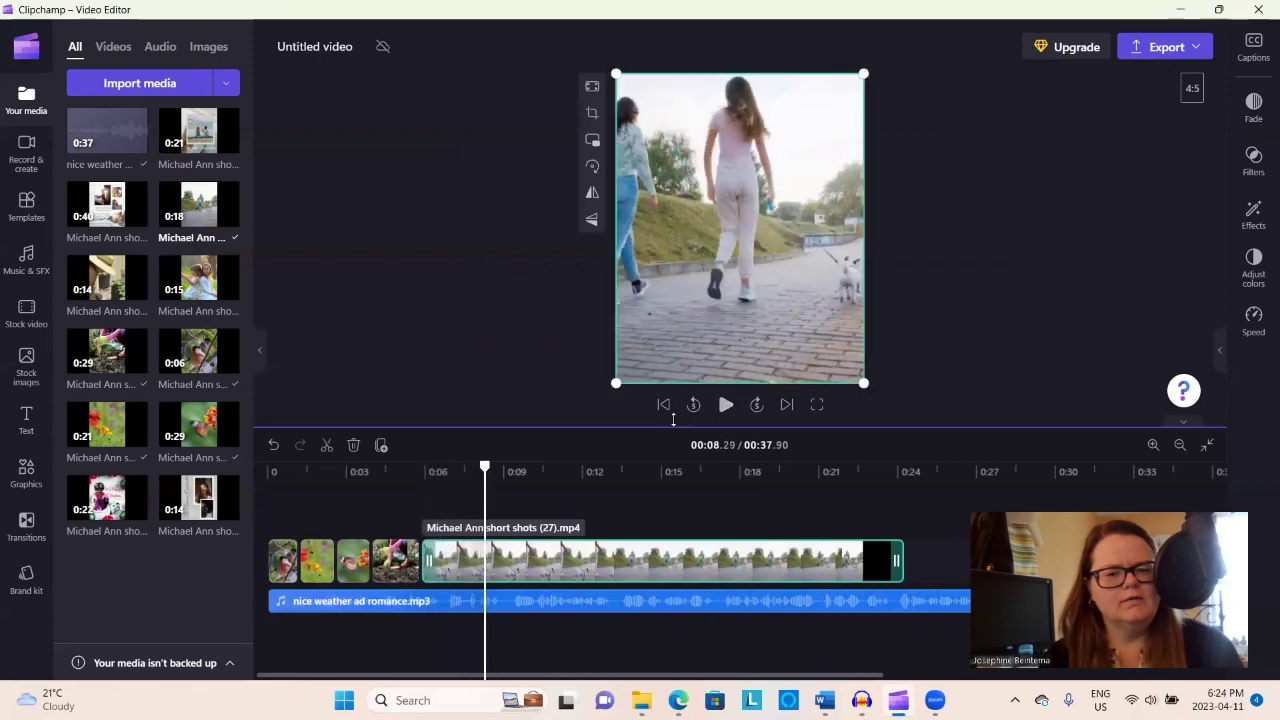
pyautogui.moveTo(485, 467); pyautogui.dragTo(475, 478)
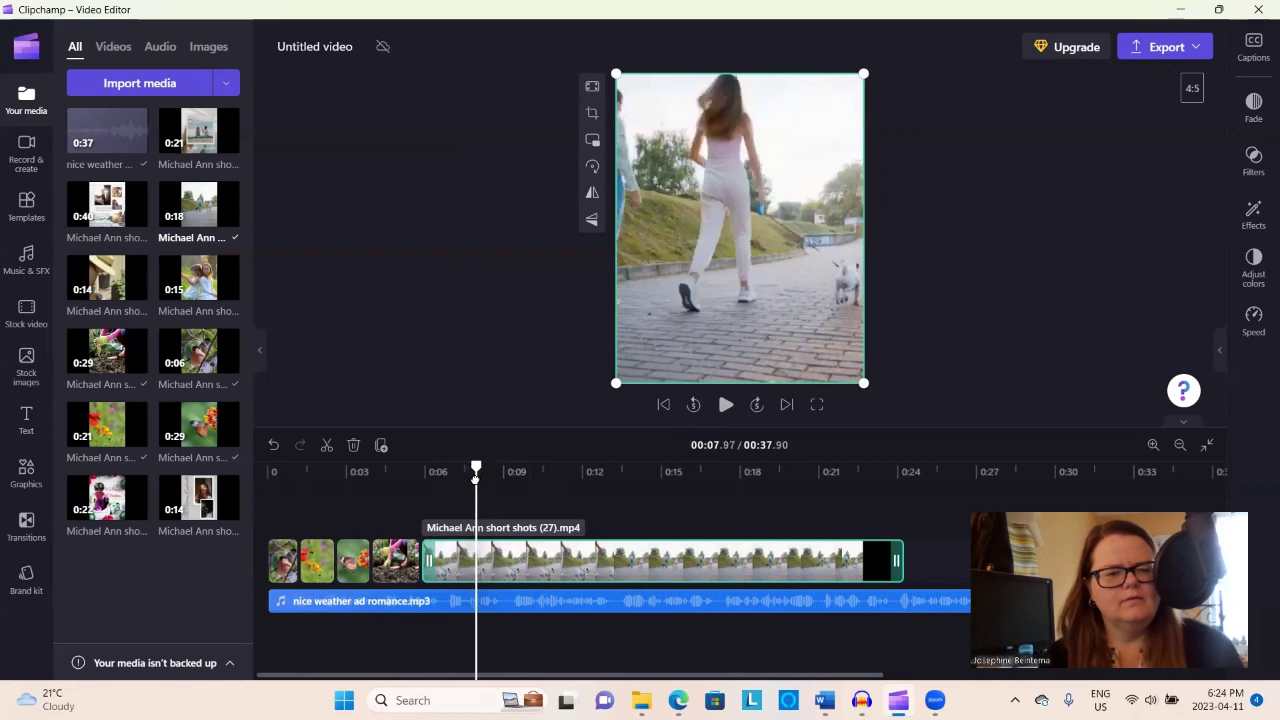
pyautogui.click(326, 445)
pyautogui.click(355, 448)
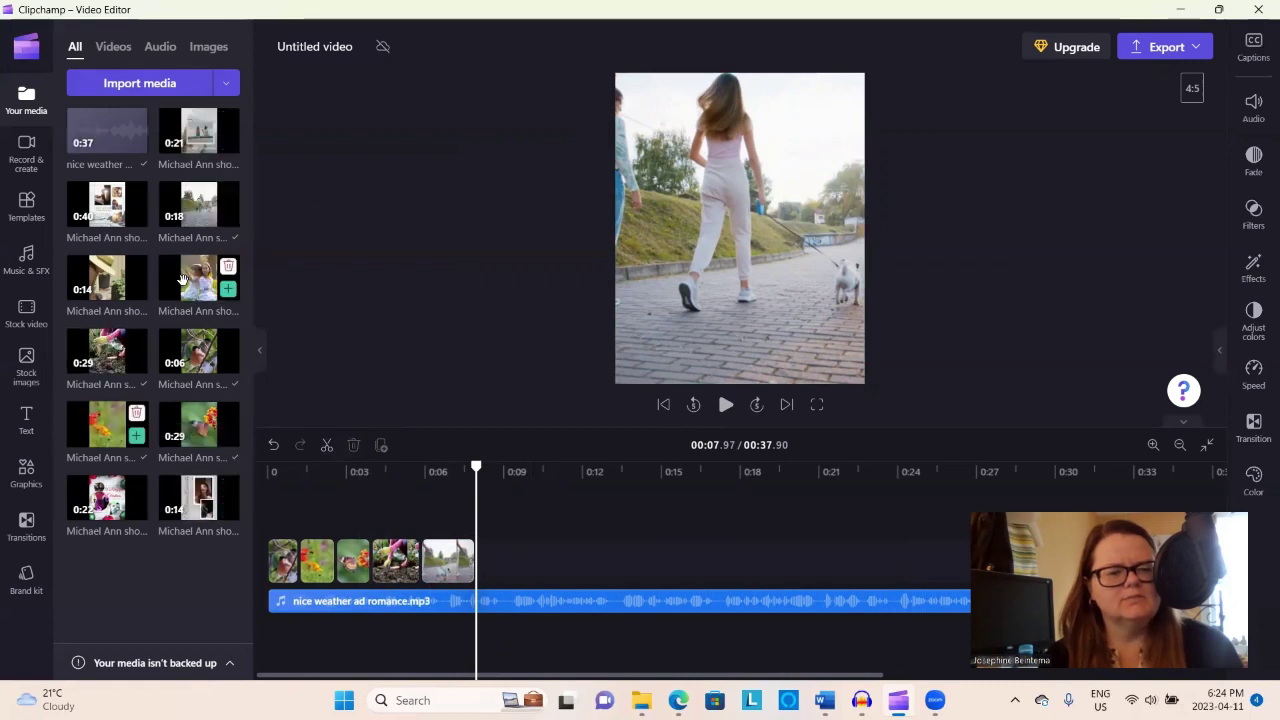
# Step: Add the bubble-blowing girls clip and cut it at 00:11.90, deleting the remainder
pyautogui.moveTo(185, 288); pyautogui.dragTo(486, 557)
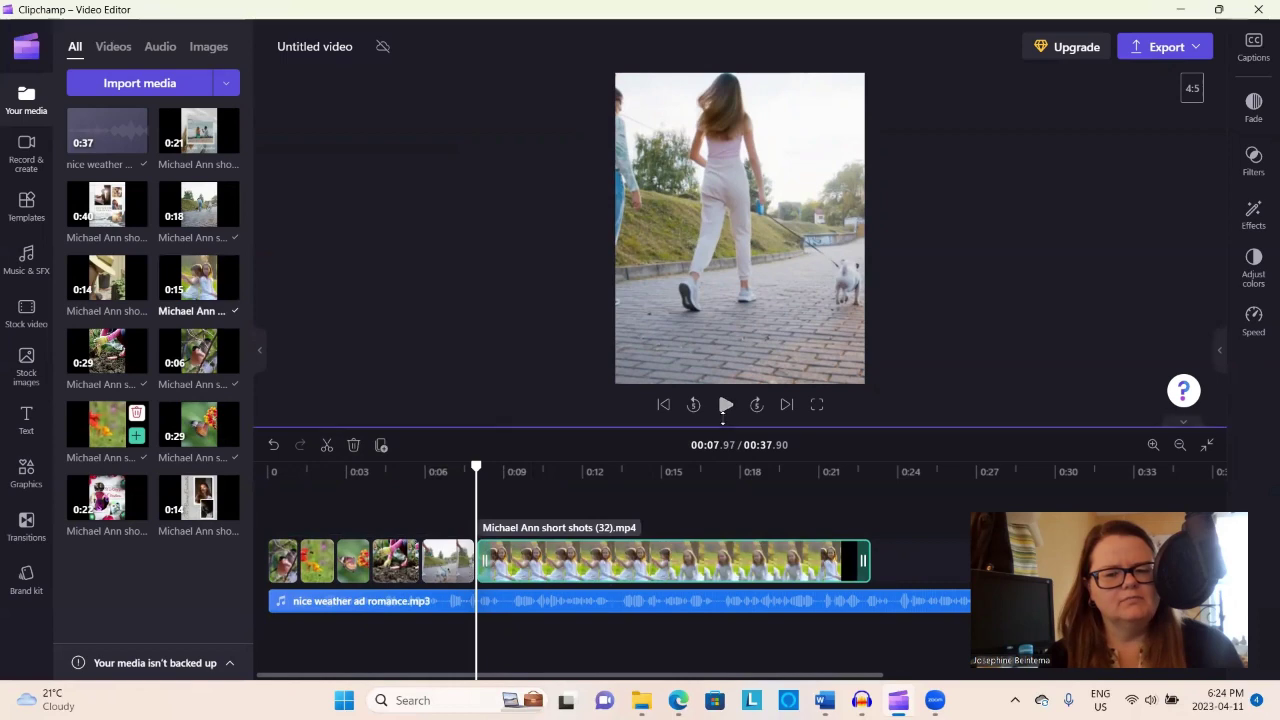
pyautogui.click(725, 405)
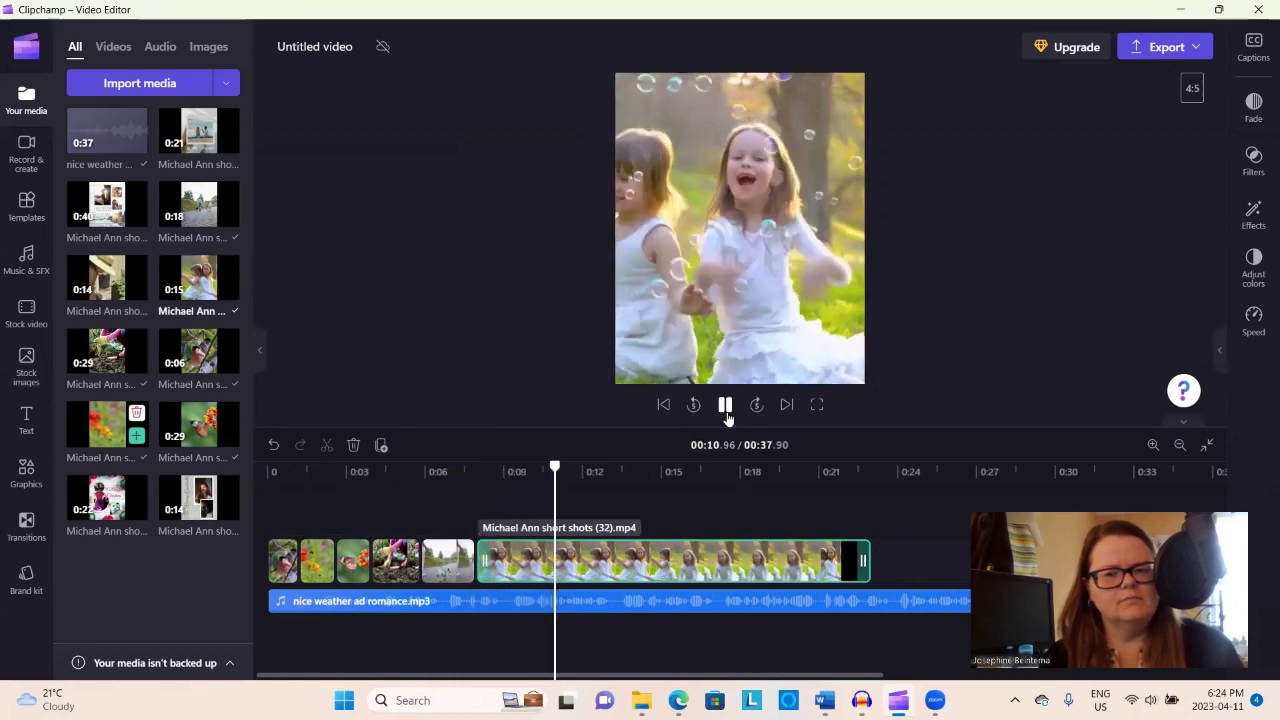
pyautogui.click(725, 412)
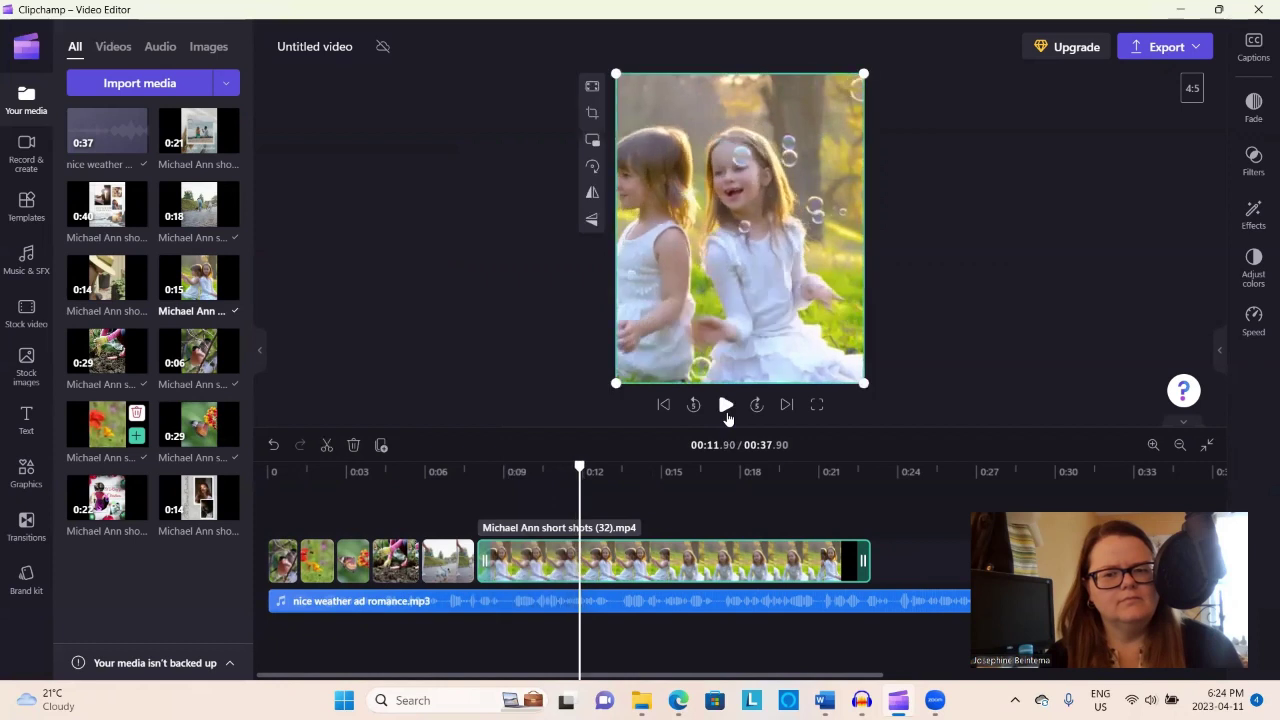
pyautogui.click(326, 446)
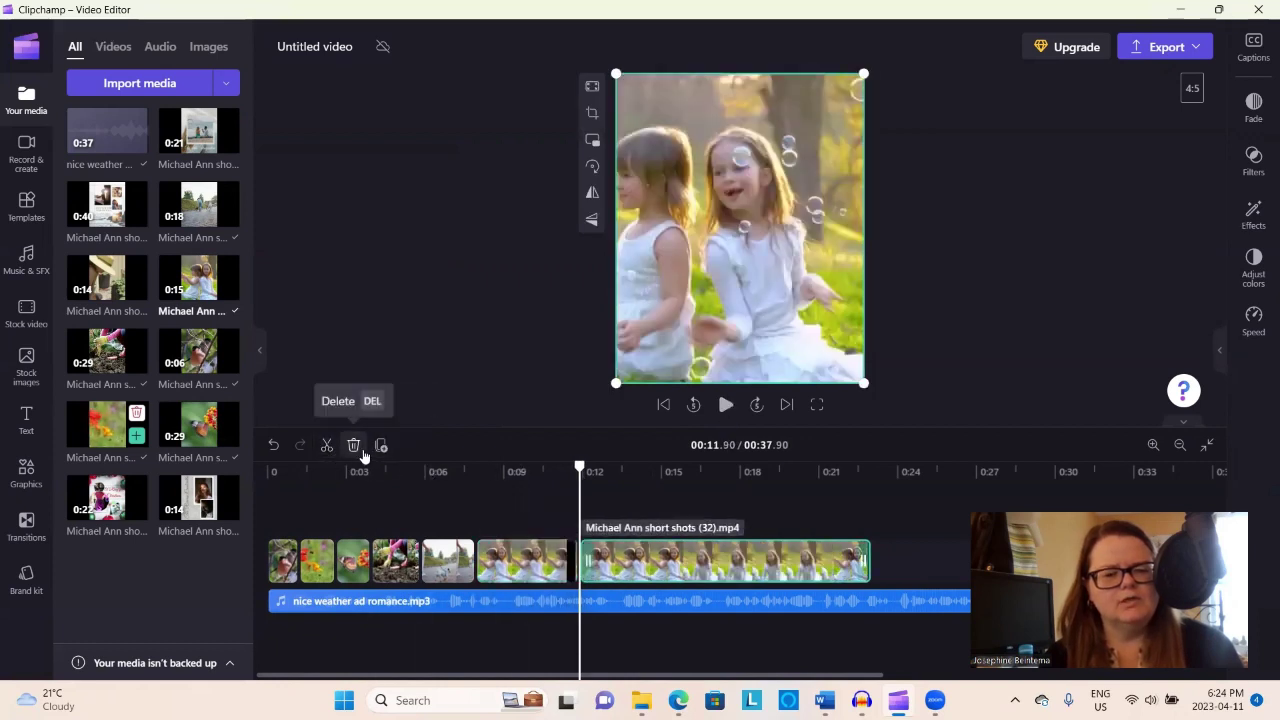
pyautogui.click(355, 446)
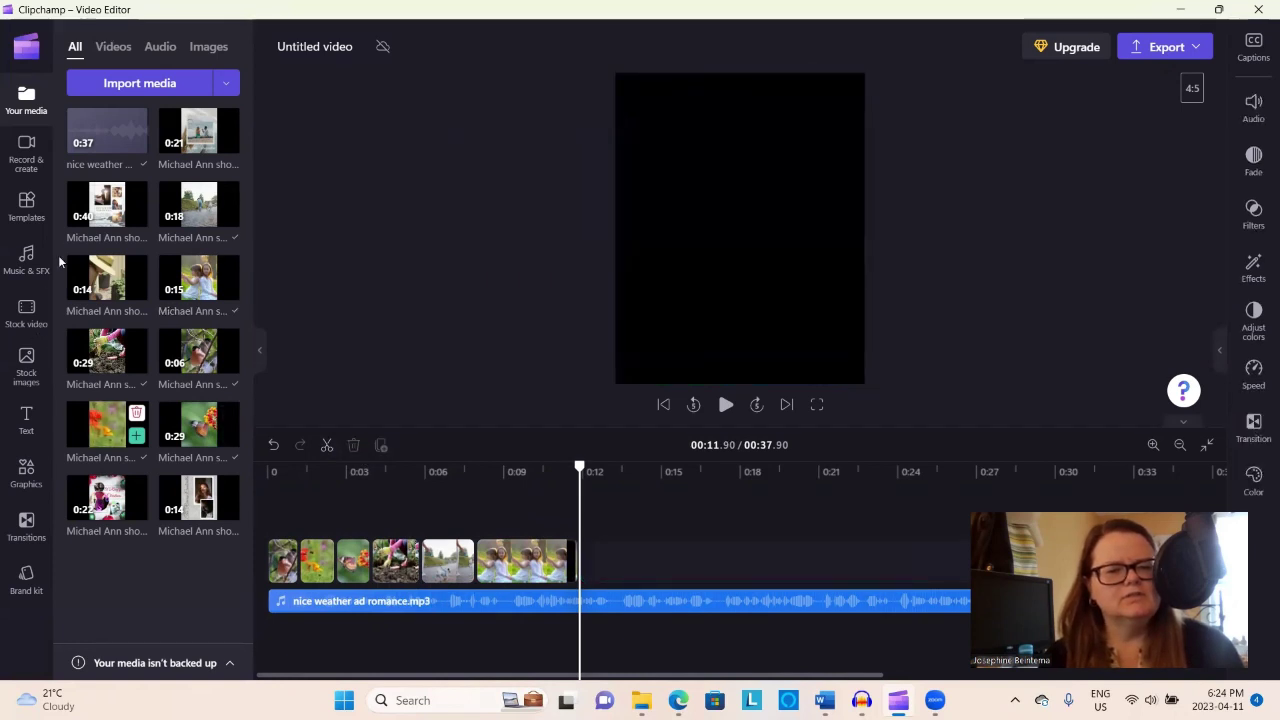
# Step: Add the audiobook promo clip and cut off everything after about 00:19
pyautogui.moveTo(86, 209); pyautogui.dragTo(587, 563)
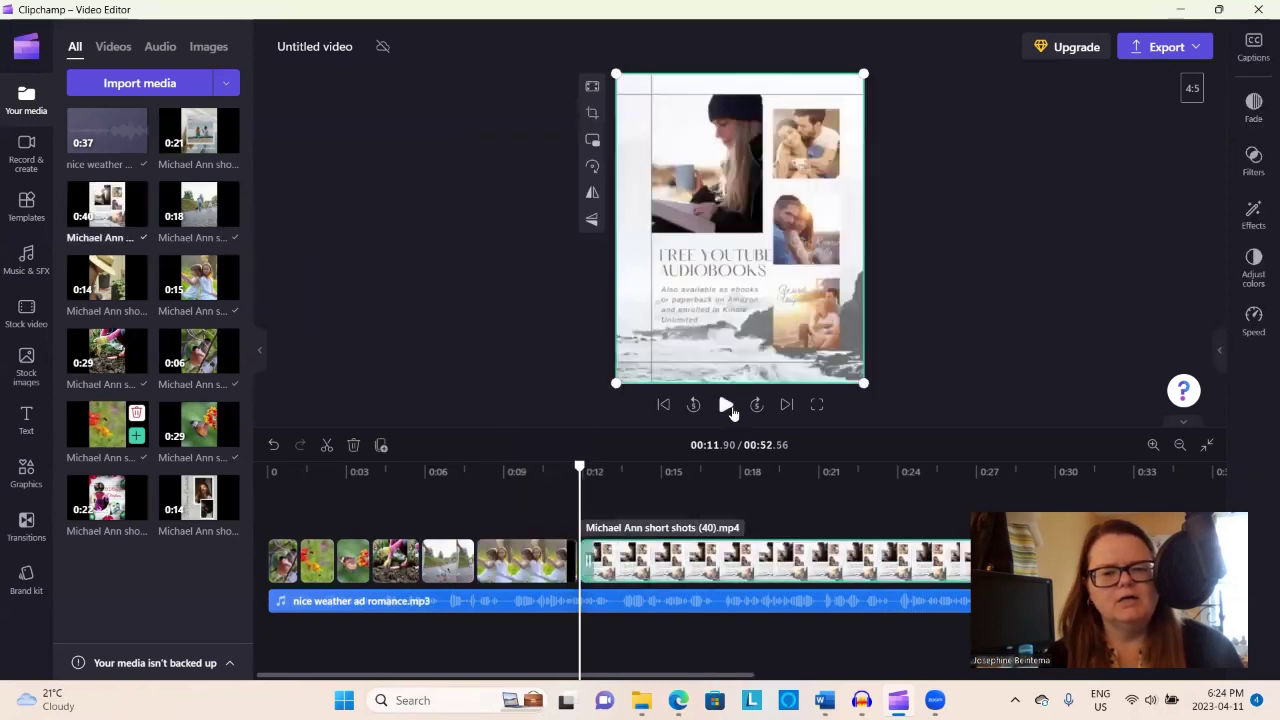
pyautogui.click(726, 404)
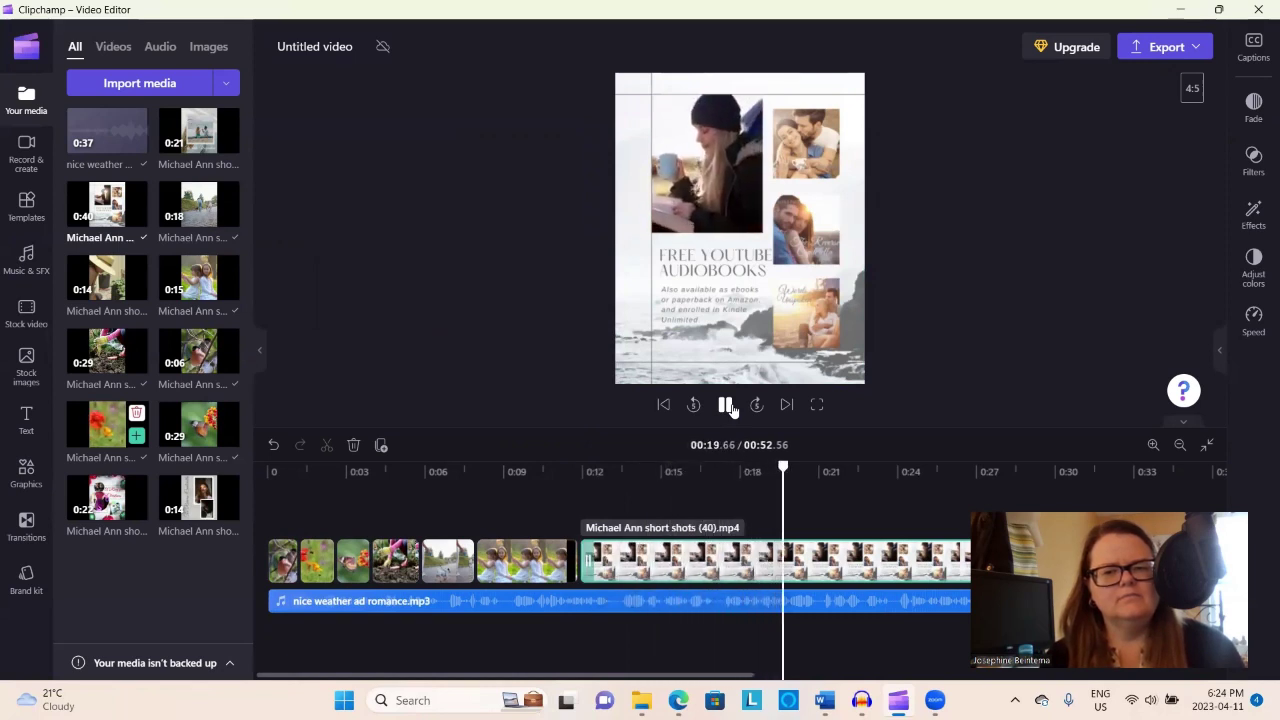
pyautogui.click(727, 405)
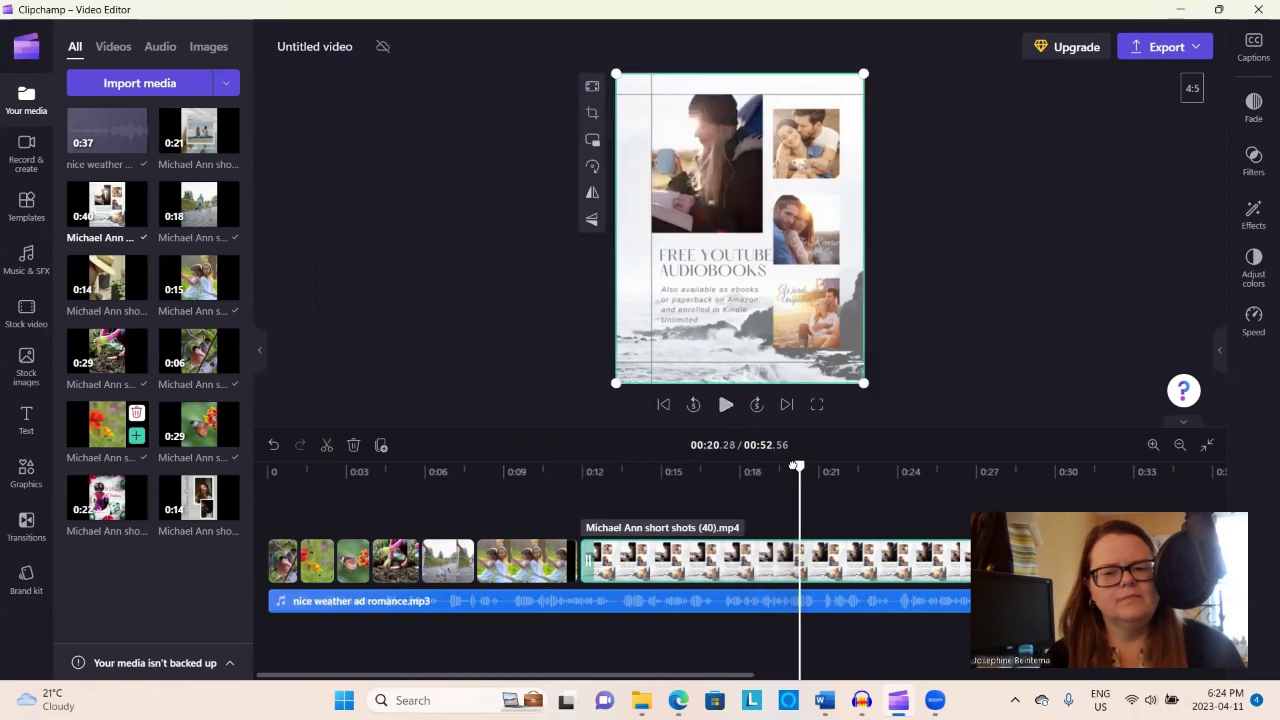
pyautogui.moveTo(797, 466); pyautogui.dragTo(767, 466)
pyautogui.click(326, 455)
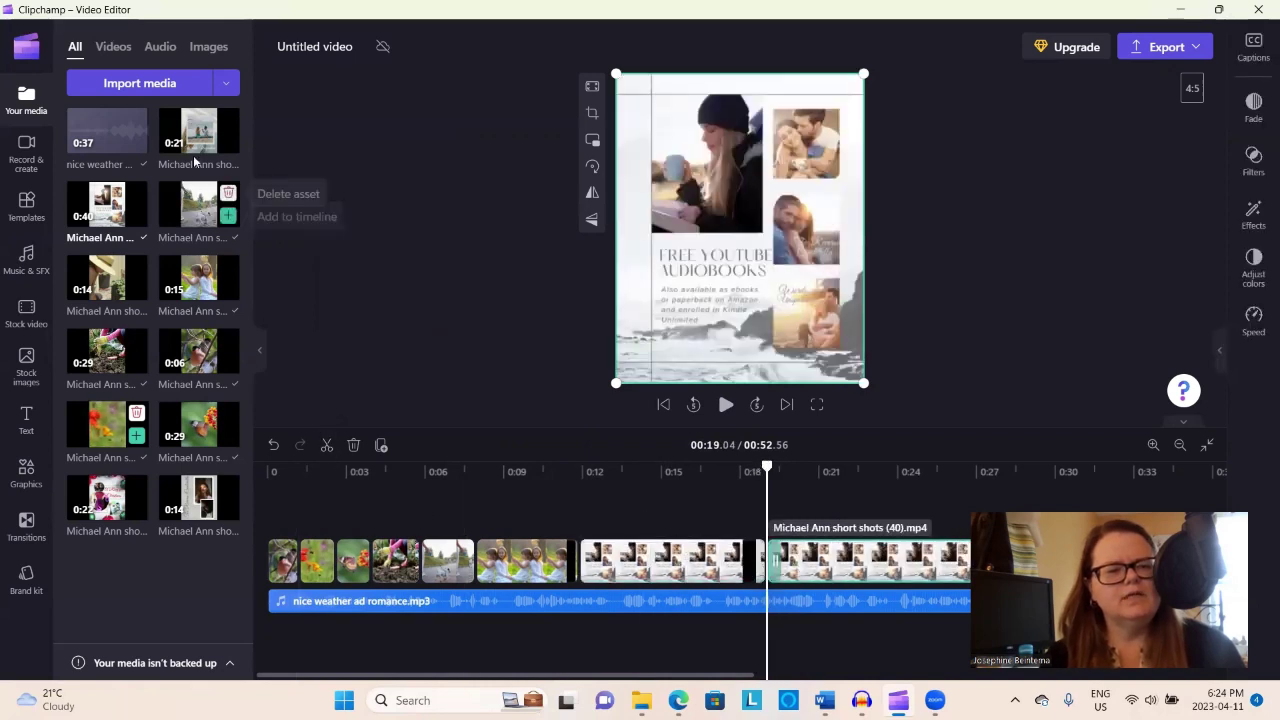
pyautogui.moveTo(190, 147)
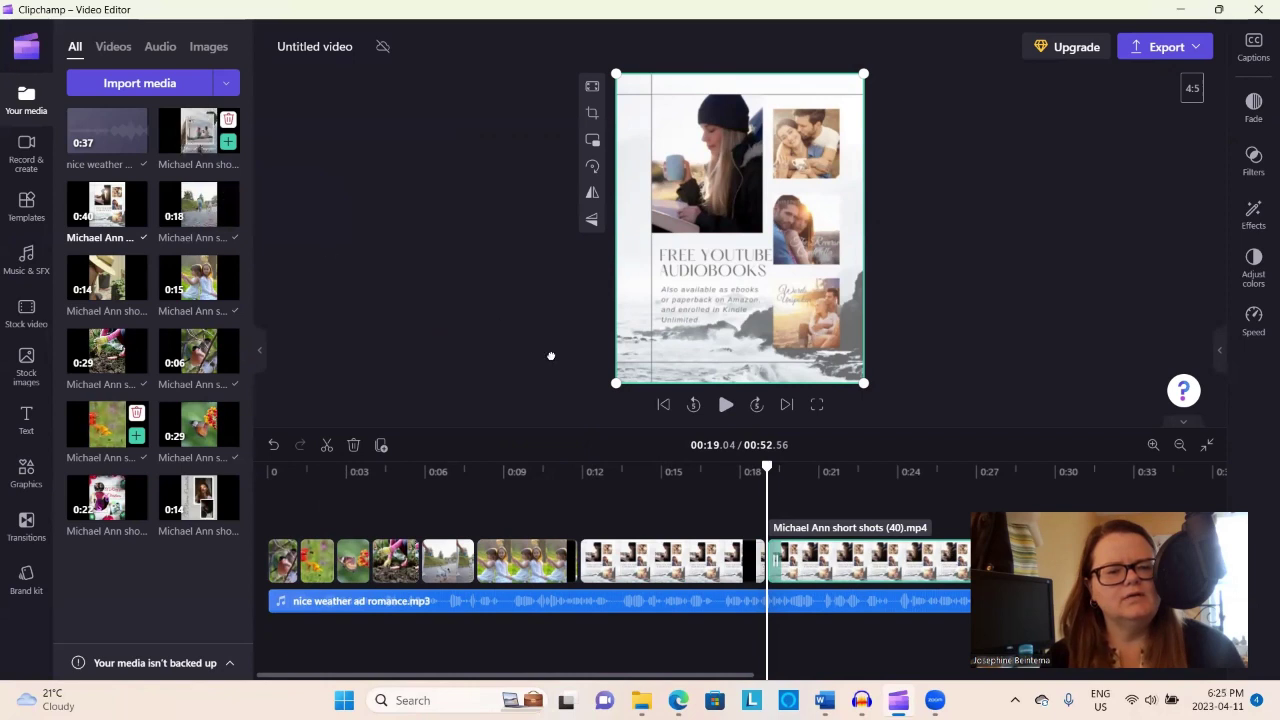
pyautogui.moveTo(581, 386); pyautogui.dragTo(181, 129)
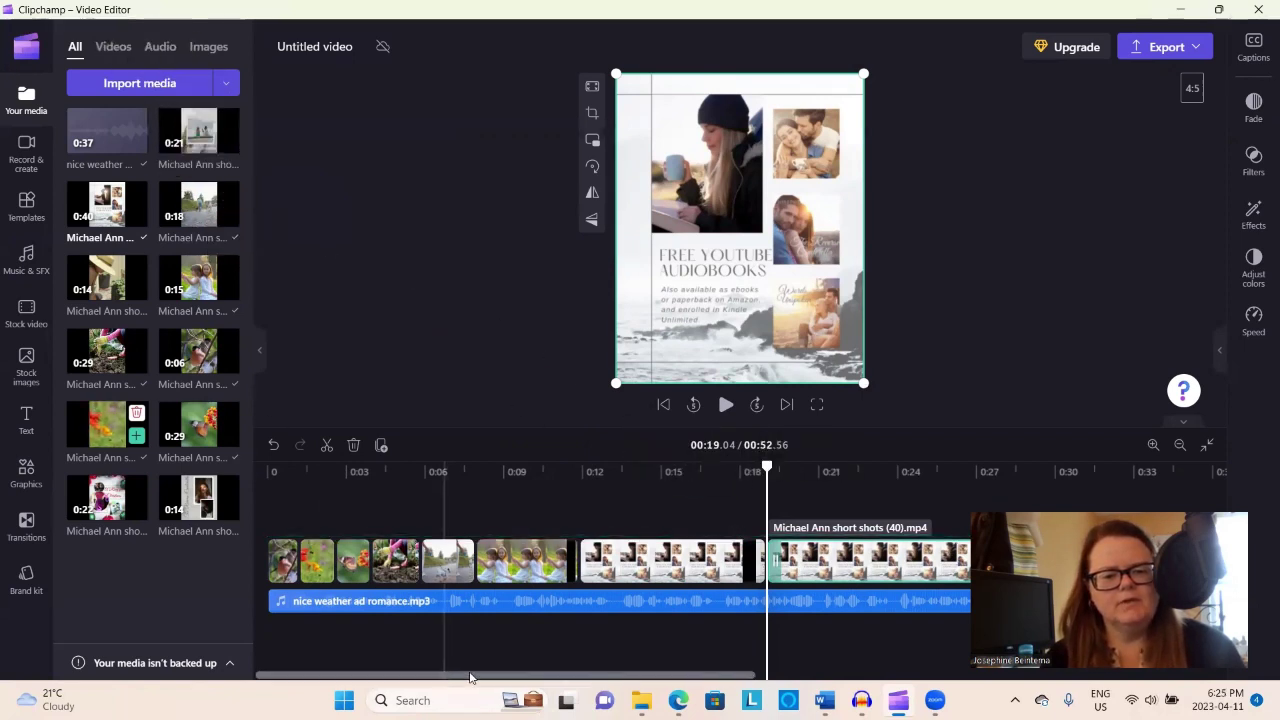
pyautogui.moveTo(474, 678); pyautogui.dragTo(669, 657)
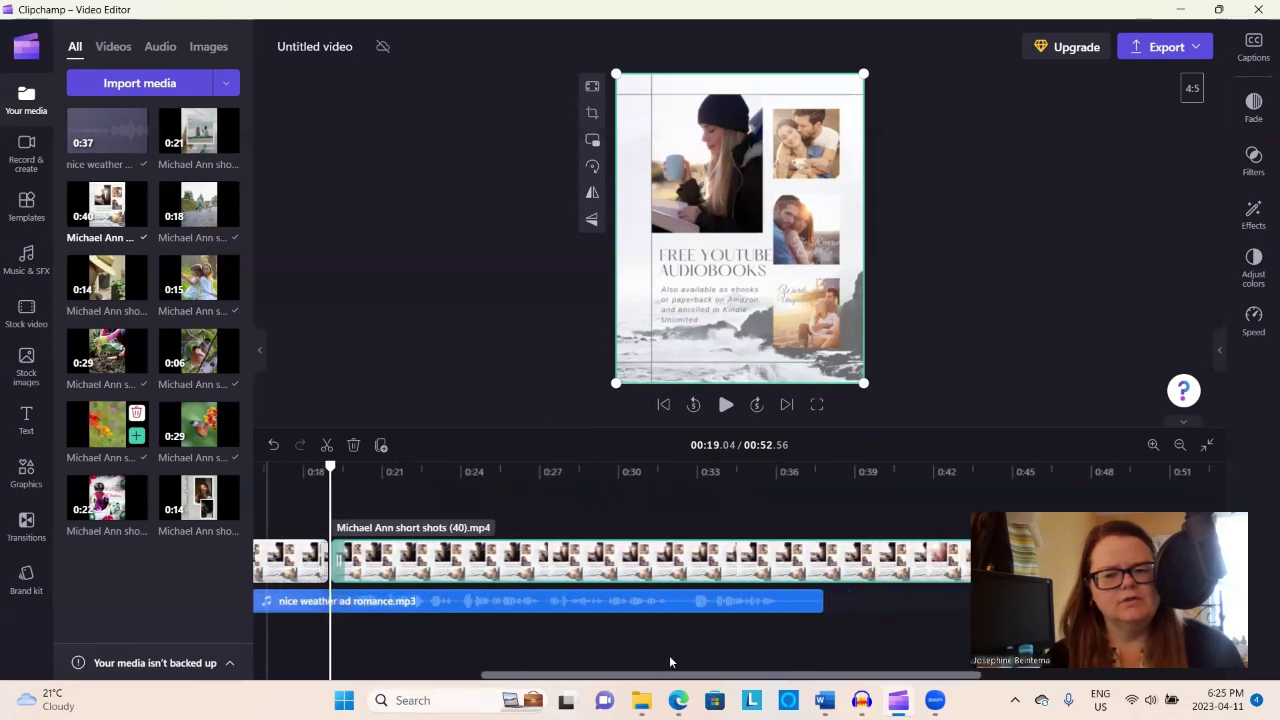
pyautogui.click(354, 446)
# Step: Add the Words Unspoken and The Reverse Cinderella clips, cut at 00:23.36 and 00:28.57
pyautogui.moveTo(199, 130); pyautogui.dragTo(345, 556)
pyautogui.click(726, 405)
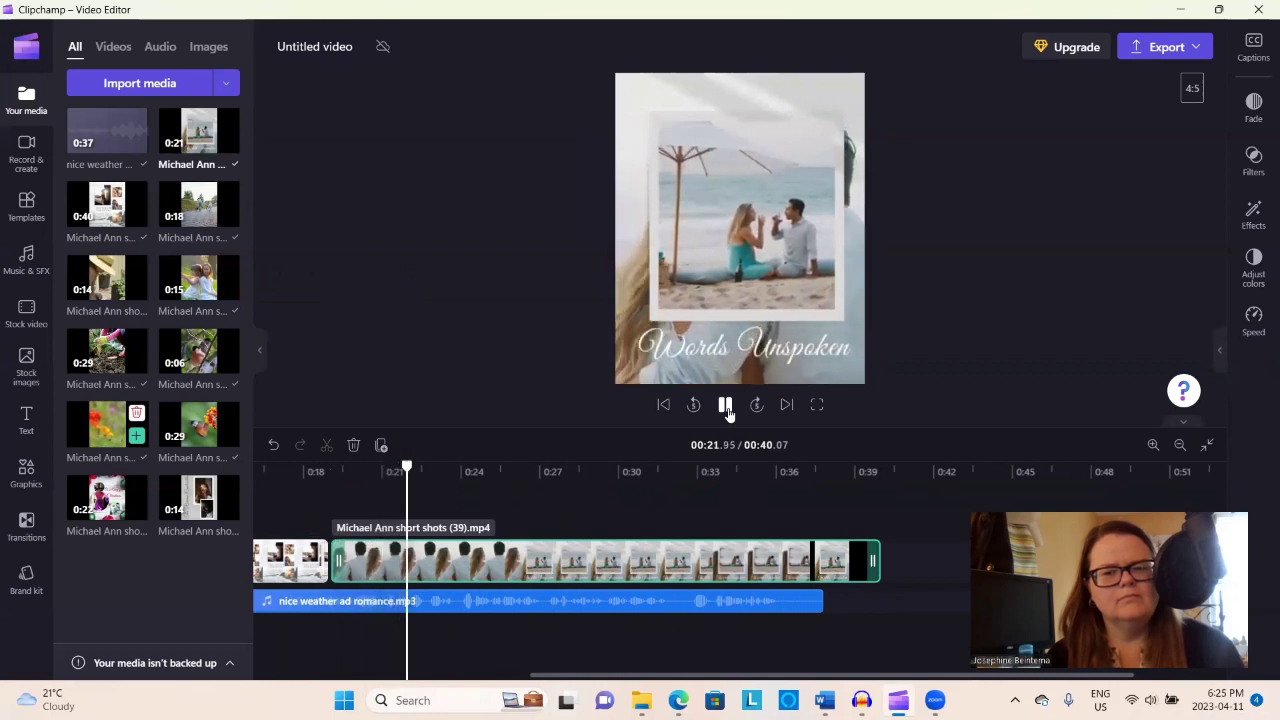
pyautogui.click(727, 410)
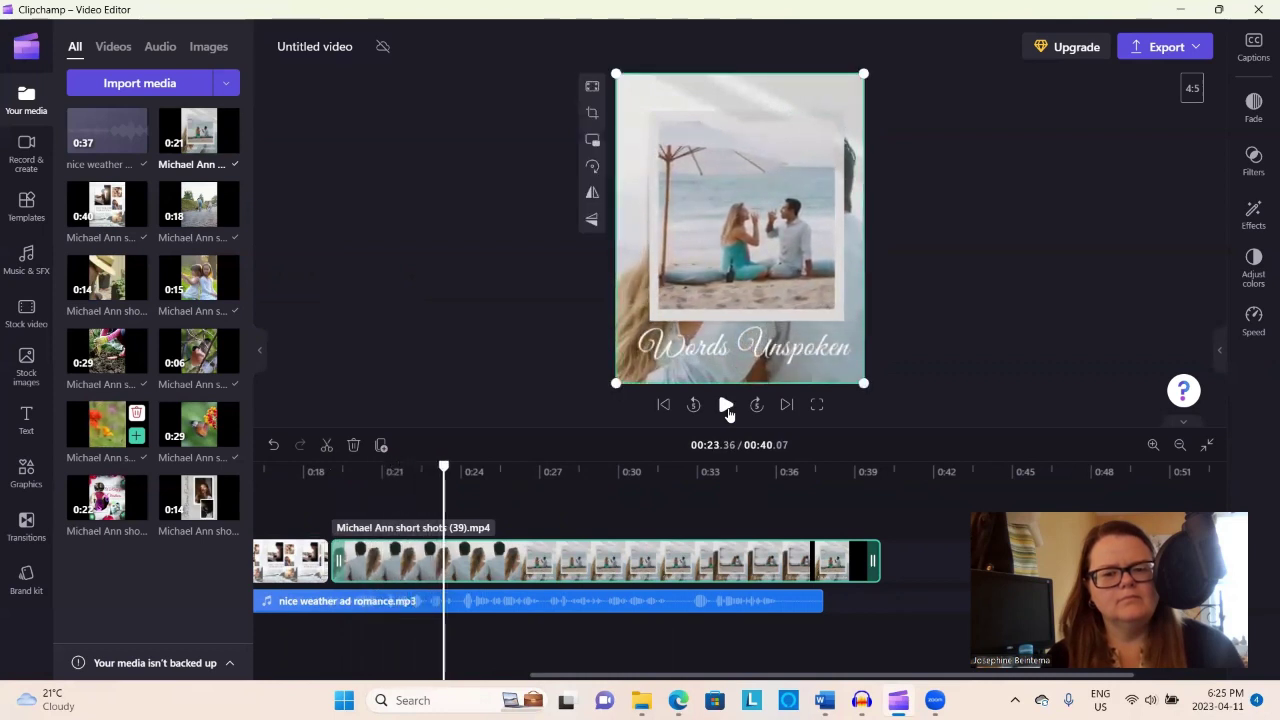
pyautogui.click(324, 445)
pyautogui.click(353, 445)
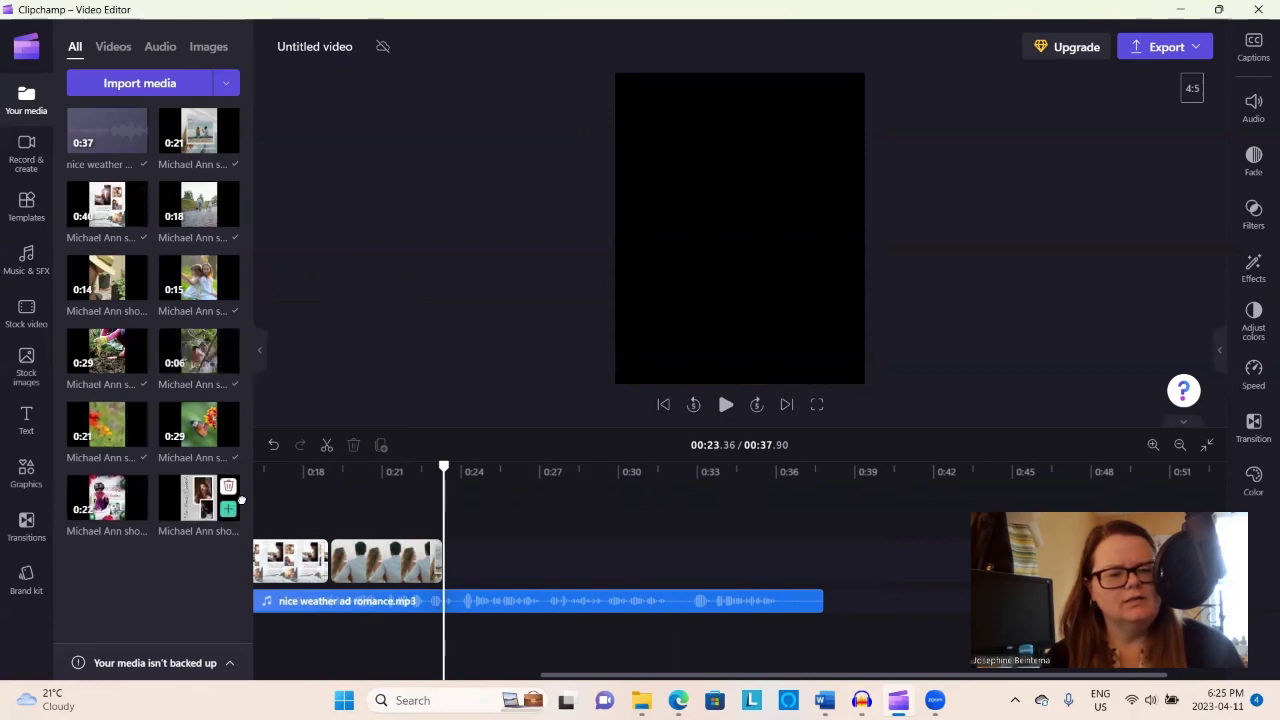
pyautogui.moveTo(170, 500); pyautogui.dragTo(459, 553)
pyautogui.click(725, 404)
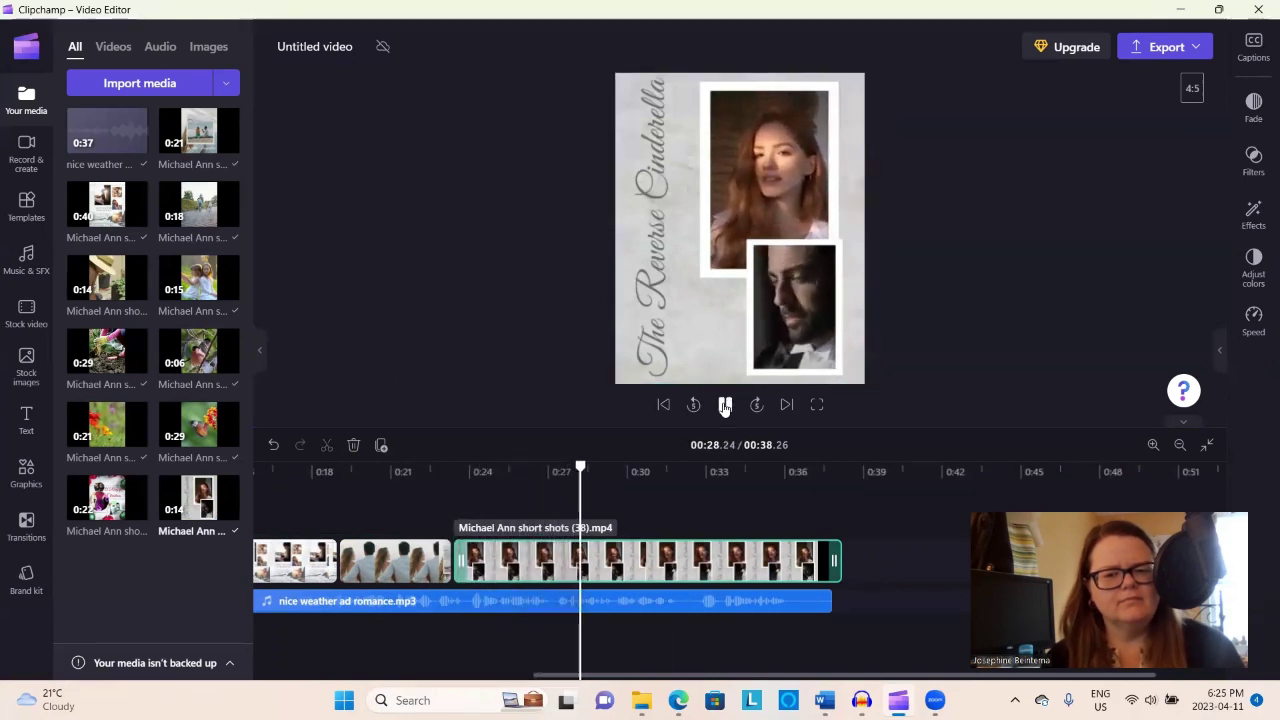
pyautogui.click(725, 404)
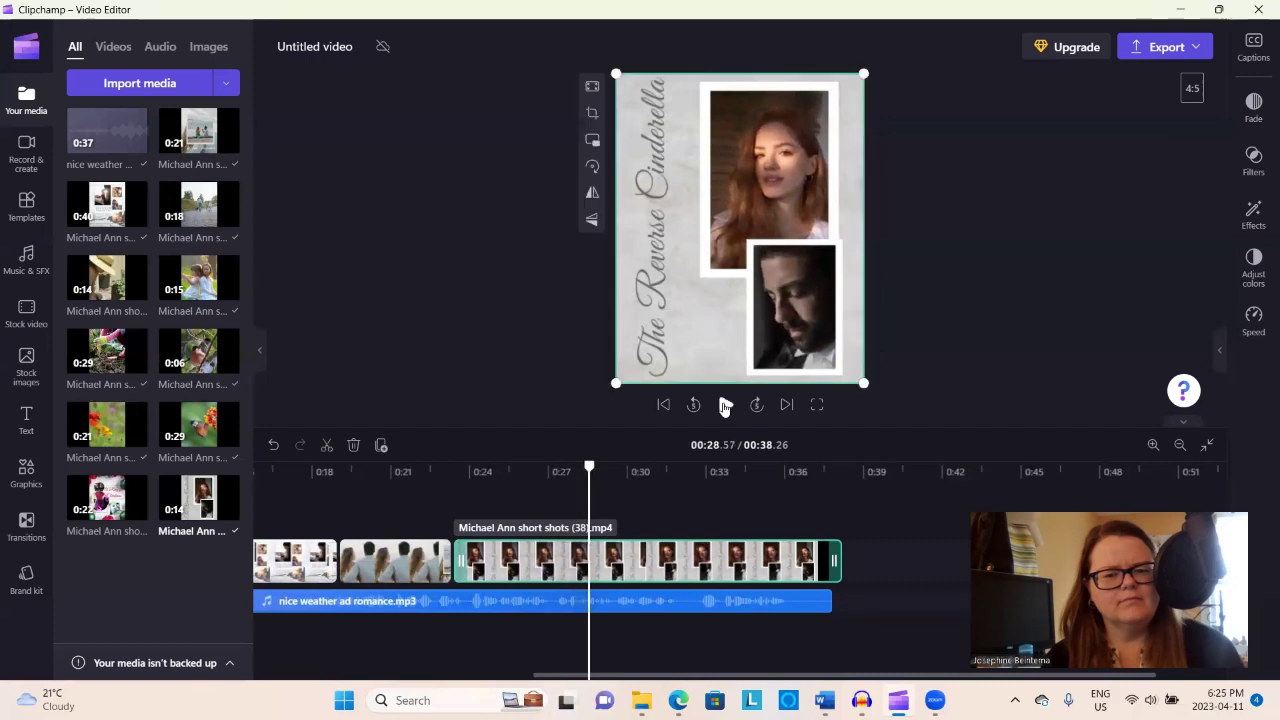
pyautogui.click(326, 445)
pyautogui.click(353, 445)
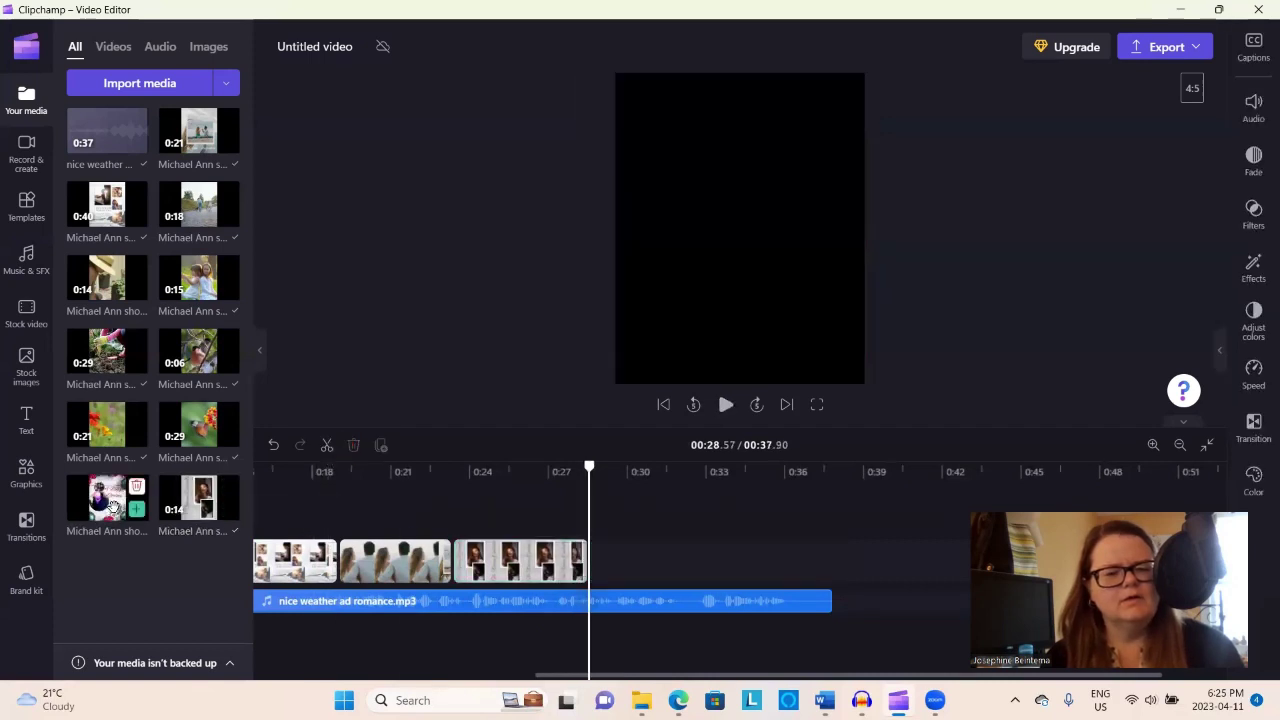
# Step: Add the A Ring for Christmas clip and cut it at about 00:37.78, deleting the rest
pyautogui.moveTo(115, 497); pyautogui.dragTo(631, 554)
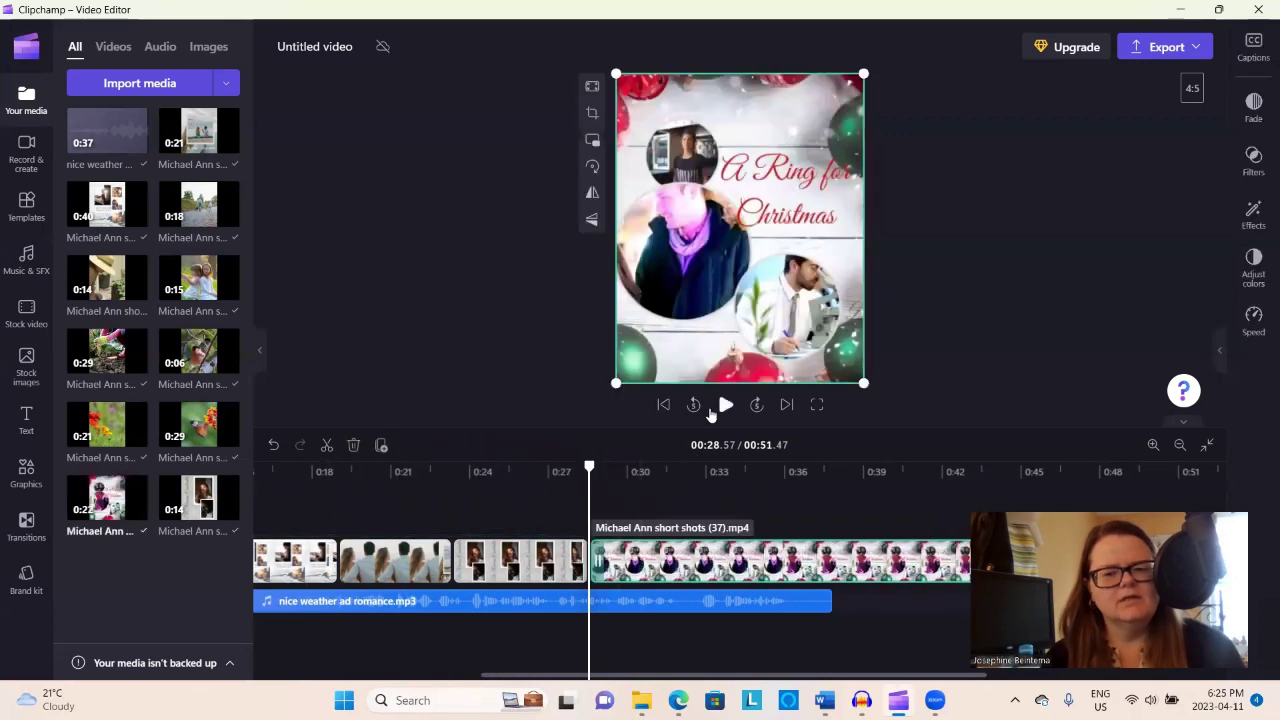
pyautogui.click(716, 412)
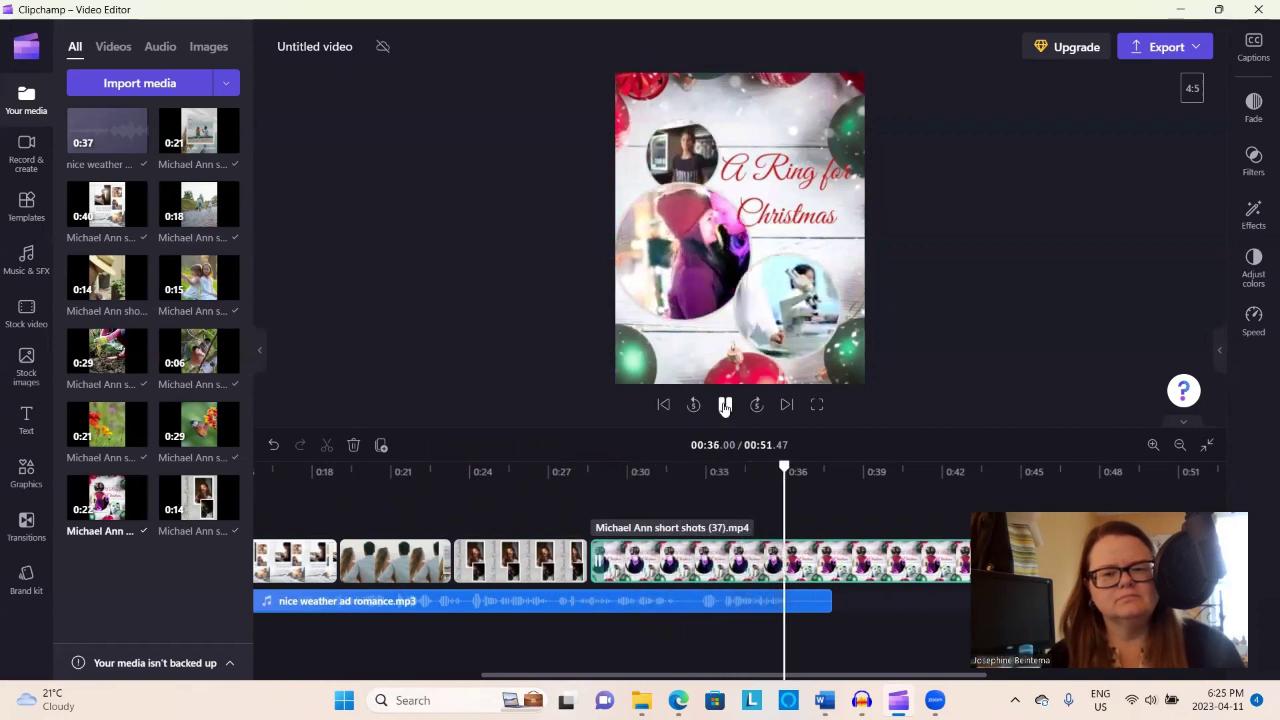
pyautogui.click(725, 405)
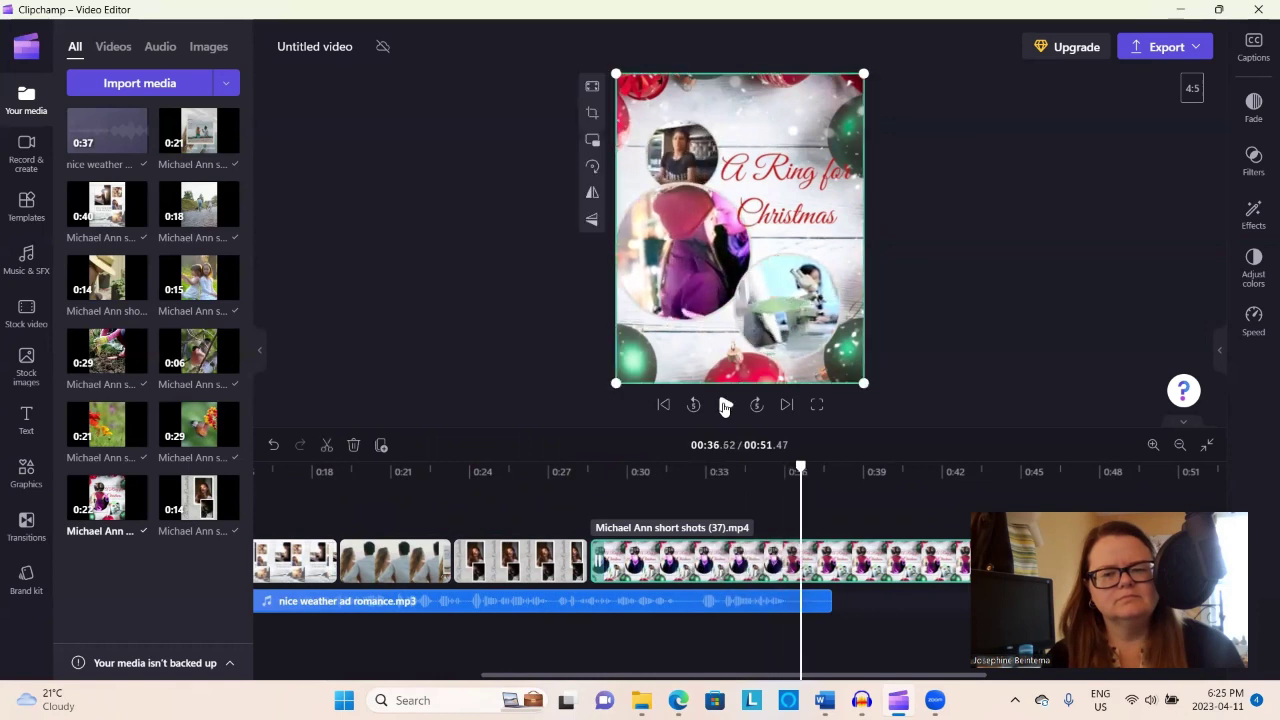
pyautogui.click(725, 405)
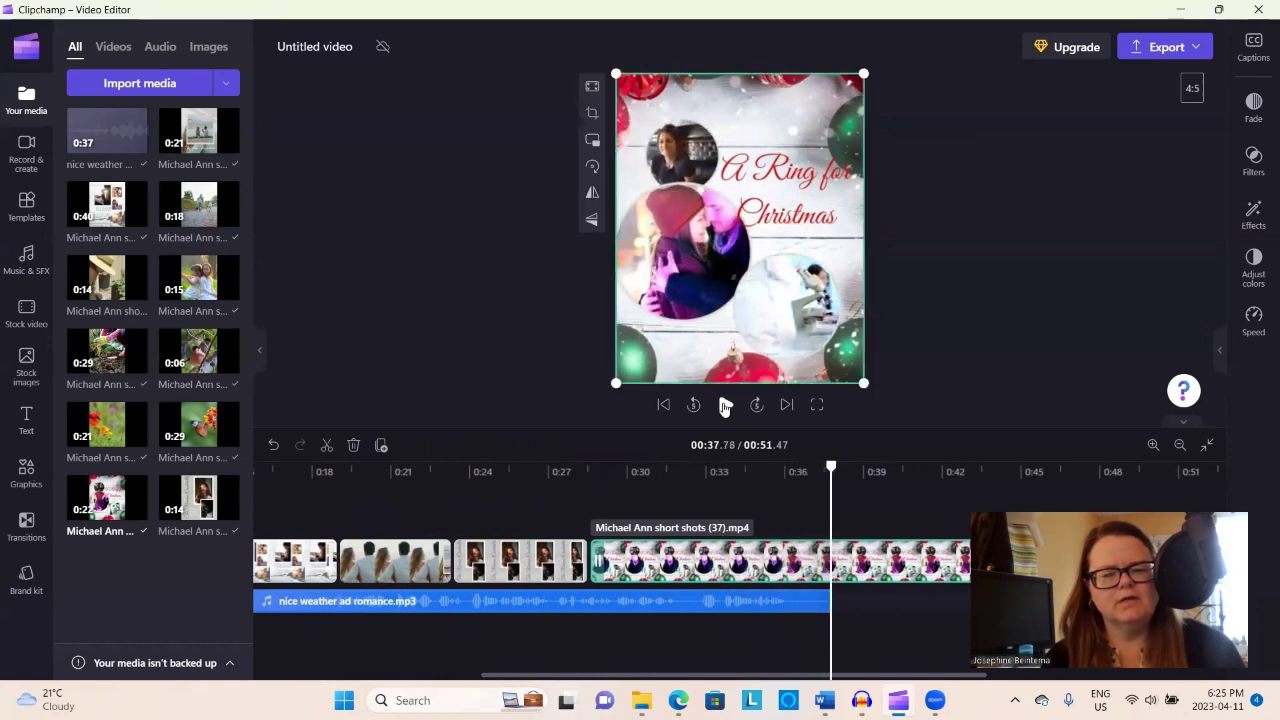
pyautogui.click(326, 446)
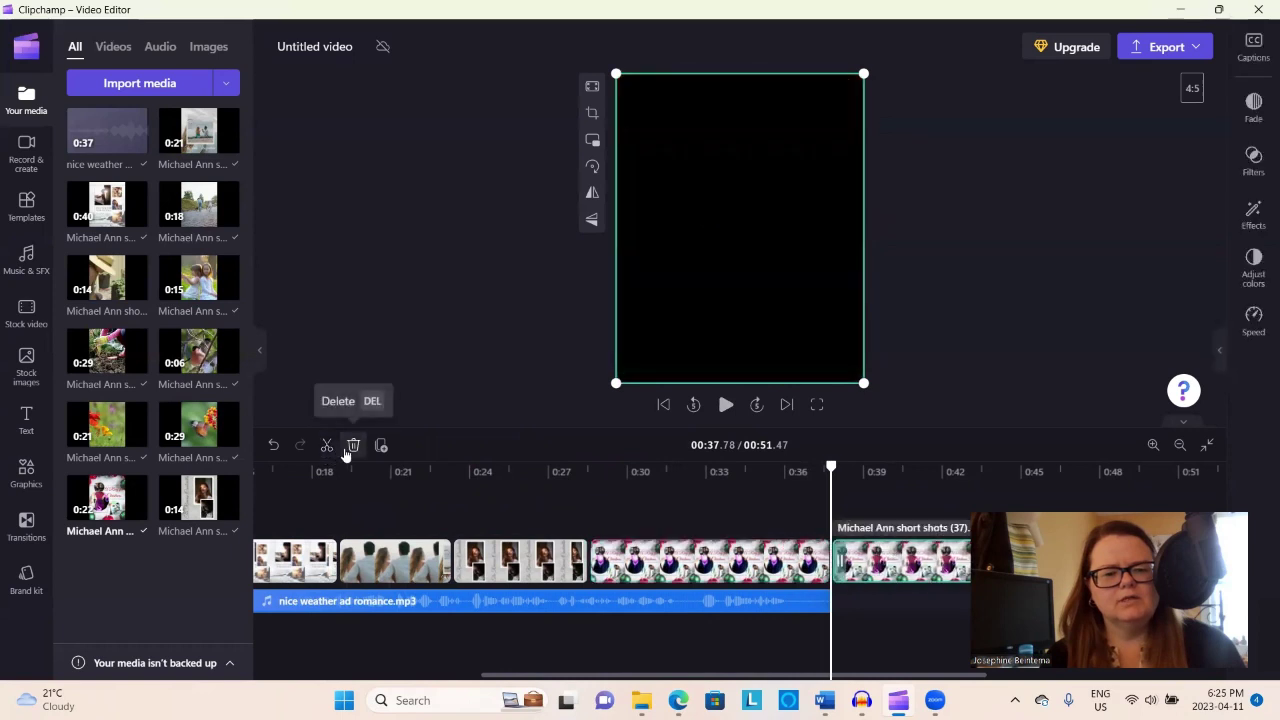
pyautogui.click(353, 445)
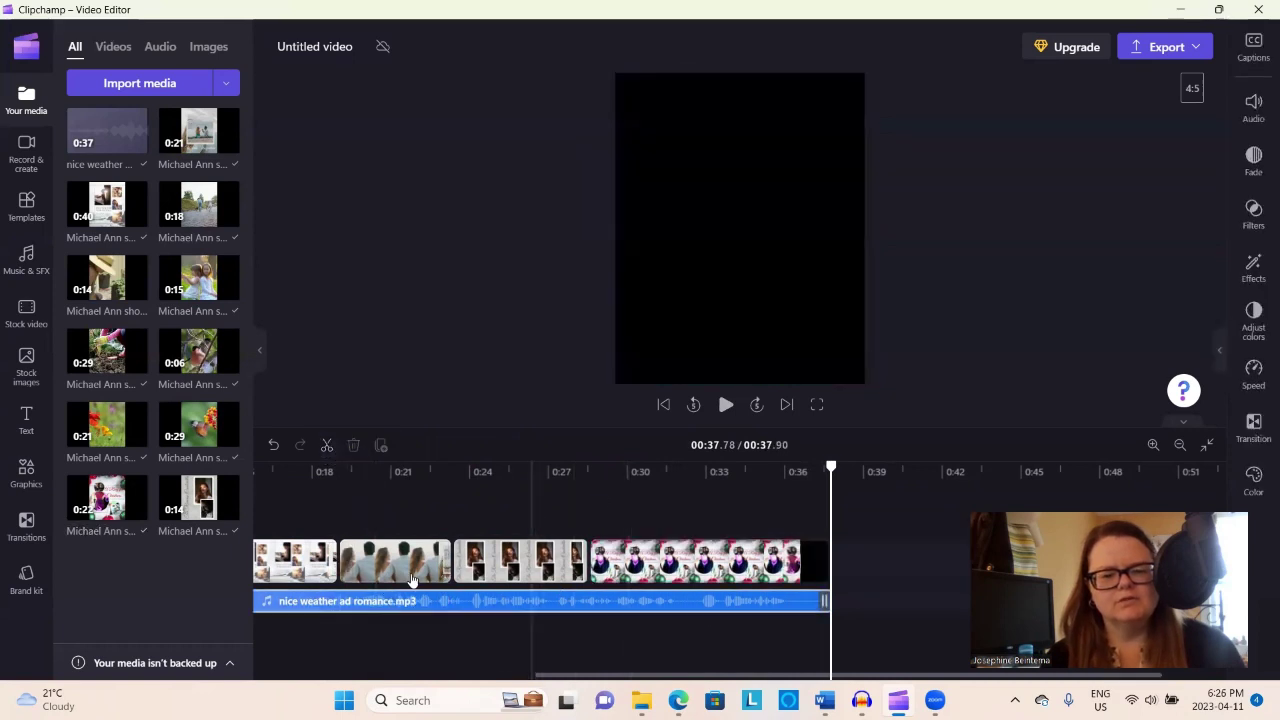
# Step: Preview the trimmed video from 0:00, then bring the AMX folder window to the front
pyautogui.moveTo(588, 562)
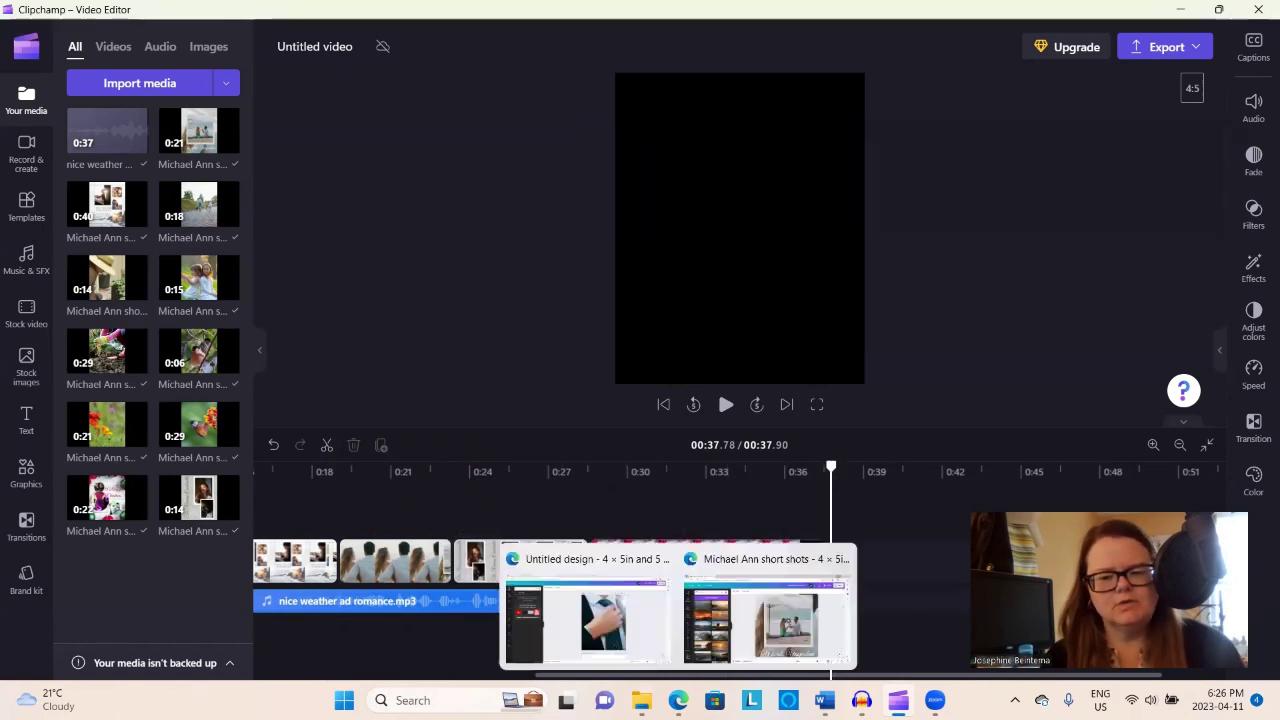
pyautogui.moveTo(630, 678); pyautogui.dragTo(340, 677)
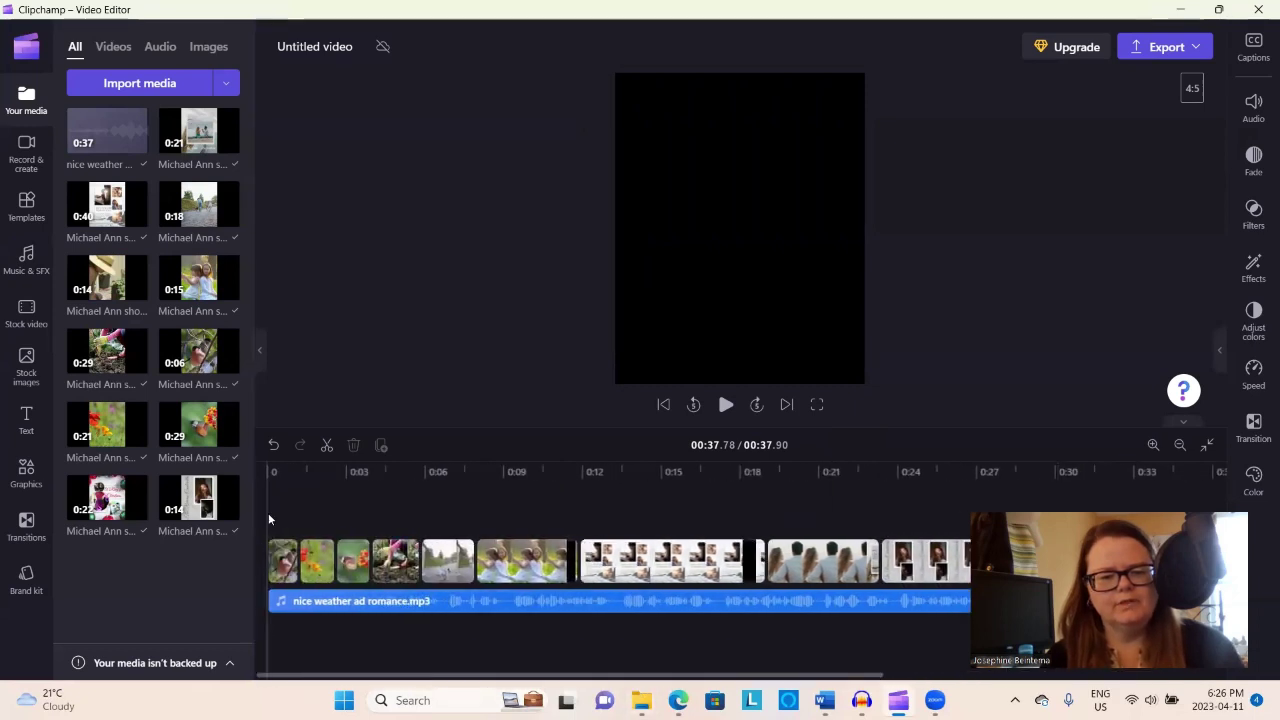
pyautogui.click(269, 512)
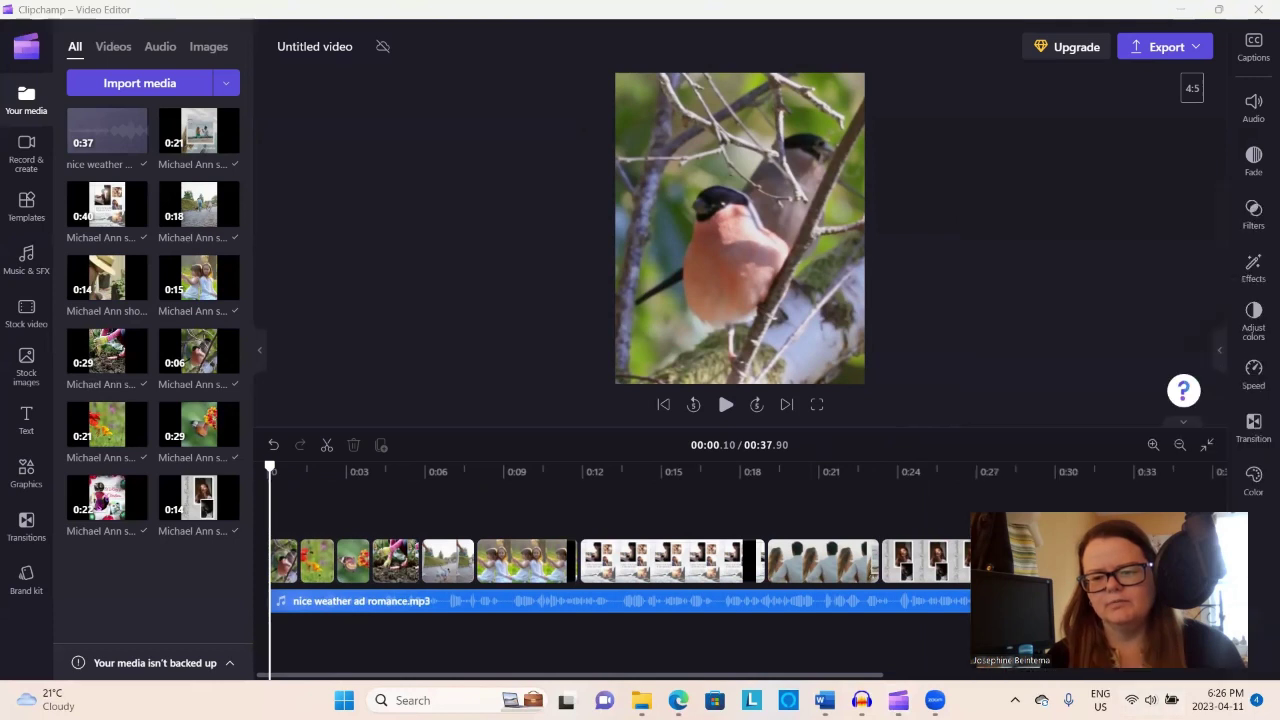
pyautogui.click(1132, 700)
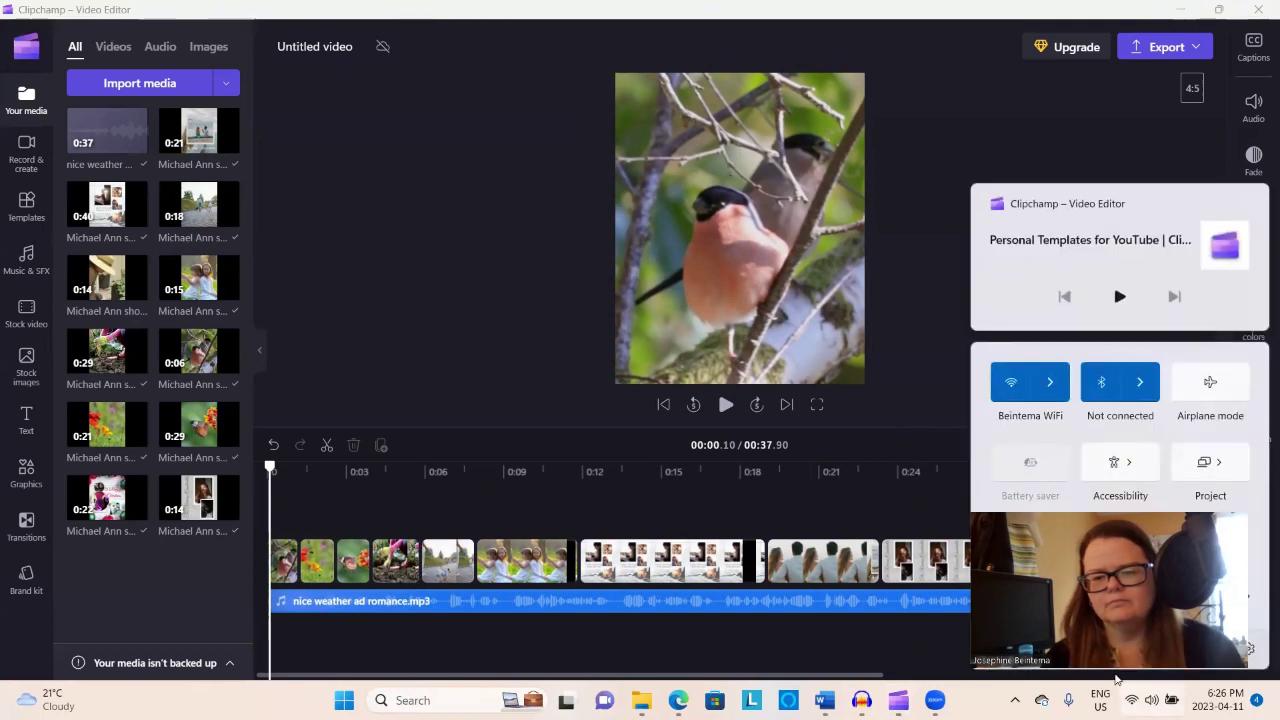
pyautogui.click(726, 404)
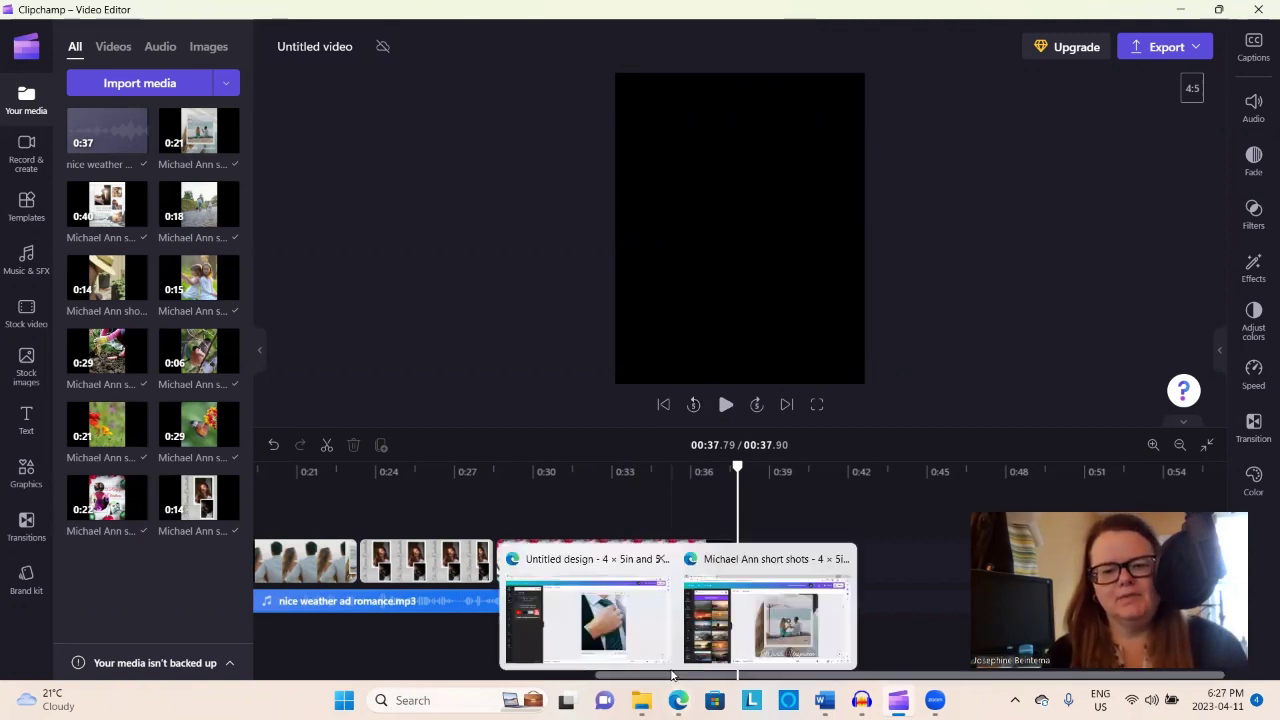
pyautogui.moveTo(829, 677); pyautogui.dragTo(430, 676)
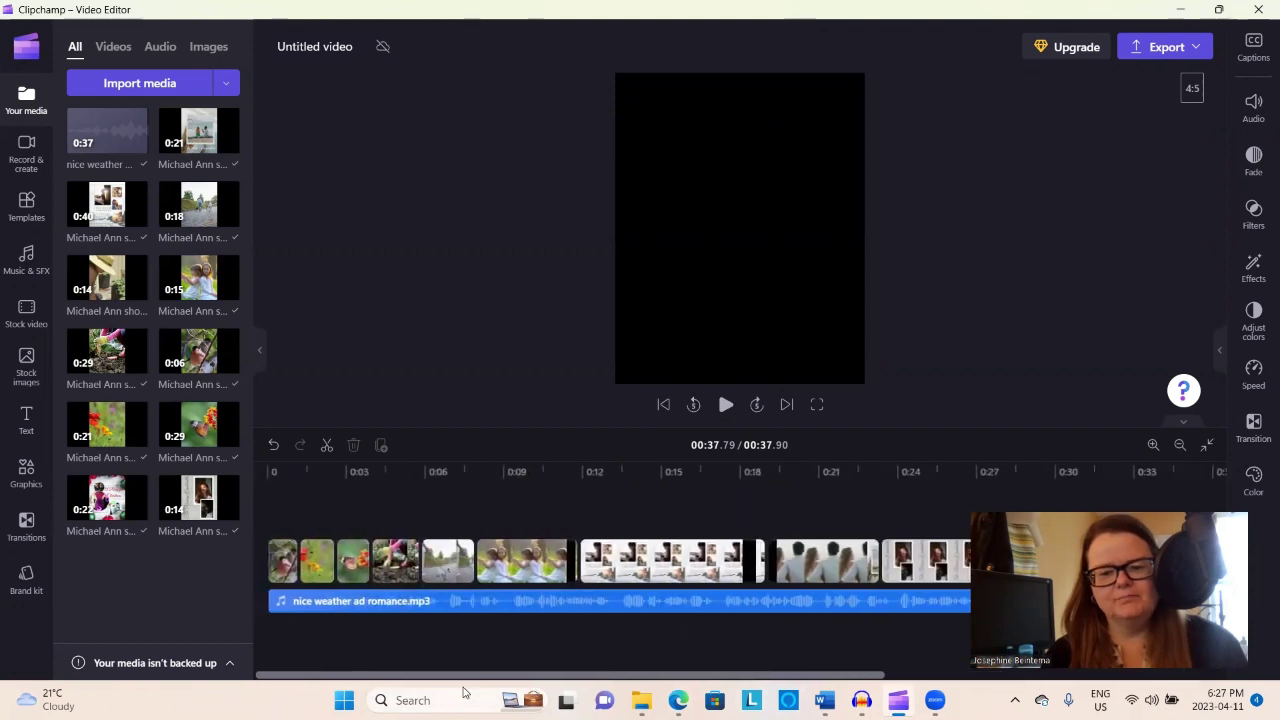
pyautogui.click(268, 514)
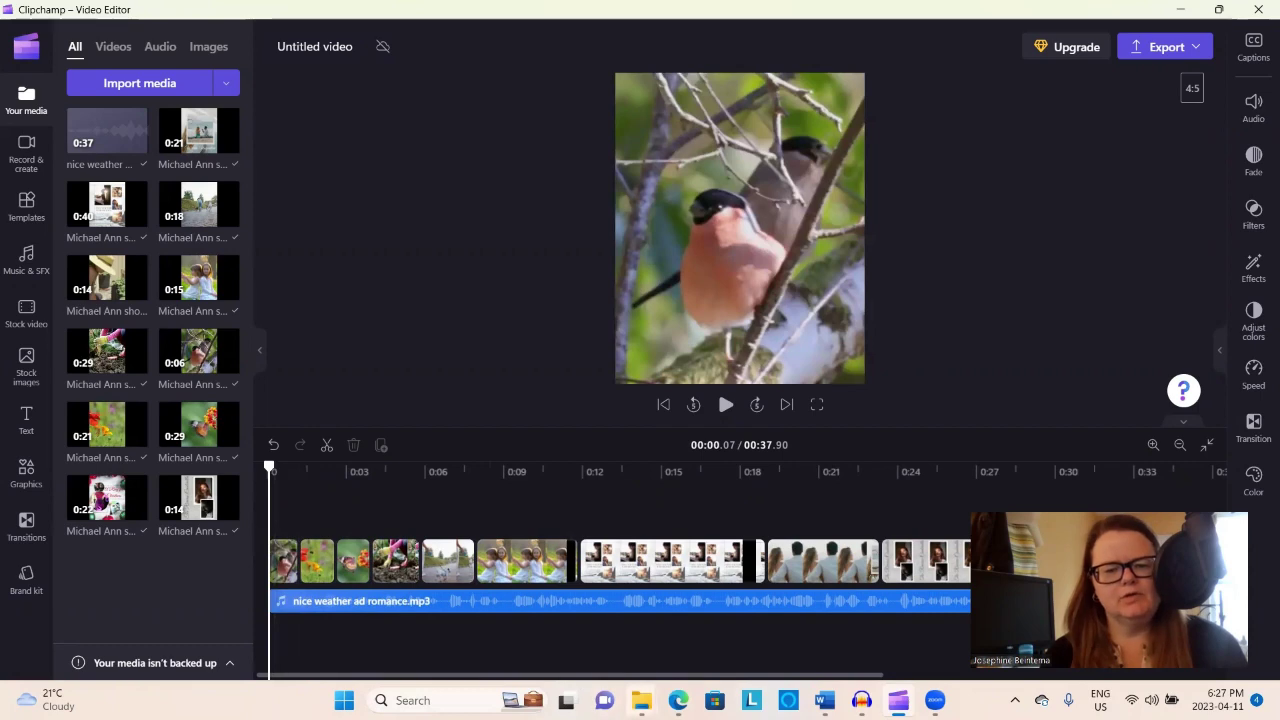
pyautogui.moveTo(641, 700)
pyautogui.click(729, 604)
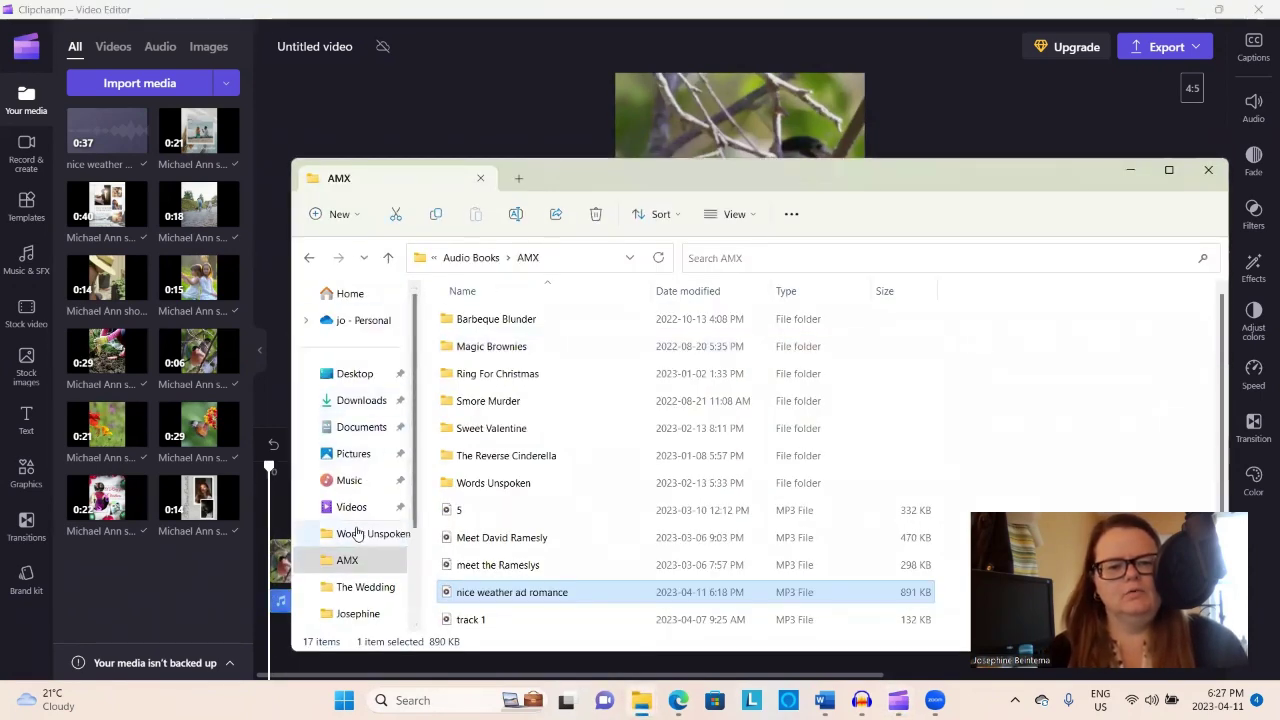
# Step: Import Forest Lullabye and As You Fade Away from Desktop > YouTube music into Clipchamp
pyautogui.click(372, 378)
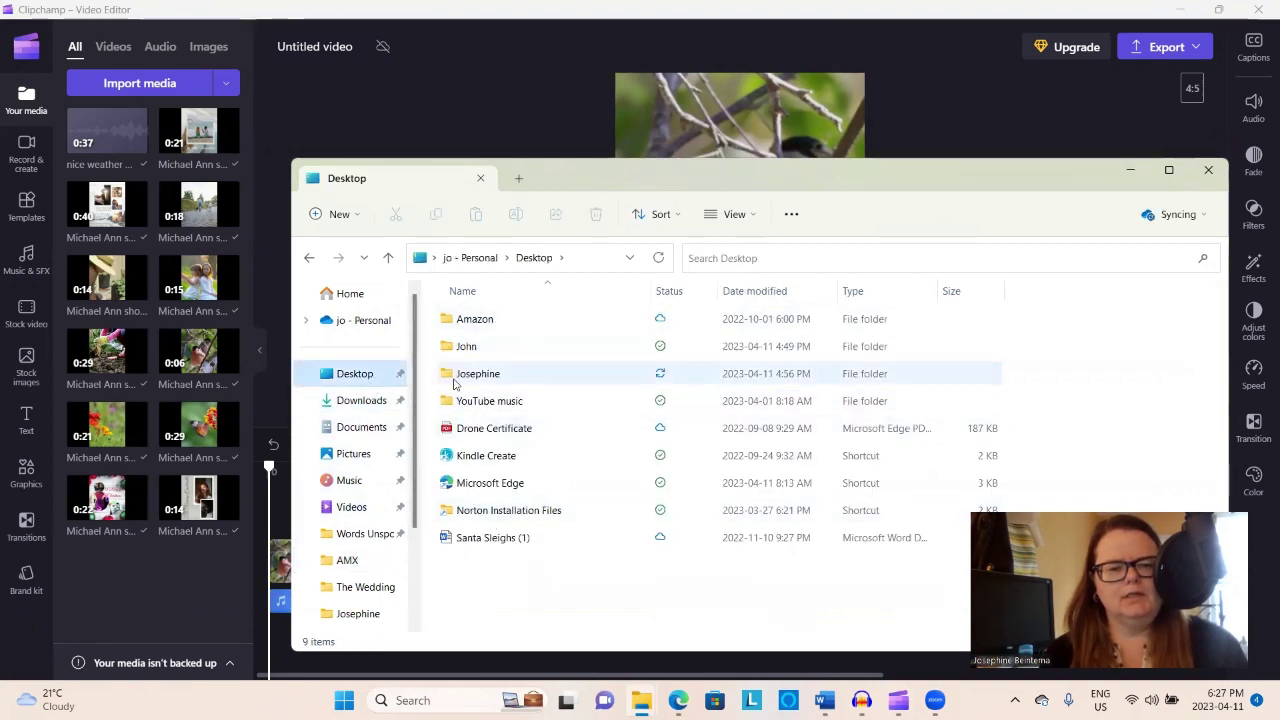
pyautogui.click(470, 402)
pyautogui.doubleClick(470, 402)
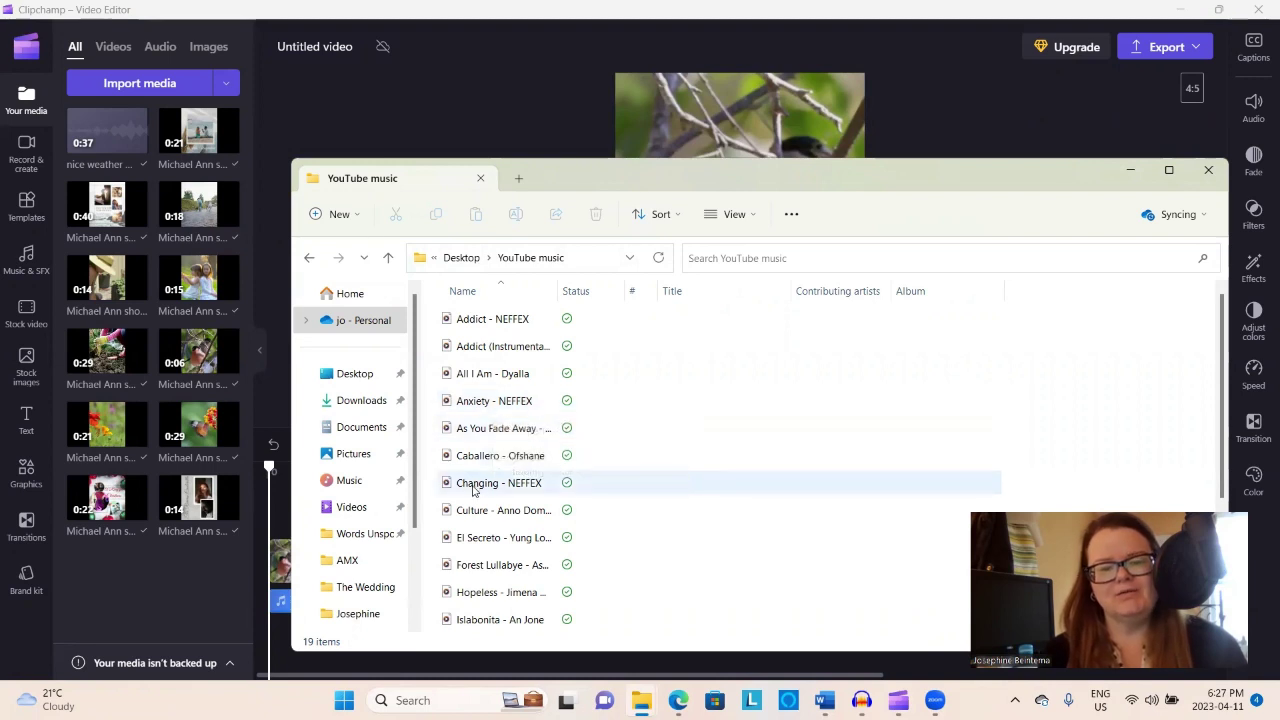
pyautogui.scroll(-3, 482, 566)
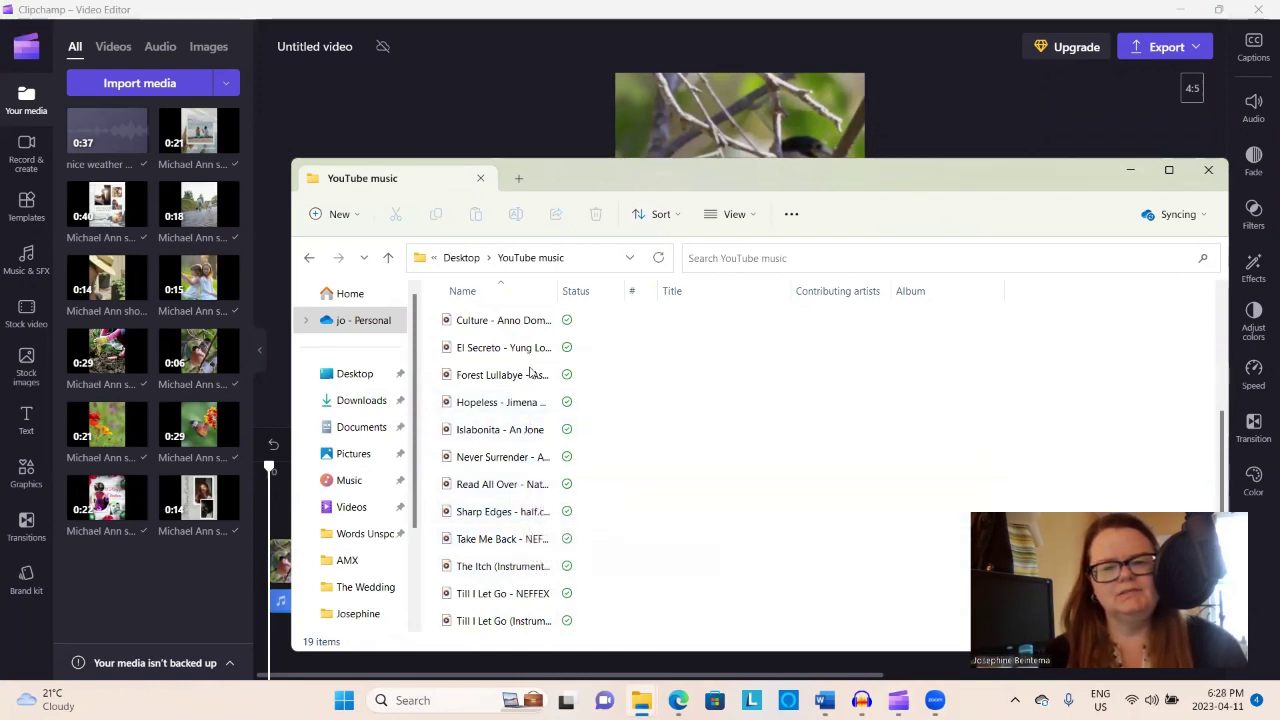
pyautogui.moveTo(533, 372); pyautogui.dragTo(140, 160)
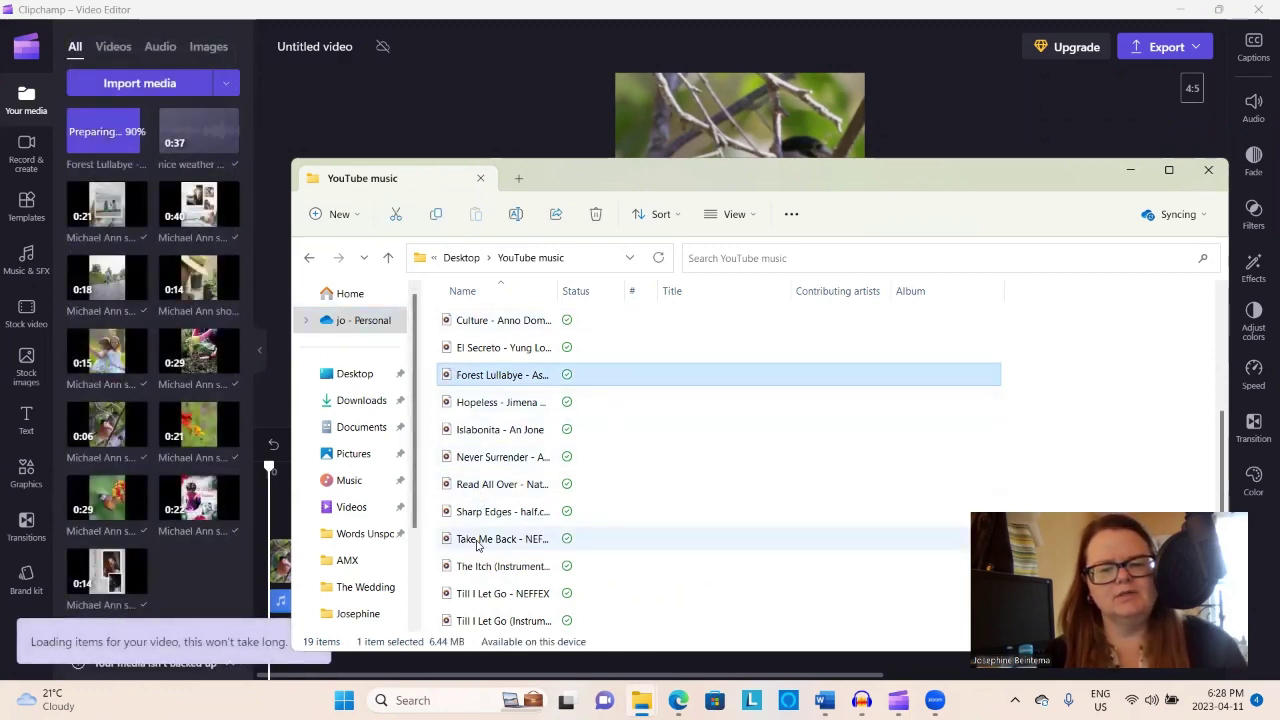
pyautogui.scroll(2, 478, 541)
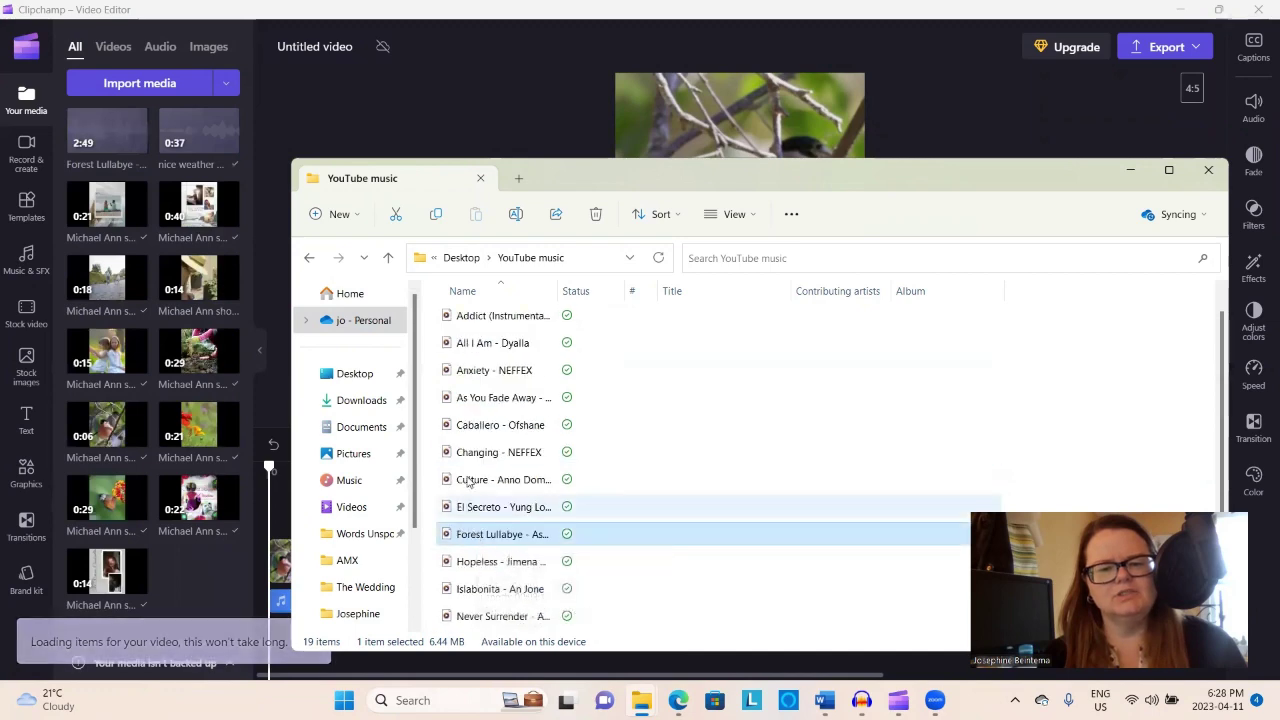
pyautogui.moveTo(491, 398); pyautogui.dragTo(160, 210)
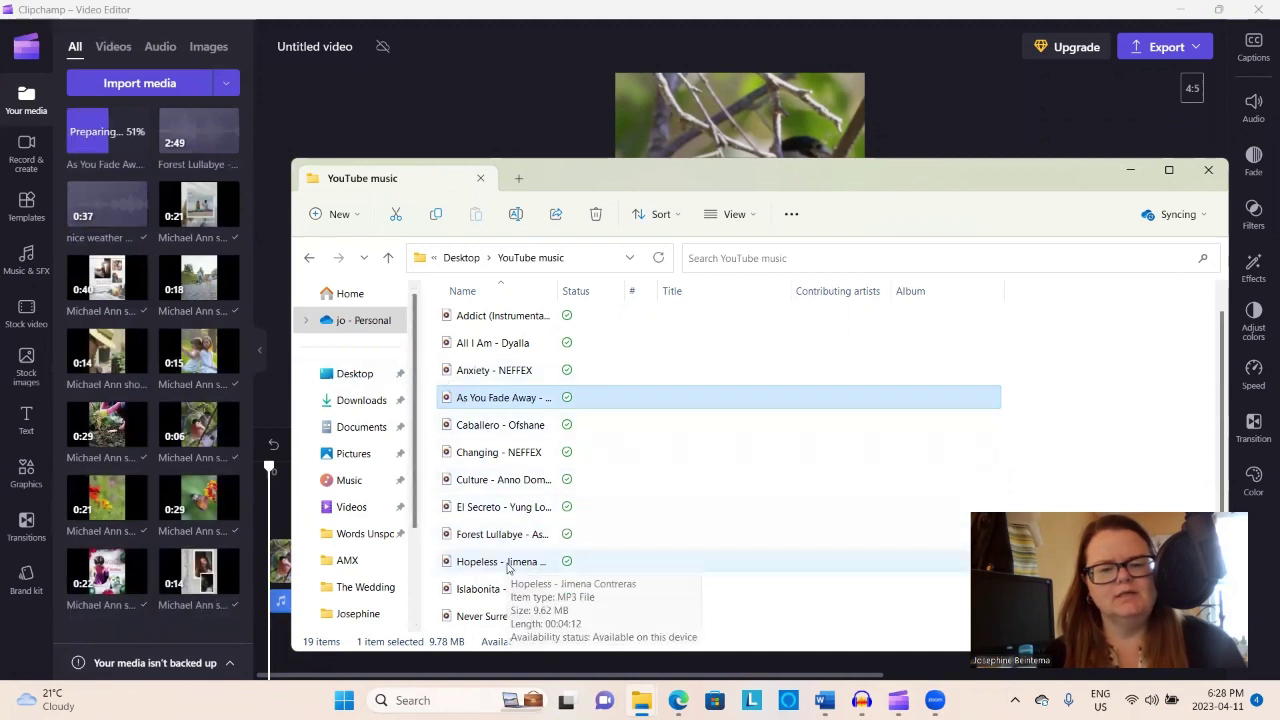
# Step: Import Hopeless and Till I Let Go (Instrumental) into Clipchamp's media, then minimize Explorer
pyautogui.moveTo(508, 568); pyautogui.dragTo(153, 180)
pyautogui.scroll(1, 480, 455)
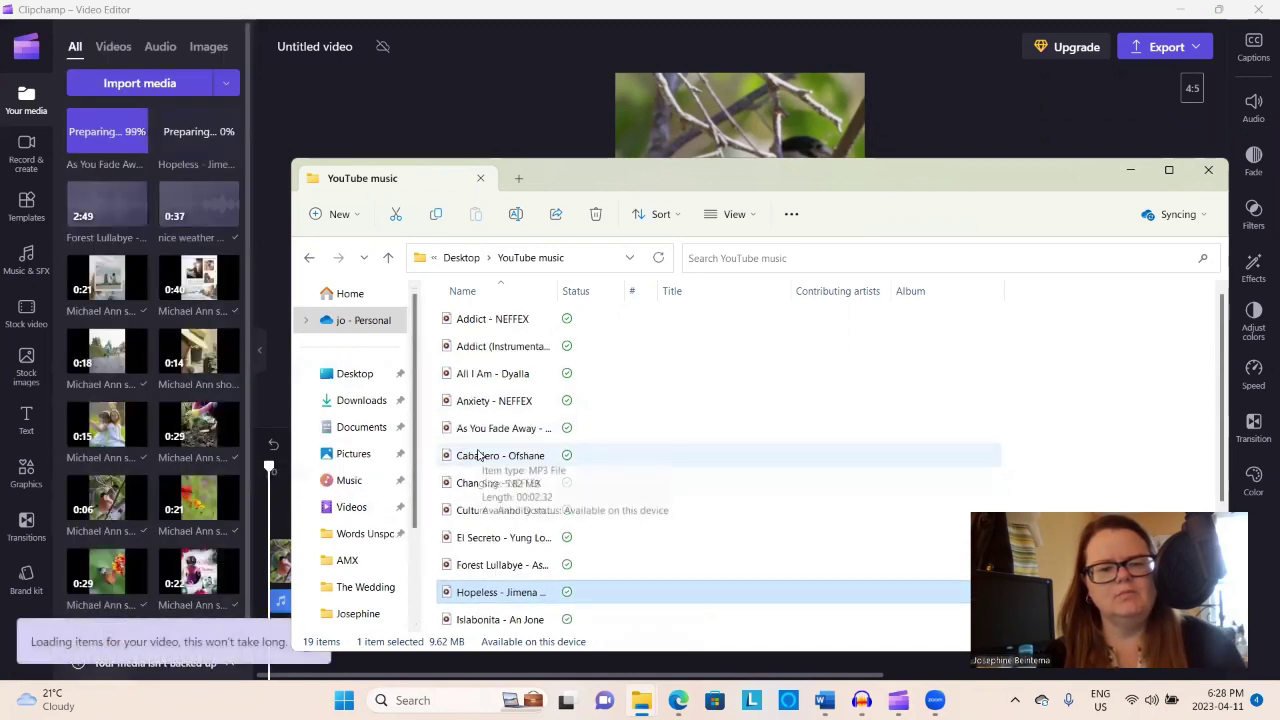
pyautogui.scroll(-3, 479, 461)
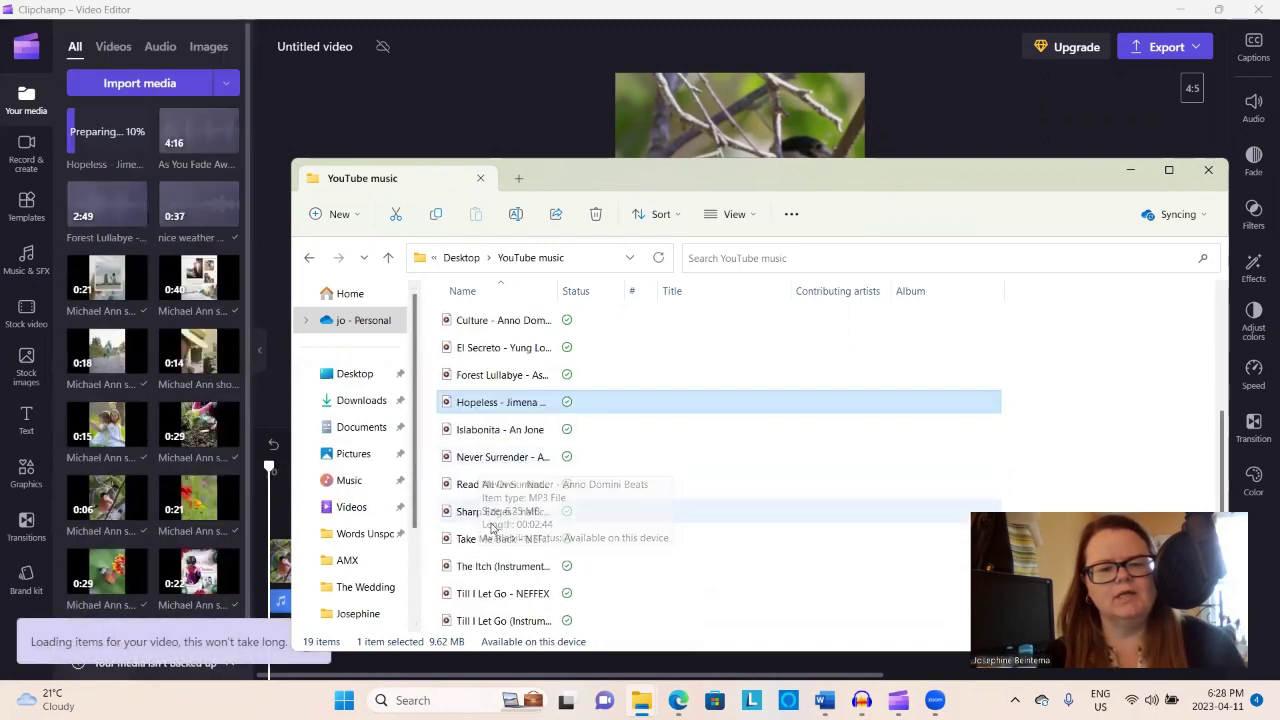
pyautogui.click(487, 621)
pyautogui.moveTo(461, 614); pyautogui.dragTo(171, 109)
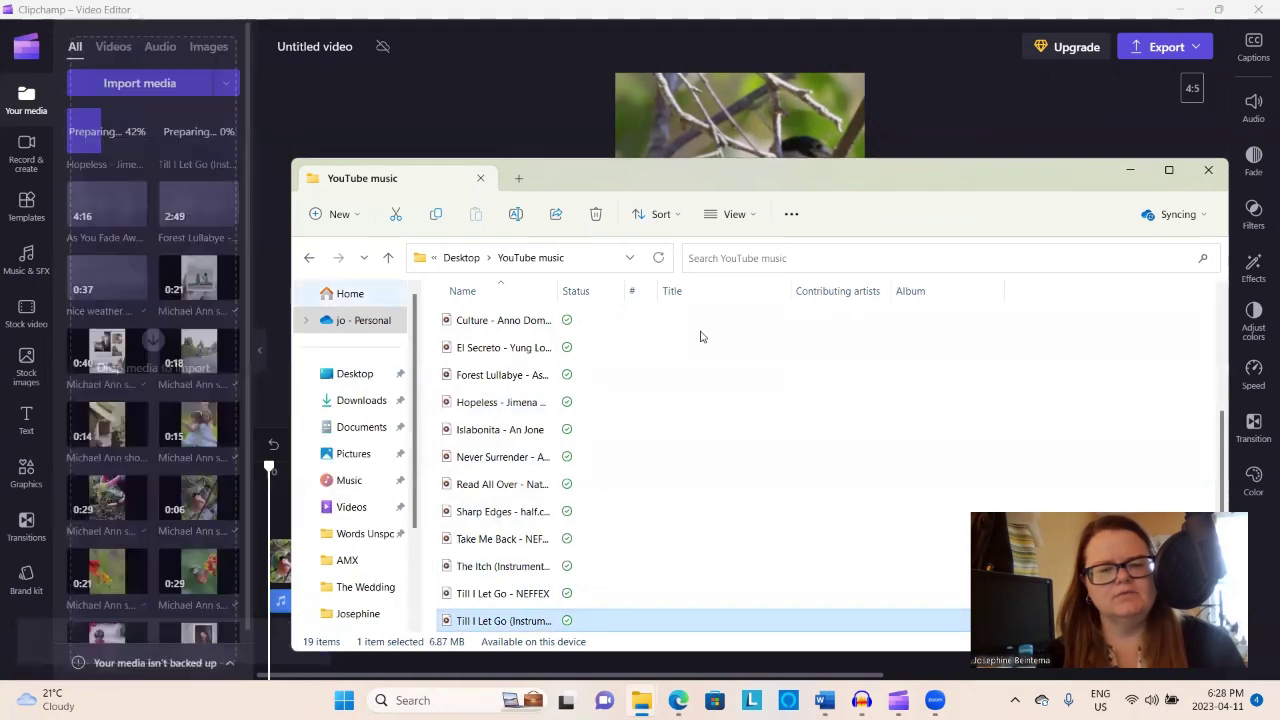
pyautogui.click(1134, 171)
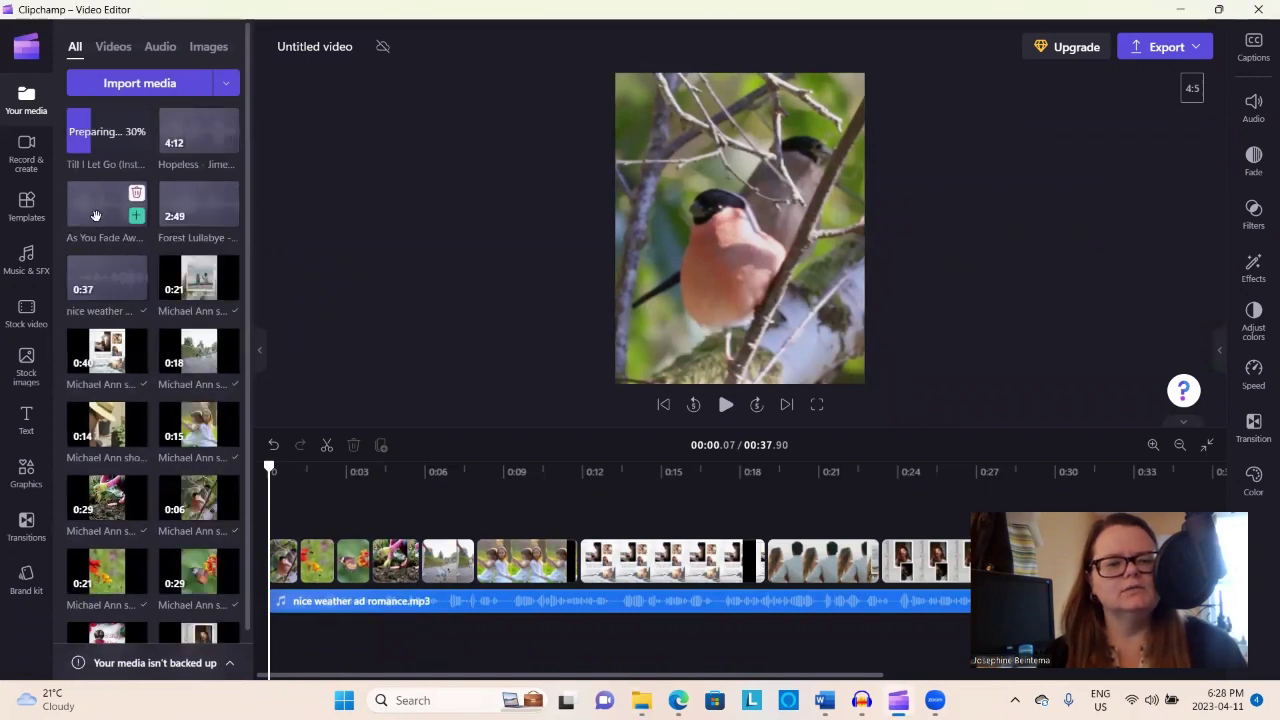
# Step: Add Hopeless - Jimena Contreras.mp3 as background music at 22% volume and play the mix
pyautogui.moveTo(190, 150)
pyautogui.moveTo(305, 237); pyautogui.dragTo(289, 535)
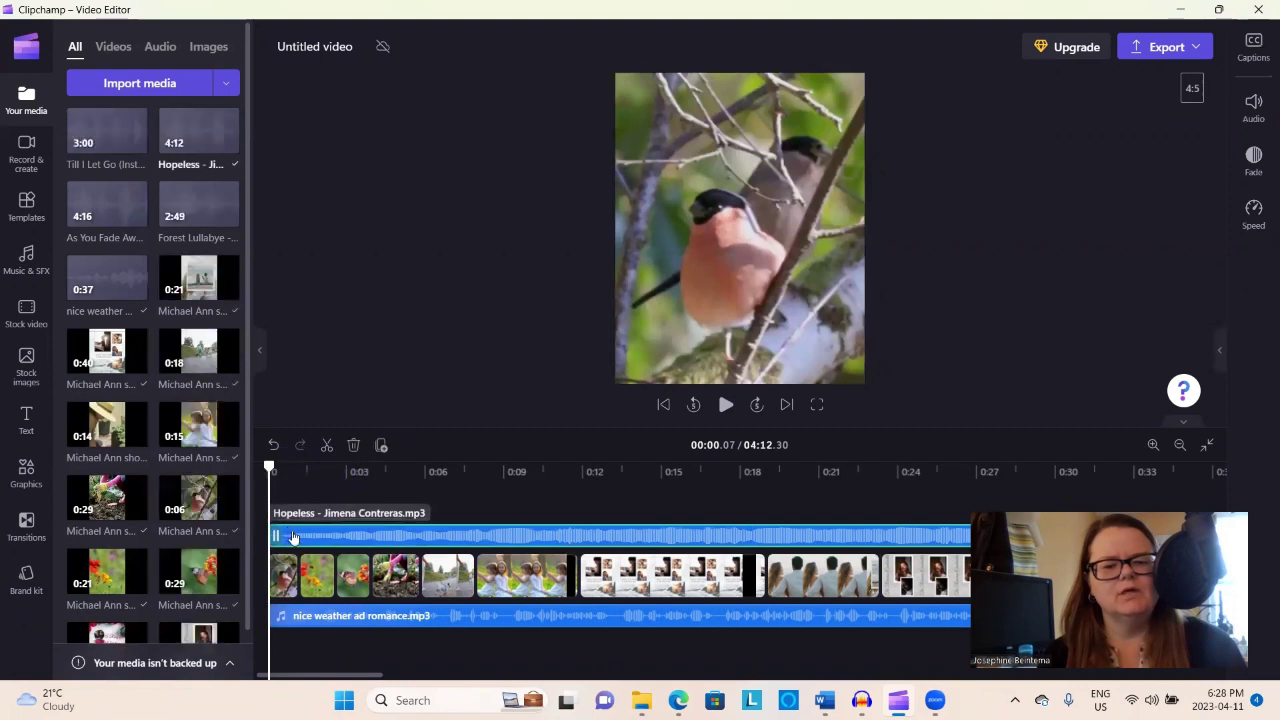
pyautogui.click(1253, 108)
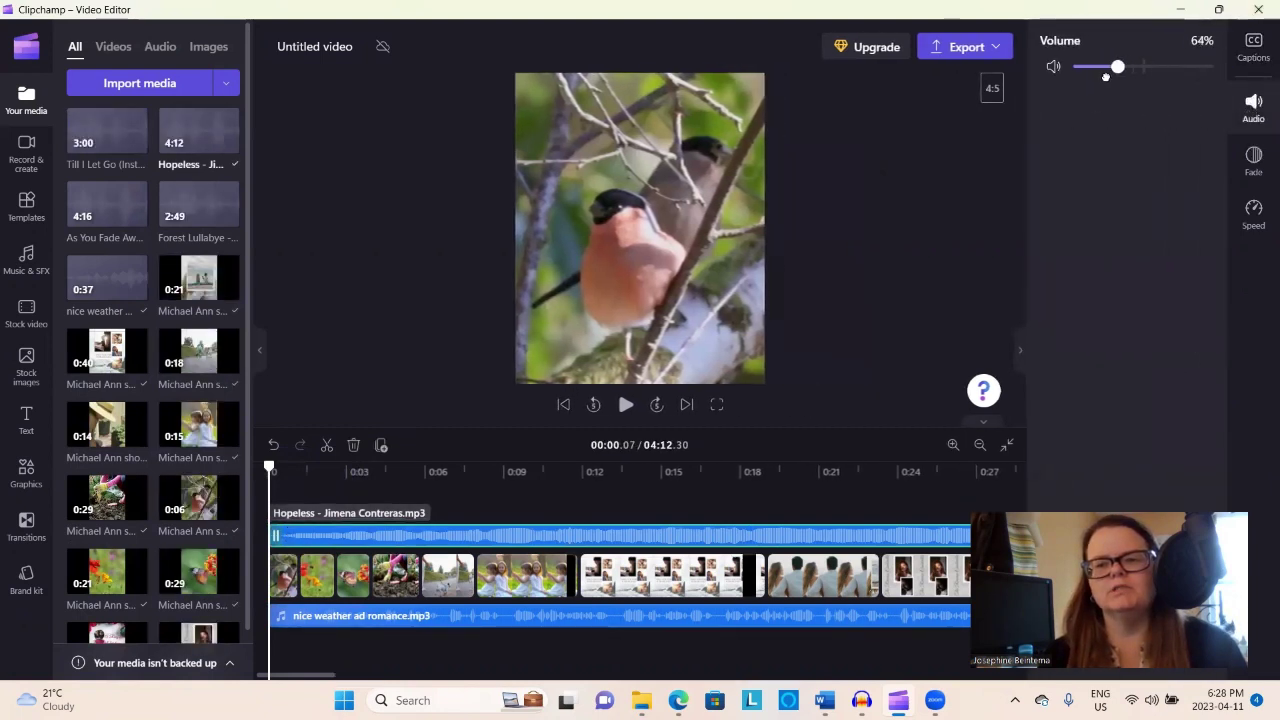
pyautogui.moveTo(1106, 76)
pyautogui.mouseDown()
pyautogui.moveTo(1081, 80)
pyautogui.moveTo(1077, 68)
pyautogui.moveTo(1088, 72)
pyautogui.mouseUp()
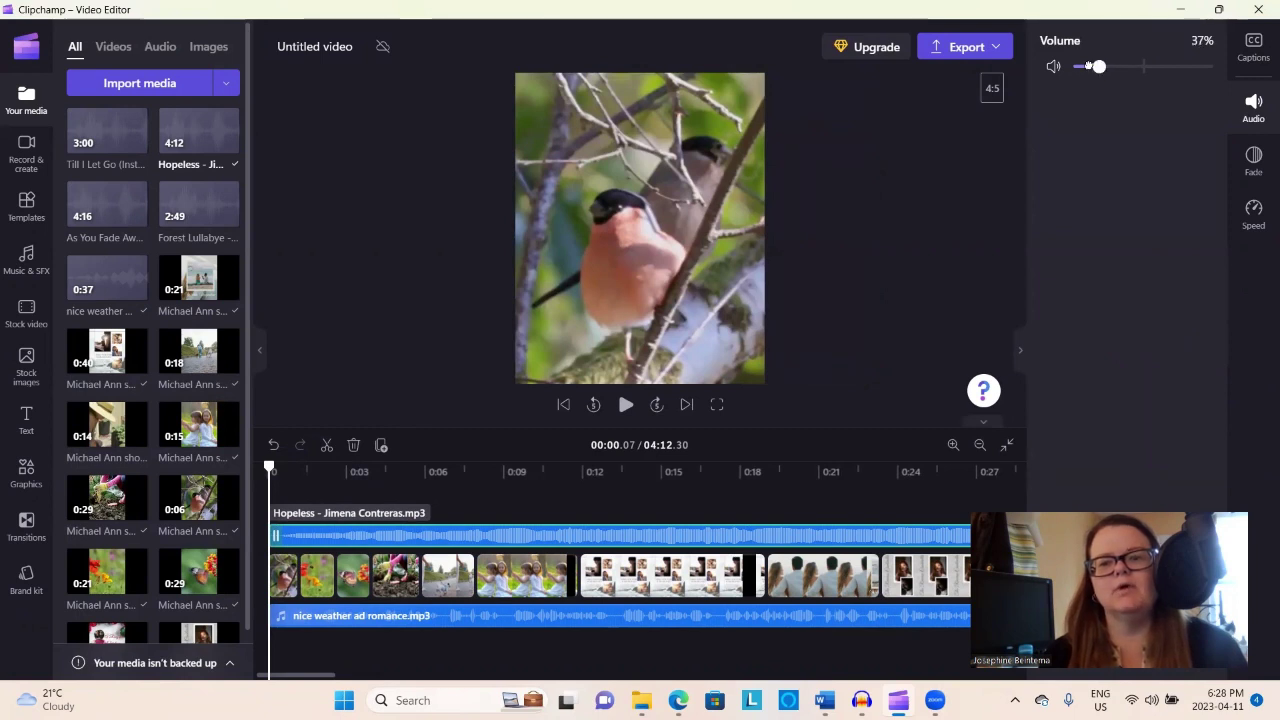
pyautogui.moveTo(1092, 66); pyautogui.dragTo(1080, 66)
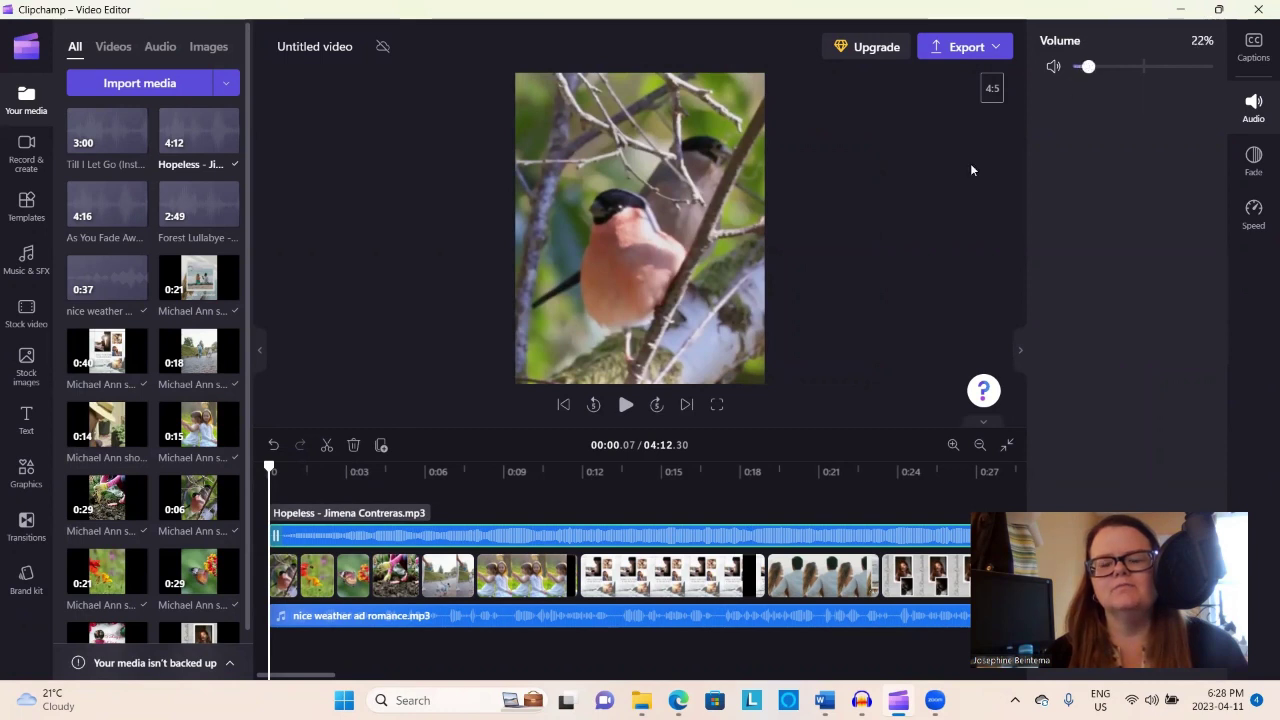
pyautogui.click(625, 404)
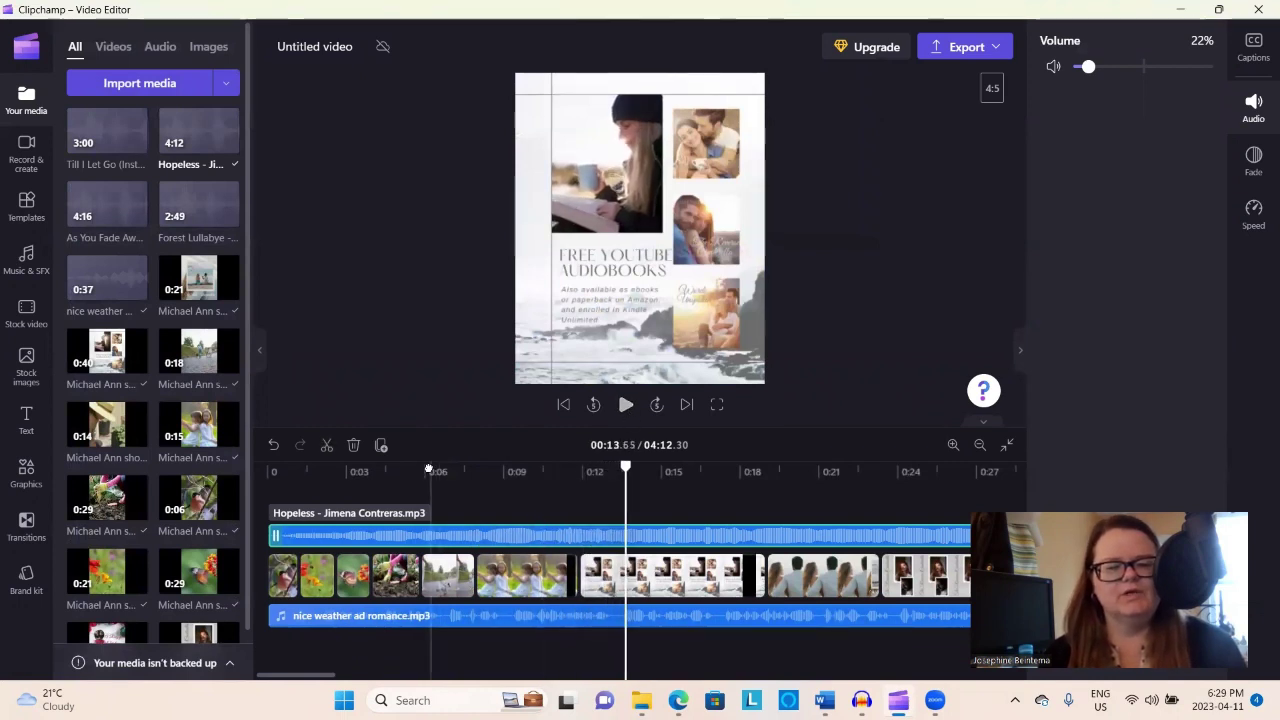
# Step: Replace Hopeless with Till I Let Go (Instrumental), test it at lower volume, then delete it
pyautogui.click(353, 445)
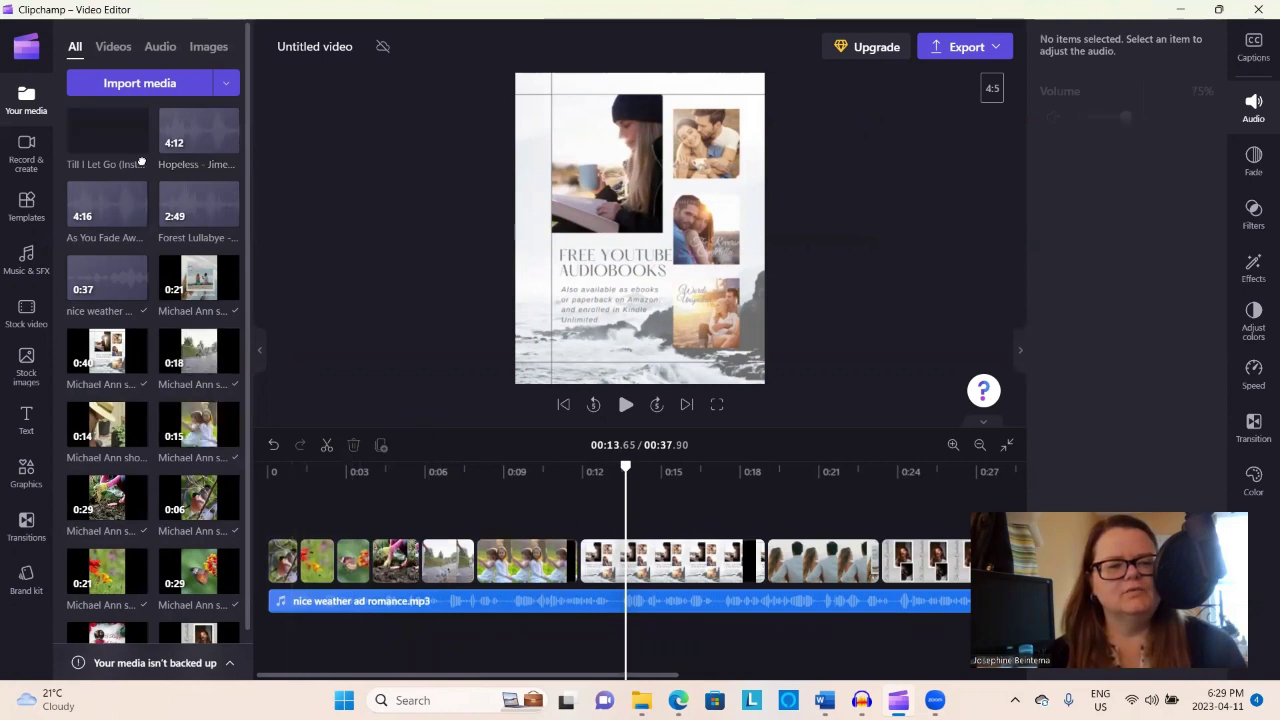
pyautogui.moveTo(150, 166); pyautogui.dragTo(277, 517)
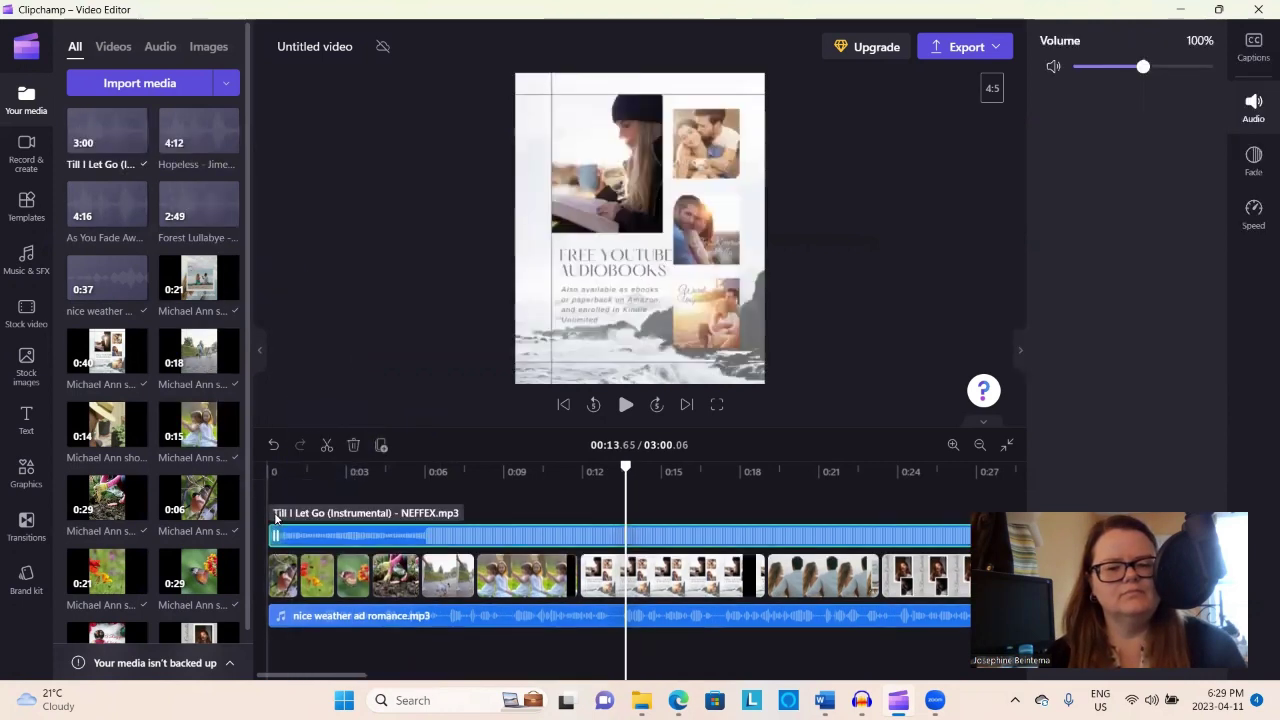
pyautogui.moveTo(542, 471); pyautogui.dragTo(385, 471)
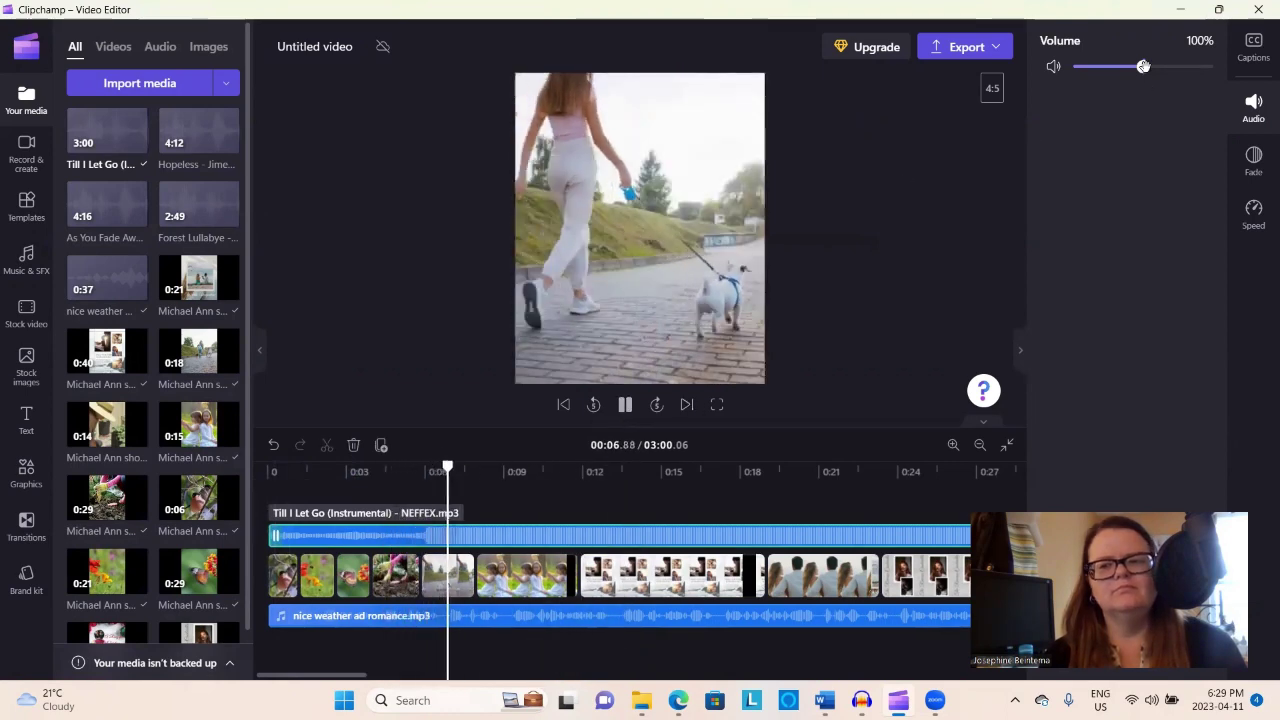
pyautogui.moveTo(1143, 66); pyautogui.dragTo(1085, 74)
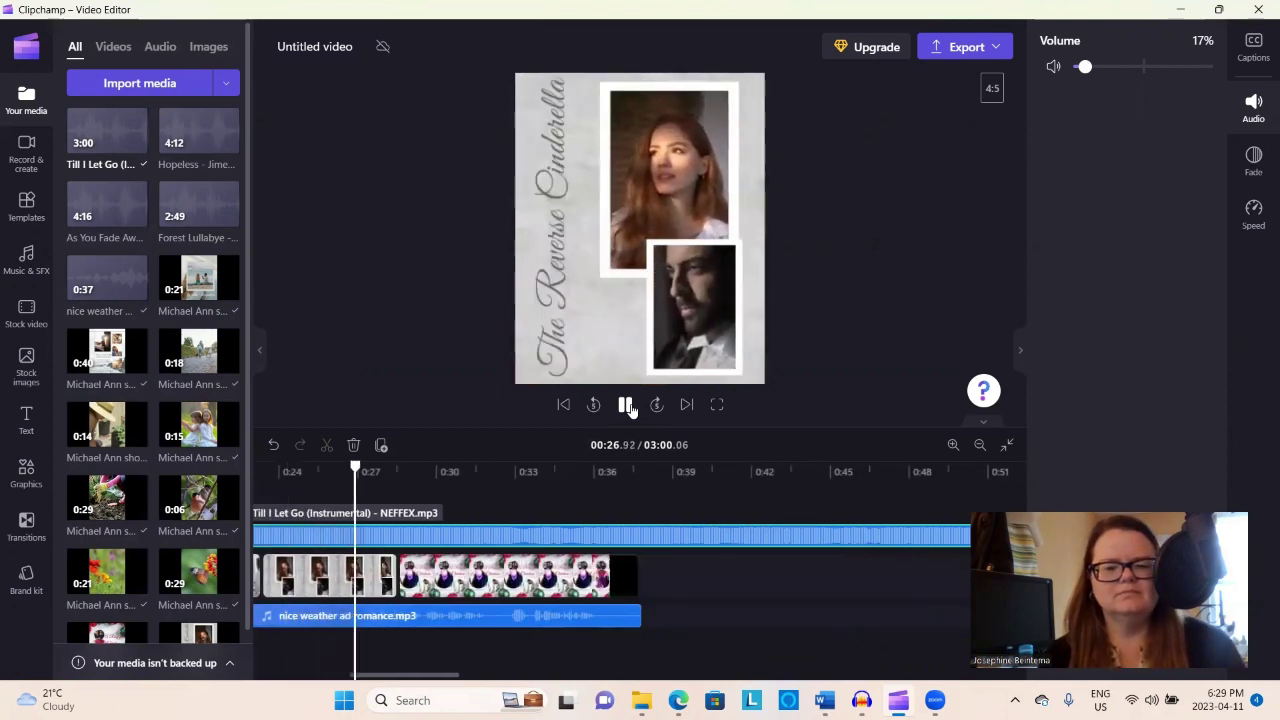
pyautogui.click(626, 405)
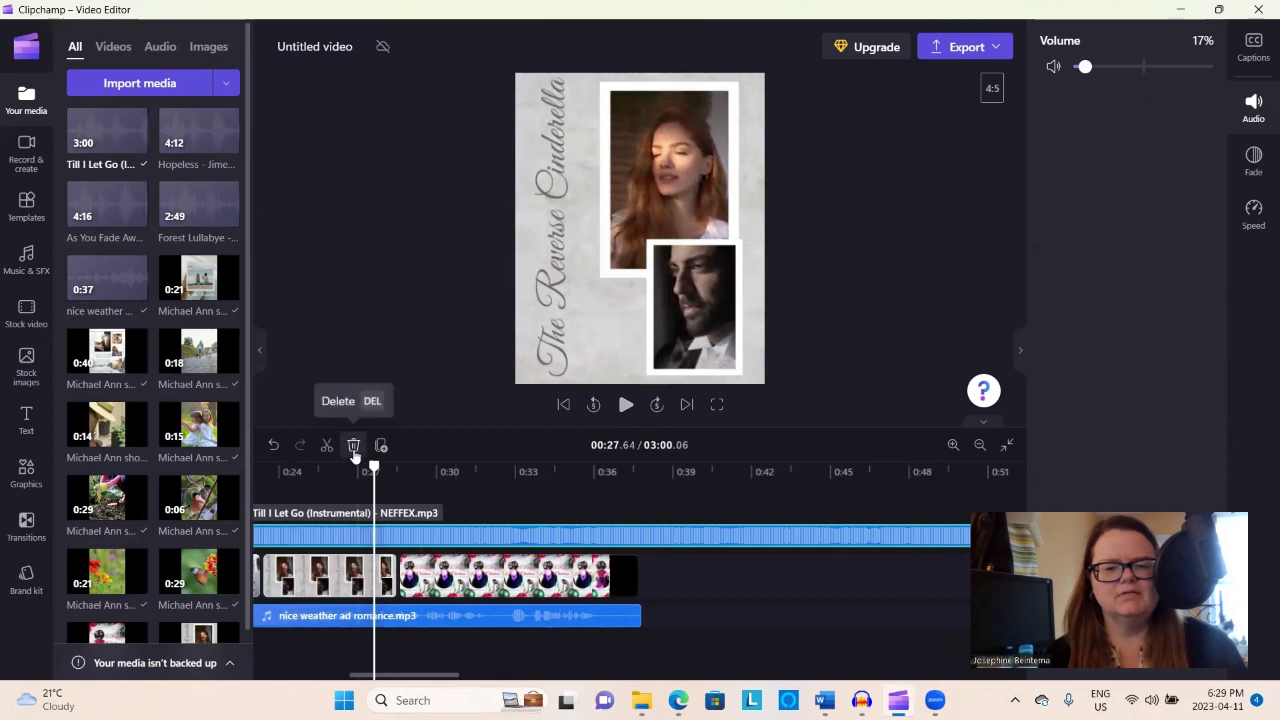
pyautogui.click(353, 445)
pyautogui.moveTo(597, 668); pyautogui.dragTo(258, 670)
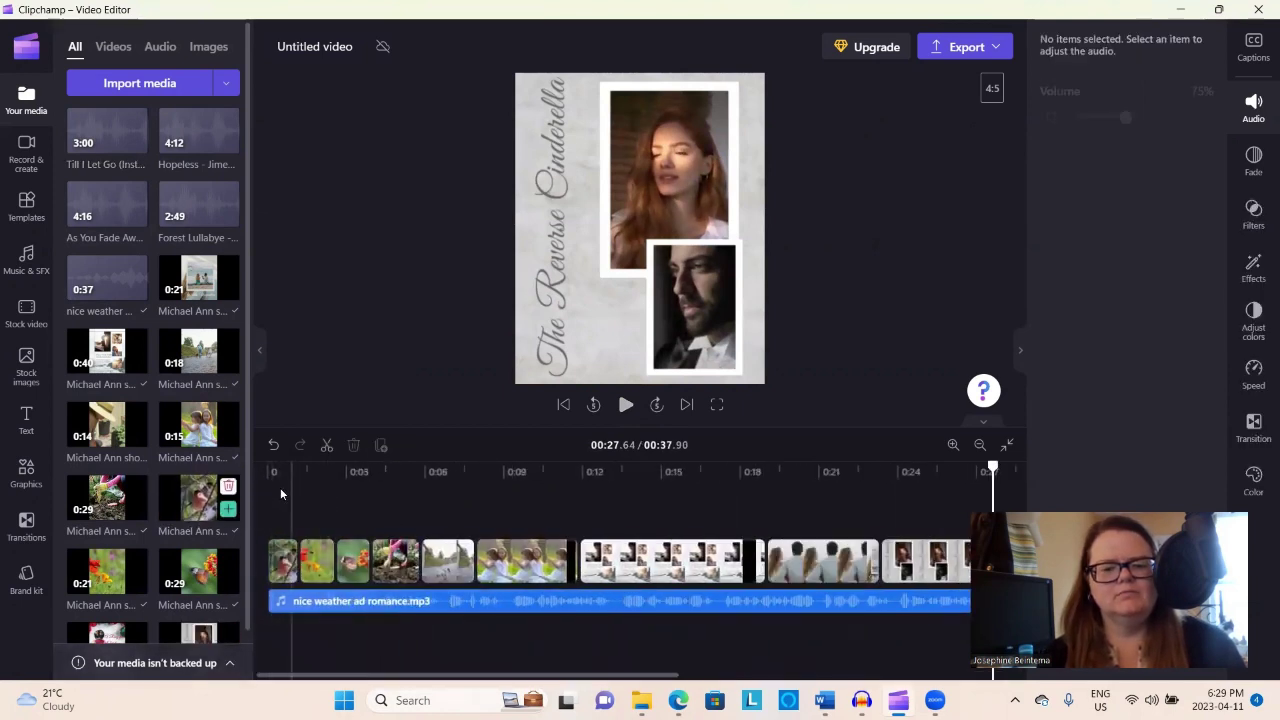
# Step: Place As You Fade Away on the timeline at 0:00 and lower its volume to 10%
pyautogui.click(279, 487)
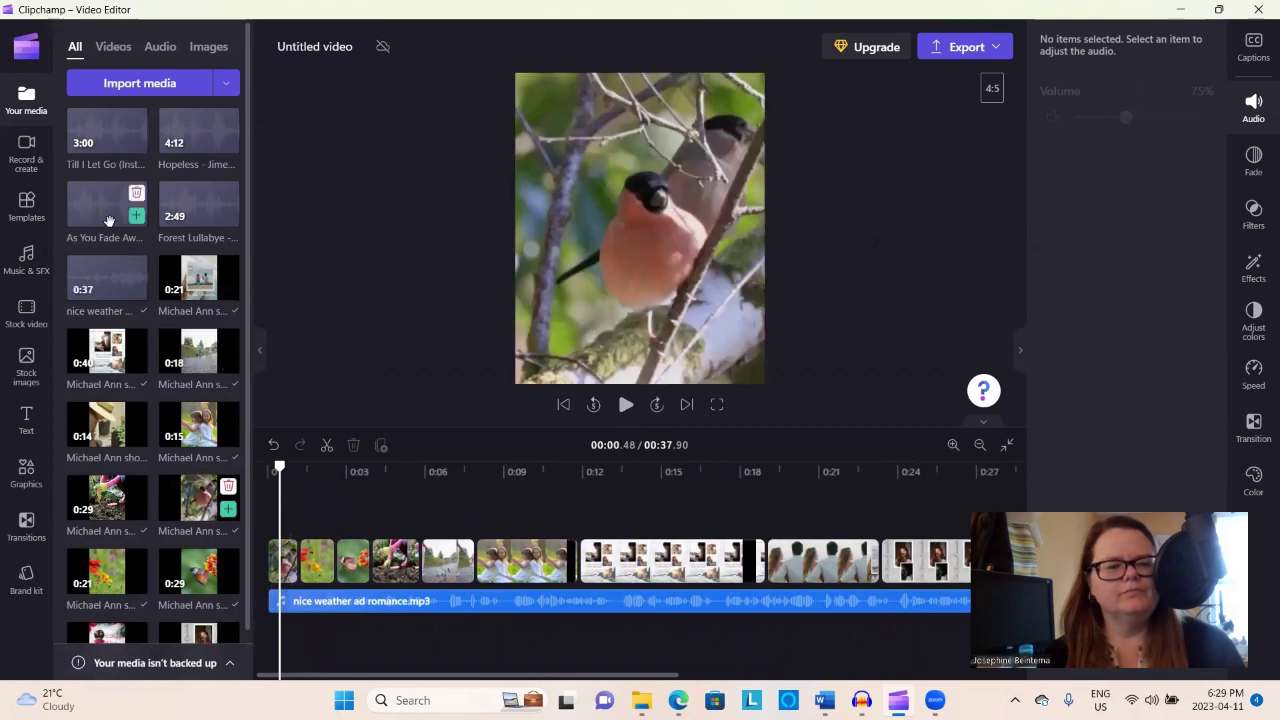
pyautogui.moveTo(110, 218)
pyautogui.mouseDown()
pyautogui.moveTo(315, 445)
pyautogui.moveTo(312, 536)
pyautogui.mouseUp()
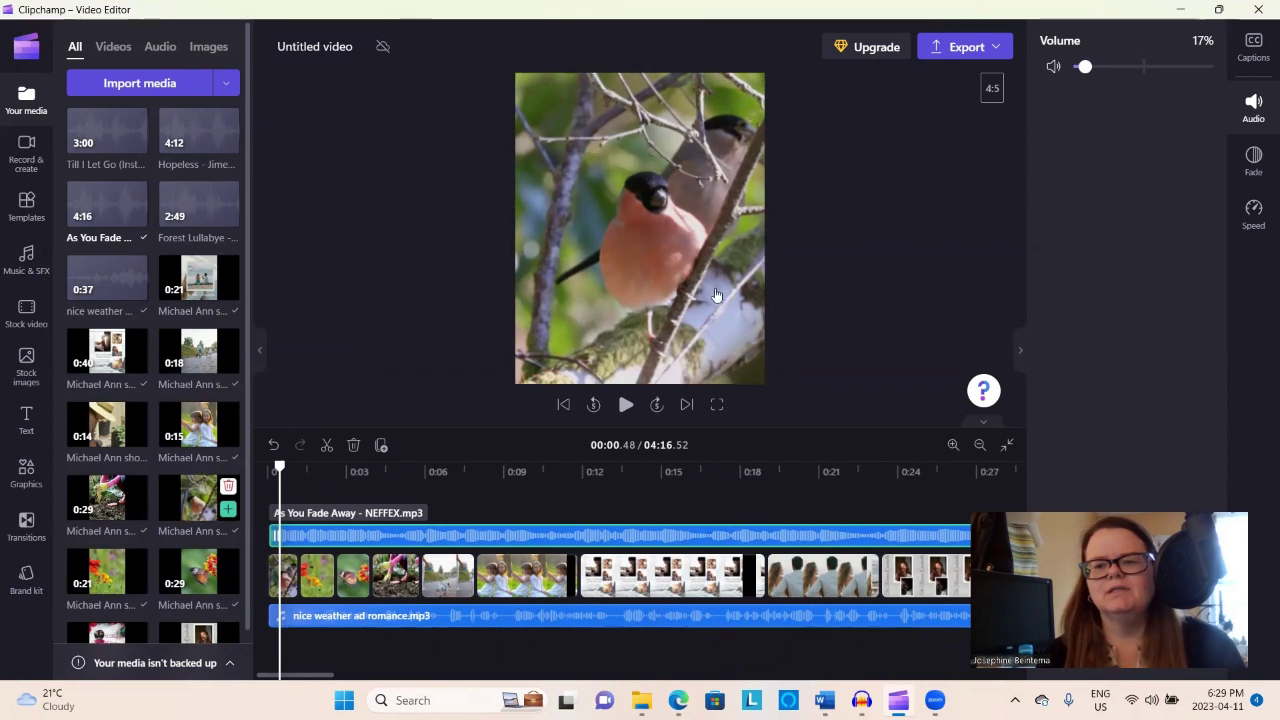
pyautogui.moveTo(279, 467); pyautogui.dragTo(253, 467)
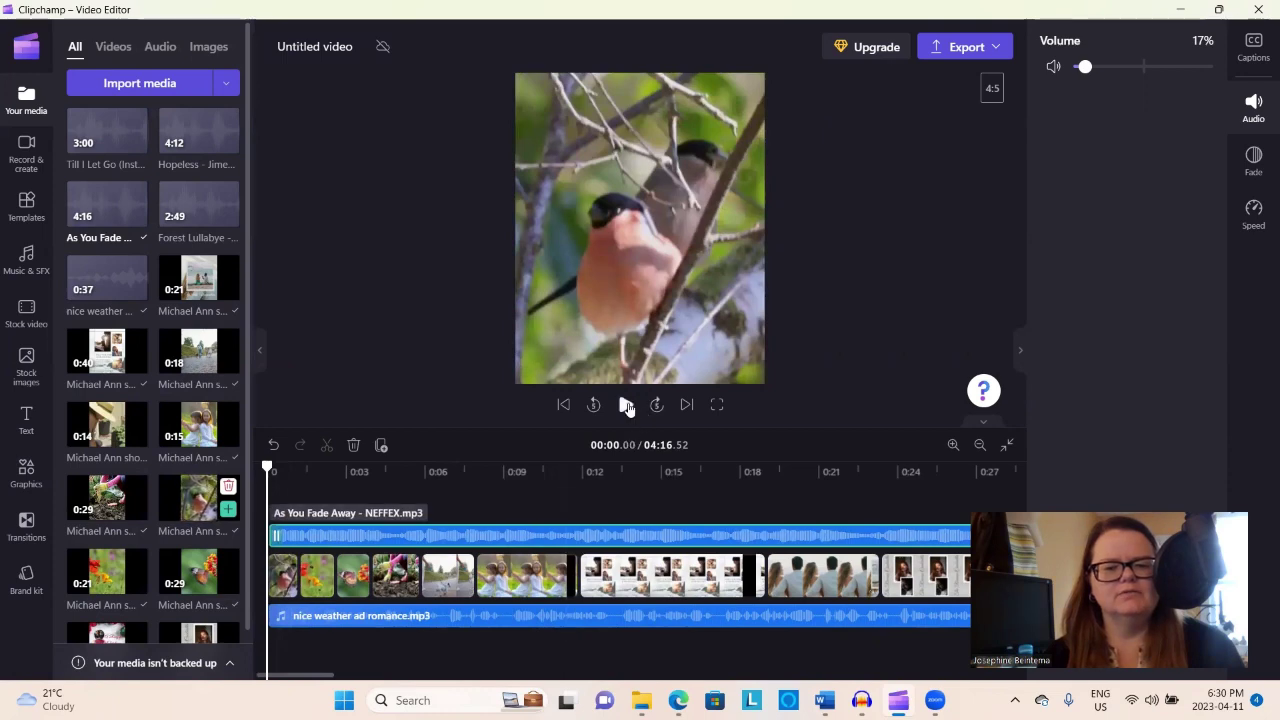
pyautogui.click(627, 406)
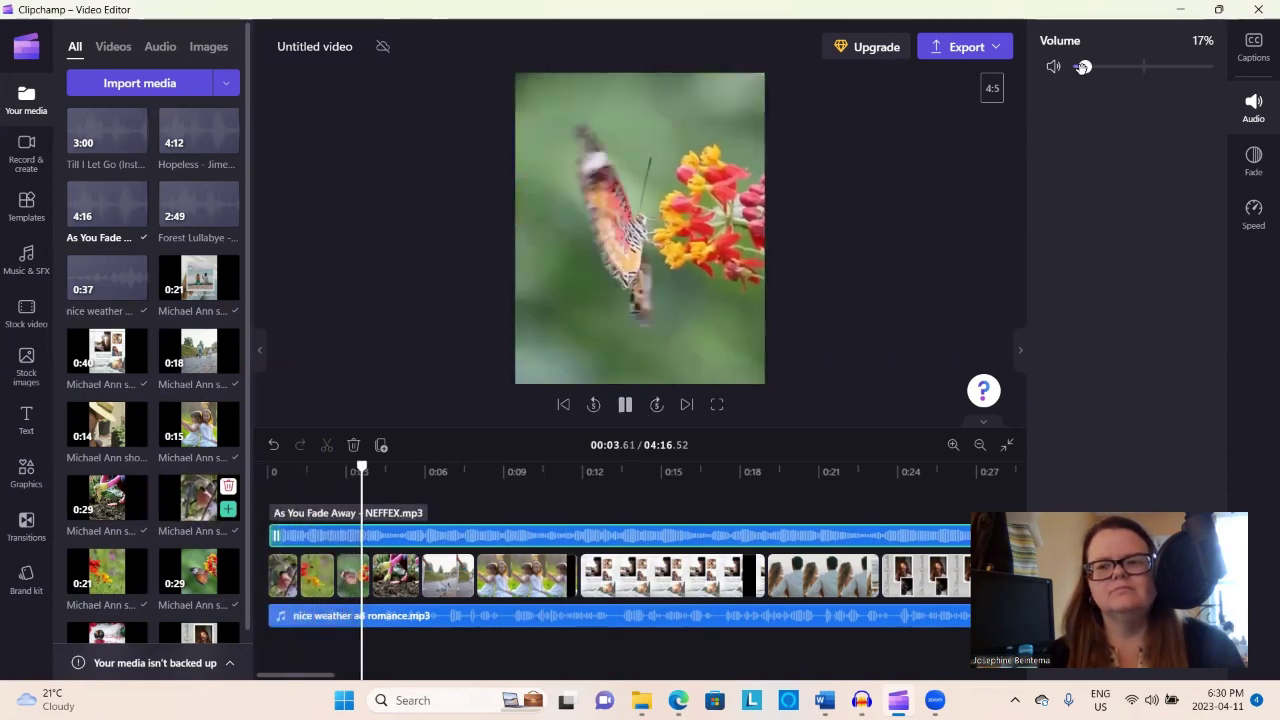
pyautogui.moveTo(1083, 66); pyautogui.dragTo(1080, 66)
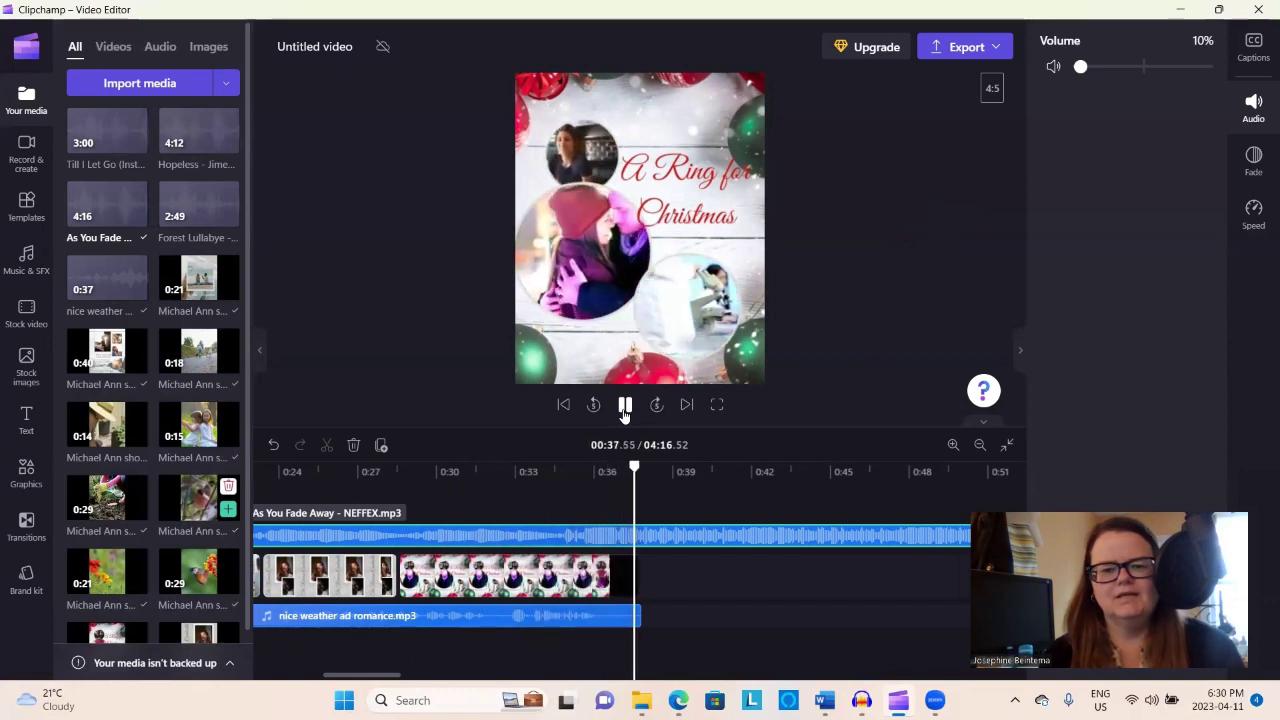
# Step: Cut the As You Fade Away music at 00:34.75 and delete the tail
pyautogui.click(624, 406)
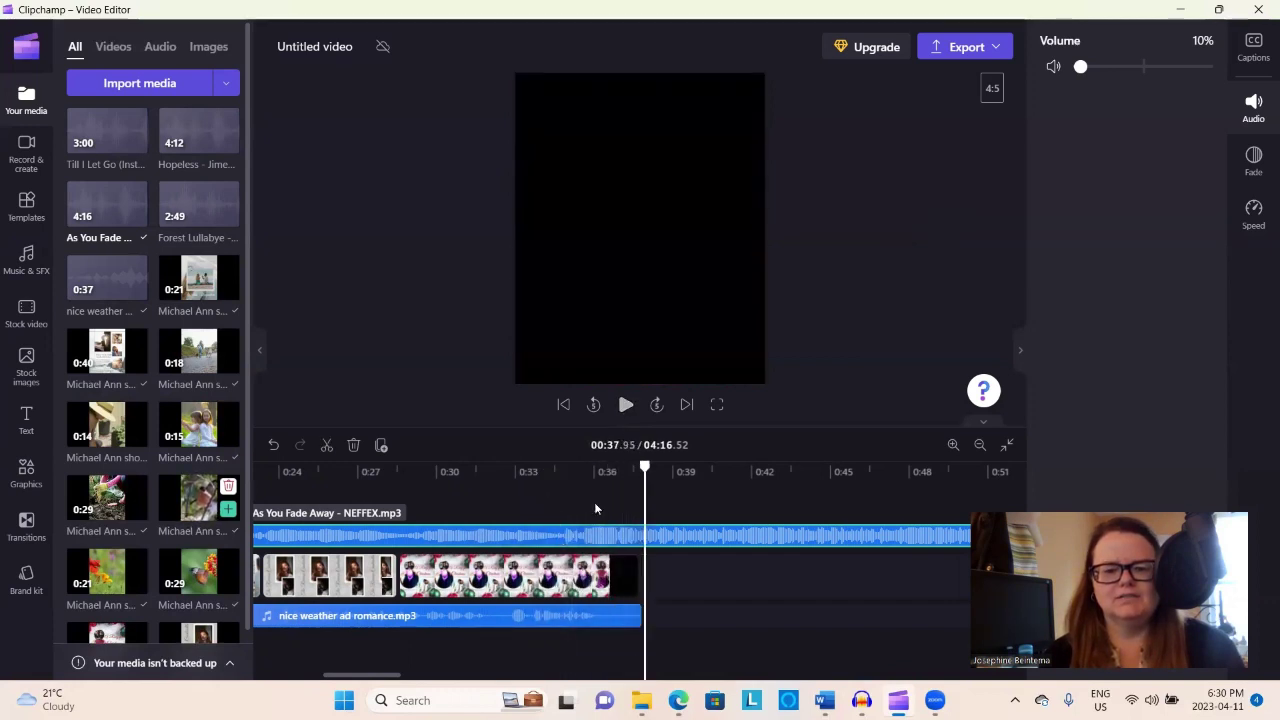
pyautogui.moveTo(640, 468); pyautogui.dragTo(562, 464)
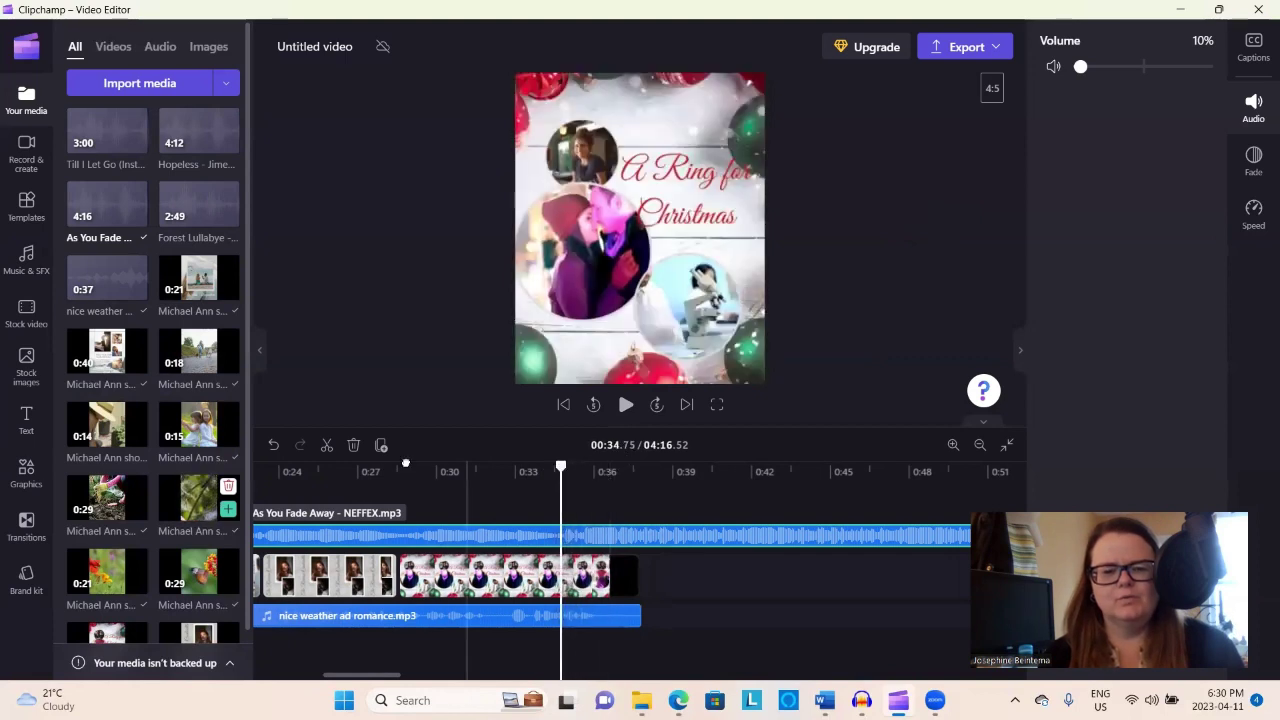
pyautogui.click(326, 445)
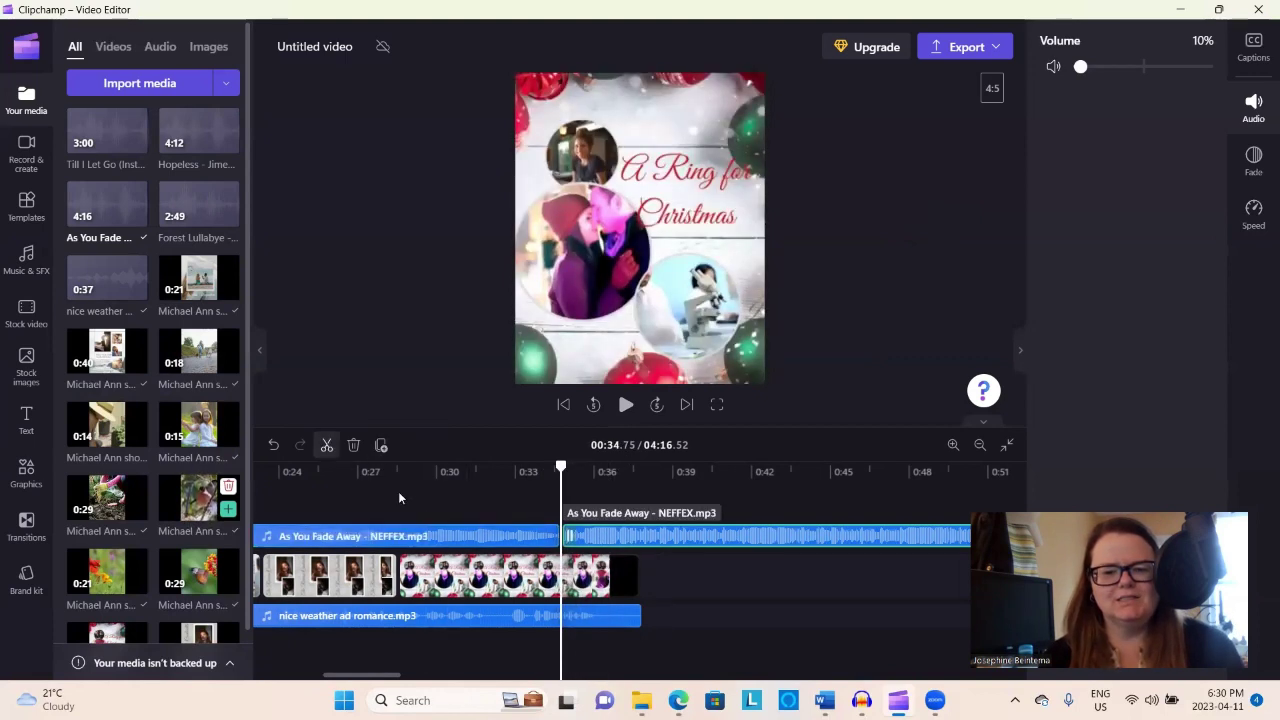
pyautogui.click(353, 445)
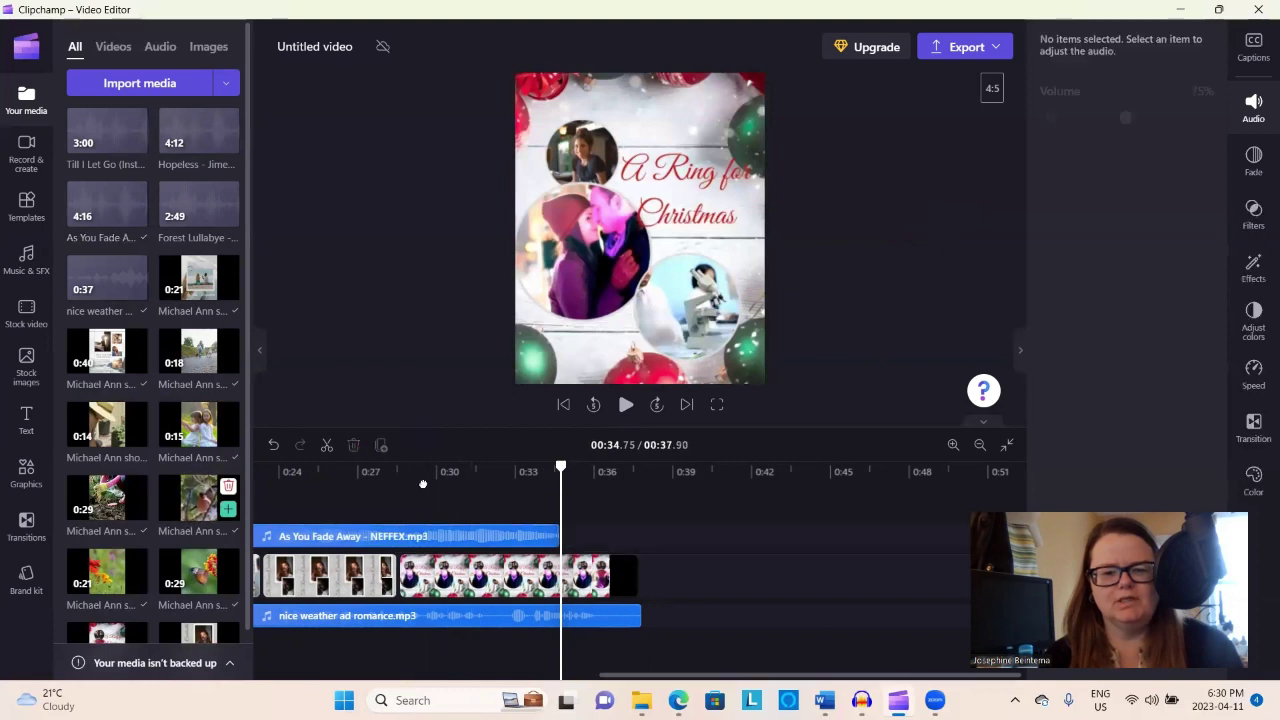
# Step: Split only the music clip at 00:28.79, undoing an accidental cut across all tracks
pyautogui.moveTo(519, 476); pyautogui.dragTo(407, 476)
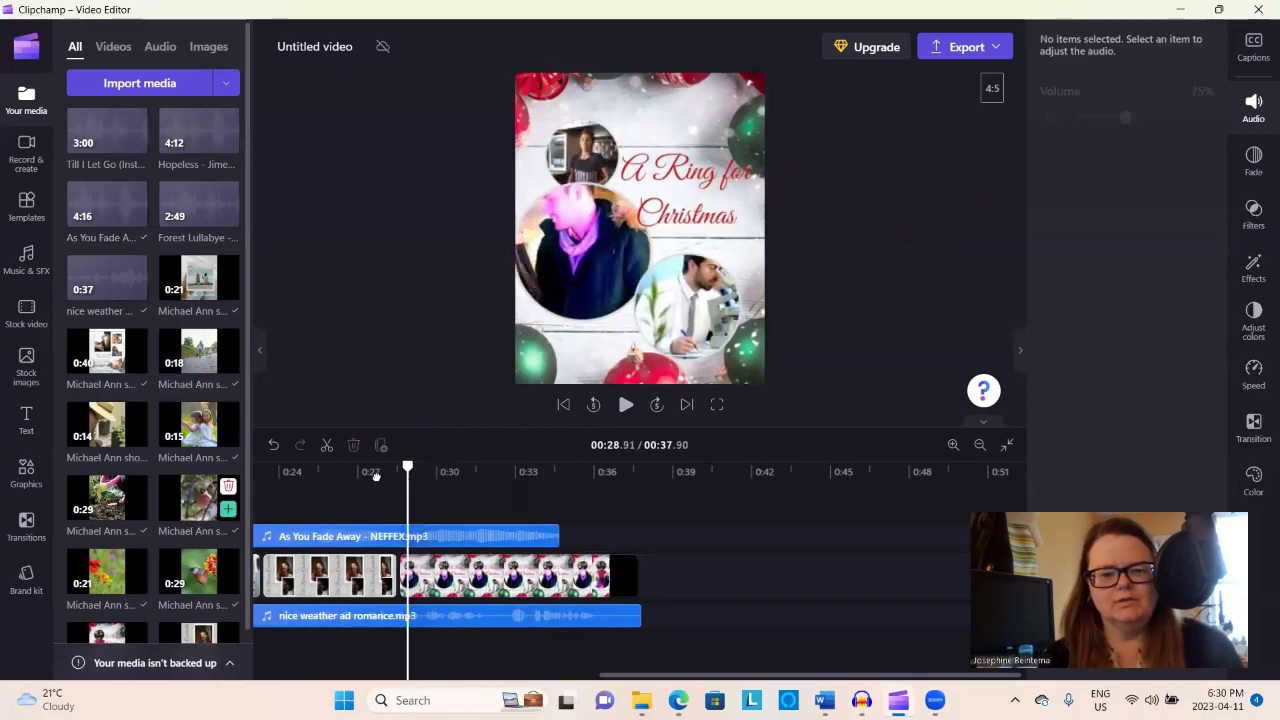
pyautogui.click(325, 445)
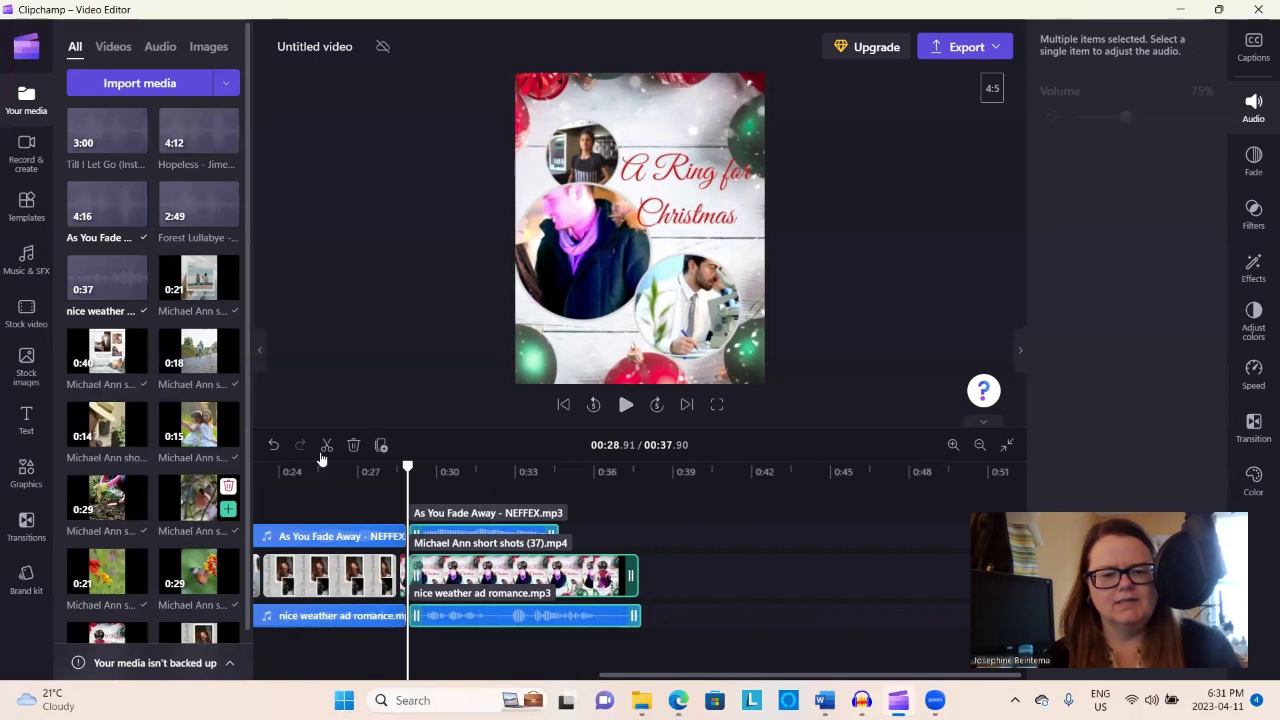
pyautogui.hotkey('ctrl', 'z')
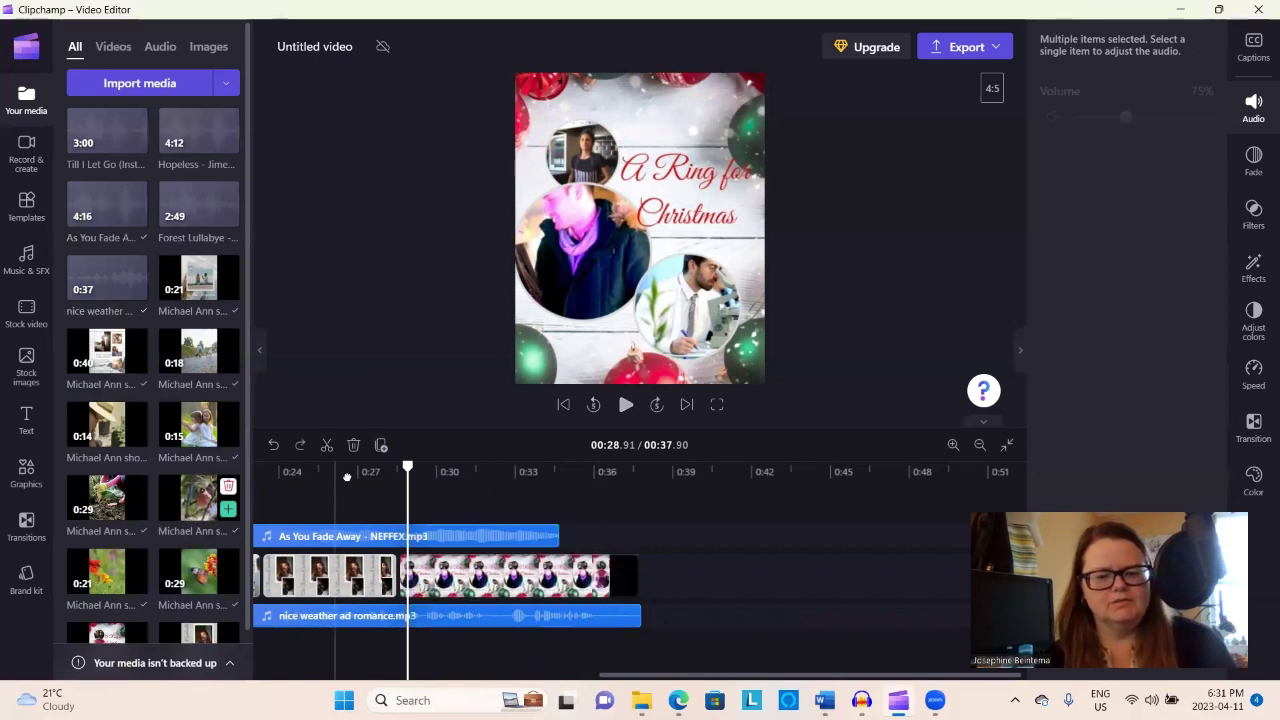
pyautogui.moveTo(407, 465); pyautogui.dragTo(404, 466)
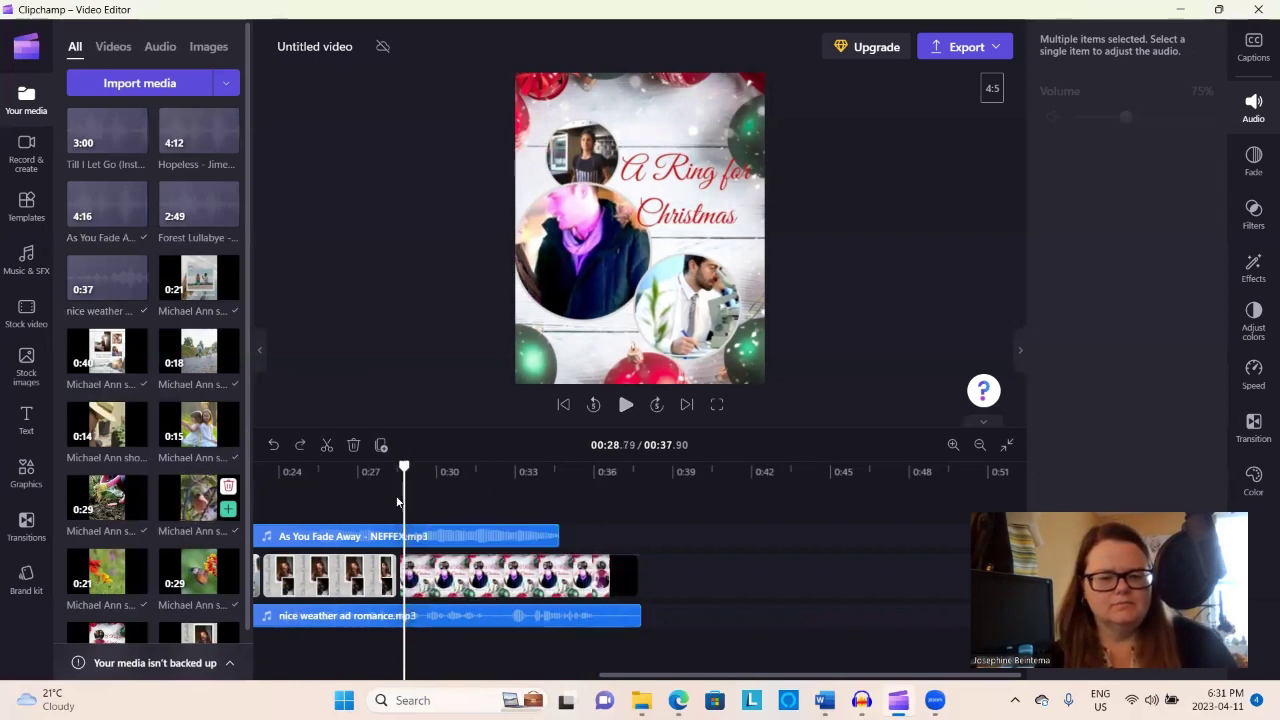
pyautogui.click(455, 536)
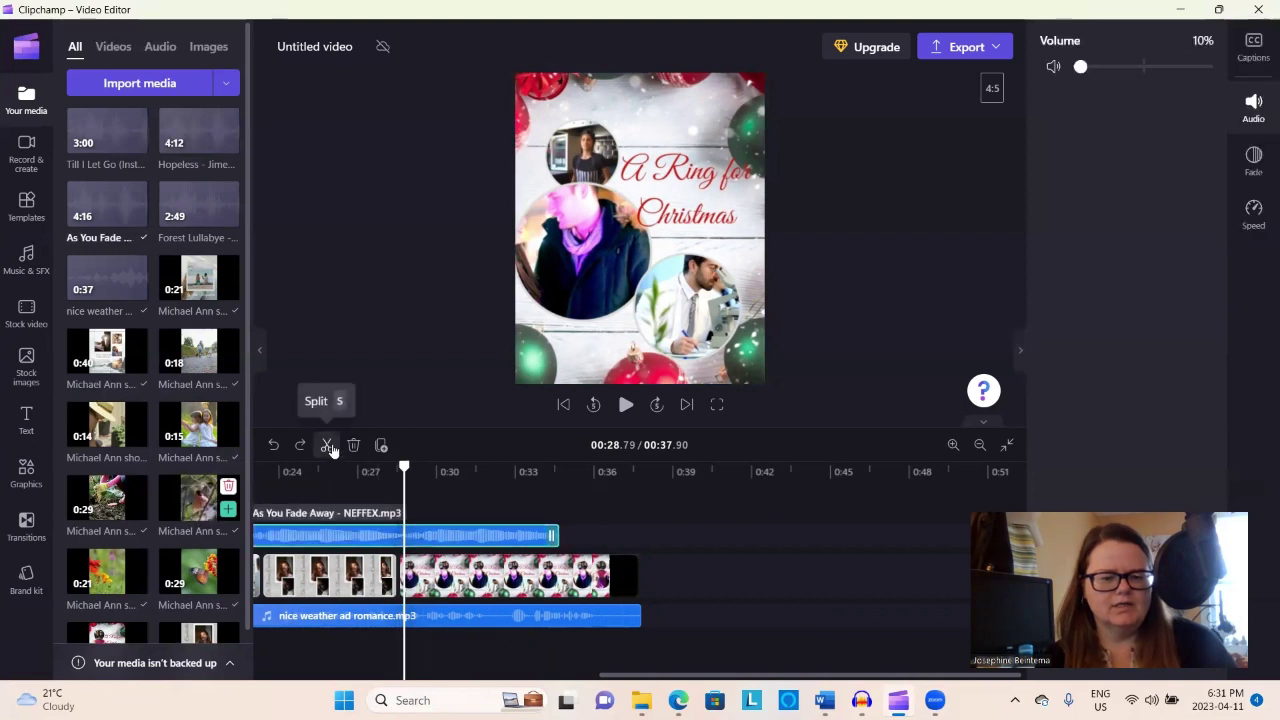
pyautogui.click(326, 444)
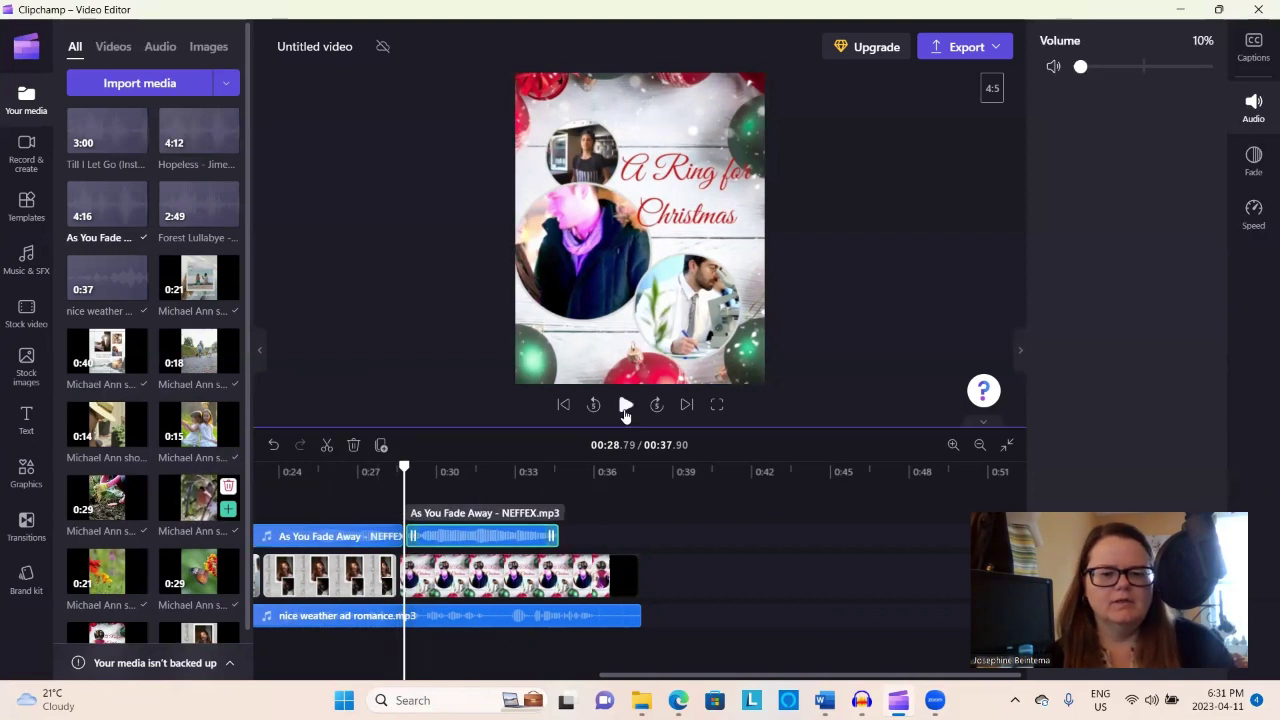
pyautogui.click(624, 406)
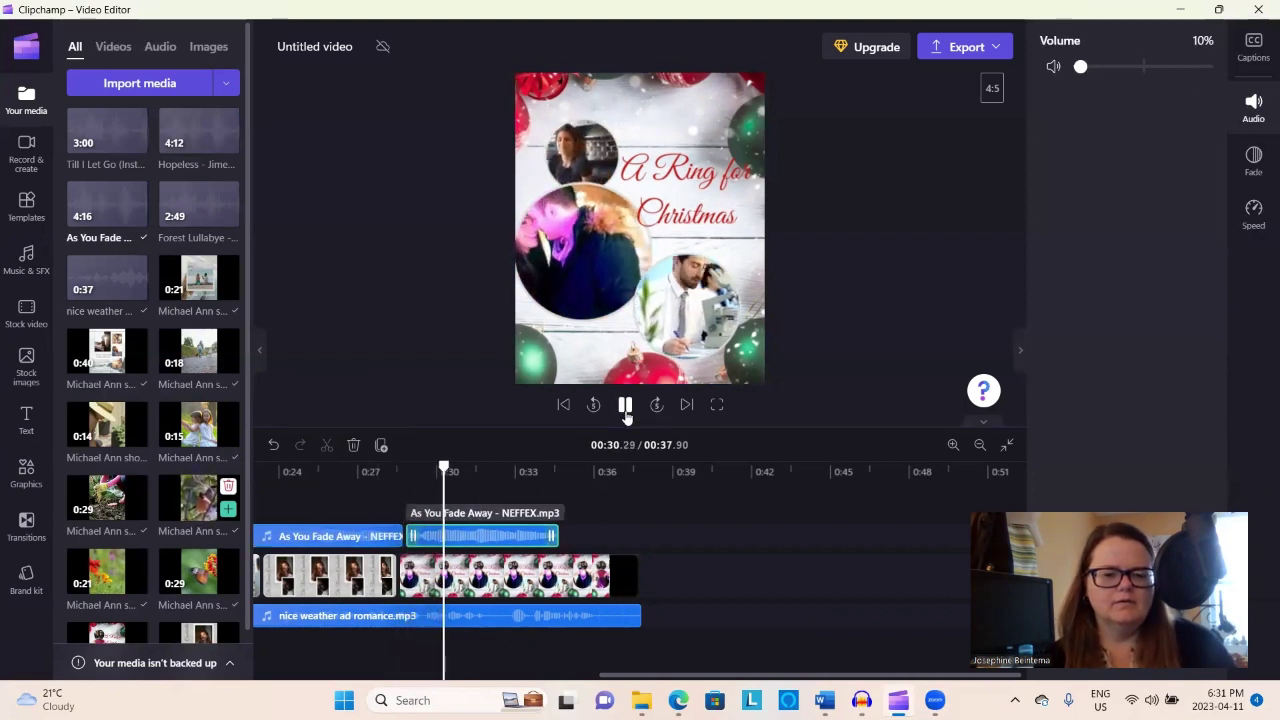
pyautogui.click(625, 408)
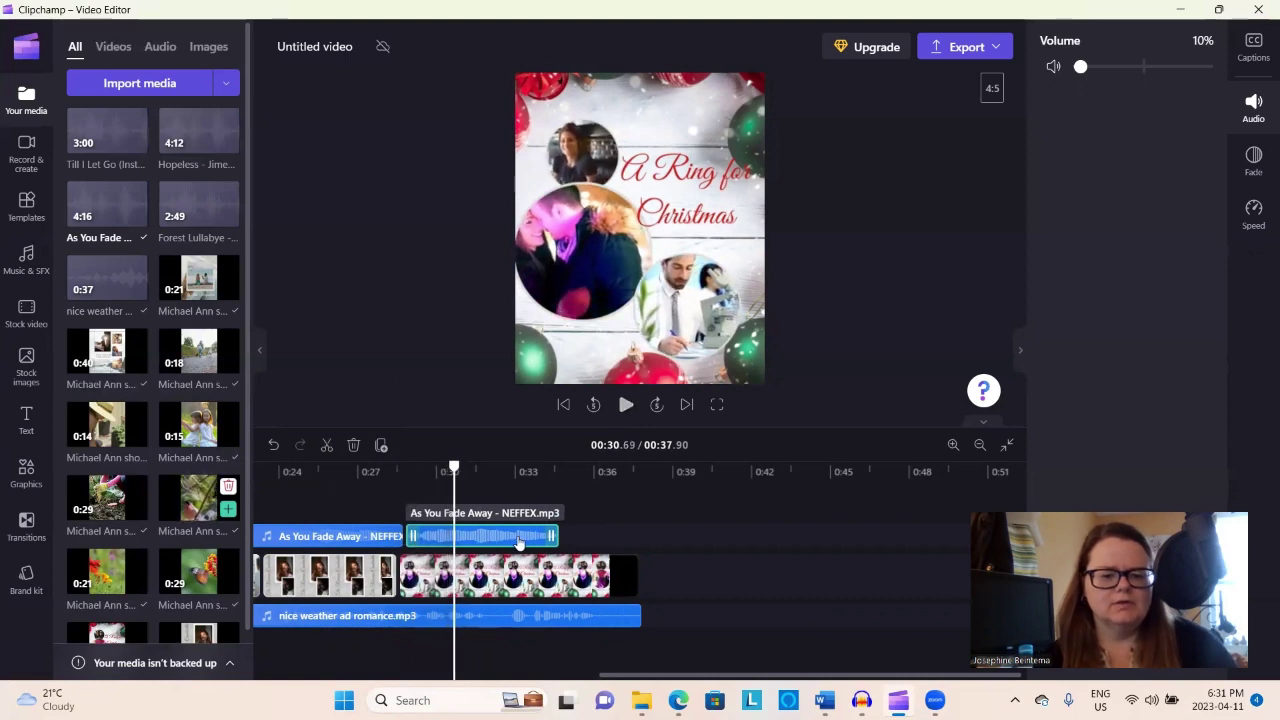
# Step: Duplicate the final music section with Ctrl+D and preview the ending
pyautogui.hotkey('ctrl', 'd')
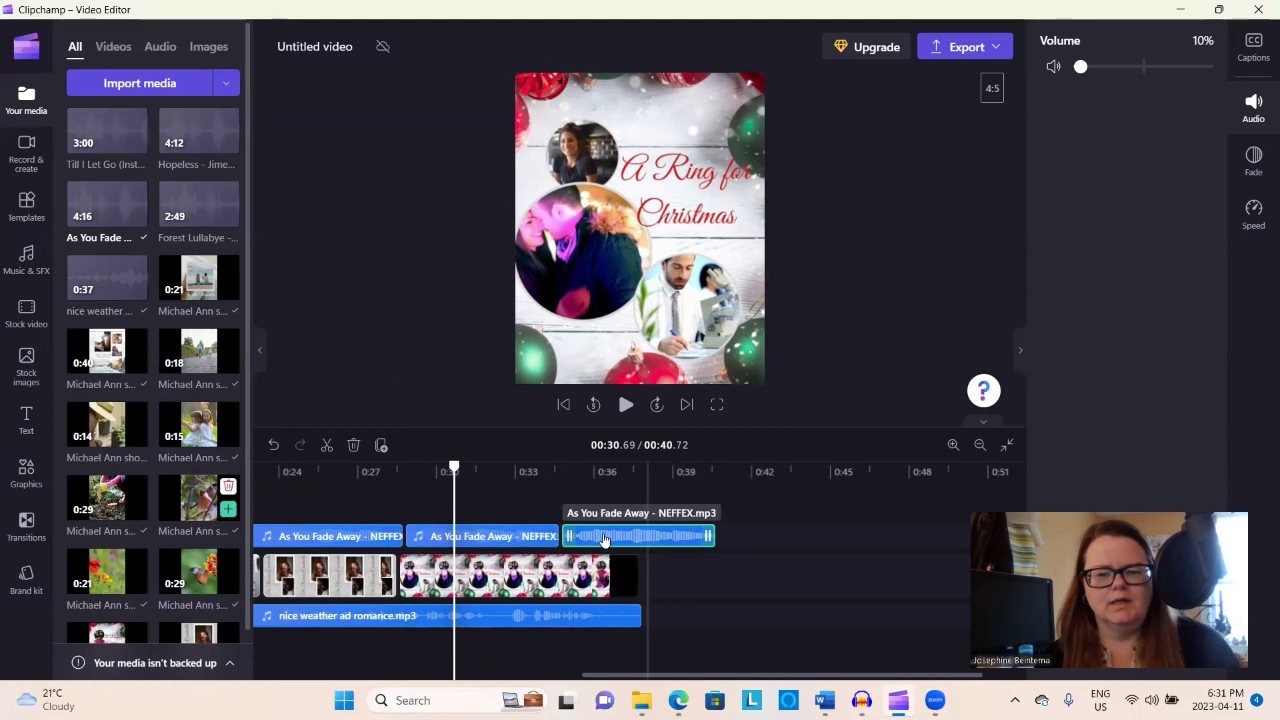
pyautogui.click(623, 410)
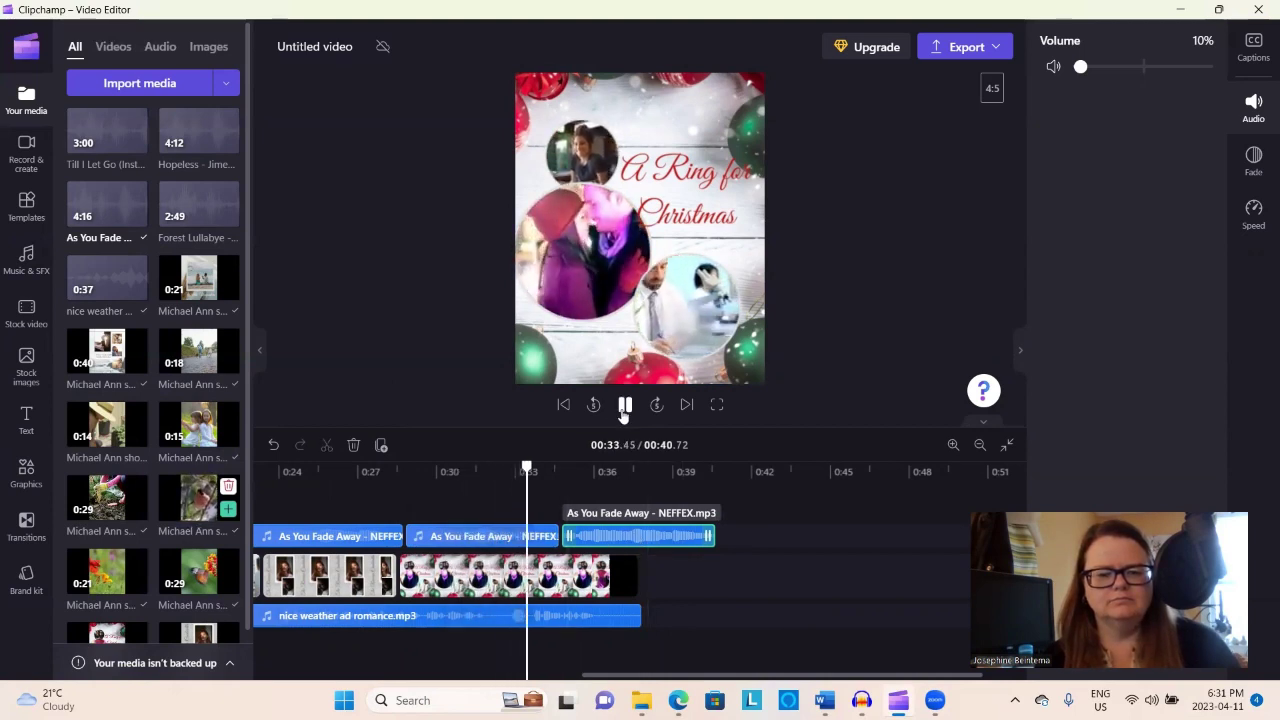
pyautogui.click(623, 410)
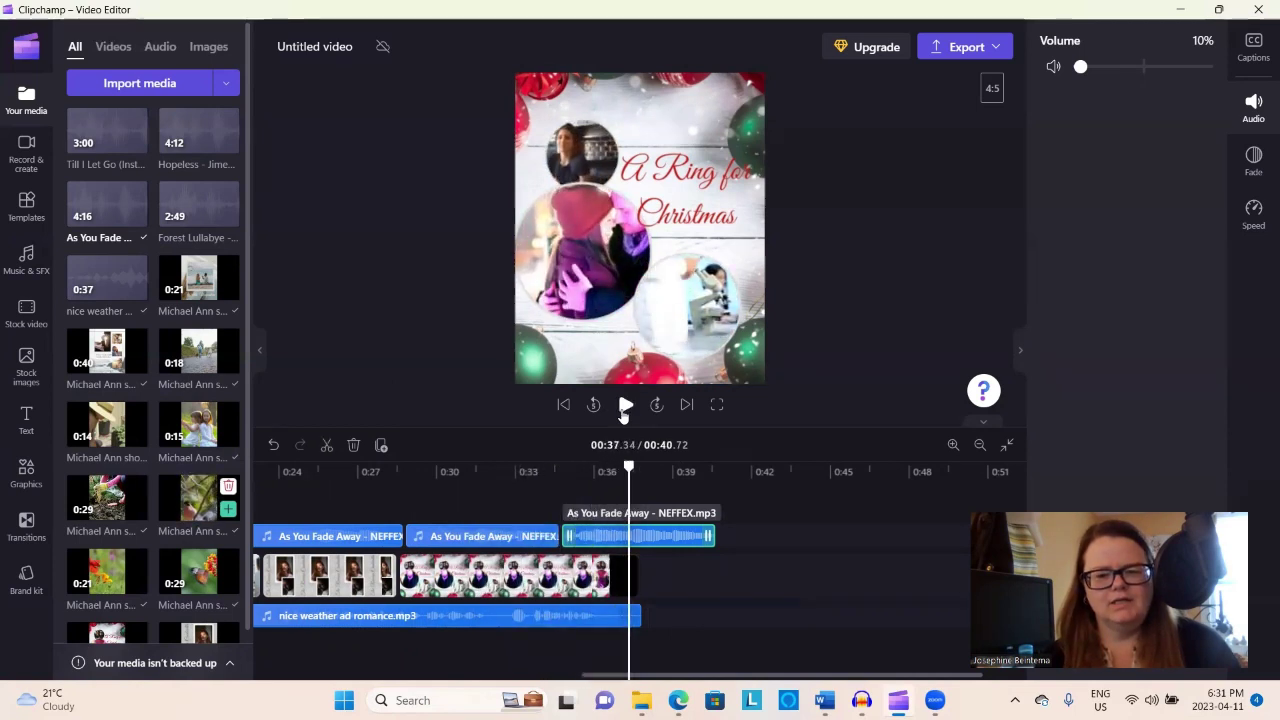
pyautogui.click(623, 410)
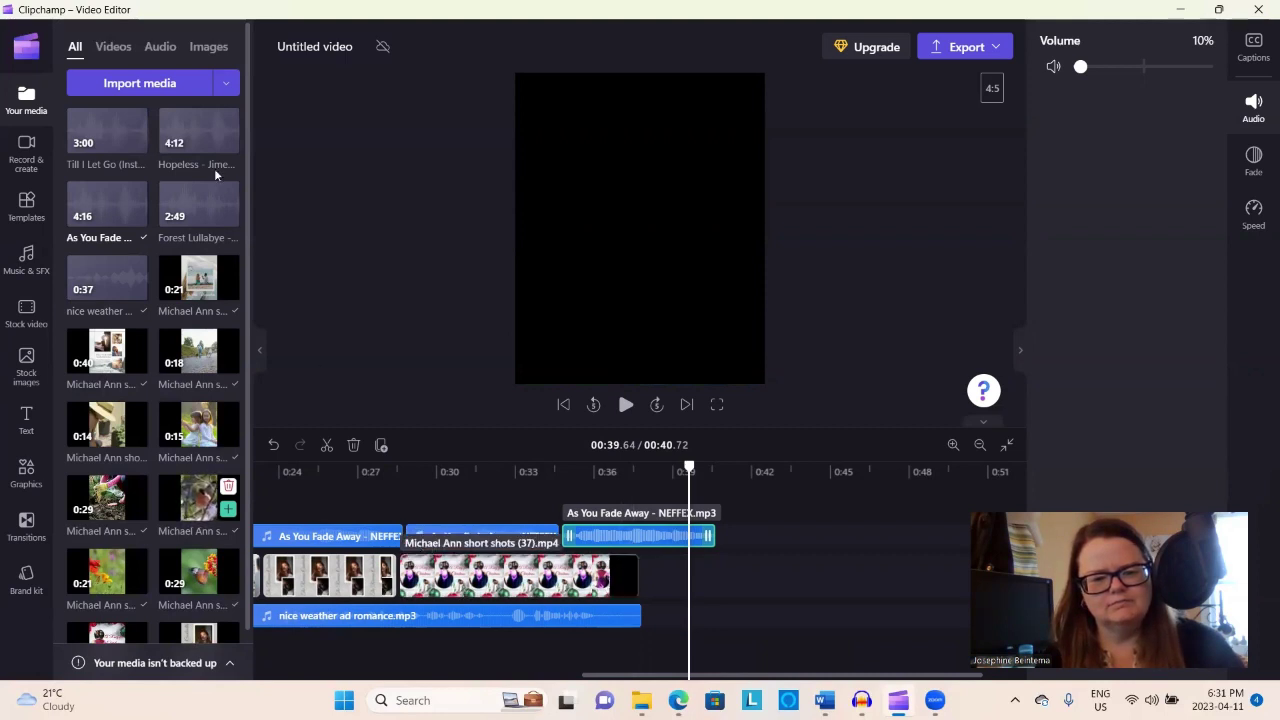
# Step: Append the shots (39).mp4 beach clip, cut it at 00:40.77, and trim it to end at 00:40.72
pyautogui.moveTo(197, 287)
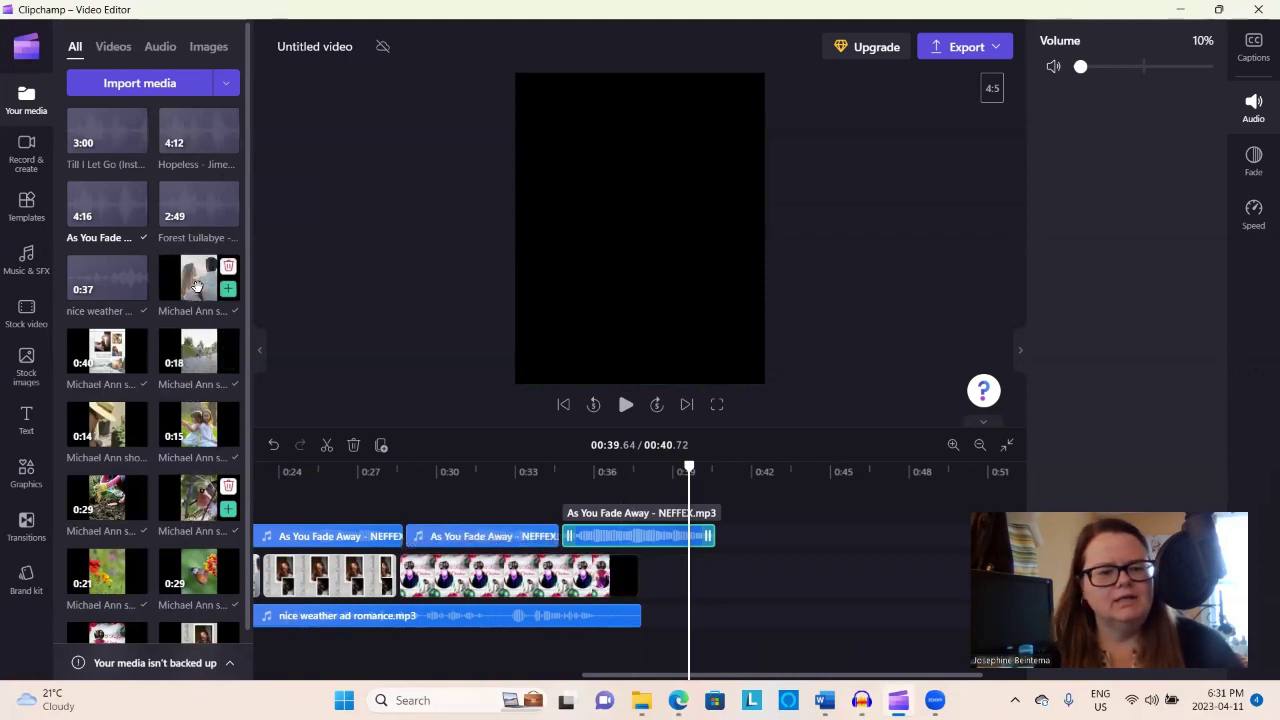
pyautogui.moveTo(376, 373); pyautogui.dragTo(657, 585)
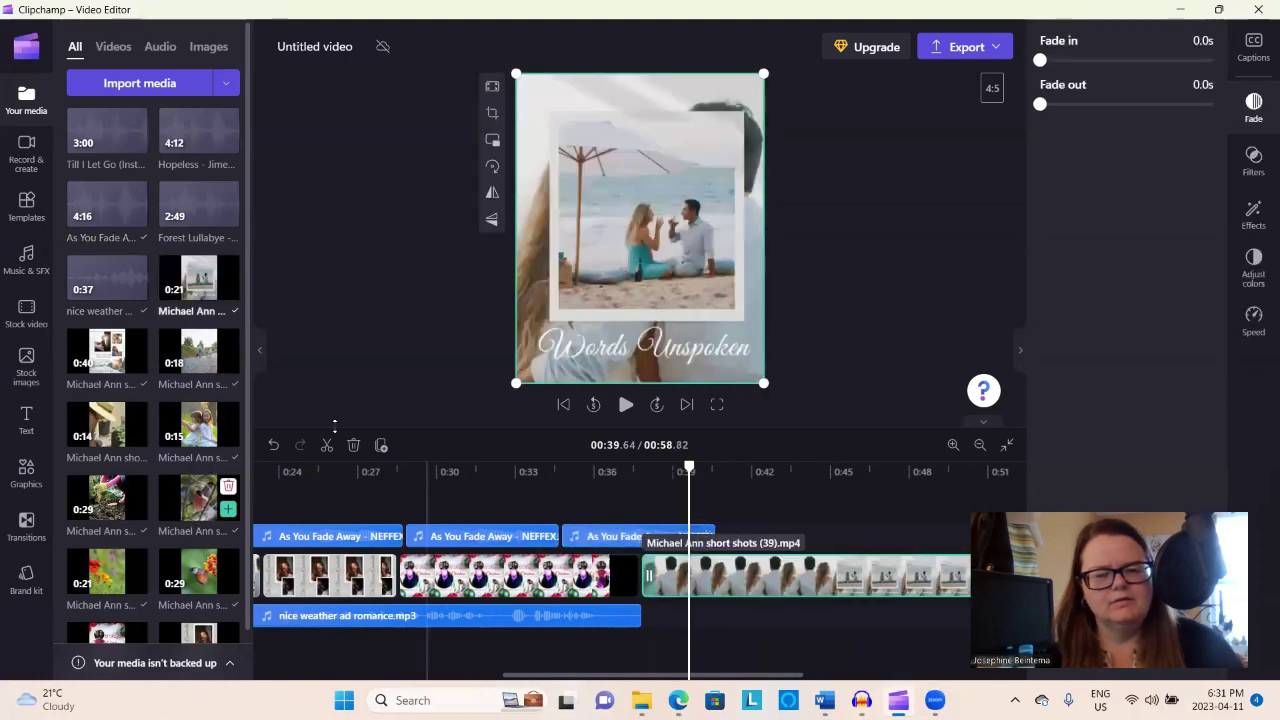
pyautogui.click(622, 410)
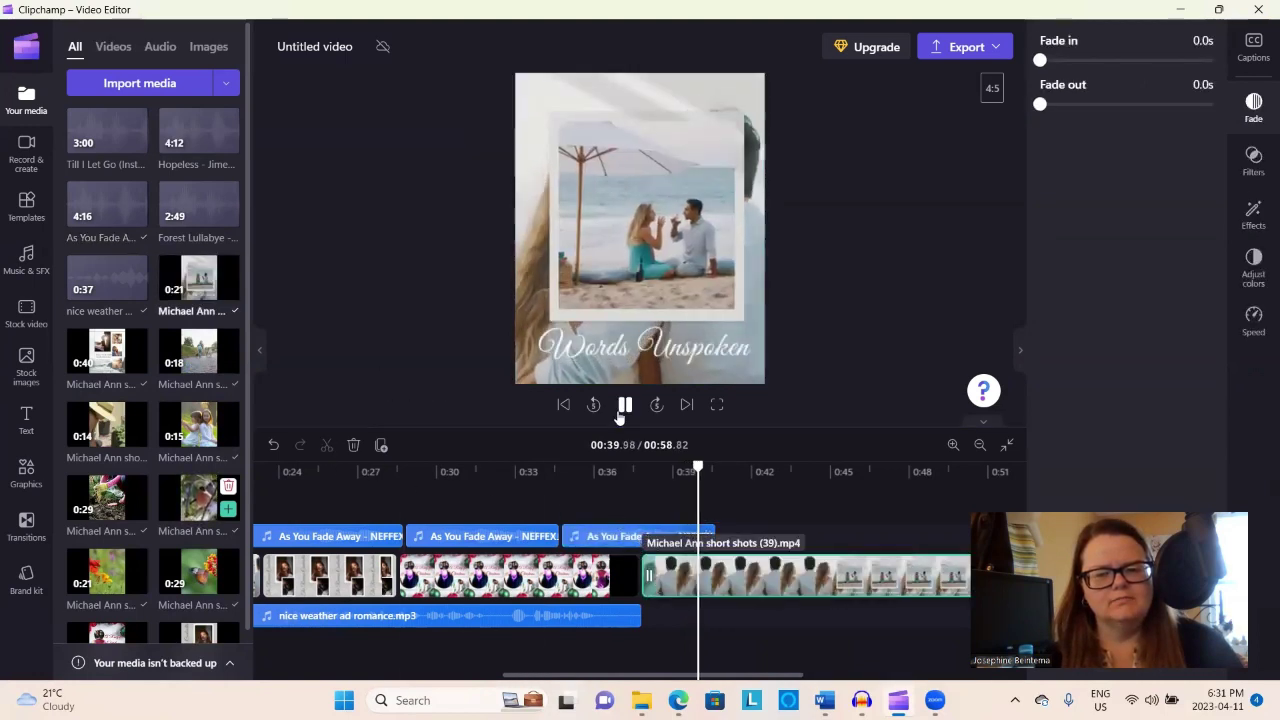
pyautogui.click(622, 410)
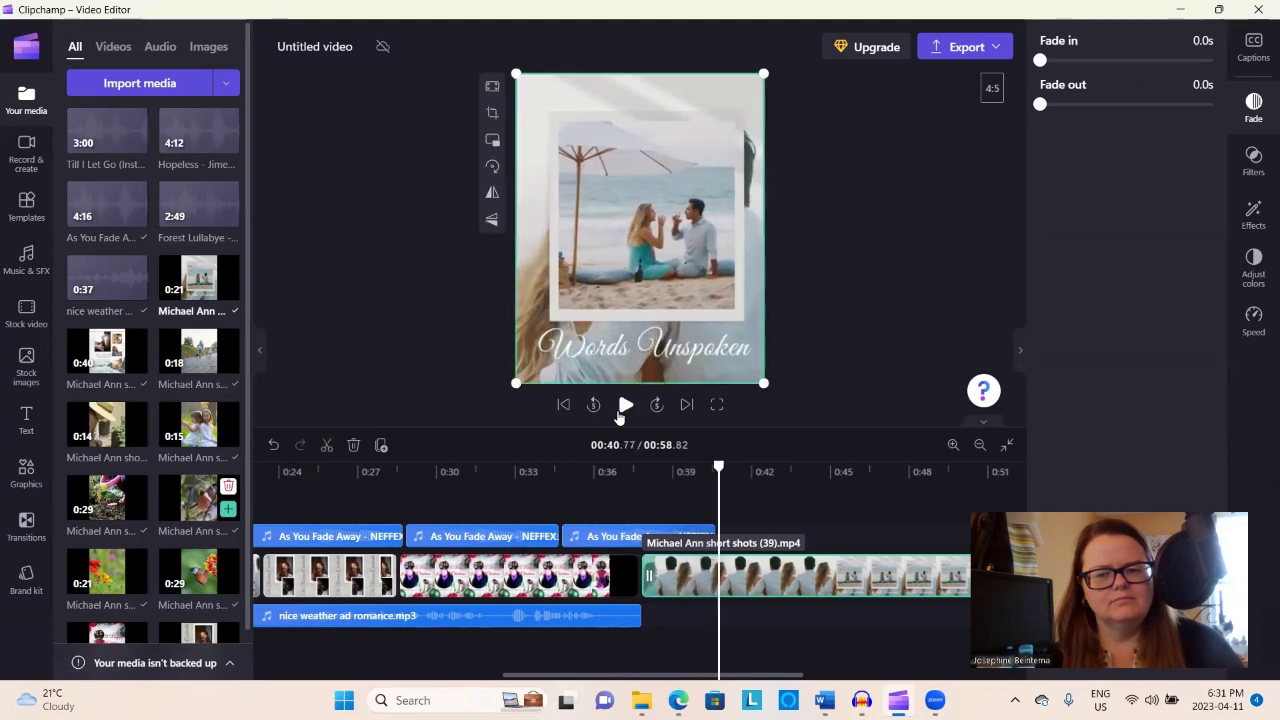
pyautogui.click(327, 448)
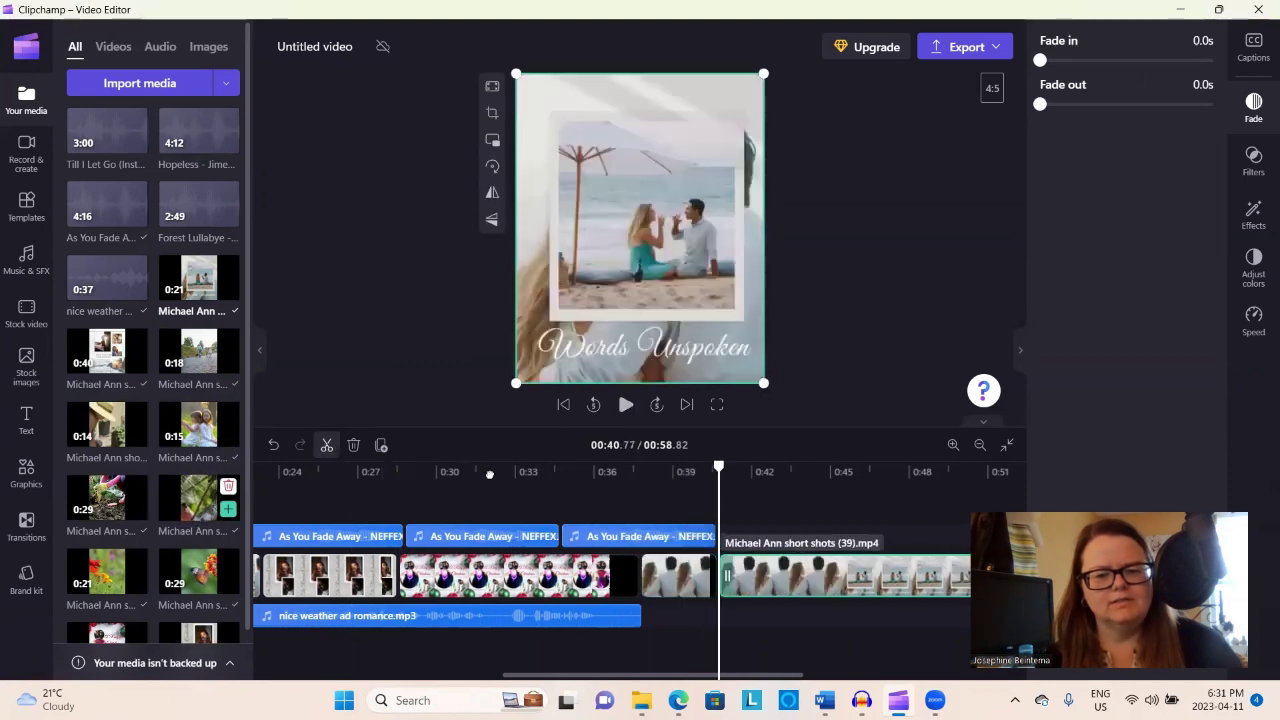
pyautogui.click(354, 448)
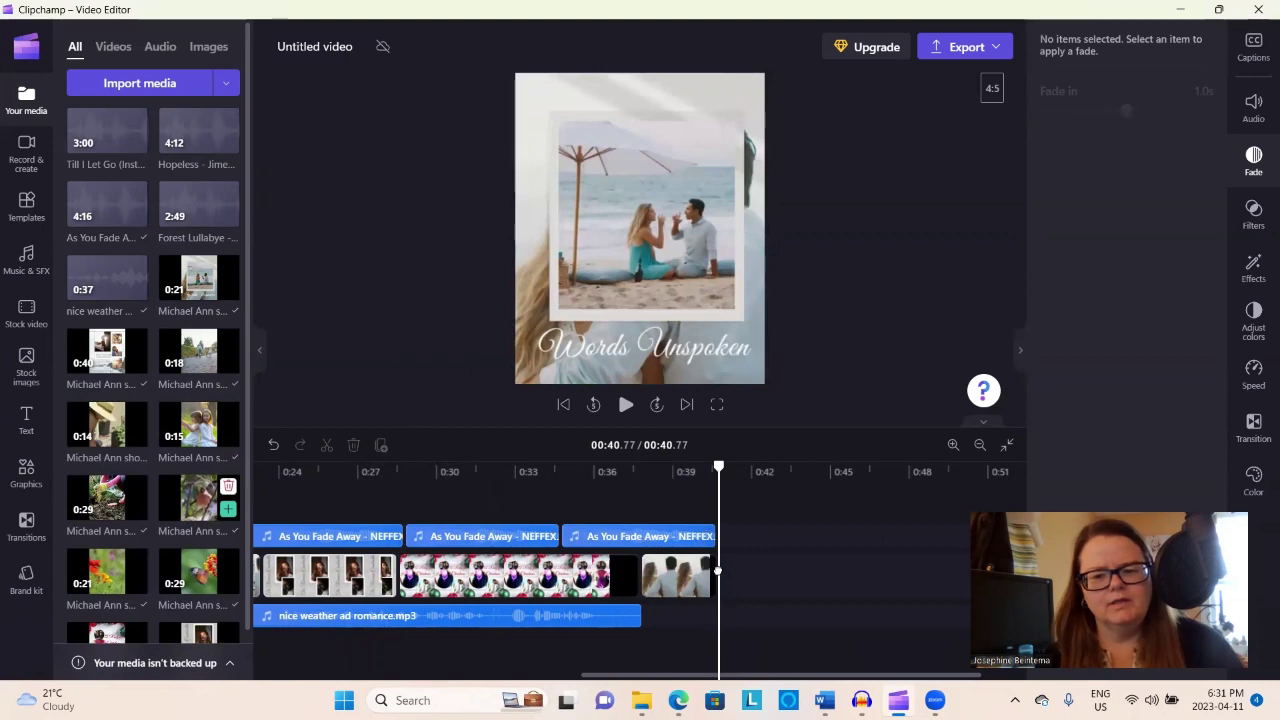
pyautogui.moveTo(710, 567); pyautogui.dragTo(708, 564)
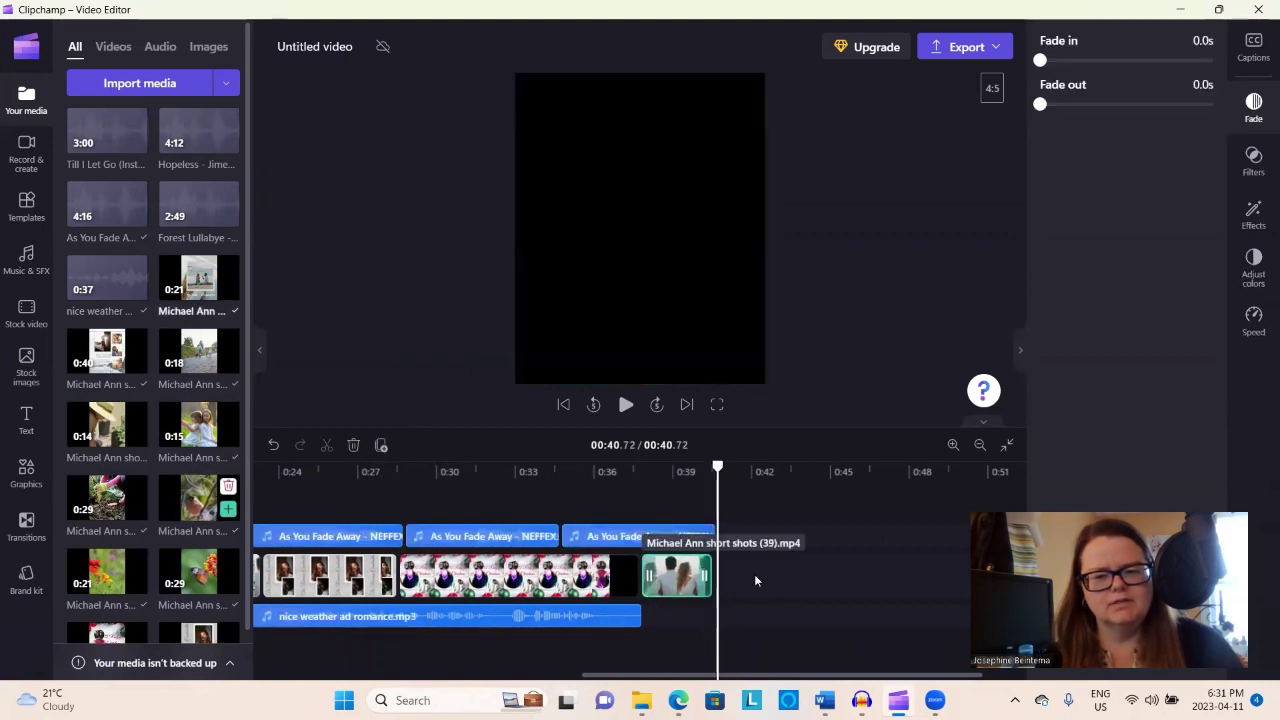
pyautogui.click(754, 580)
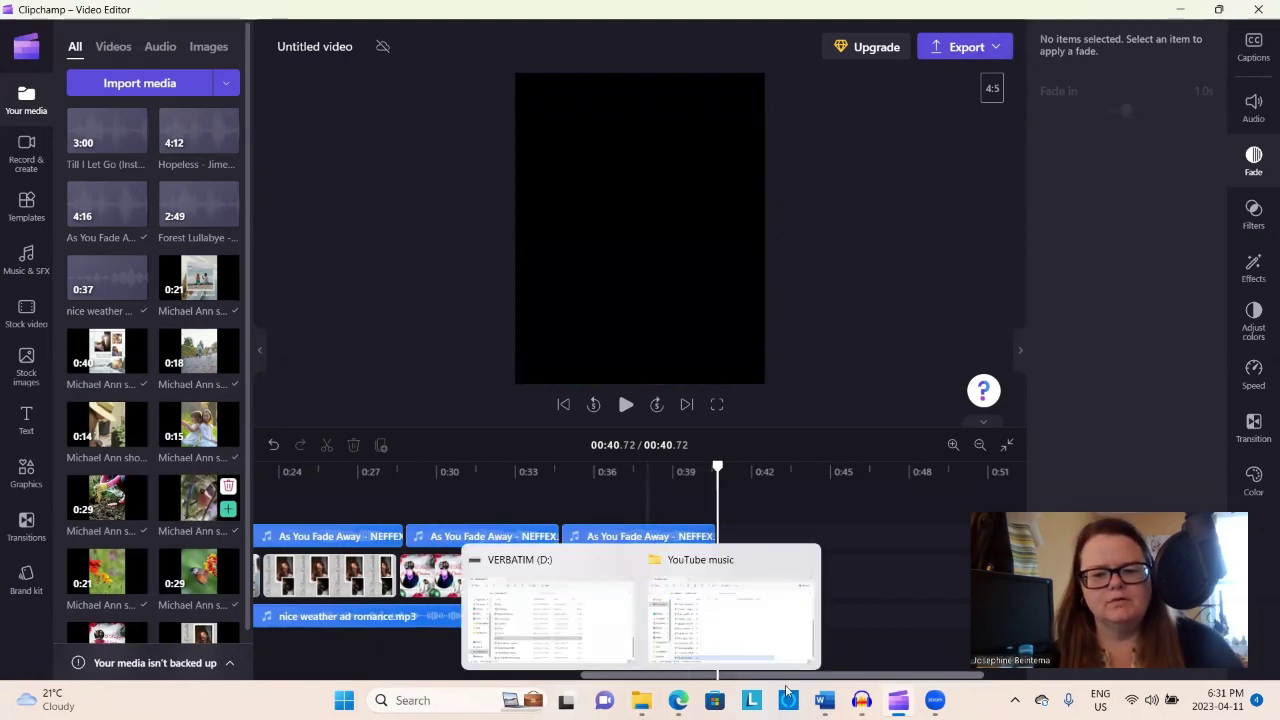
pyautogui.moveTo(864, 698)
pyautogui.moveTo(873, 678); pyautogui.dragTo(420, 677)
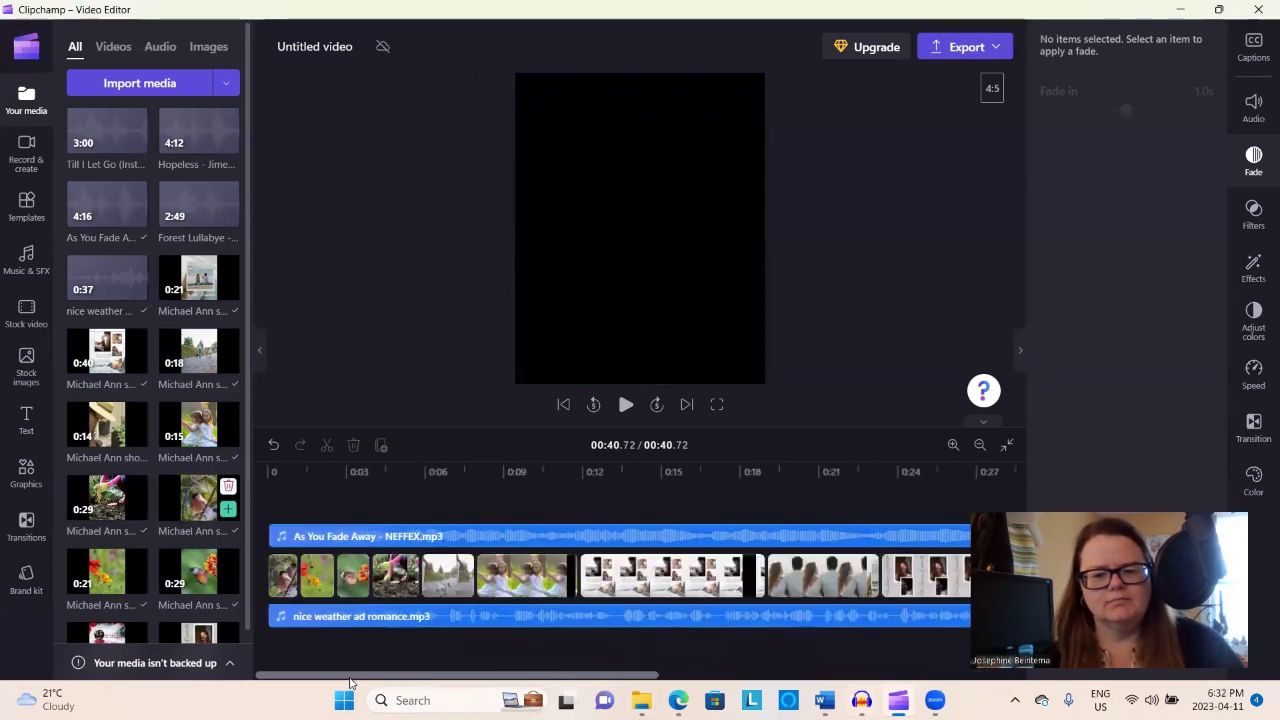
pyautogui.click(270, 498)
pyautogui.click(622, 412)
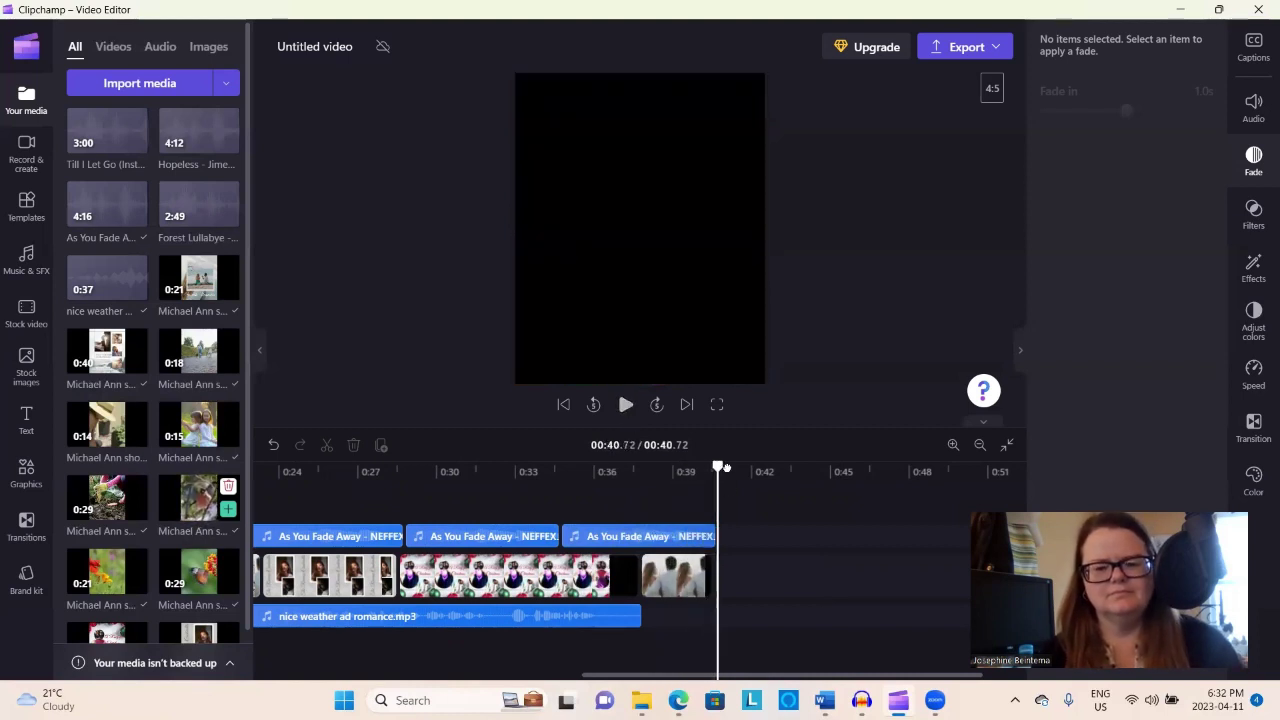
# Step: Give the last As You Fade Away audio clip a 0.4-second fade-out
pyautogui.moveTo(717, 465); pyautogui.dragTo(701, 465)
pyautogui.click(617, 536)
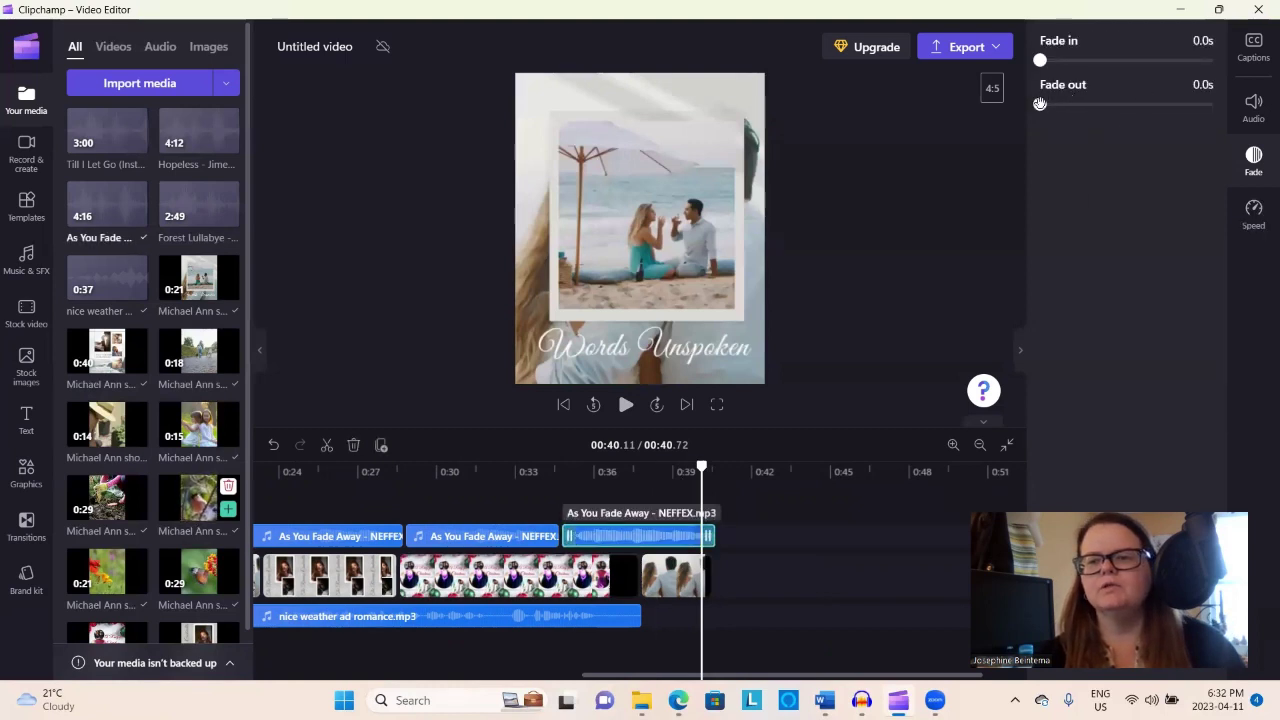
pyautogui.moveTo(1040, 104); pyautogui.dragTo(1074, 104)
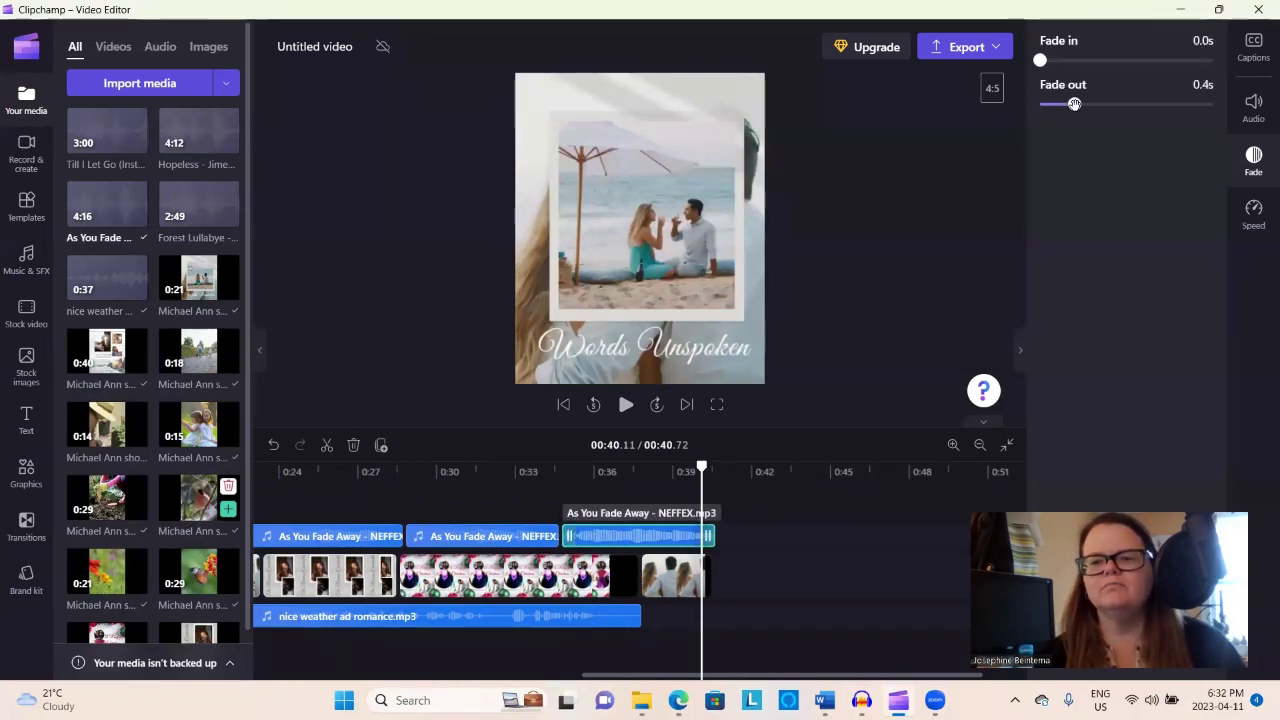
# Step: Check the Export quality options, then close them without exporting
pyautogui.click(996, 50)
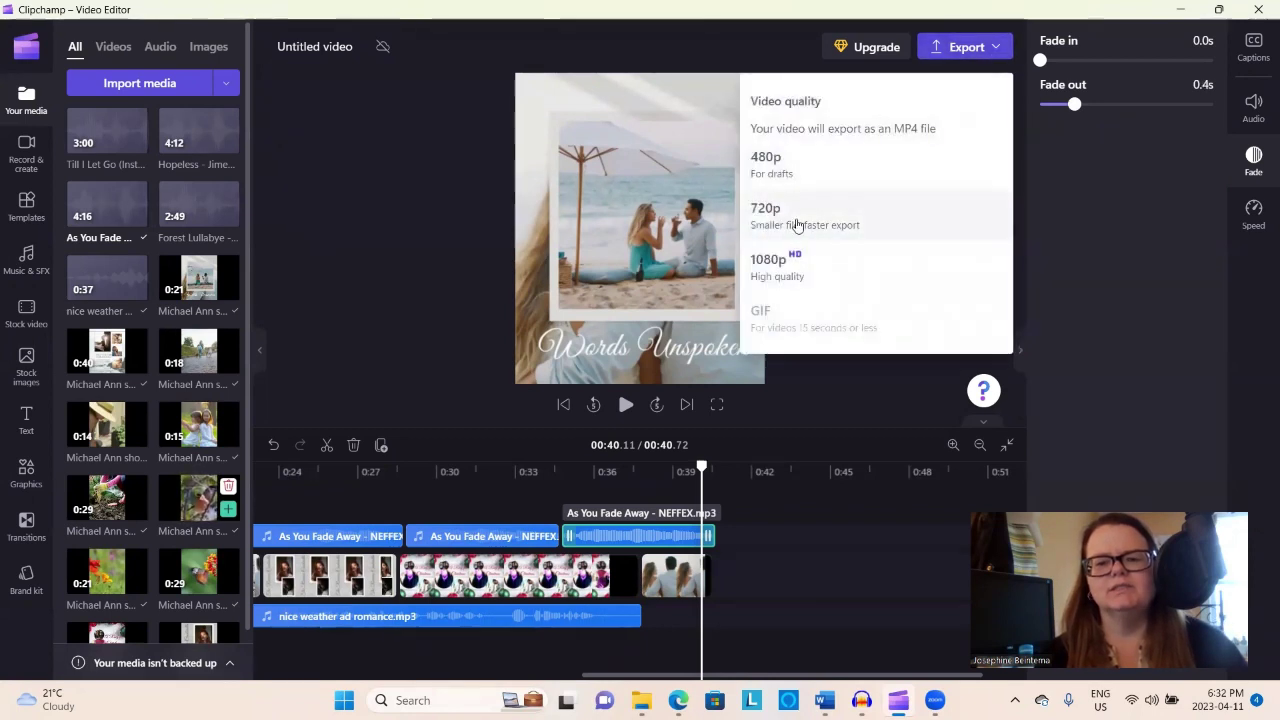
pyautogui.click(785, 391)
pyautogui.moveTo(678, 700)
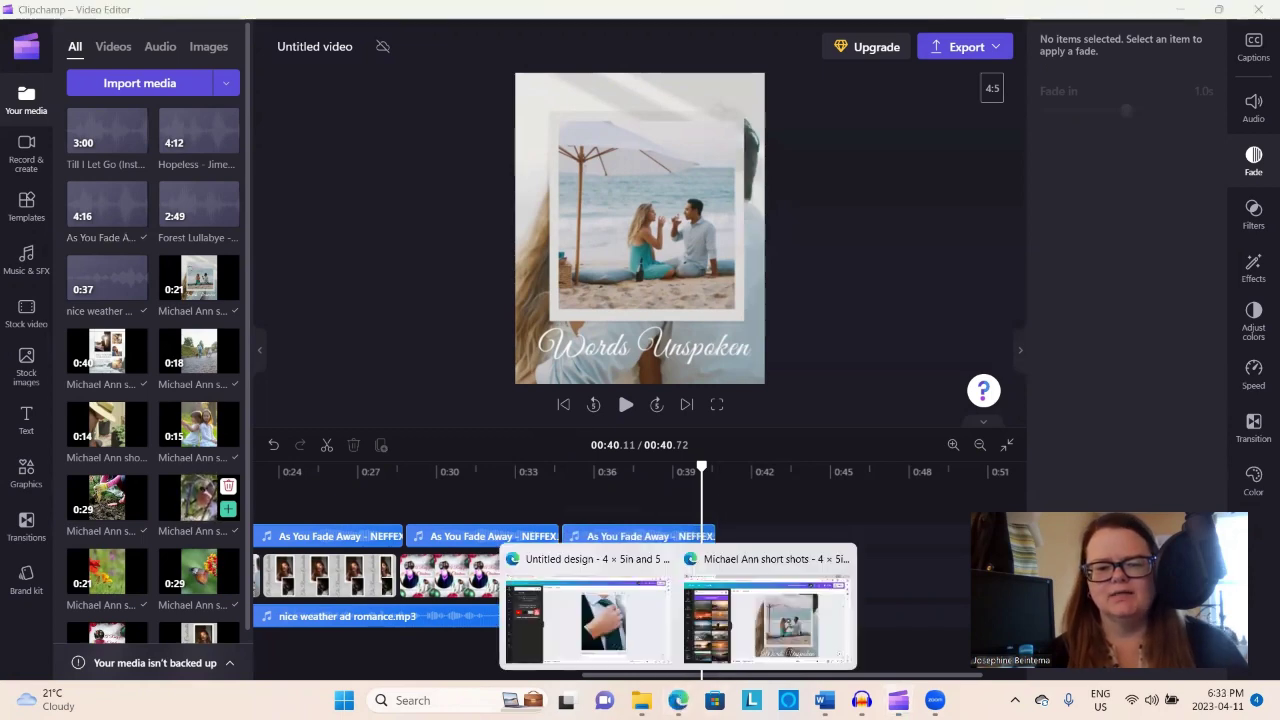
# Step: Bring up Canva's Untitled design and scroll down to the wedding couple clip on page 25
pyautogui.click(770, 628)
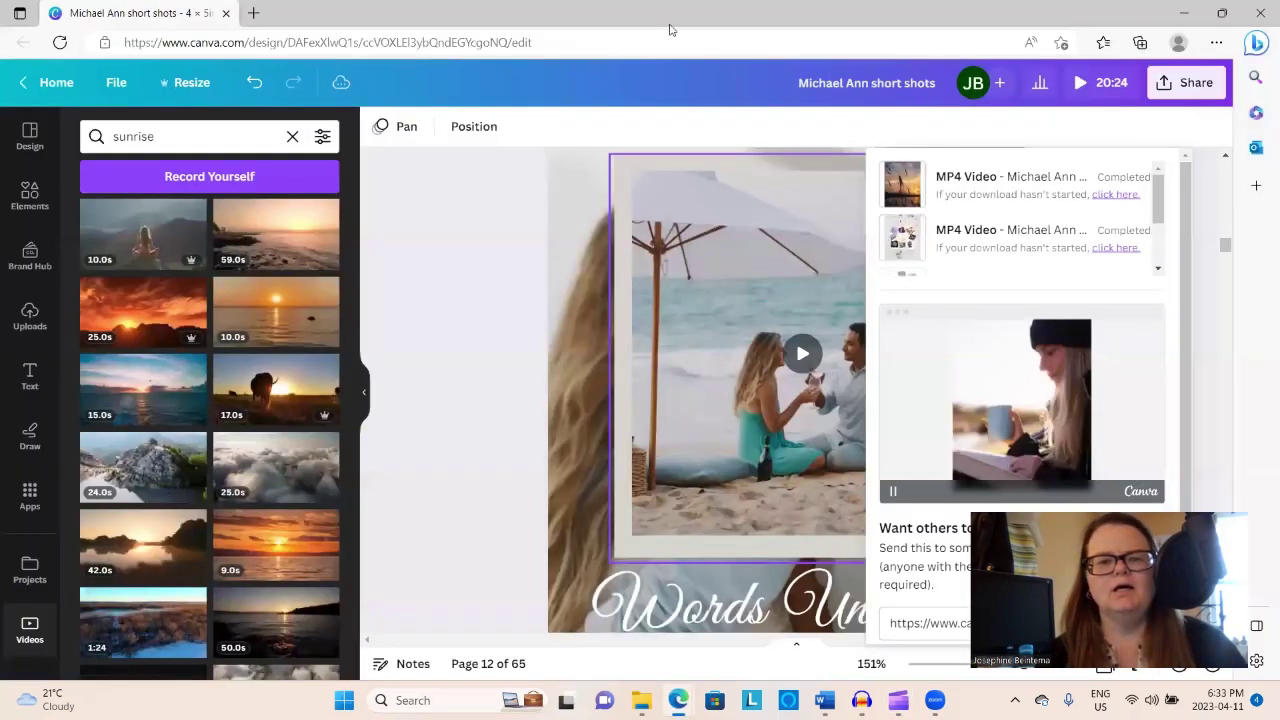
pyautogui.moveTo(678, 700)
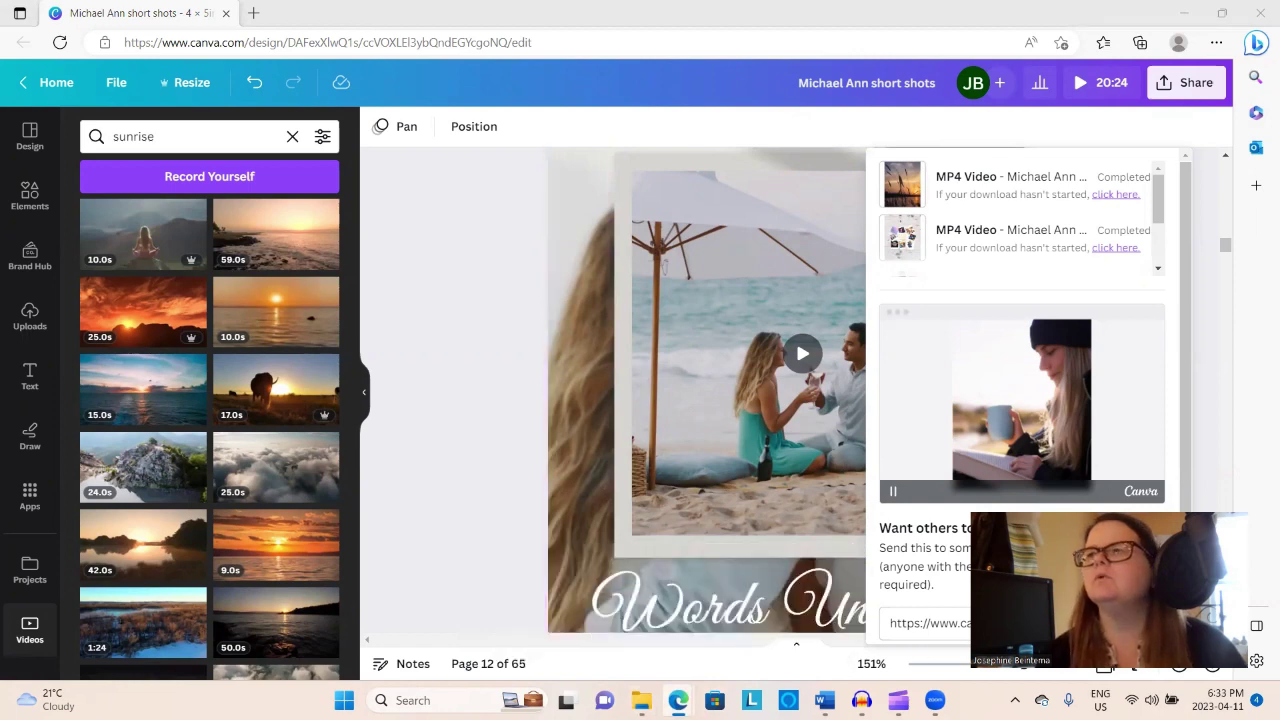
pyautogui.hotkey('alt', 'Tab')
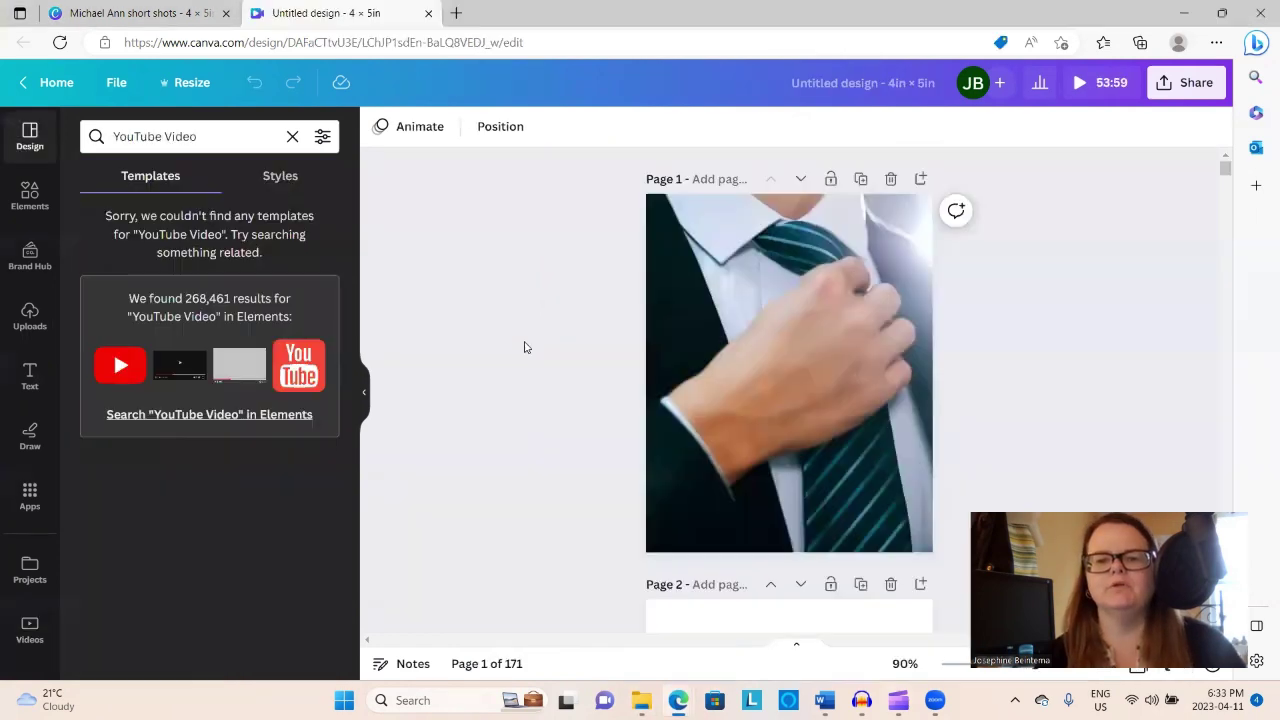
pyautogui.scroll(-10, 570, 412)
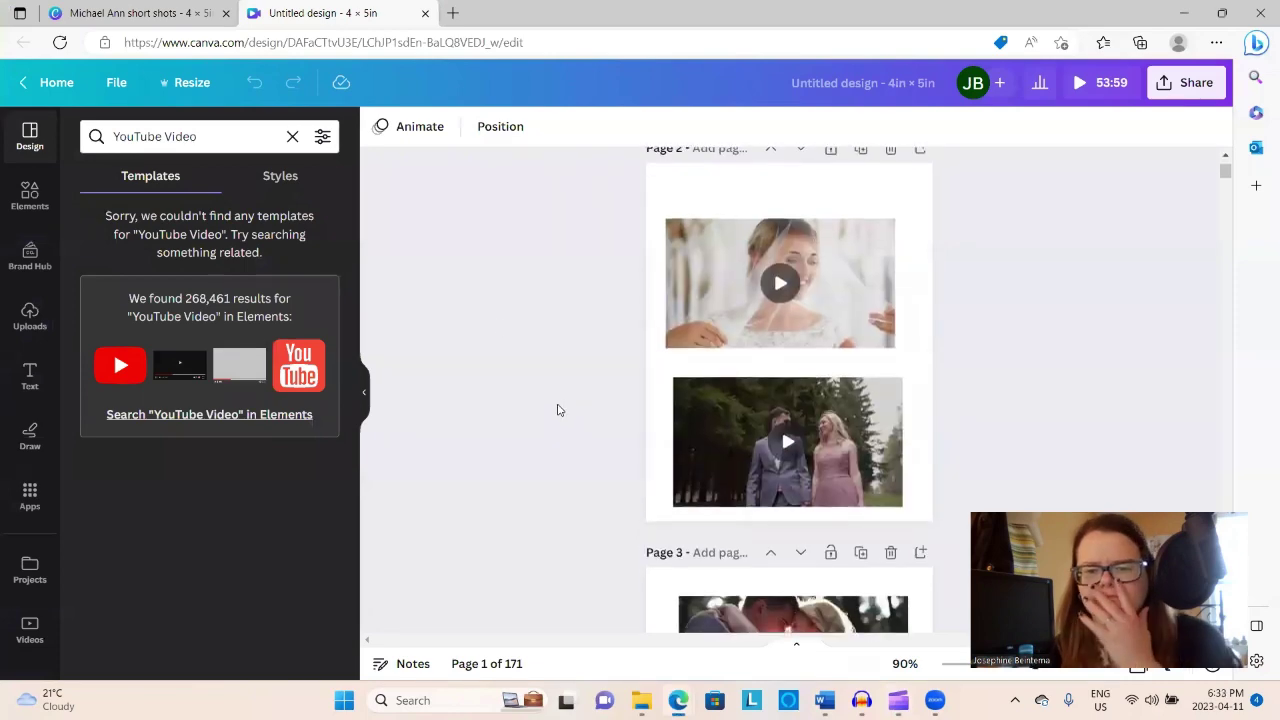
pyautogui.scroll(-15, 545, 423)
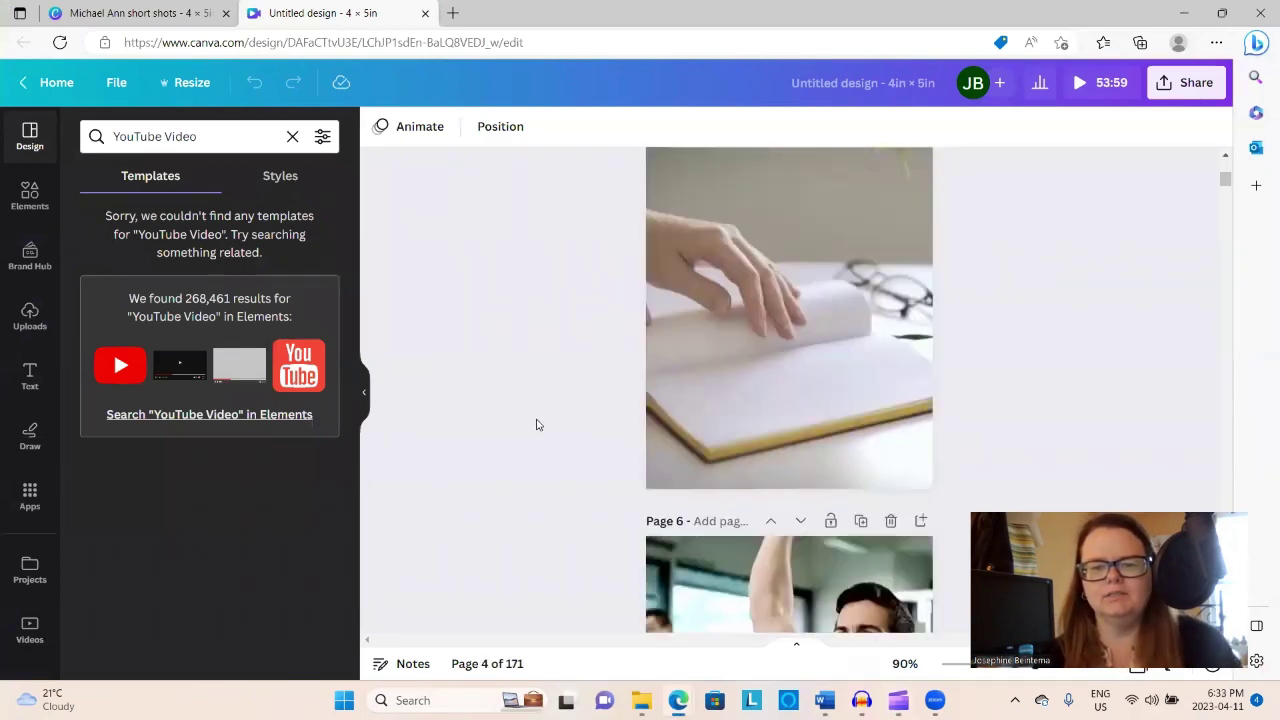
pyautogui.scroll(-15, 536, 432)
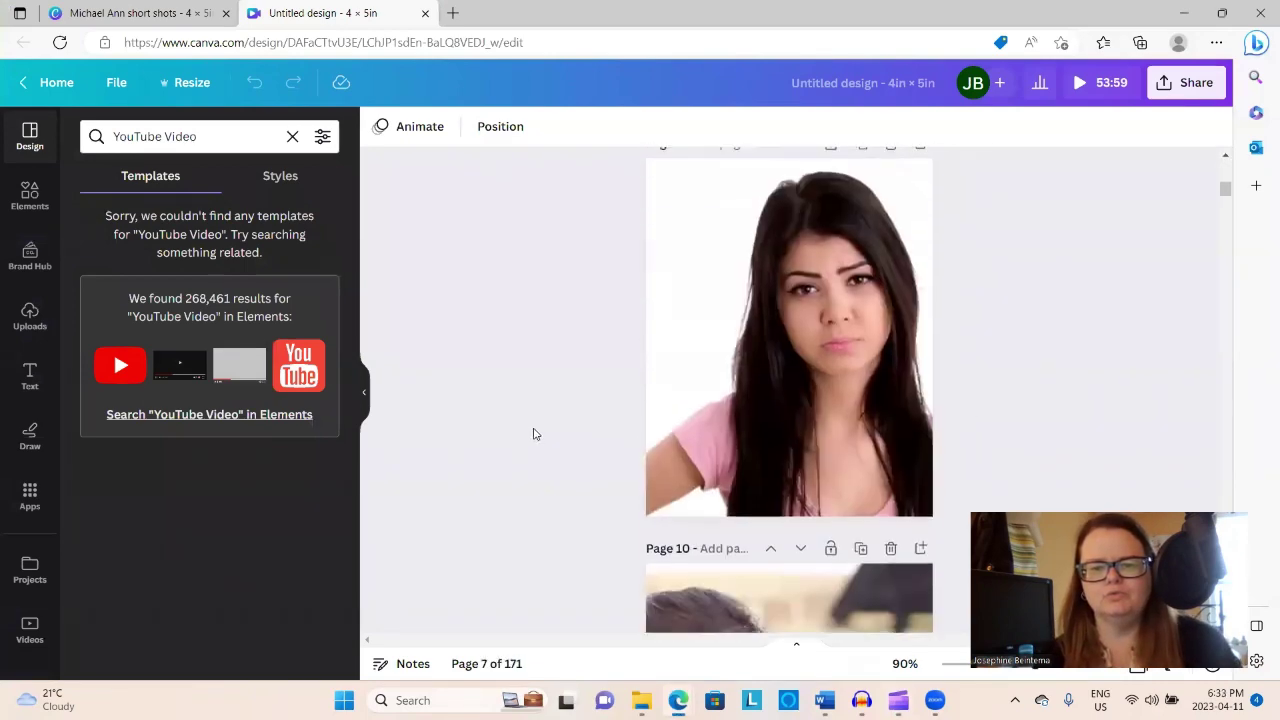
pyautogui.scroll(-15, 535, 445)
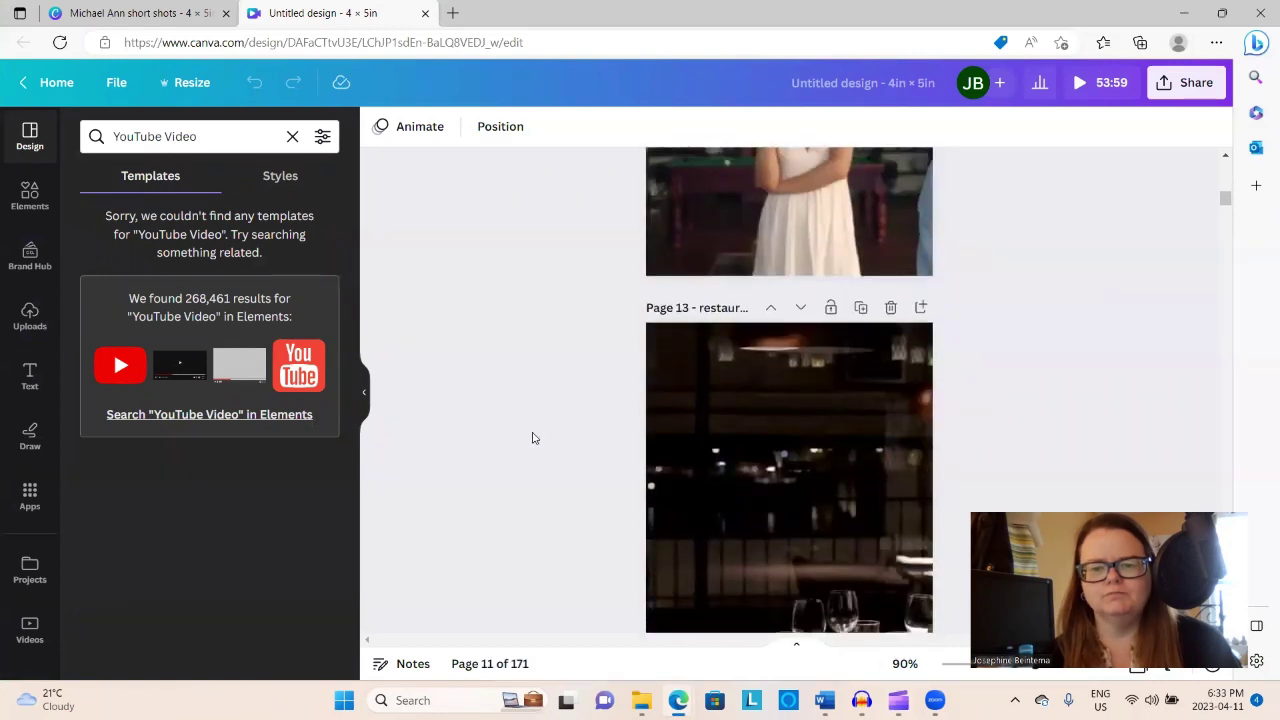
pyautogui.scroll(-15, 540, 465)
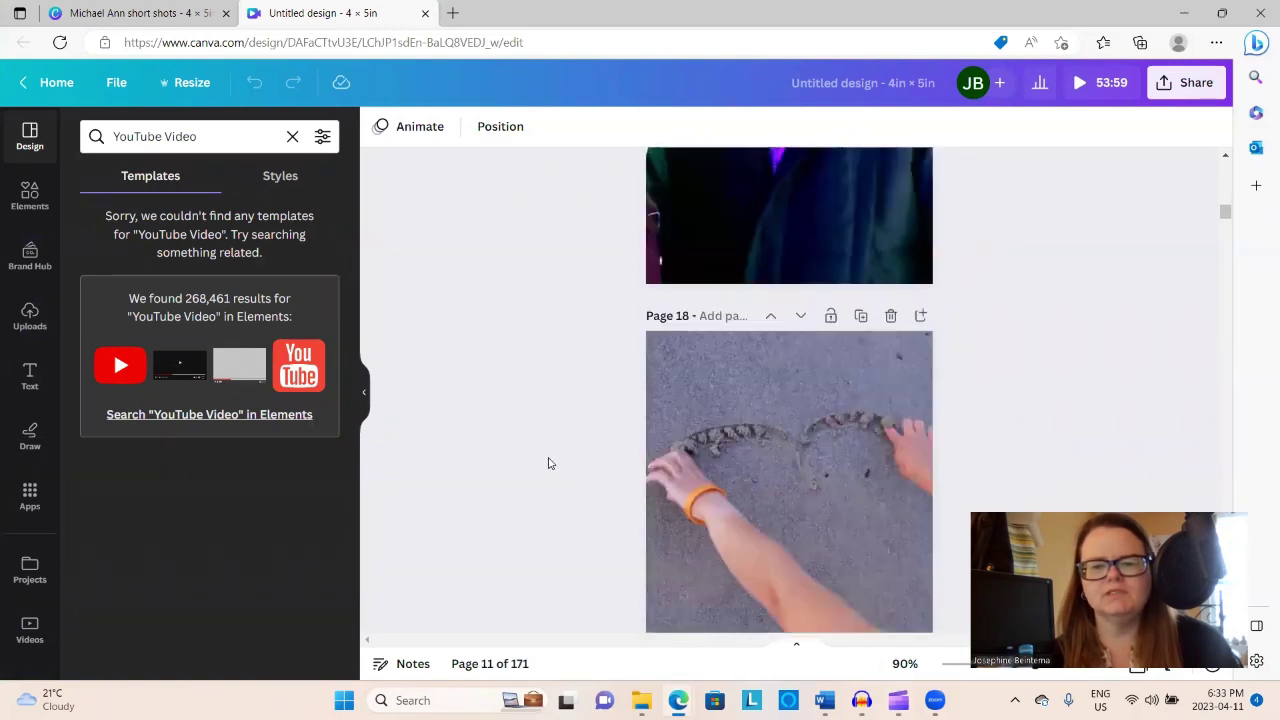
pyautogui.scroll(-12, 546, 466)
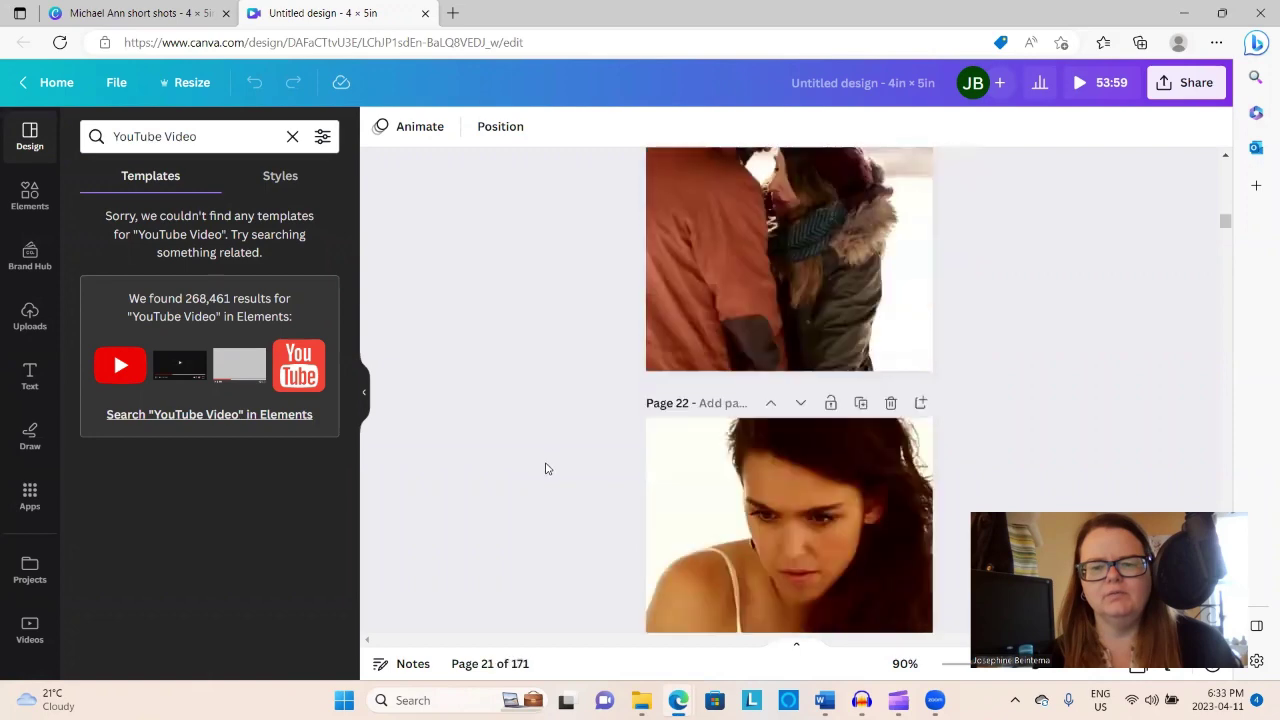
pyautogui.scroll(-8, 546, 464)
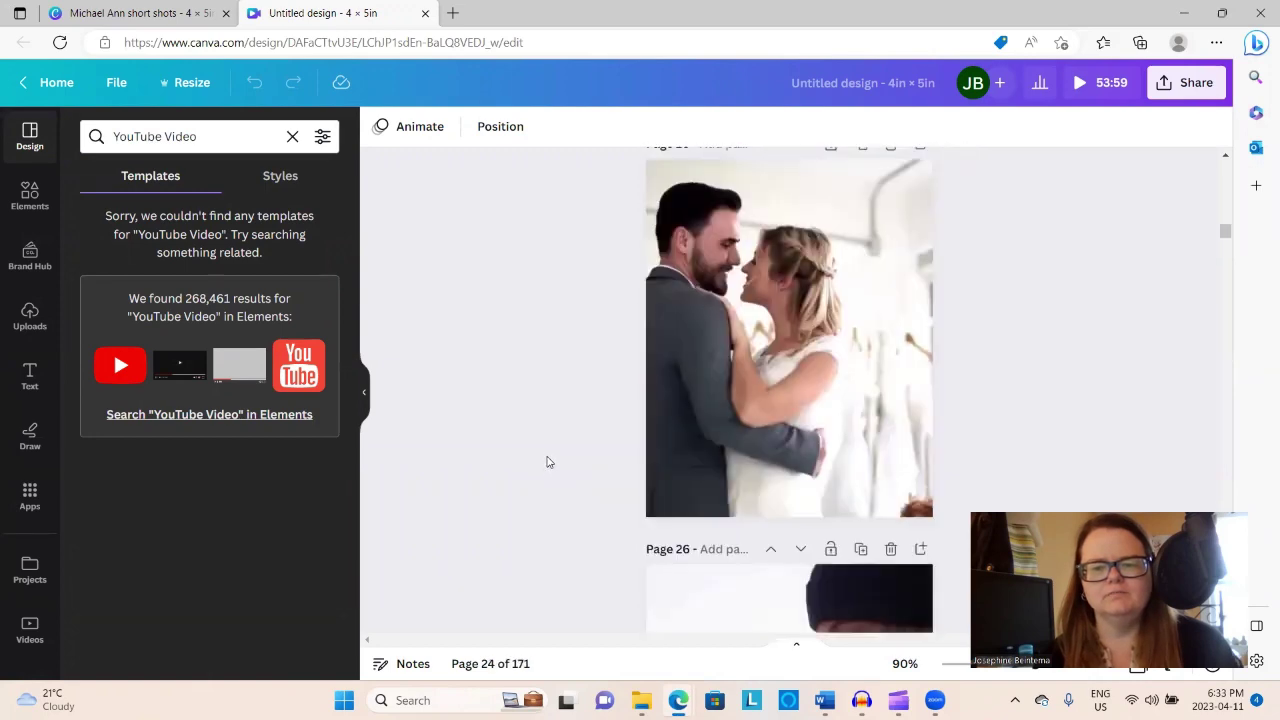
# Step: Select and preview the page 25 wedding couple video, leaving its crop unchanged
pyautogui.click(773, 370)
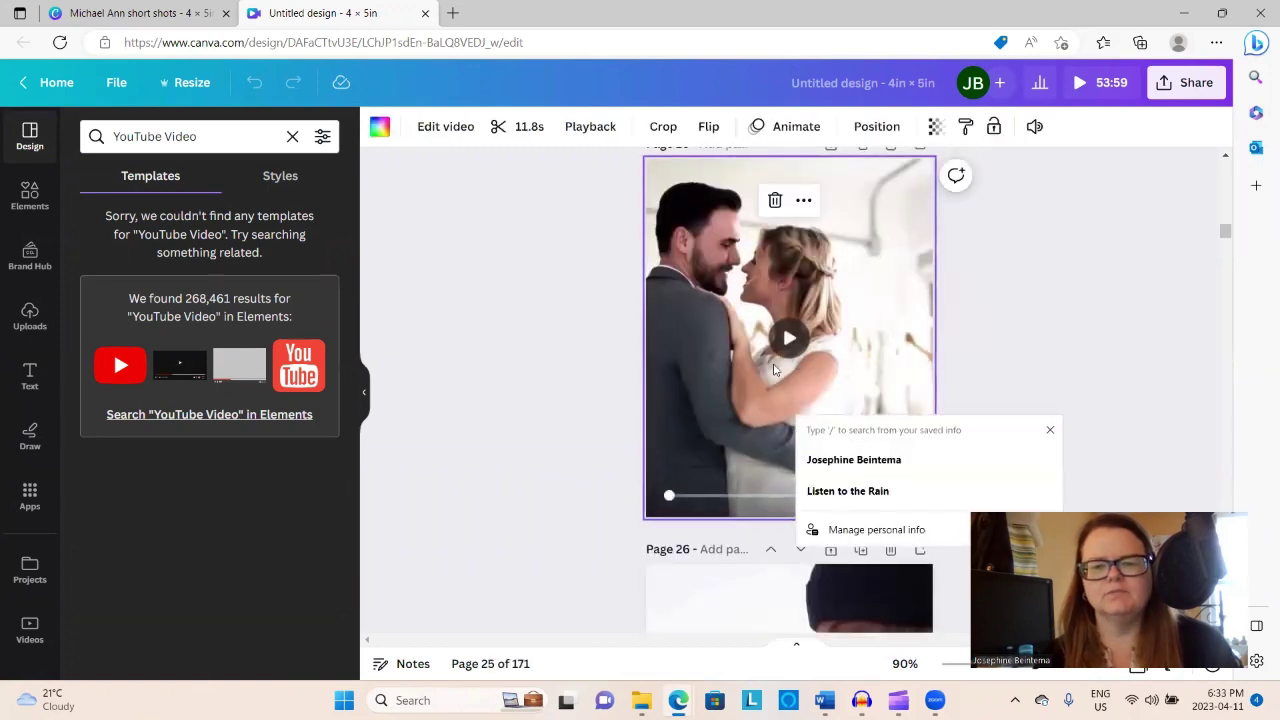
pyautogui.click(779, 340)
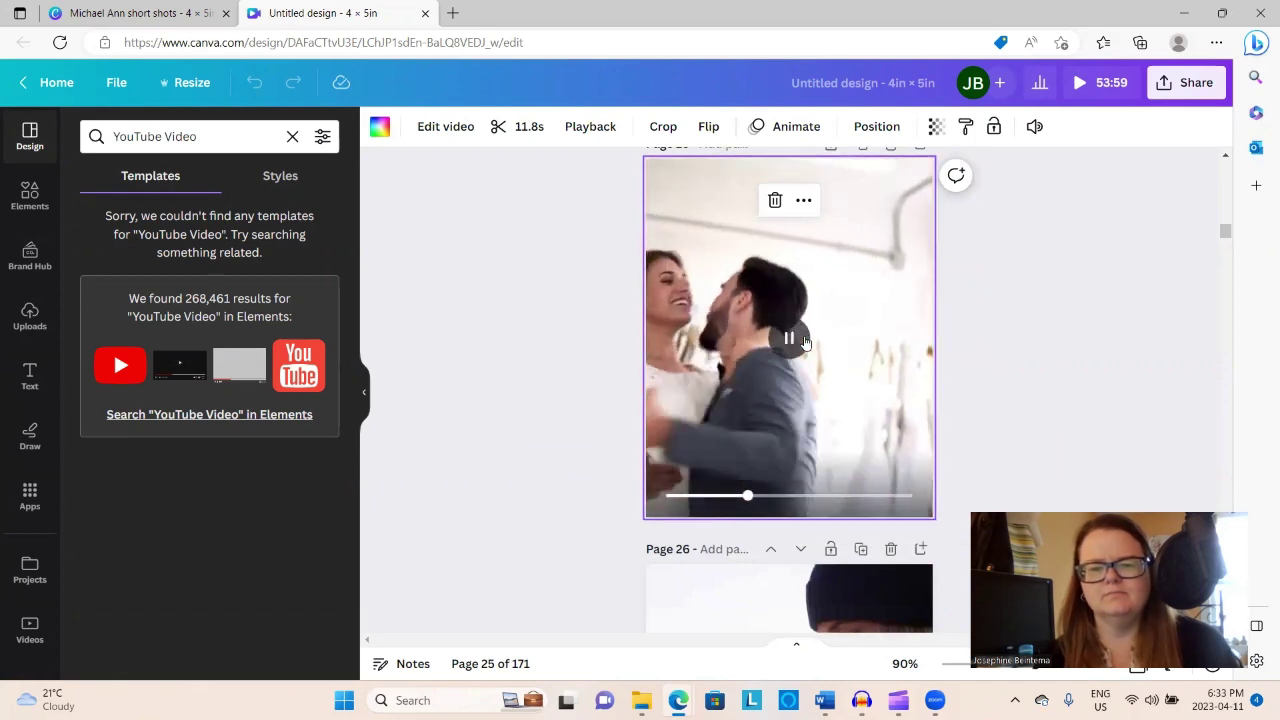
pyautogui.doubleClick(897, 271)
pyautogui.moveTo(897, 266); pyautogui.dragTo(943, 266)
pyautogui.click(440, 578)
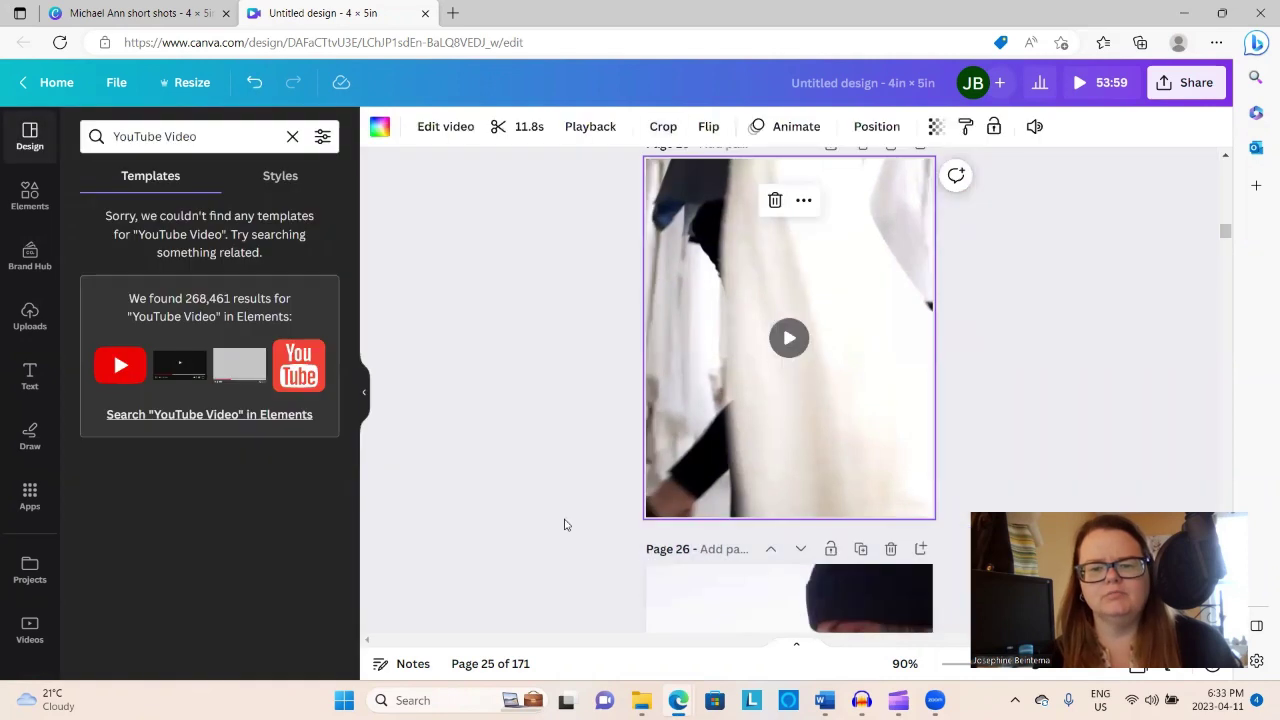
# Step: Download only page 25 as an MP4, then return to Clipchamp
pyautogui.click(1195, 84)
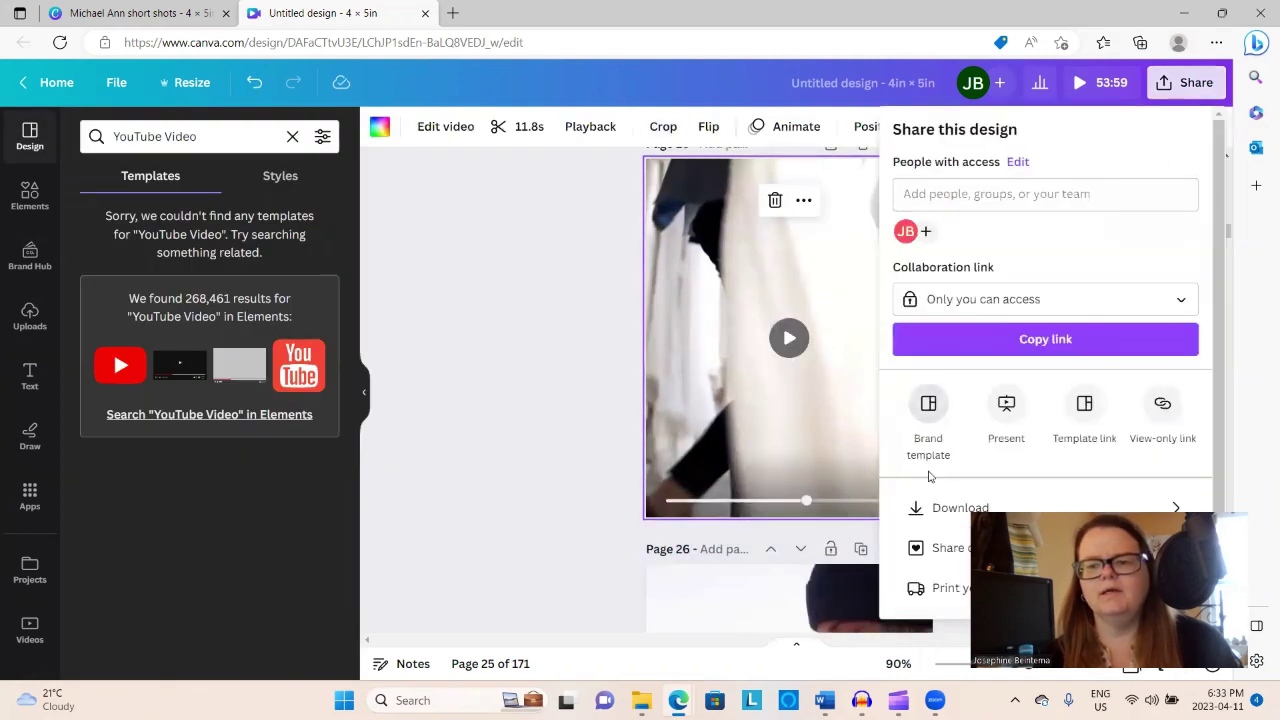
pyautogui.click(935, 510)
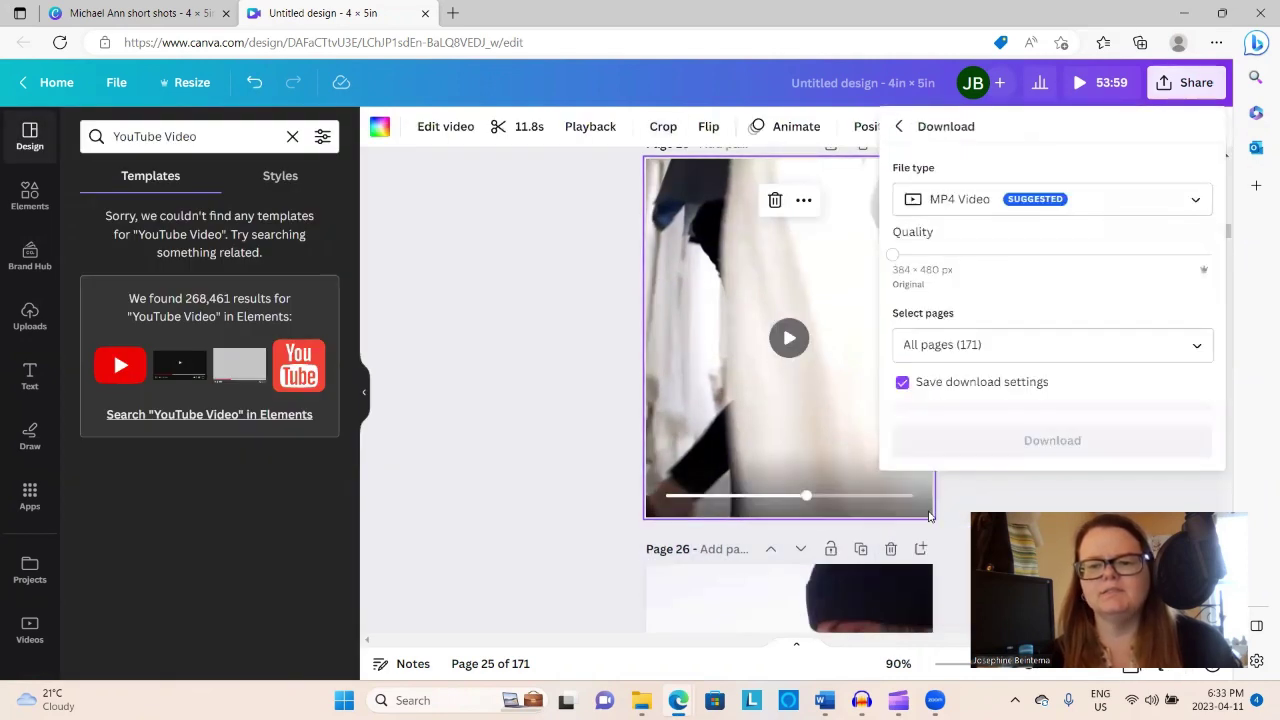
pyautogui.click(962, 344)
pyautogui.click(929, 392)
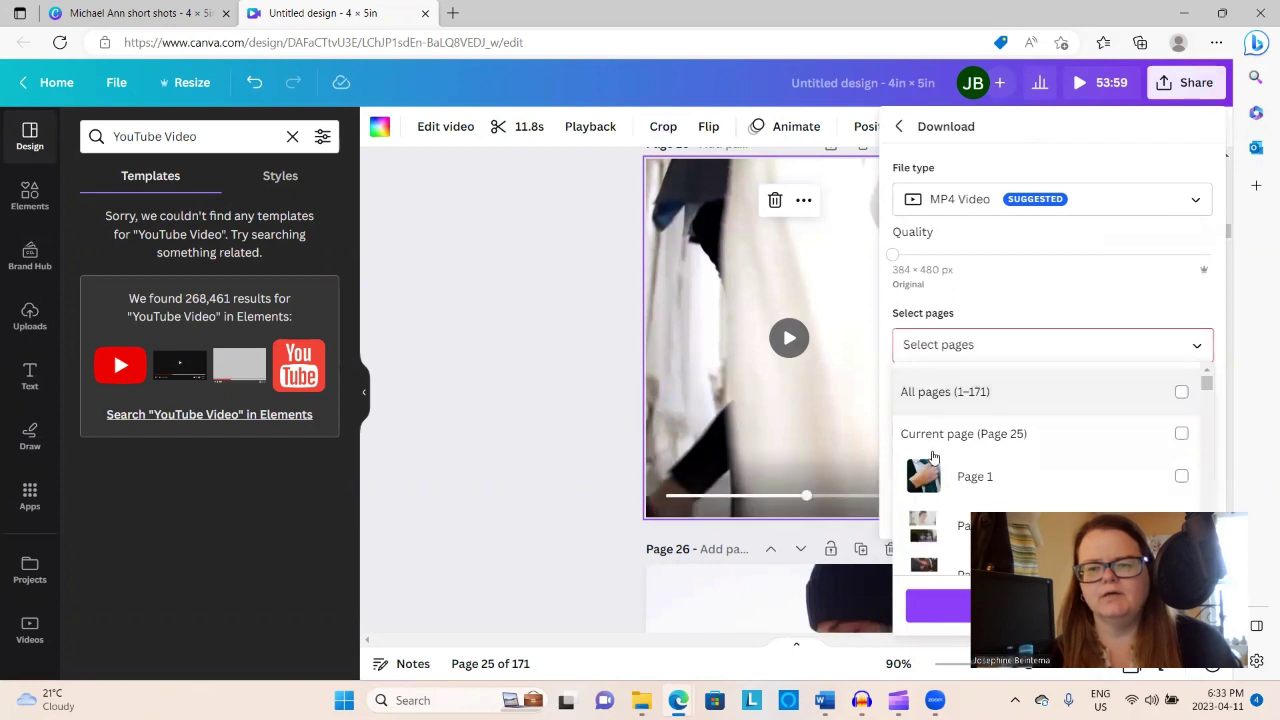
pyautogui.click(925, 435)
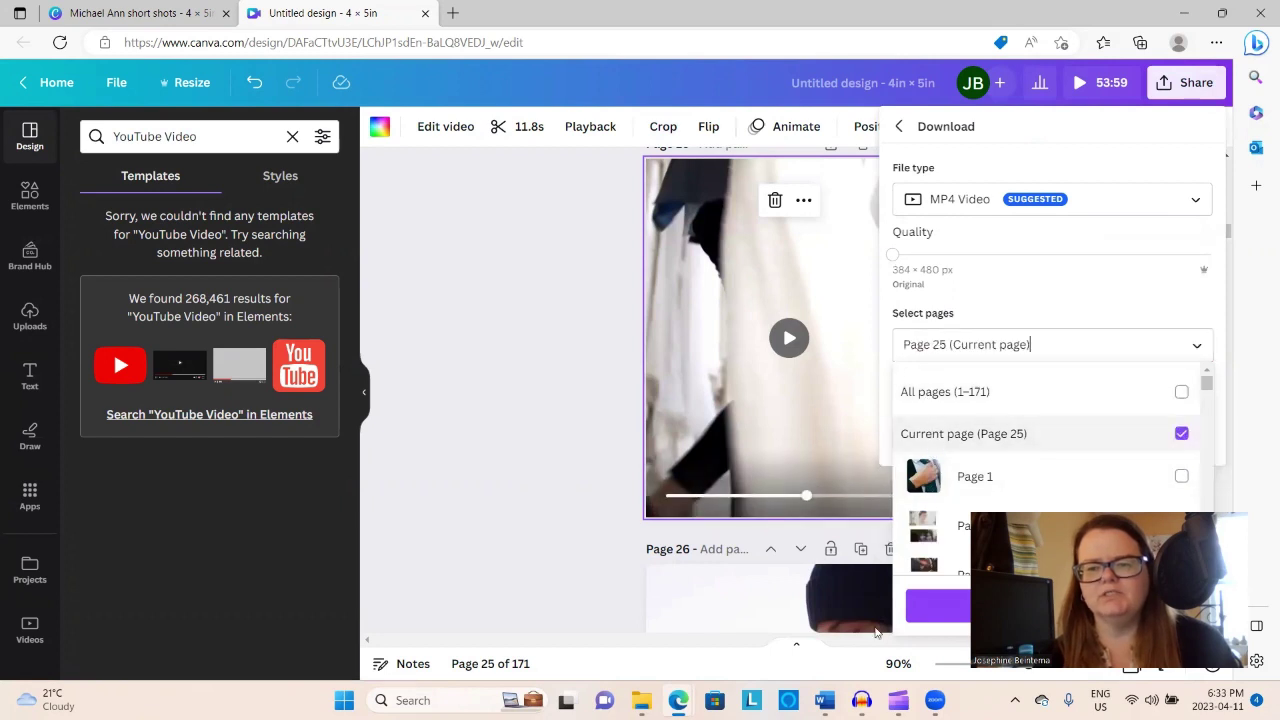
pyautogui.click(923, 604)
pyautogui.click(943, 437)
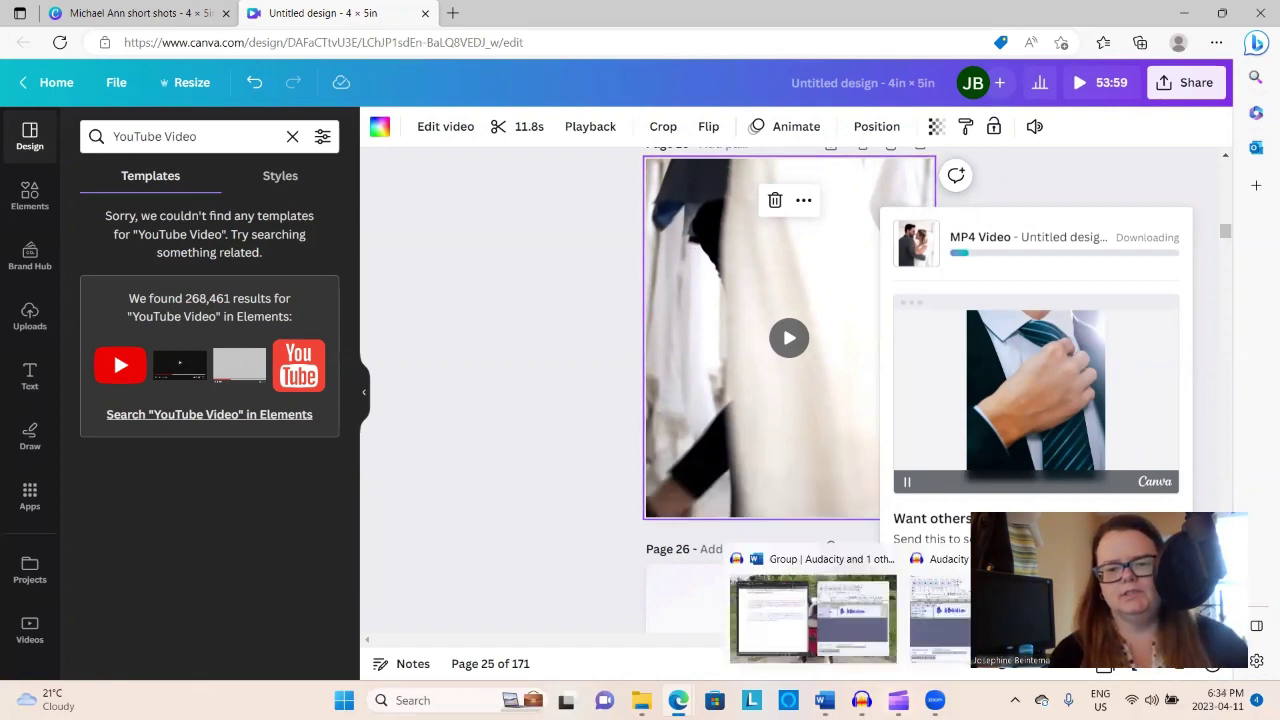
pyautogui.hotkey('alt', 'Tab')
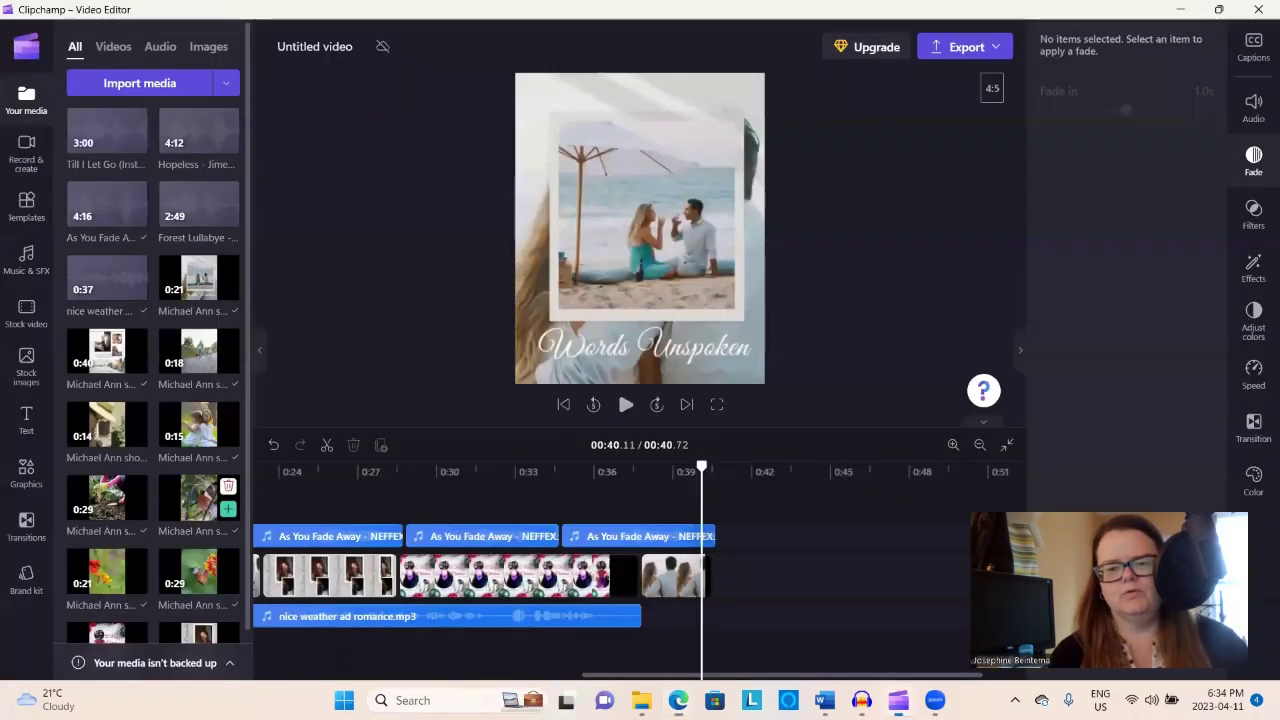
# Step: Delete the short beach clip at the end of Clipchamp's video track
pyautogui.click(697, 580)
pyautogui.press('Delete')
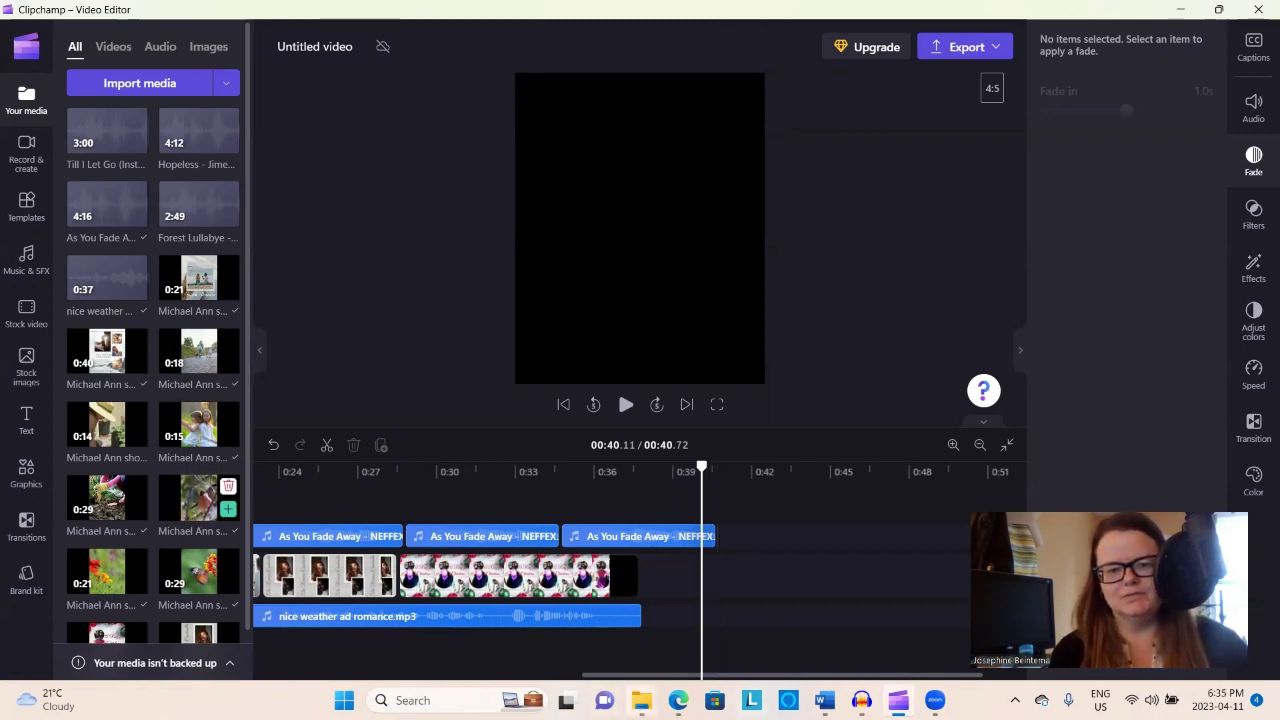
pyautogui.moveTo(641, 700)
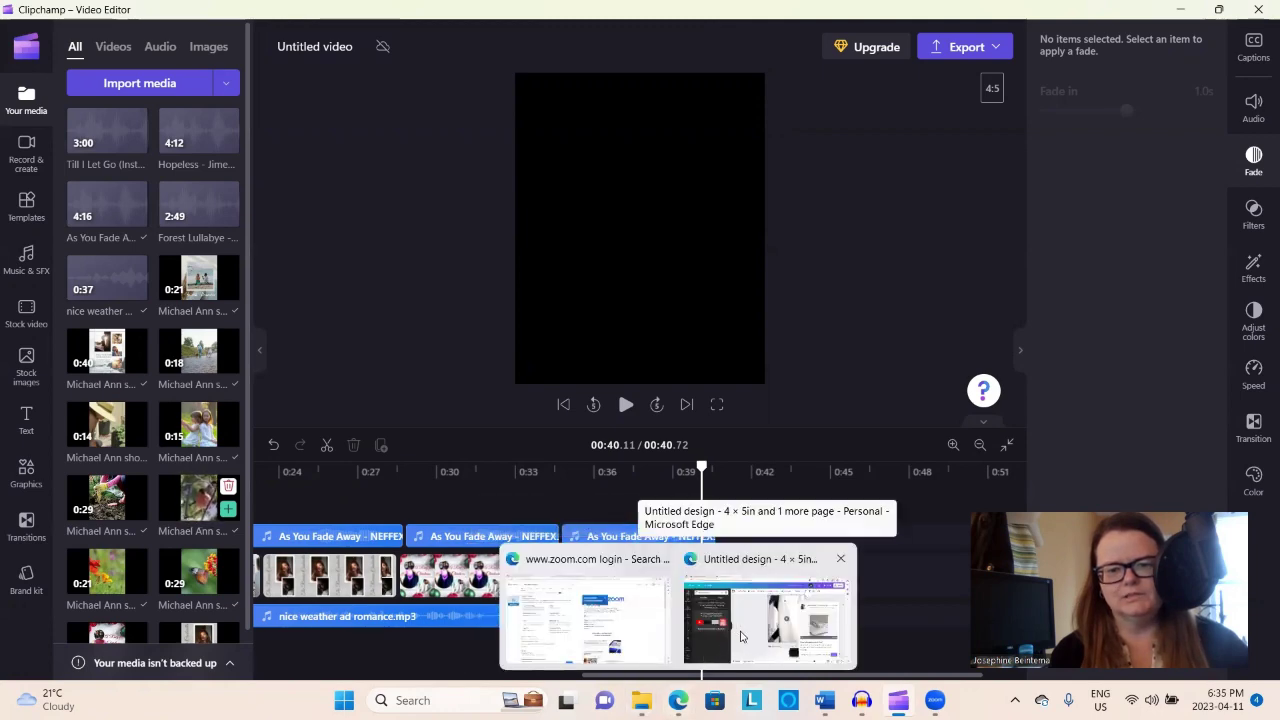
pyautogui.click(740, 636)
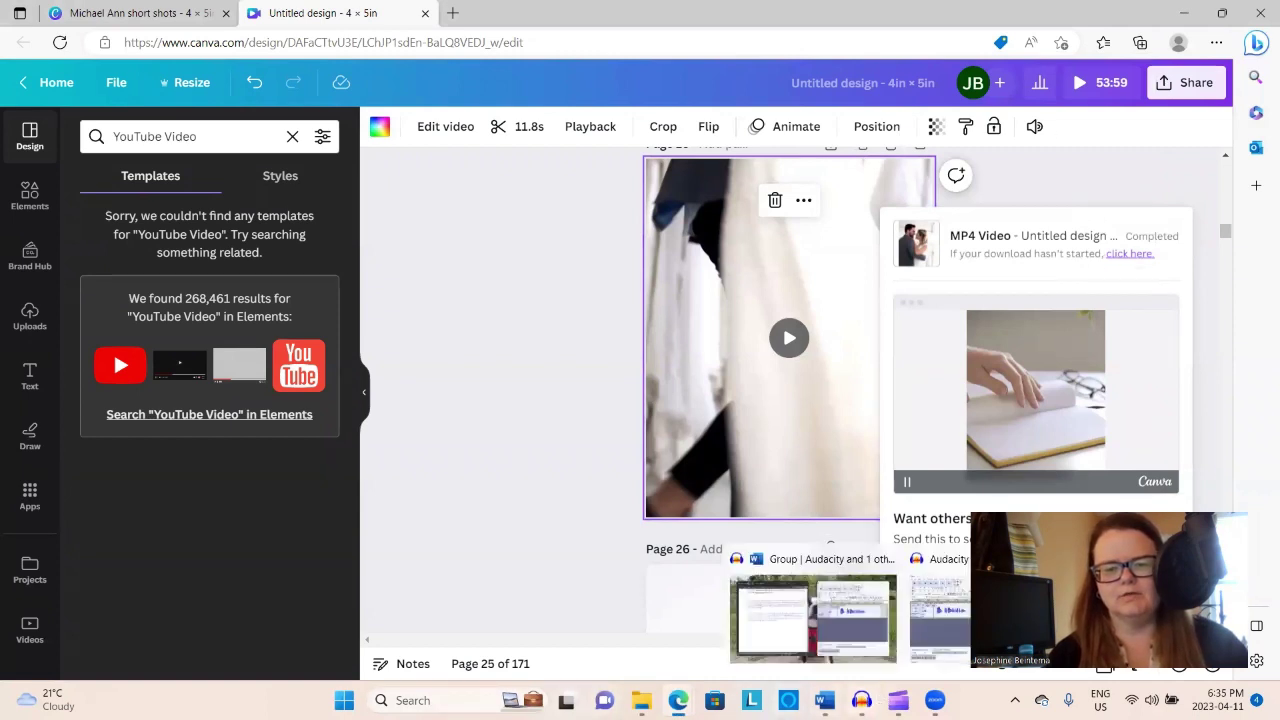
pyautogui.click(930, 610)
pyautogui.moveTo(641, 700)
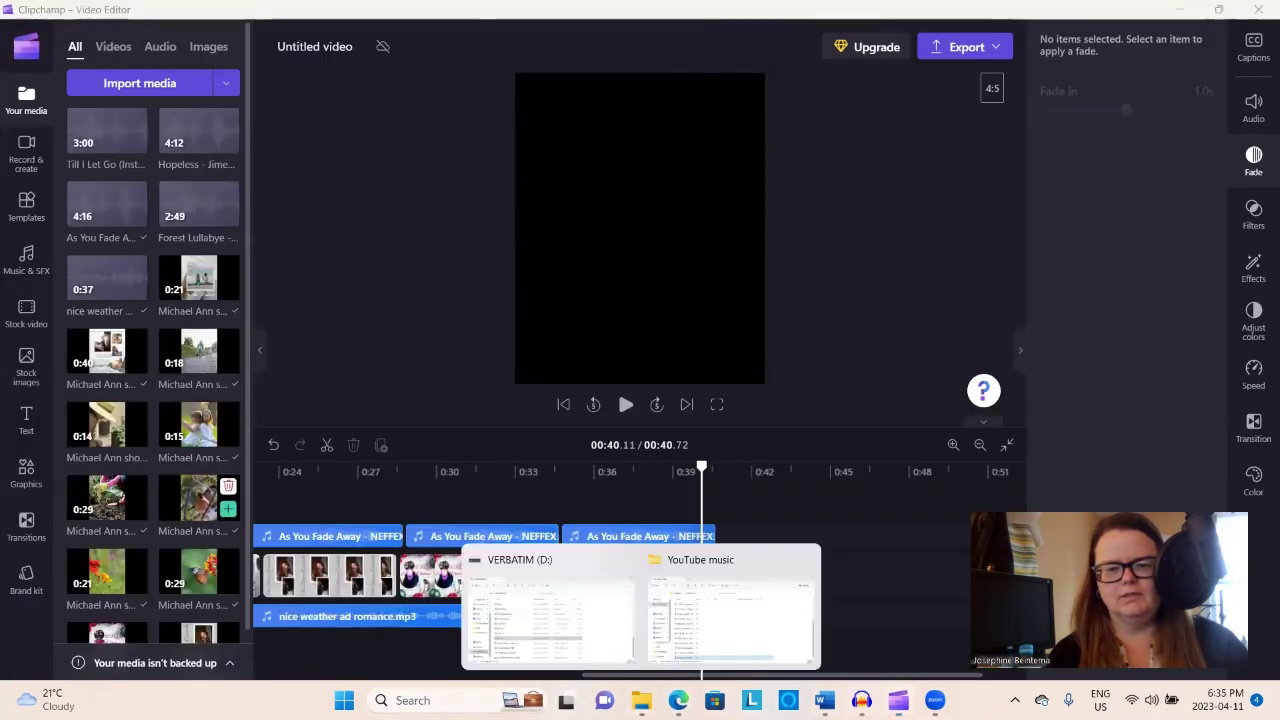
# Step: Drag Untitled design (12) from File Explorer's Downloads folder into Clipchamp's media panel
pyautogui.click(689, 607)
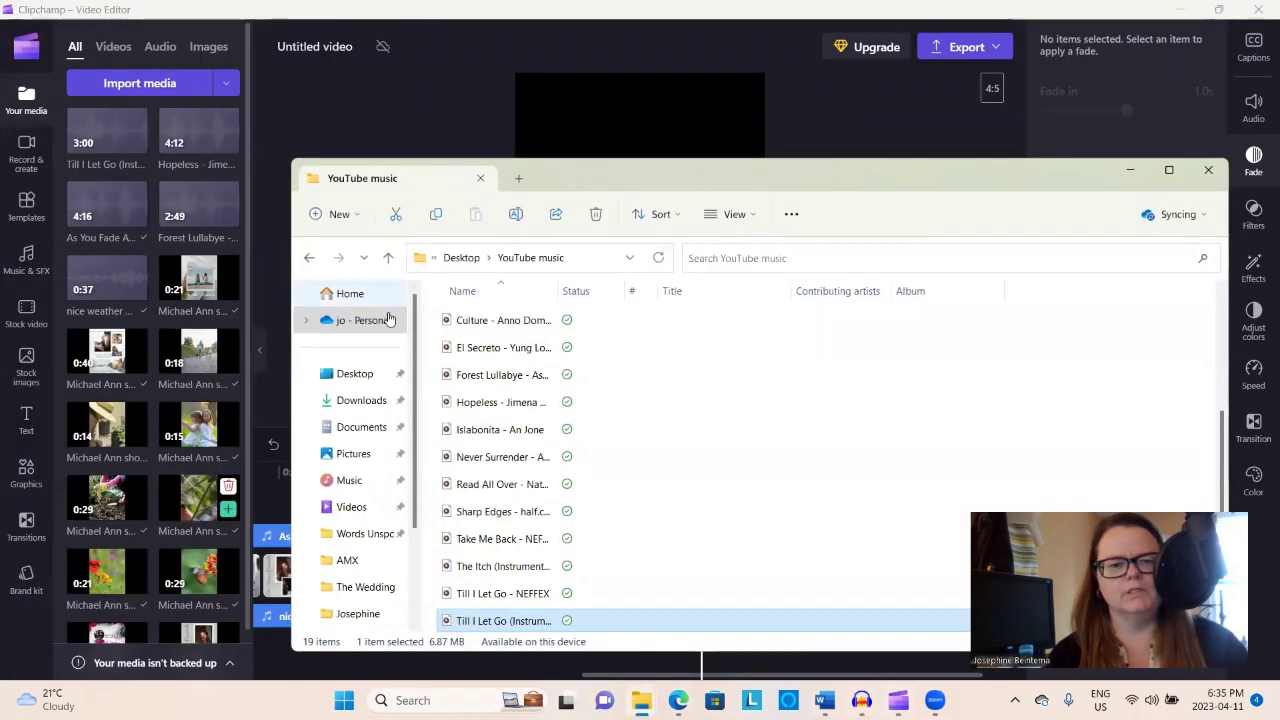
pyautogui.click(352, 412)
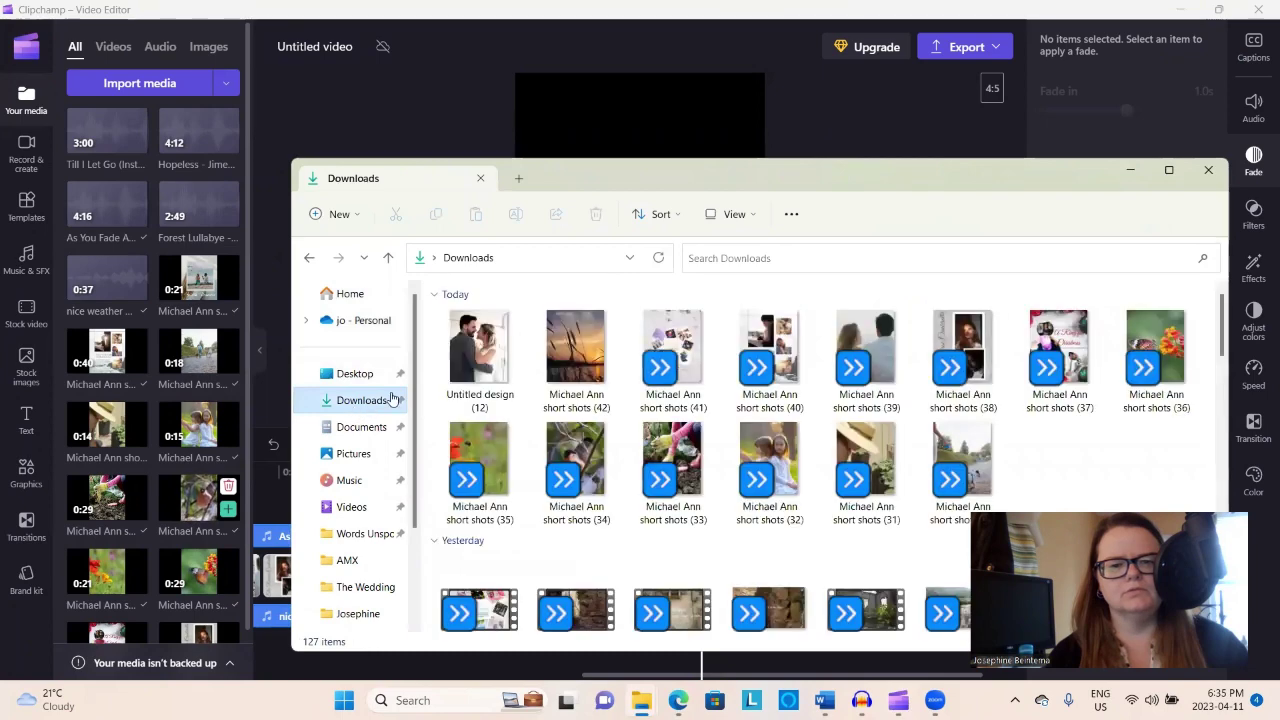
pyautogui.moveTo(480, 350); pyautogui.dragTo(100, 128)
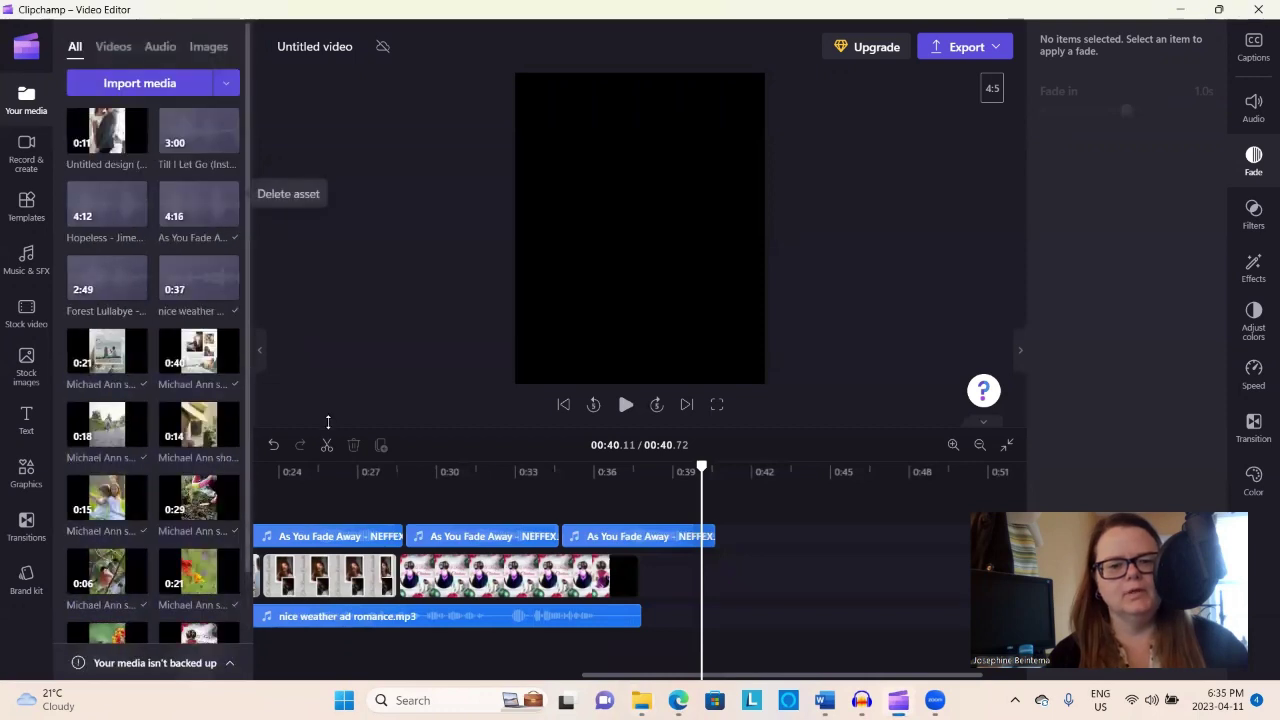
# Step: Place Untitled design (12) at the end of the video track, shift it later, and trim its start
pyautogui.moveTo(127, 136)
pyautogui.moveTo(127, 136); pyautogui.dragTo(657, 574)
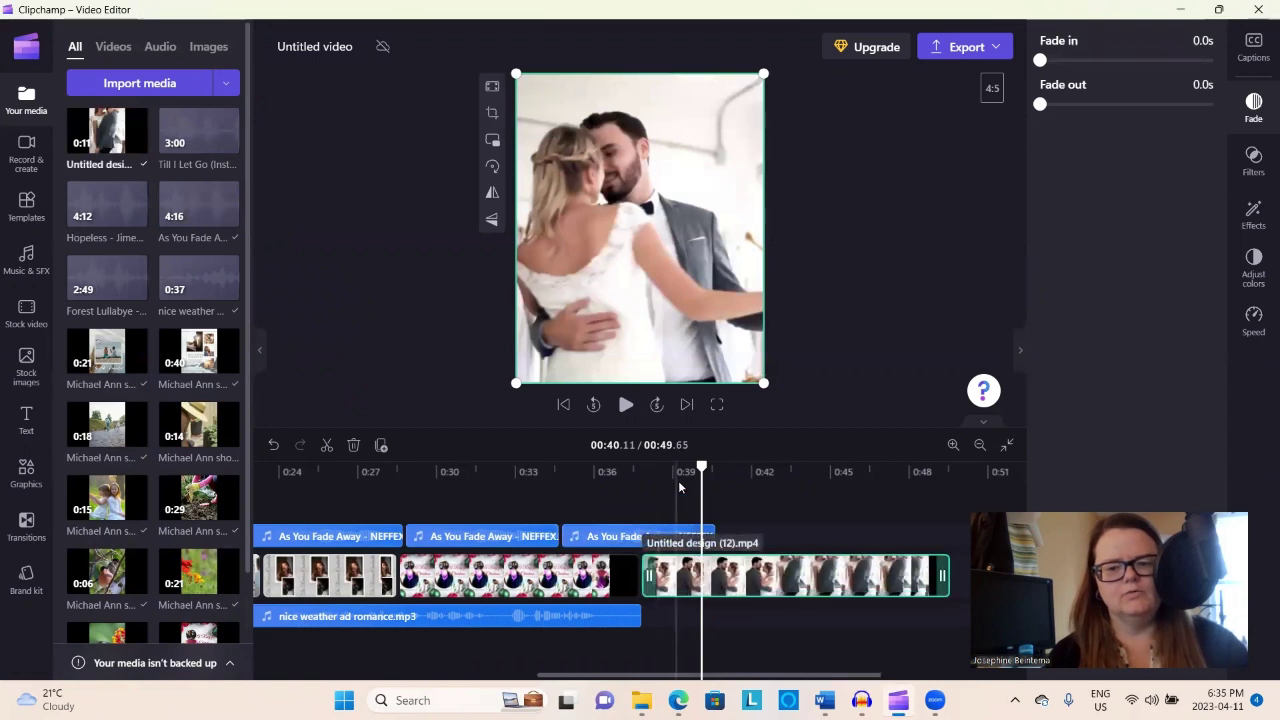
pyautogui.moveTo(703, 467); pyautogui.dragTo(715, 467)
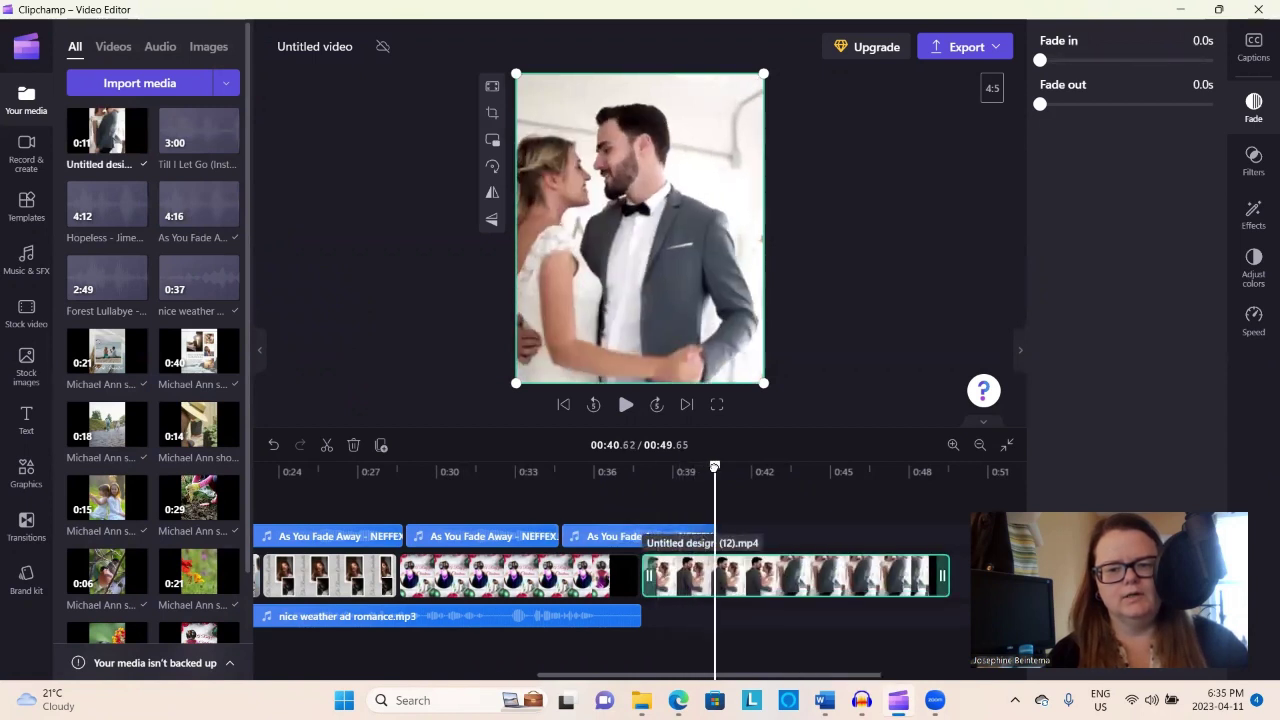
pyautogui.click(326, 445)
pyautogui.click(349, 445)
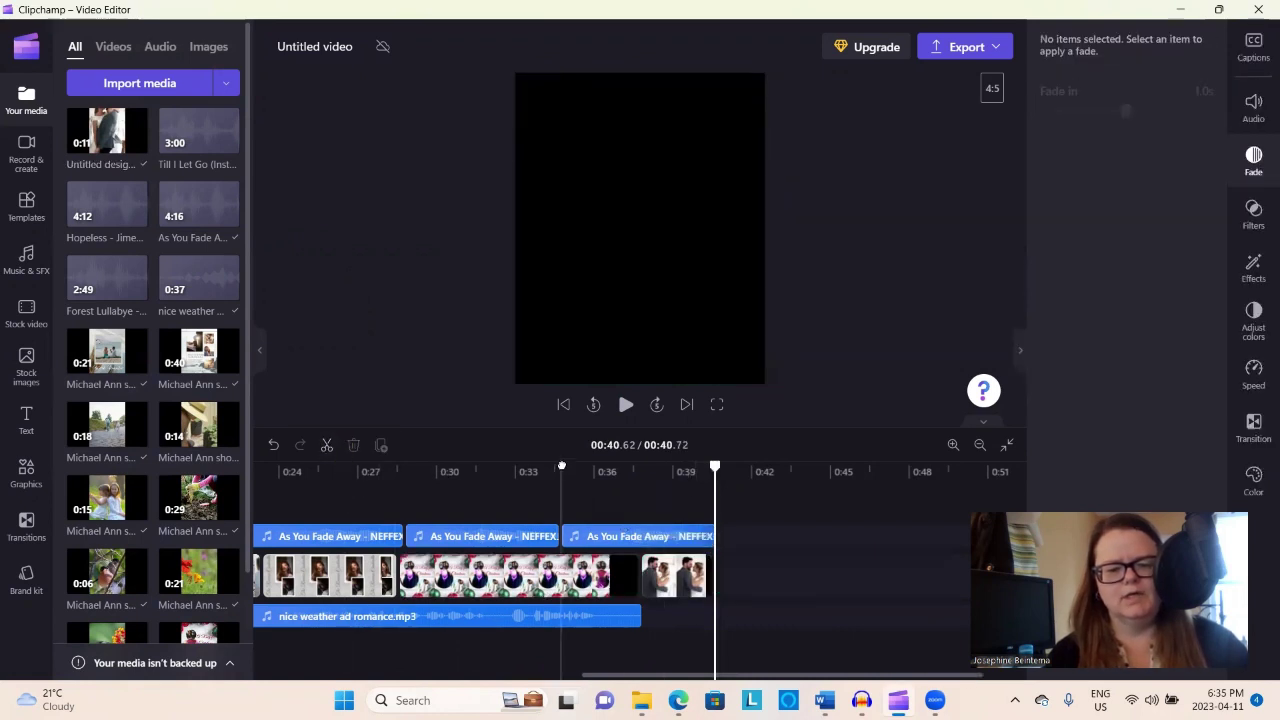
pyautogui.hotkey('ctrl', 'z')
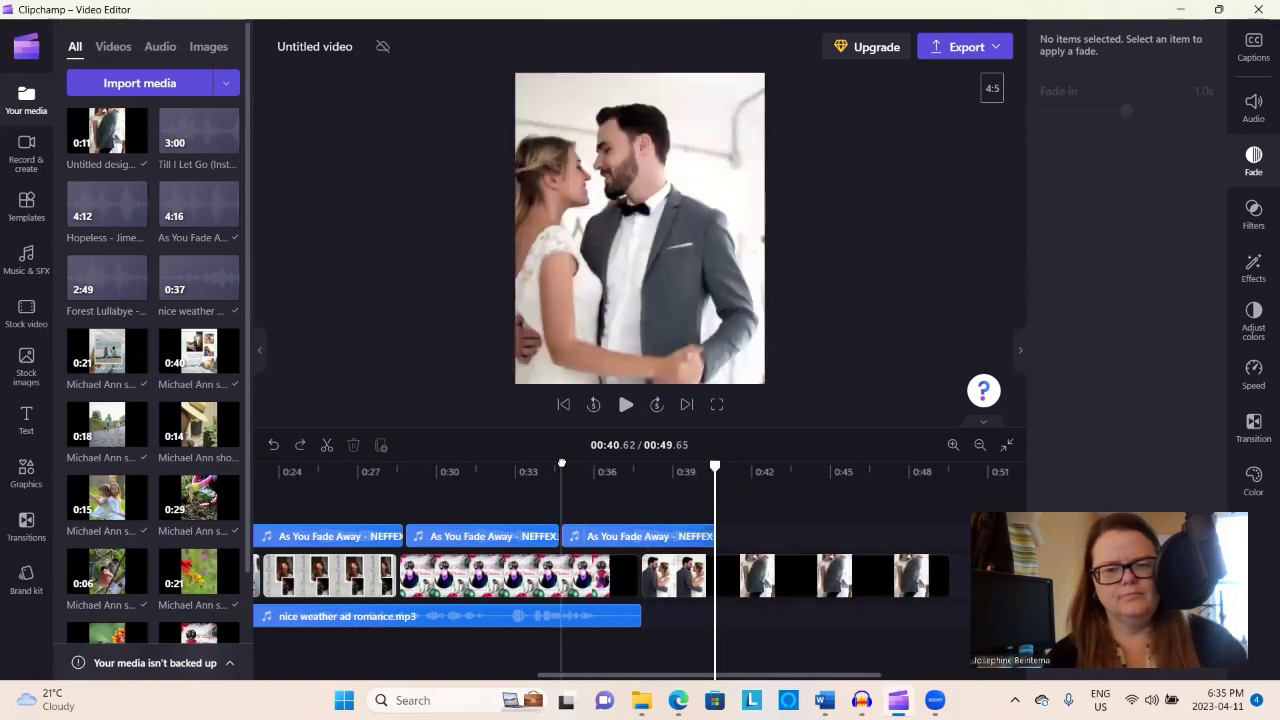
pyautogui.moveTo(641, 580)
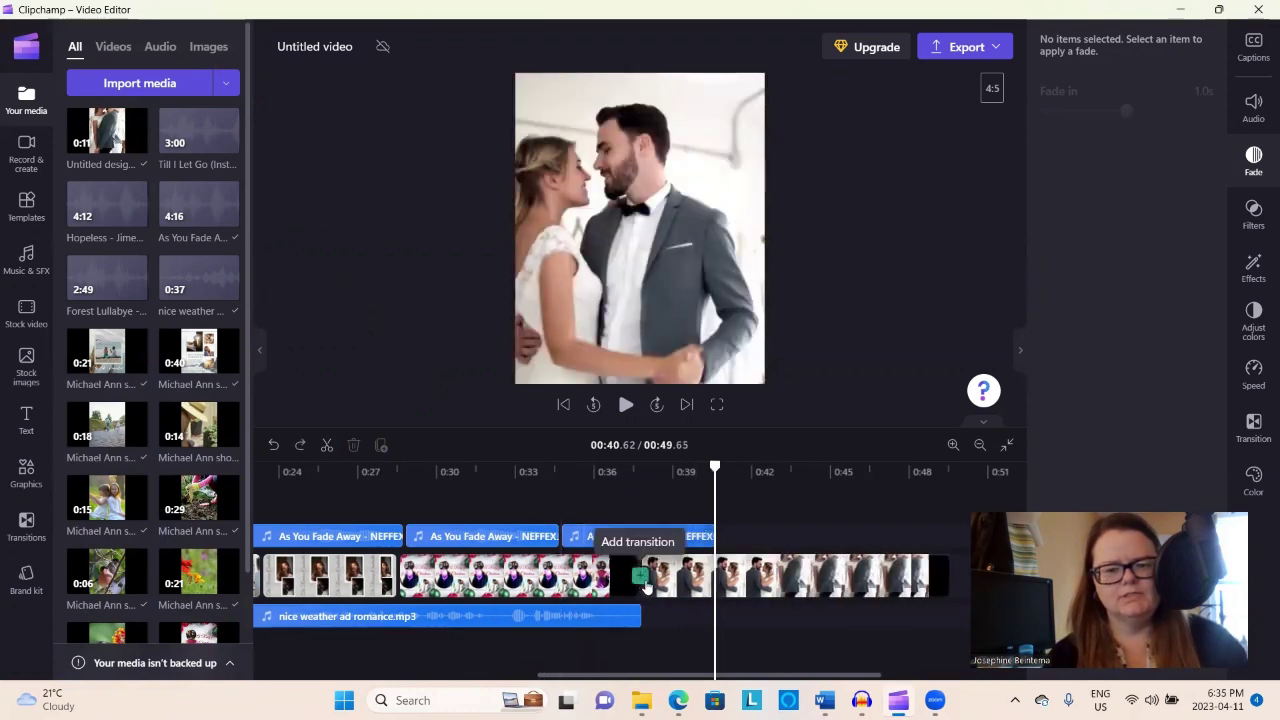
pyautogui.moveTo(645, 585); pyautogui.dragTo(693, 580)
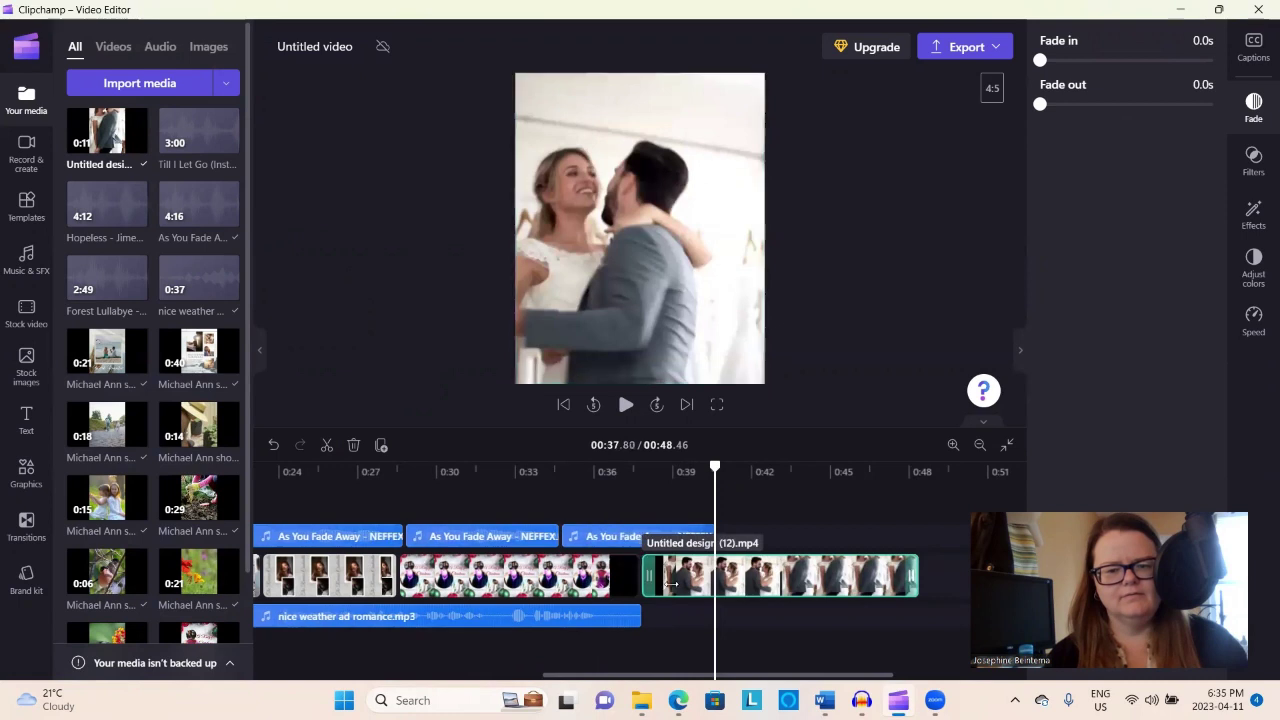
pyautogui.moveTo(647, 580); pyautogui.dragTo(680, 580)
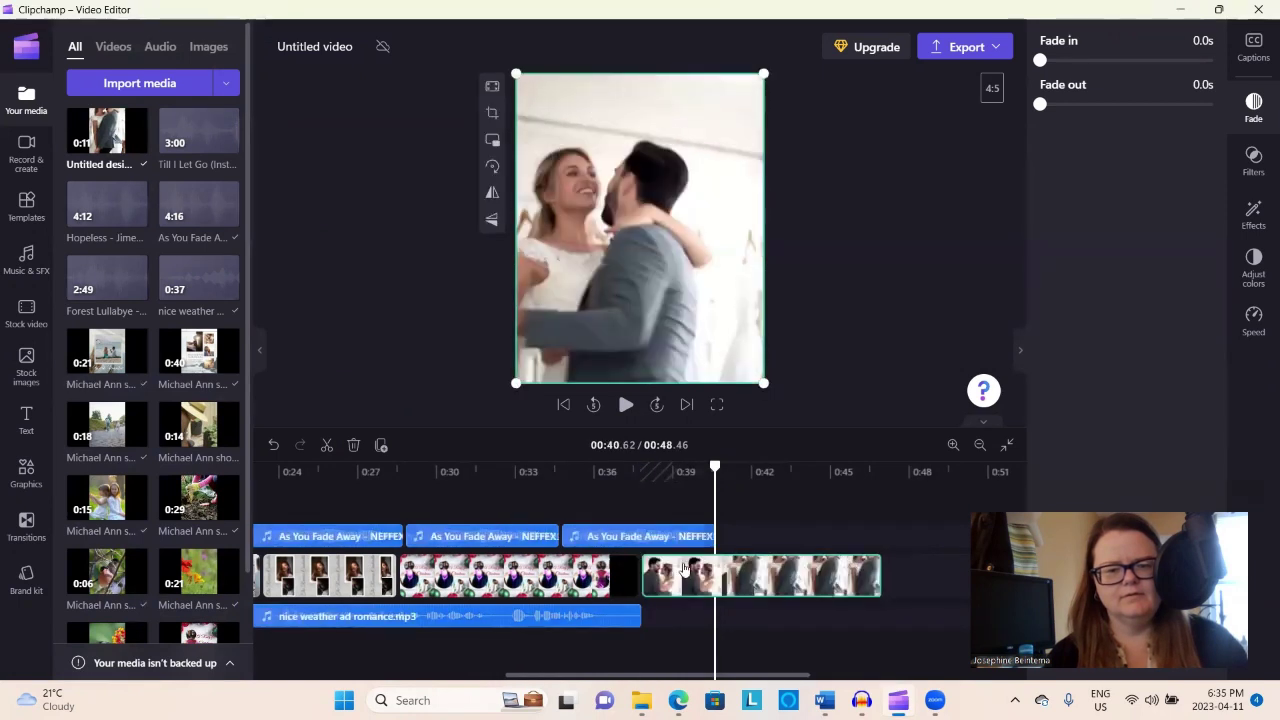
pyautogui.click(690, 556)
# Step: Cut the wedding clip at 00:42.22 on the white dress frame and delete the remainder
pyautogui.moveTo(714, 467); pyautogui.dragTo(640, 471)
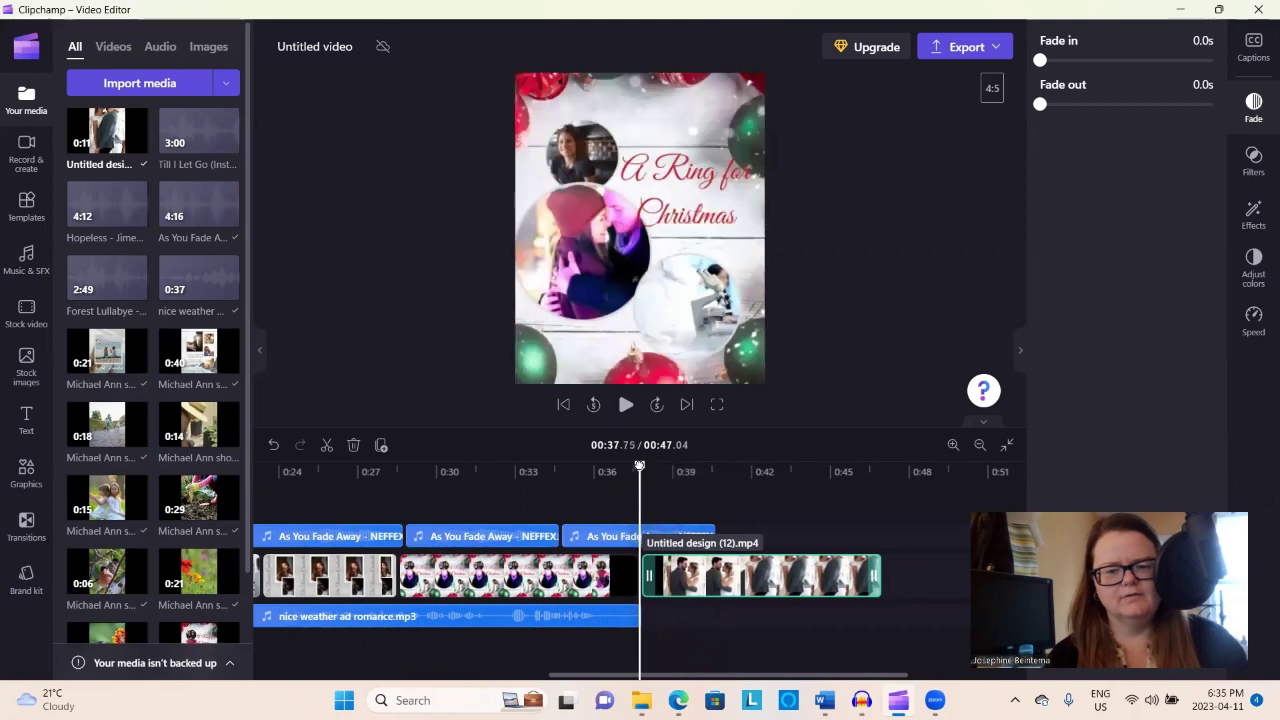
pyautogui.click(625, 405)
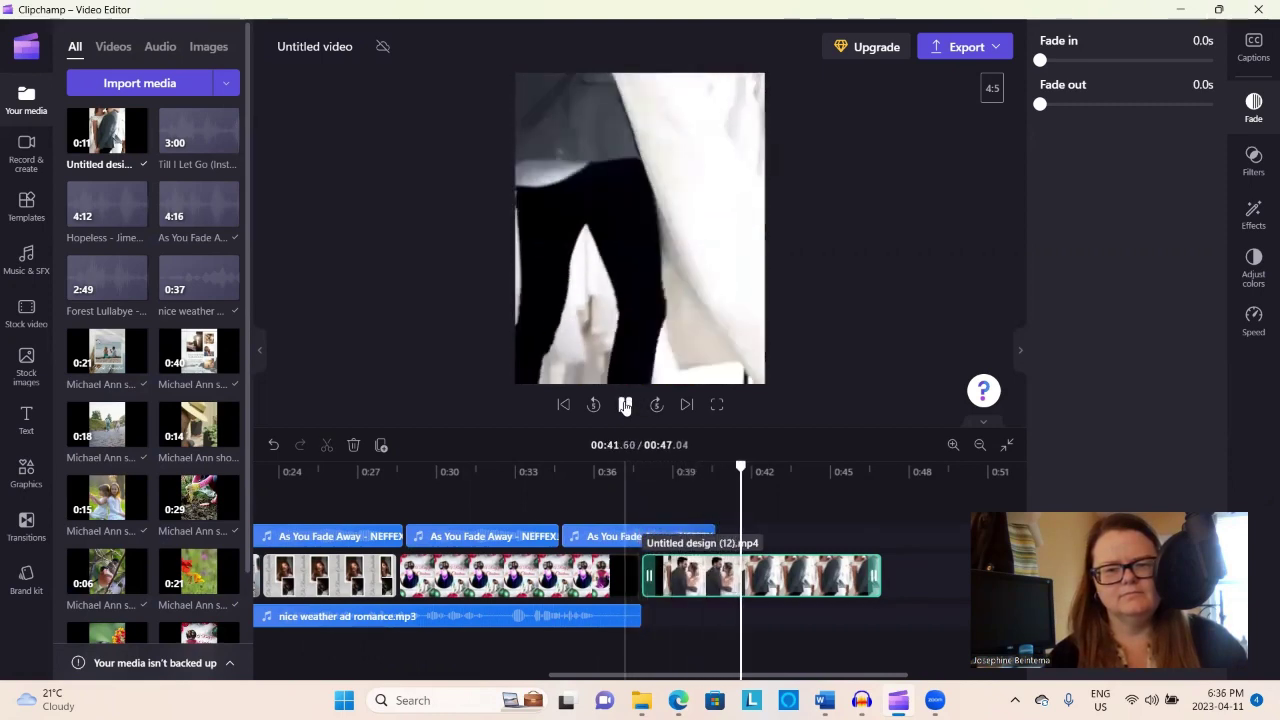
pyautogui.click(625, 405)
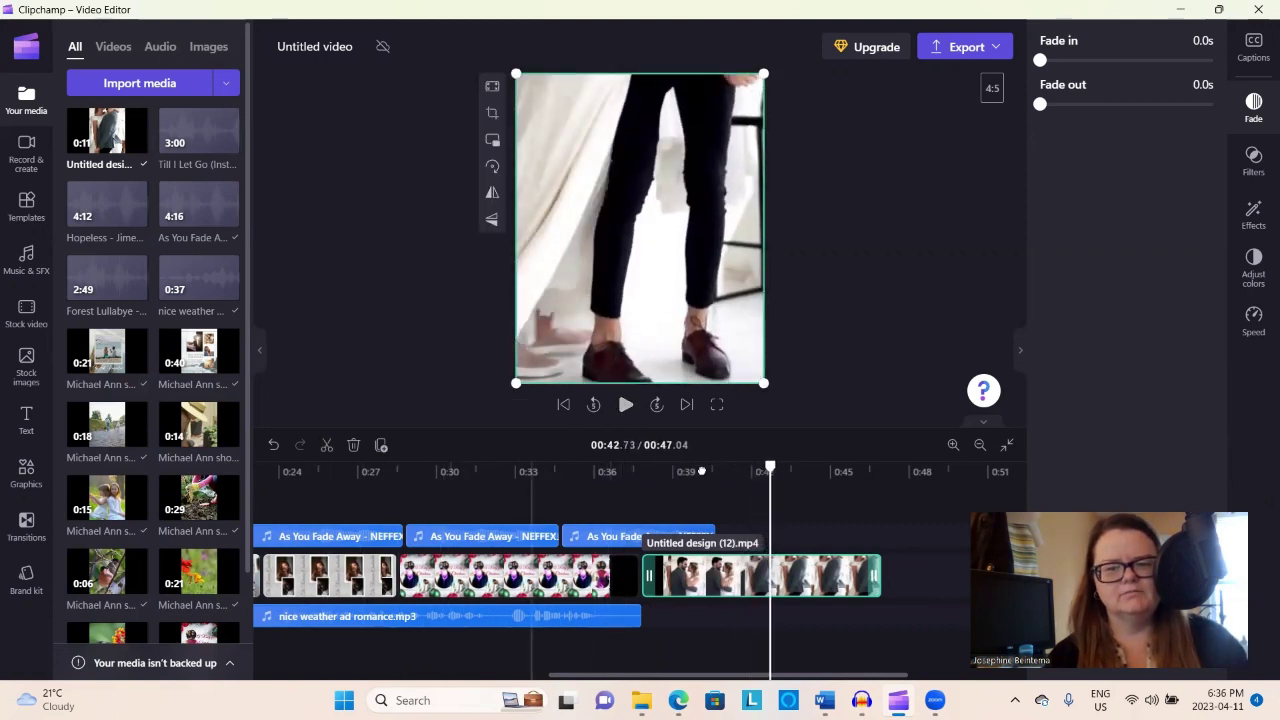
pyautogui.moveTo(770, 467); pyautogui.dragTo(757, 467)
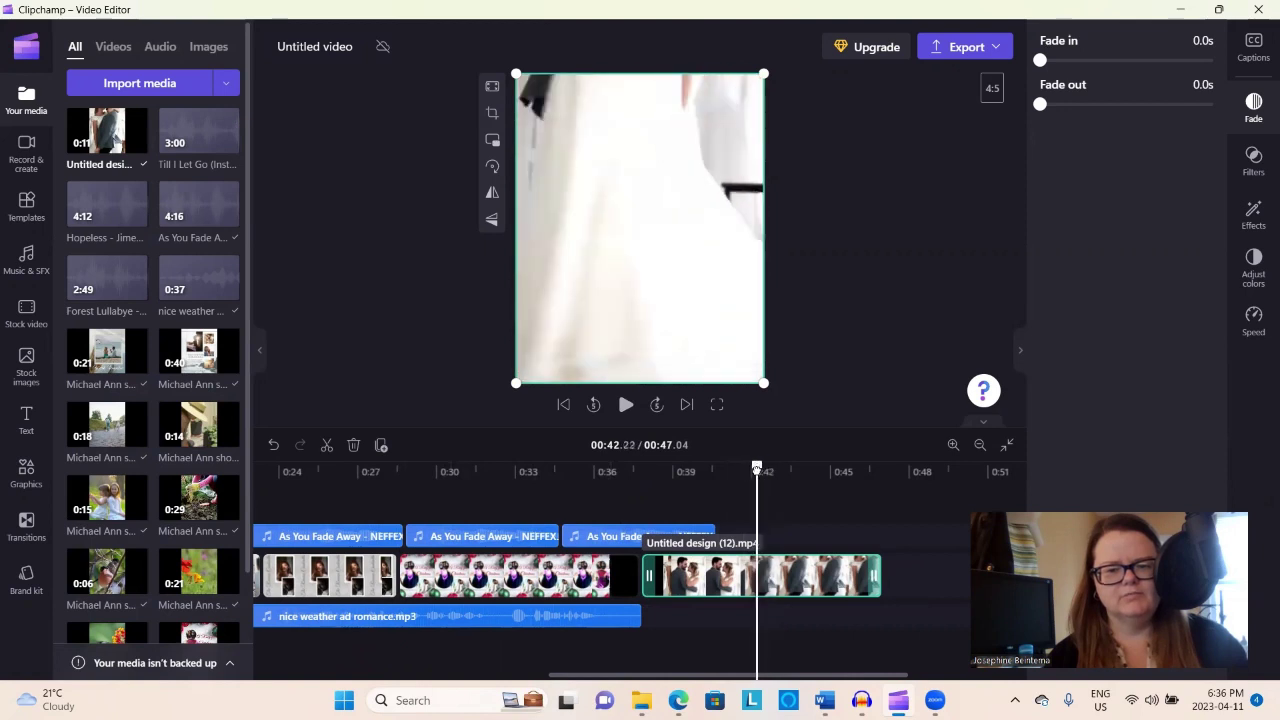
pyautogui.click(326, 445)
pyautogui.click(353, 445)
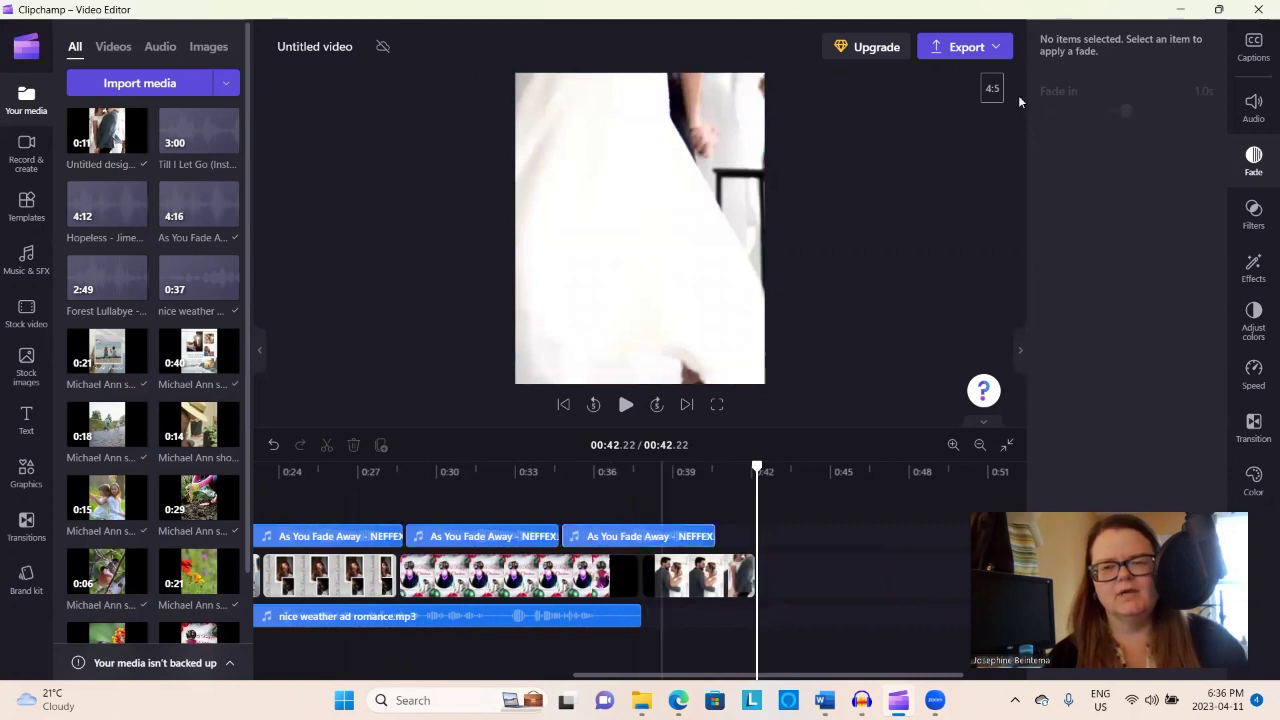
# Step: Export the video at 720p and retitle it 'Warmer Weather'
pyautogui.click(997, 50)
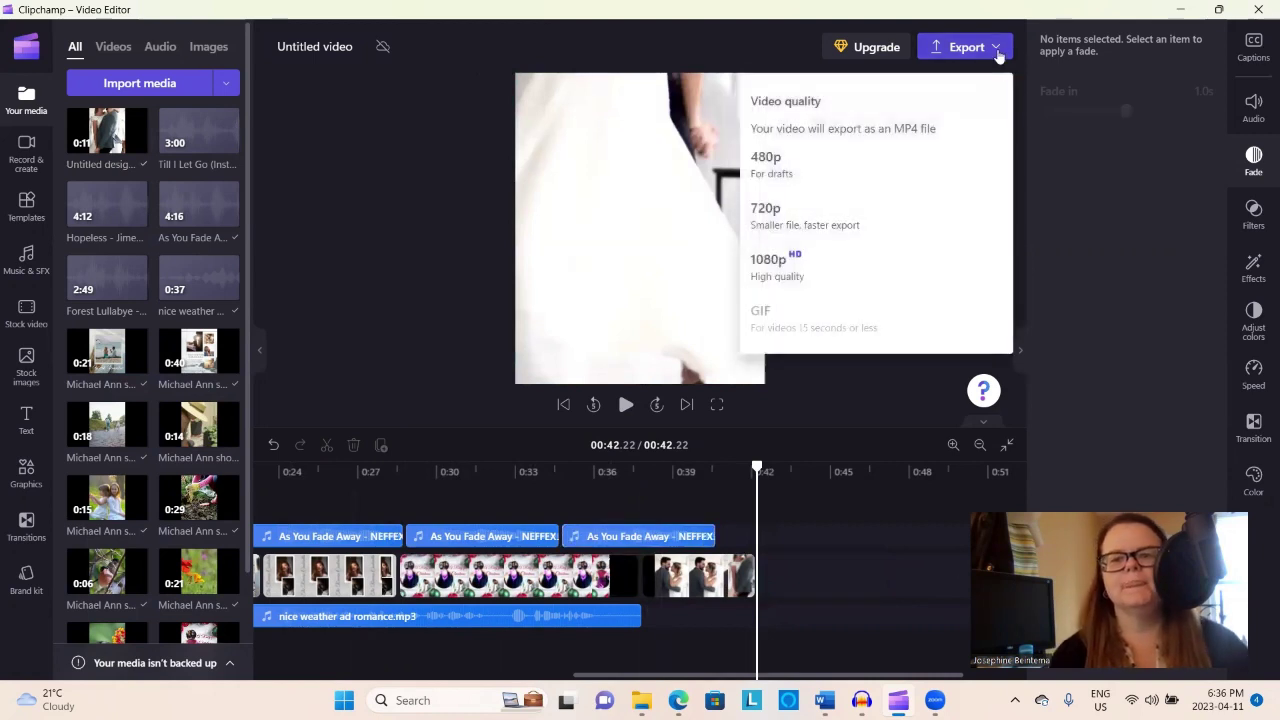
pyautogui.click(778, 222)
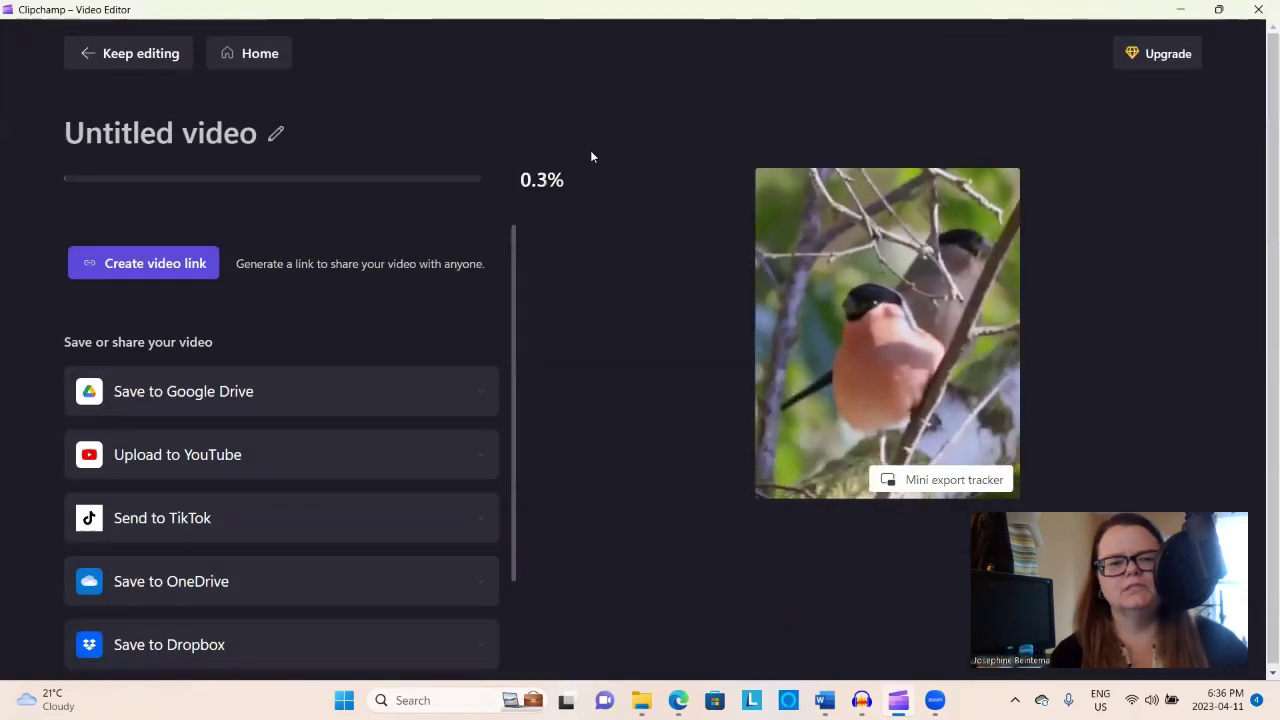
pyautogui.click(279, 134)
pyautogui.moveTo(274, 128)
pyautogui.mouseDown()
pyautogui.moveTo(33, 128)
pyautogui.moveTo(29, 80)
pyautogui.mouseUp()
pyautogui.write('k')
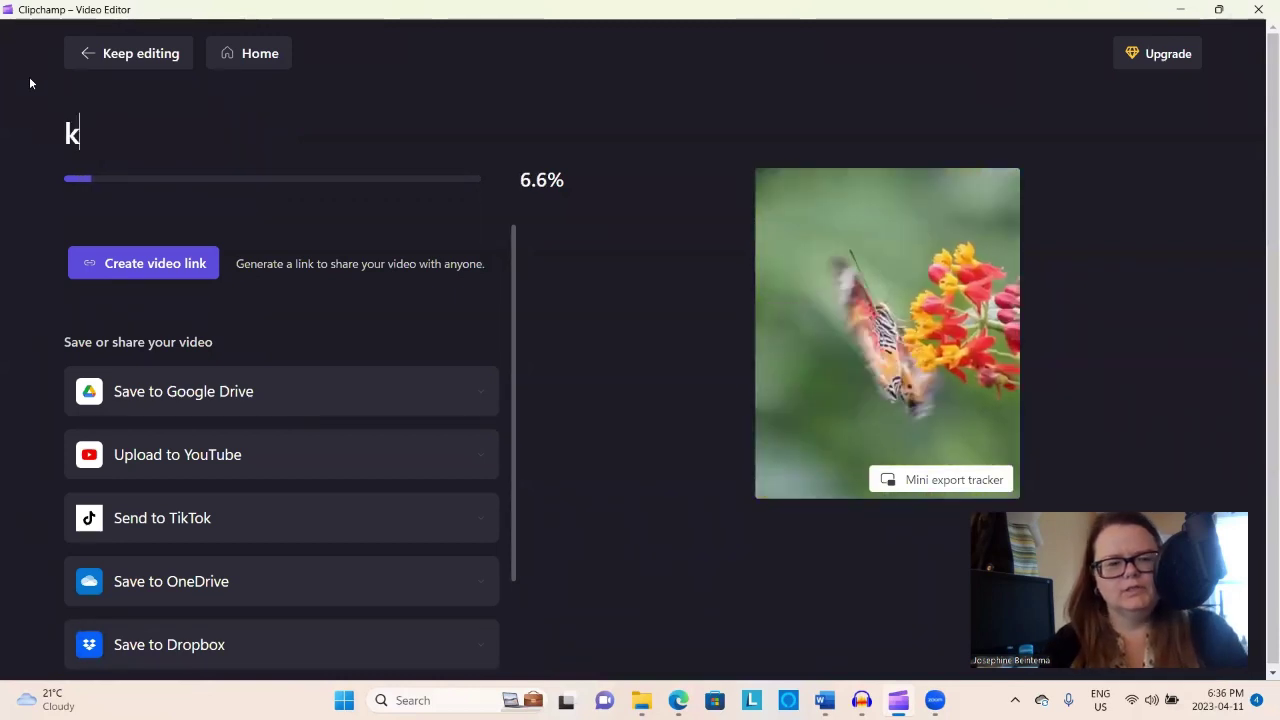
pyautogui.press('BackSpace')
pyautogui.write('Warmer ')
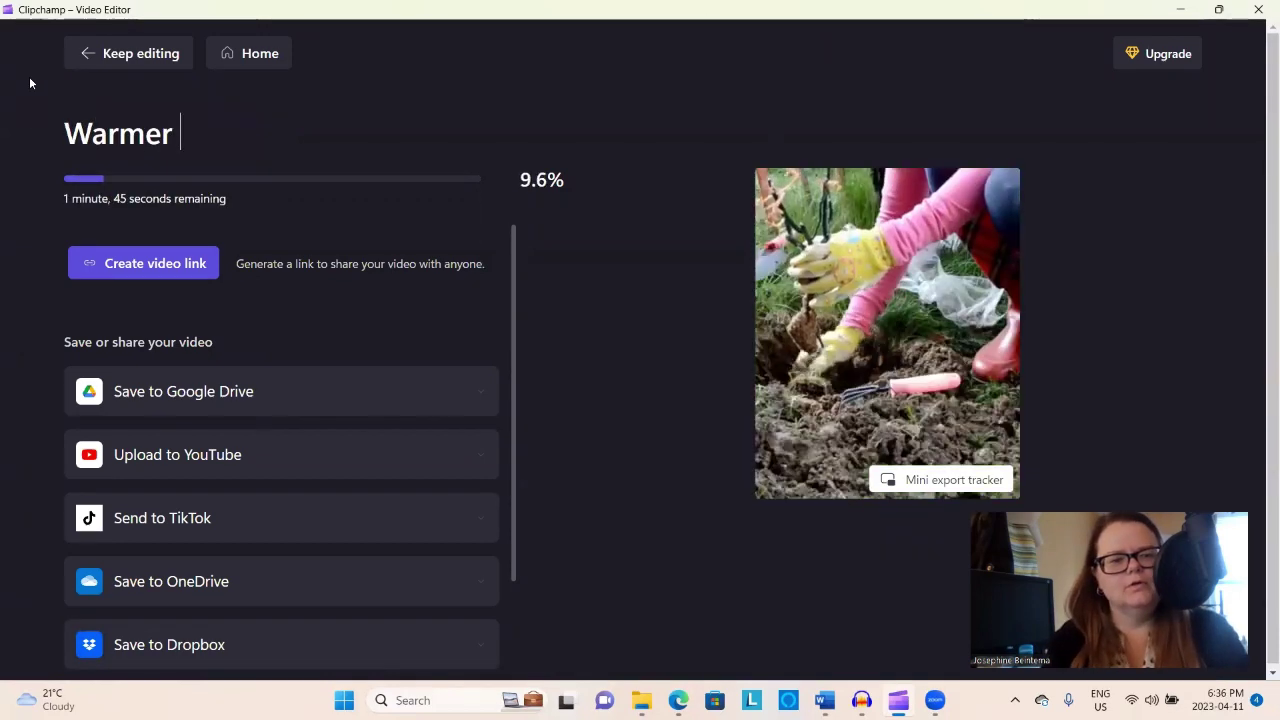
pyautogui.write('Weather')
pyautogui.press('Return')
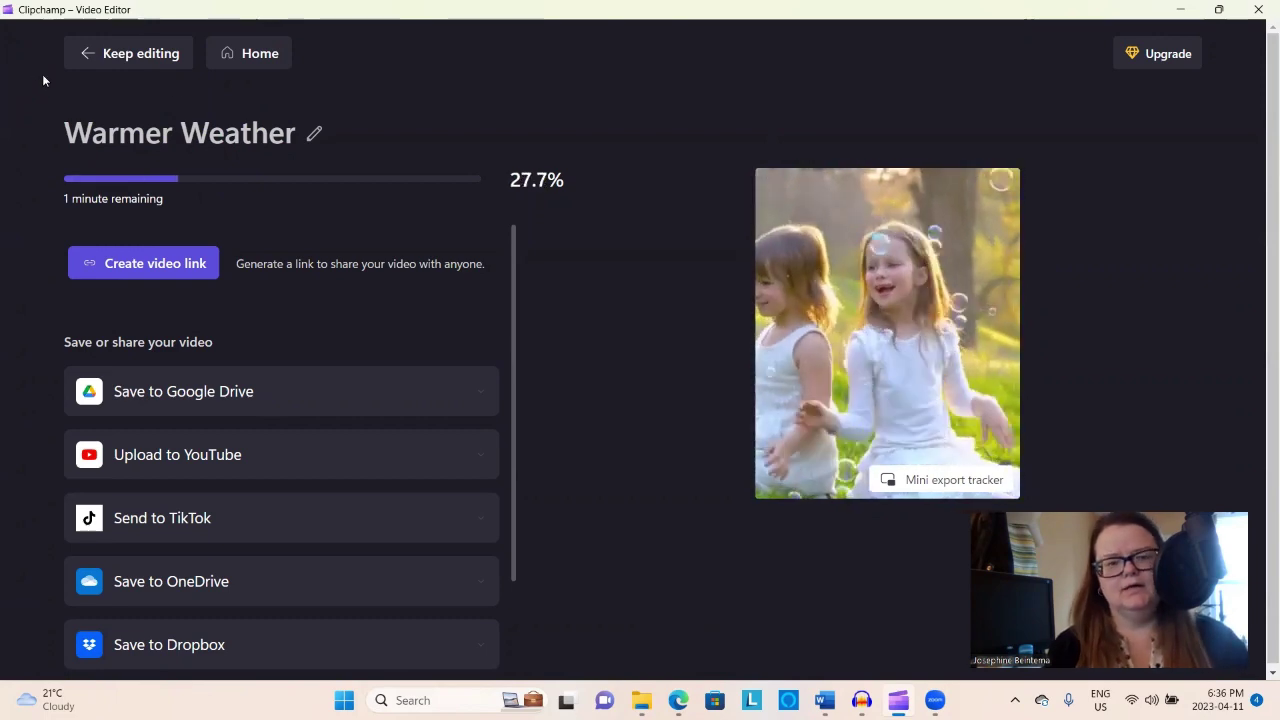
# Step: Extend the title to 'Warmer Weather #shorts' and let the export finish downloading
pyautogui.click(363, 138)
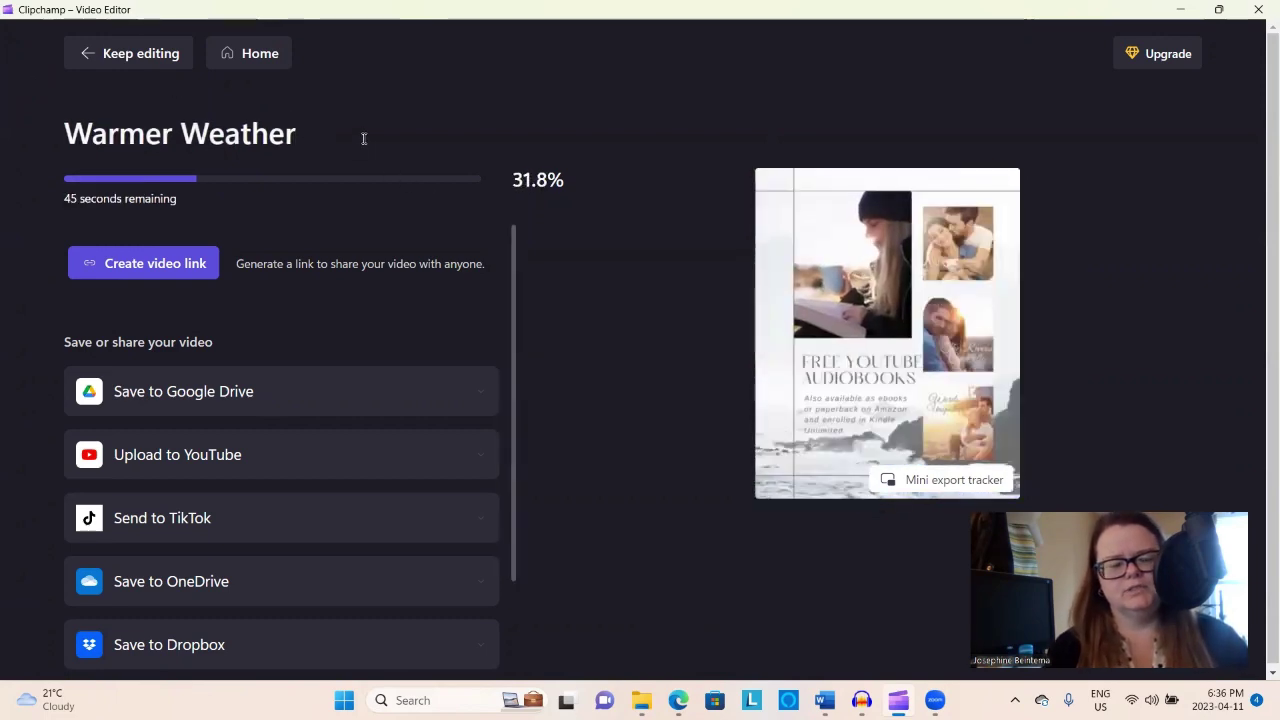
pyautogui.write('#shorts')
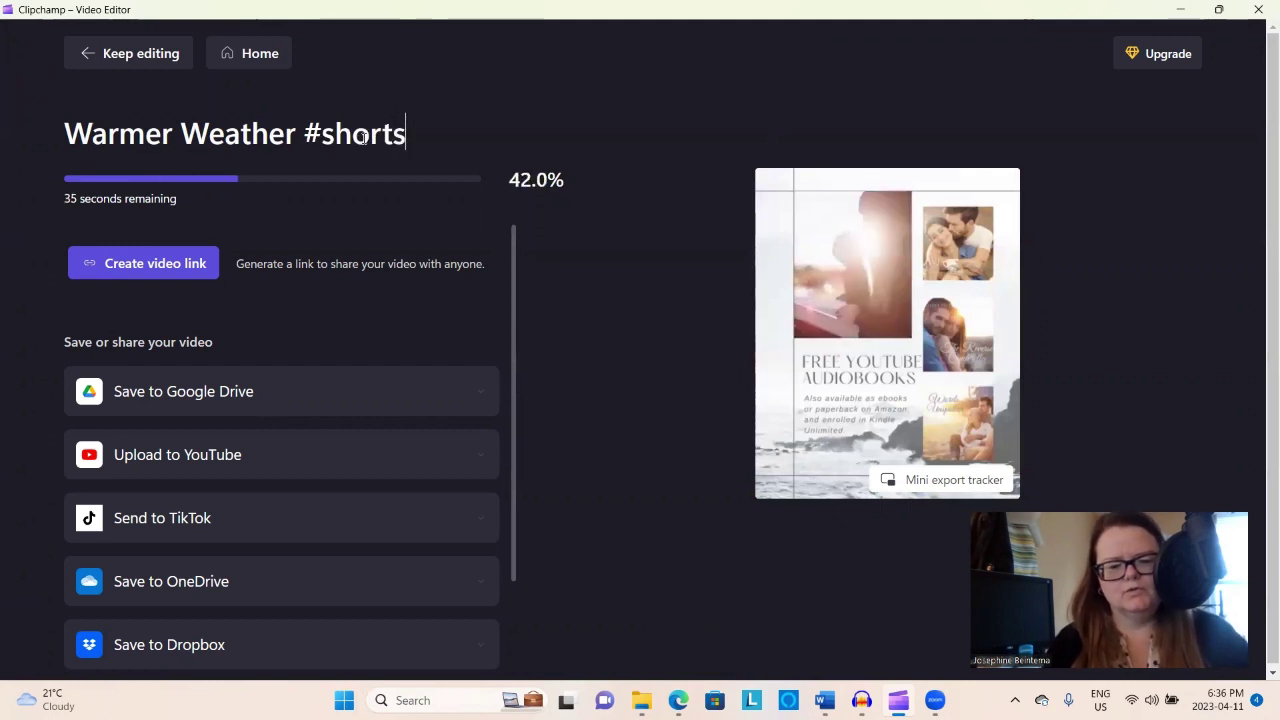
pyautogui.press('Return')
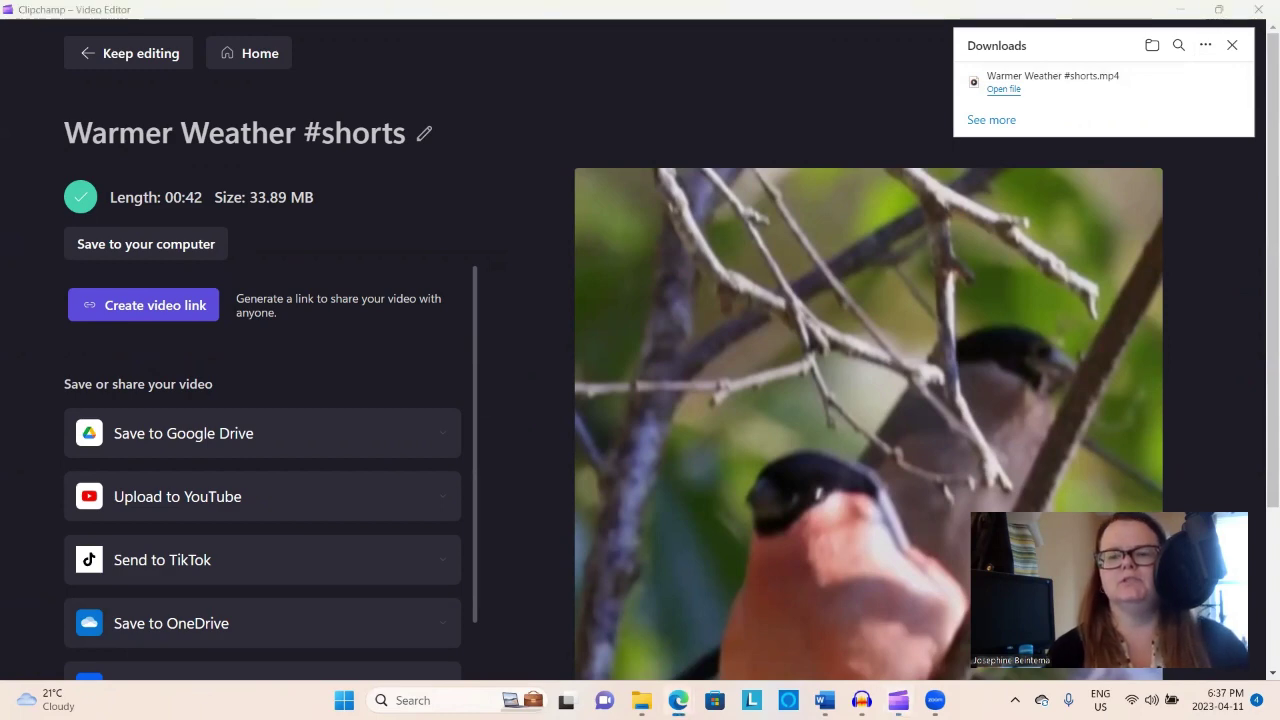
pyautogui.press('super+Left')
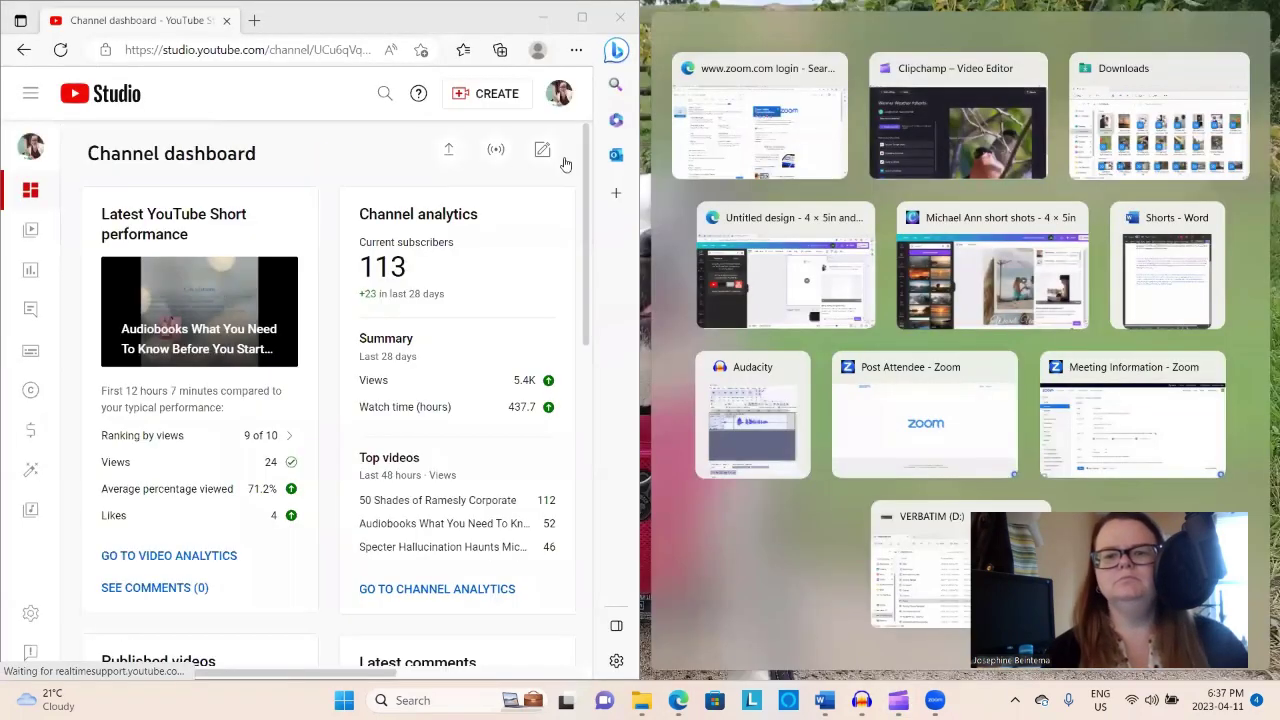
# Step: Maximize YouTube Studio and upload Warmer Weather #shorts.mp4 from Downloads through Content > Create
pyautogui.click(933, 139)
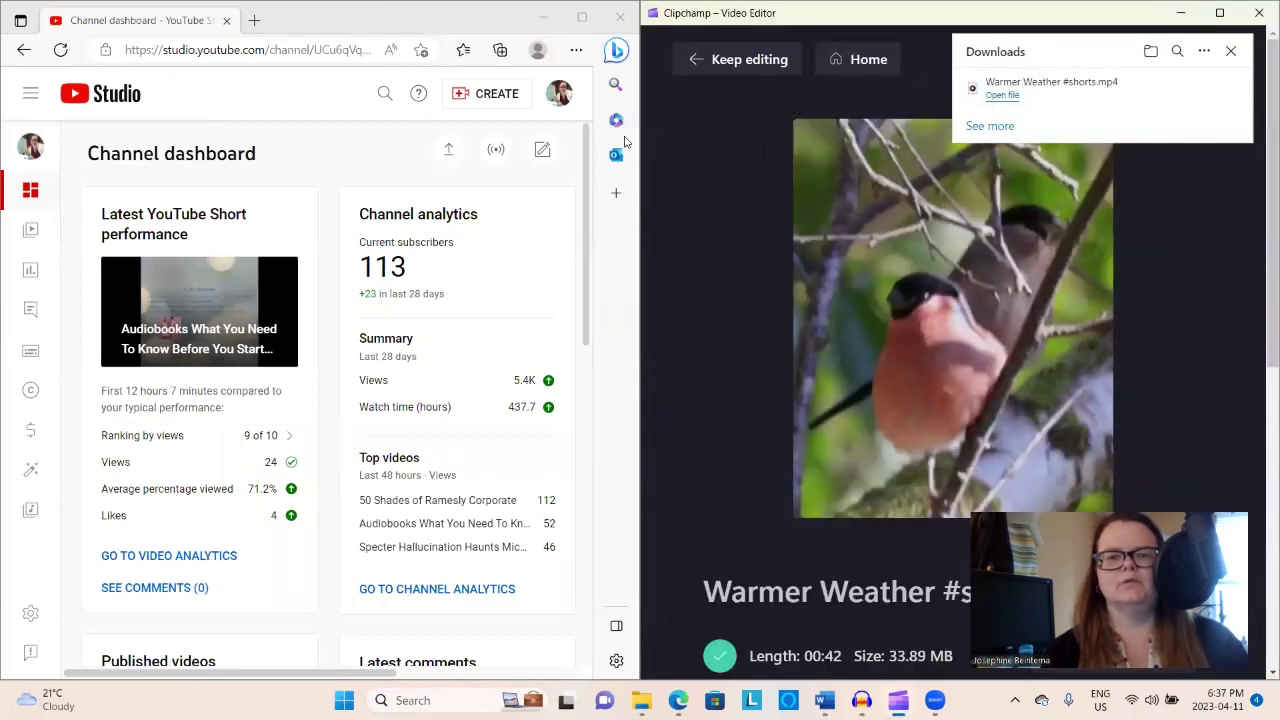
pyautogui.click(581, 17)
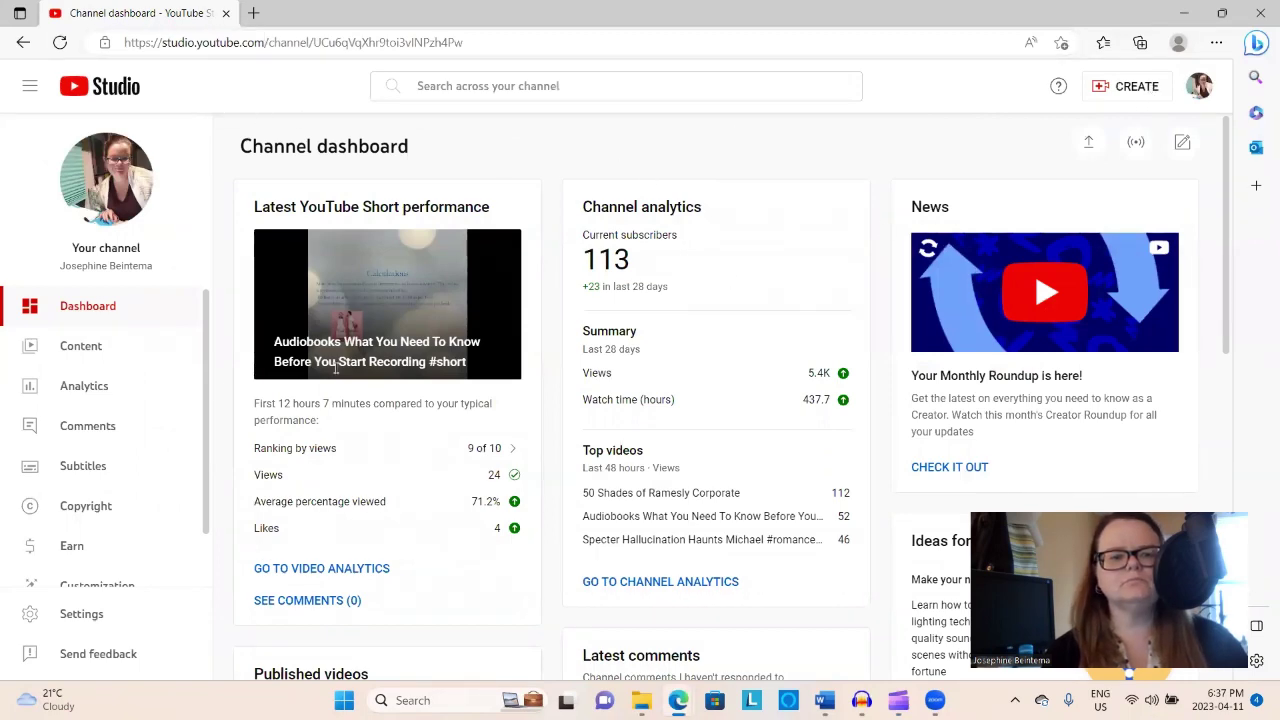
pyautogui.click(72, 350)
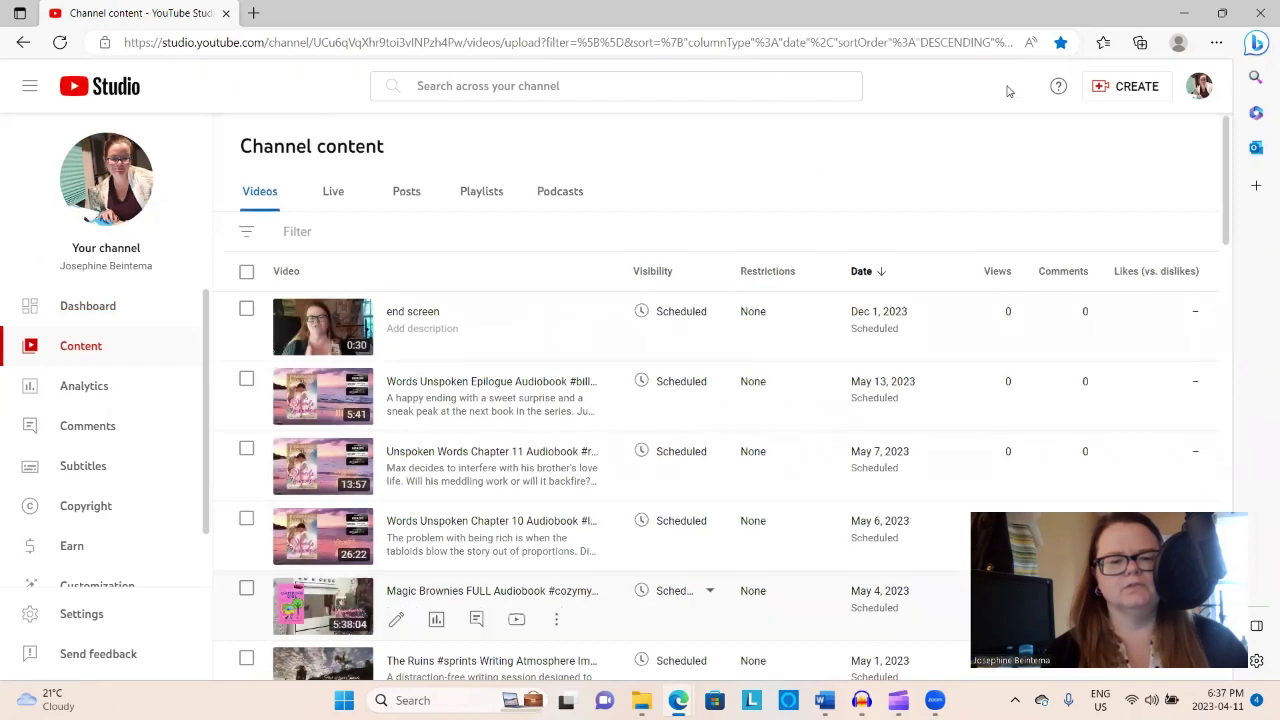
pyautogui.click(1142, 89)
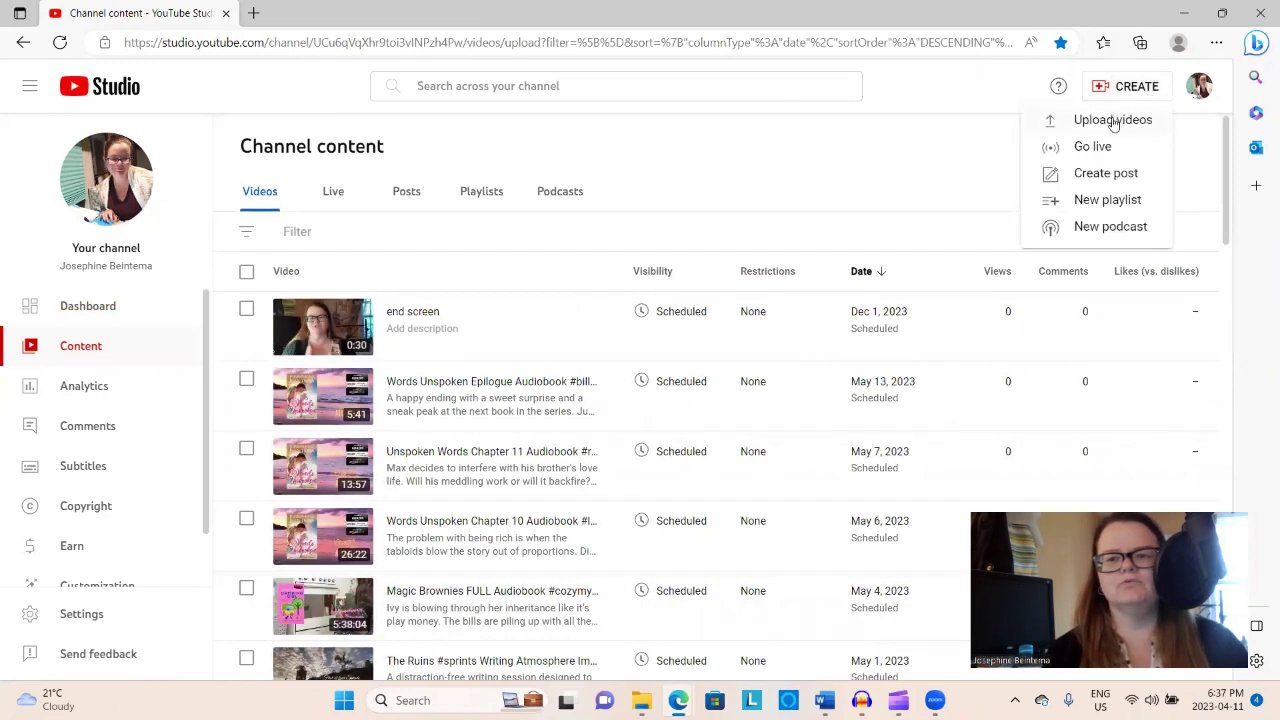
pyautogui.click(1112, 121)
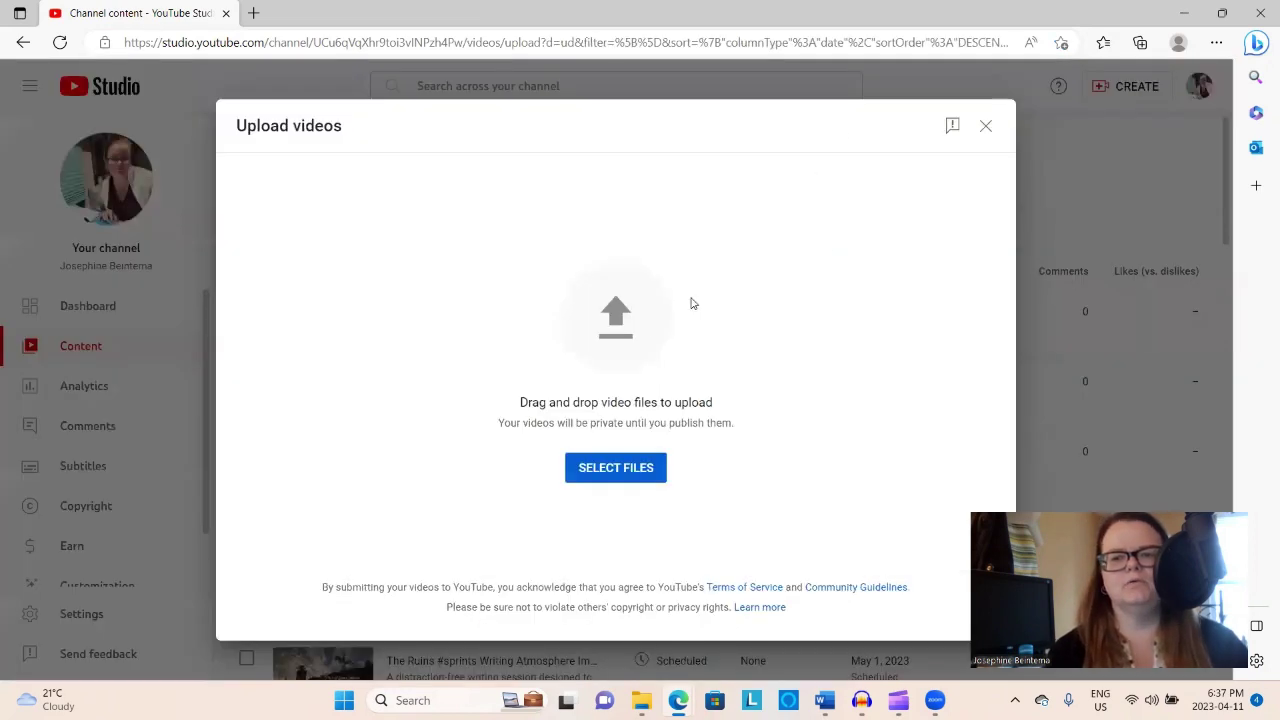
pyautogui.click(628, 474)
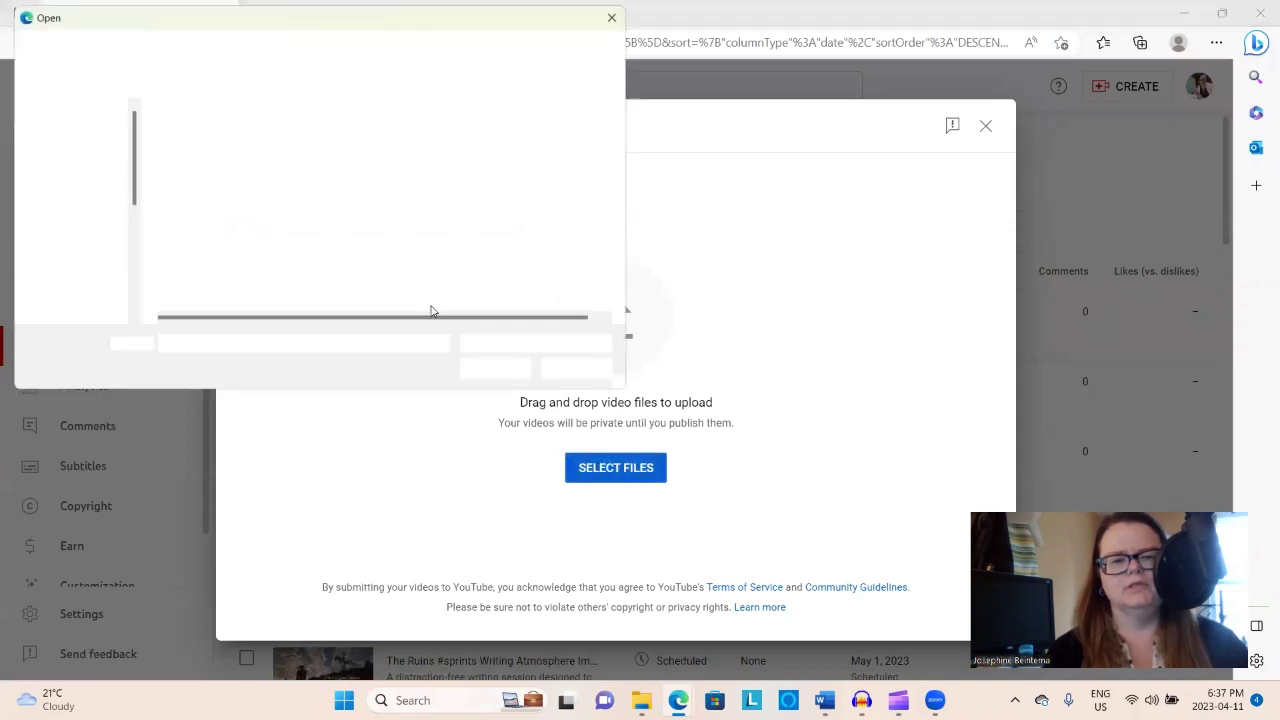
pyautogui.click(265, 156)
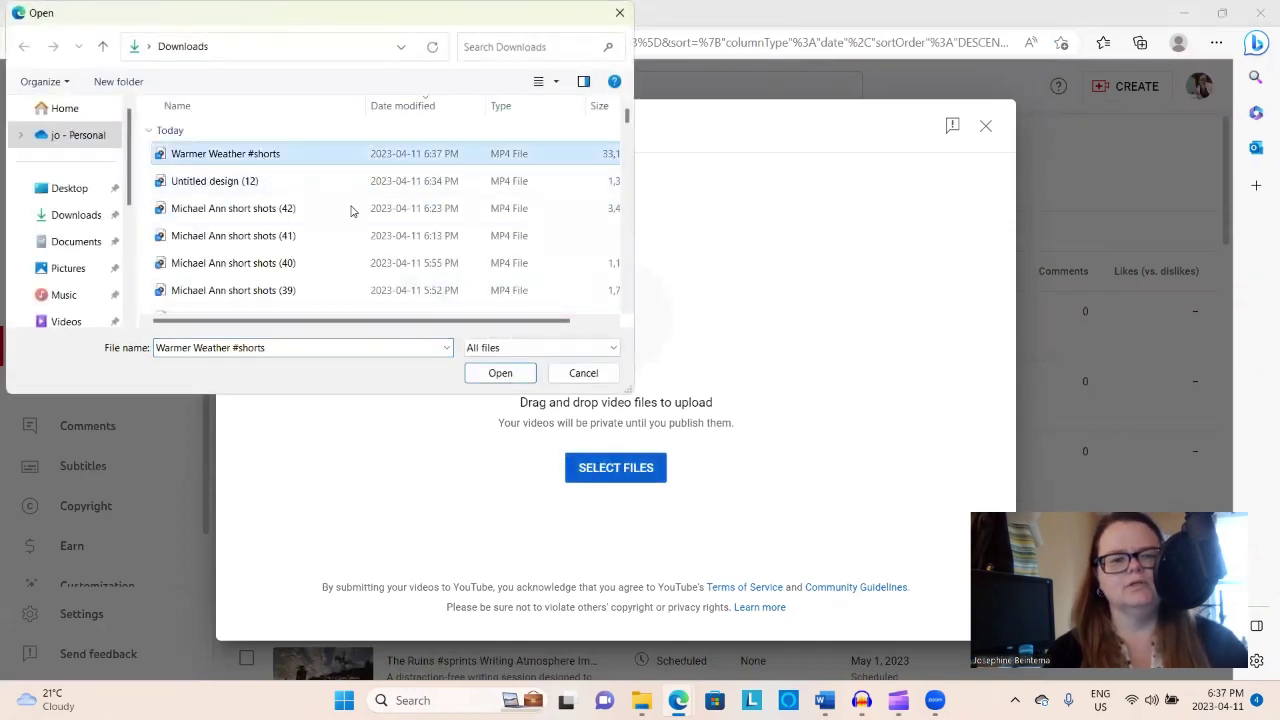
pyautogui.click(500, 374)
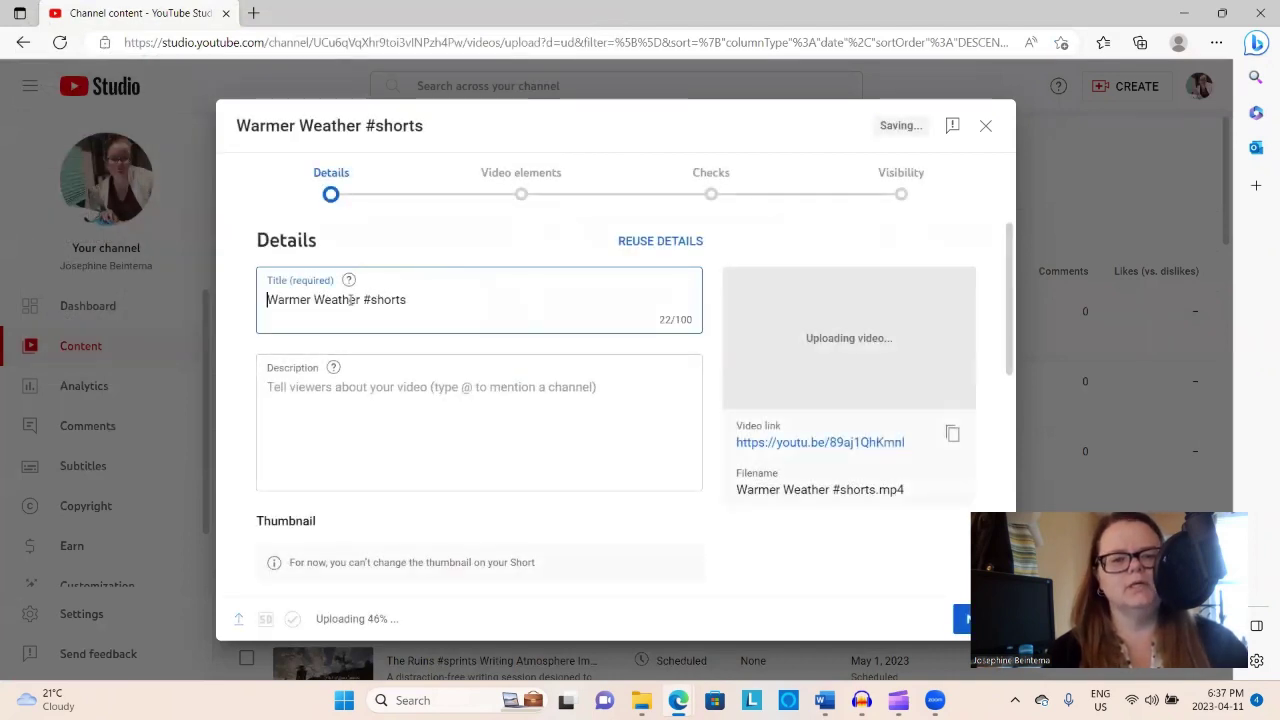
# Step: Replace 'Warmer Weather' in the title with 'Listen to Audiobooks While You Garden, Walk, and Play'
pyautogui.moveTo(359, 301); pyautogui.dragTo(233, 306)
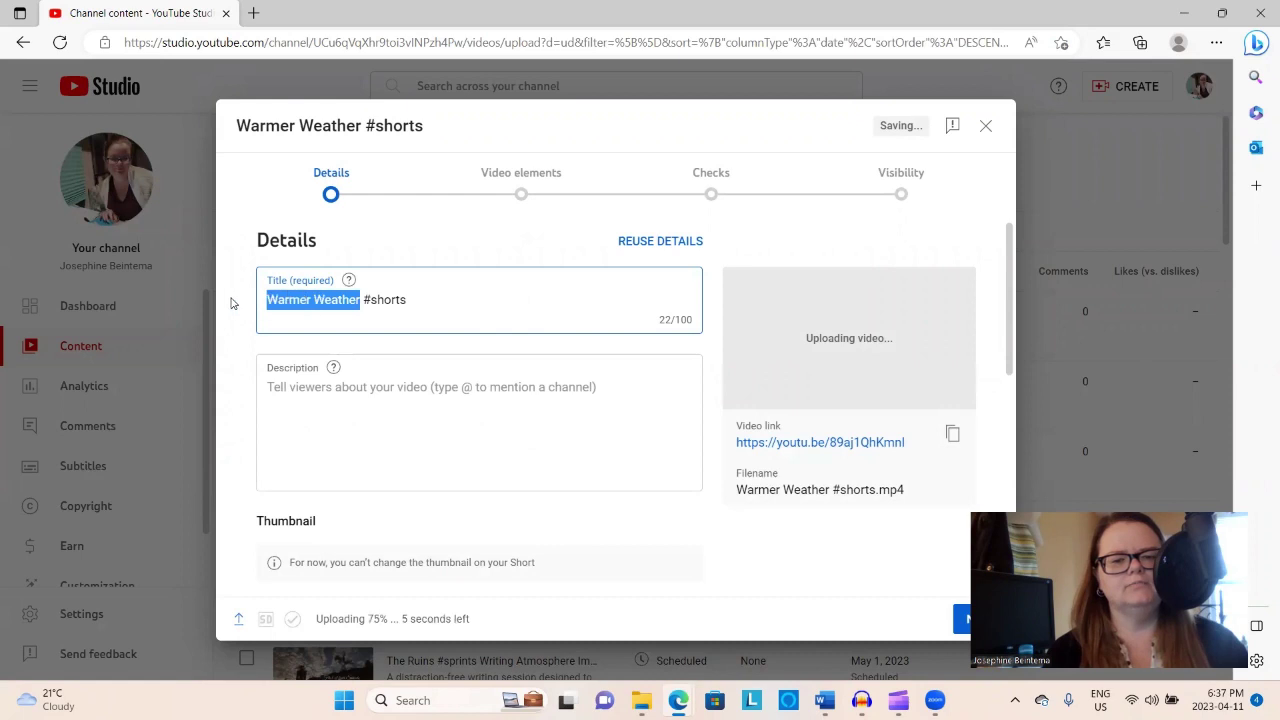
pyautogui.write('Listen t')
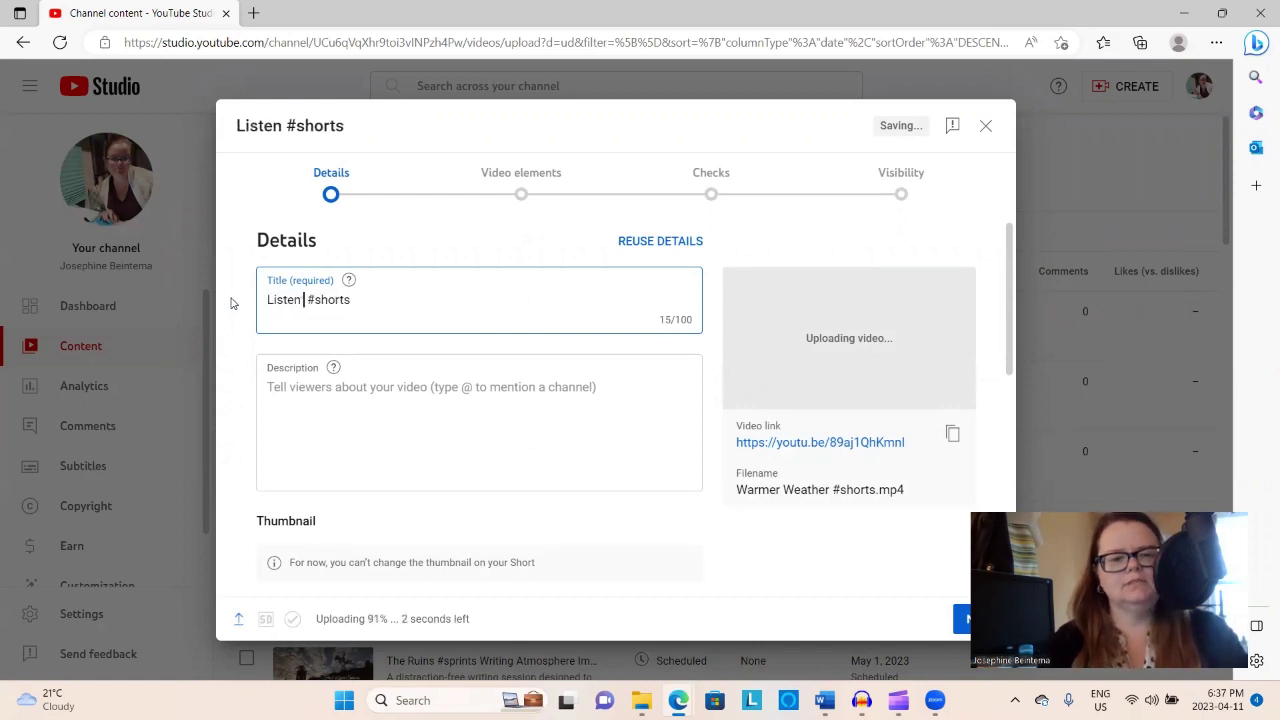
pyautogui.write('o Audiobo')
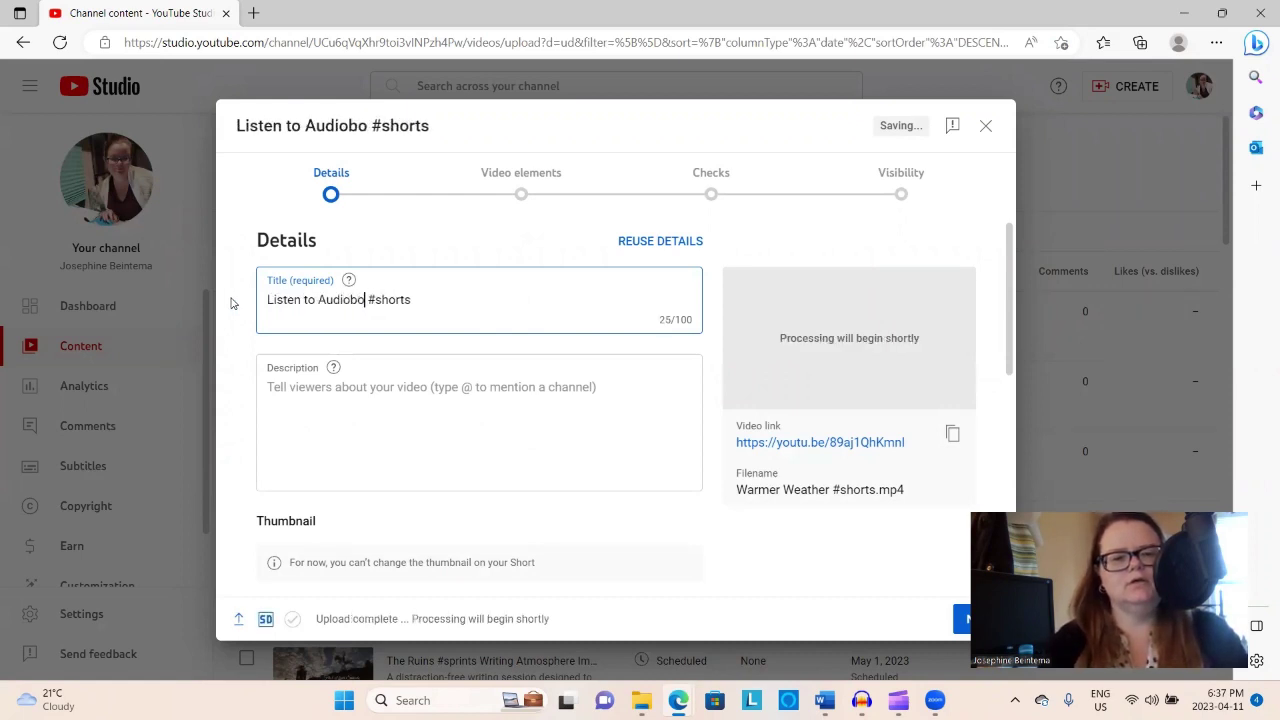
pyautogui.write('oks while')
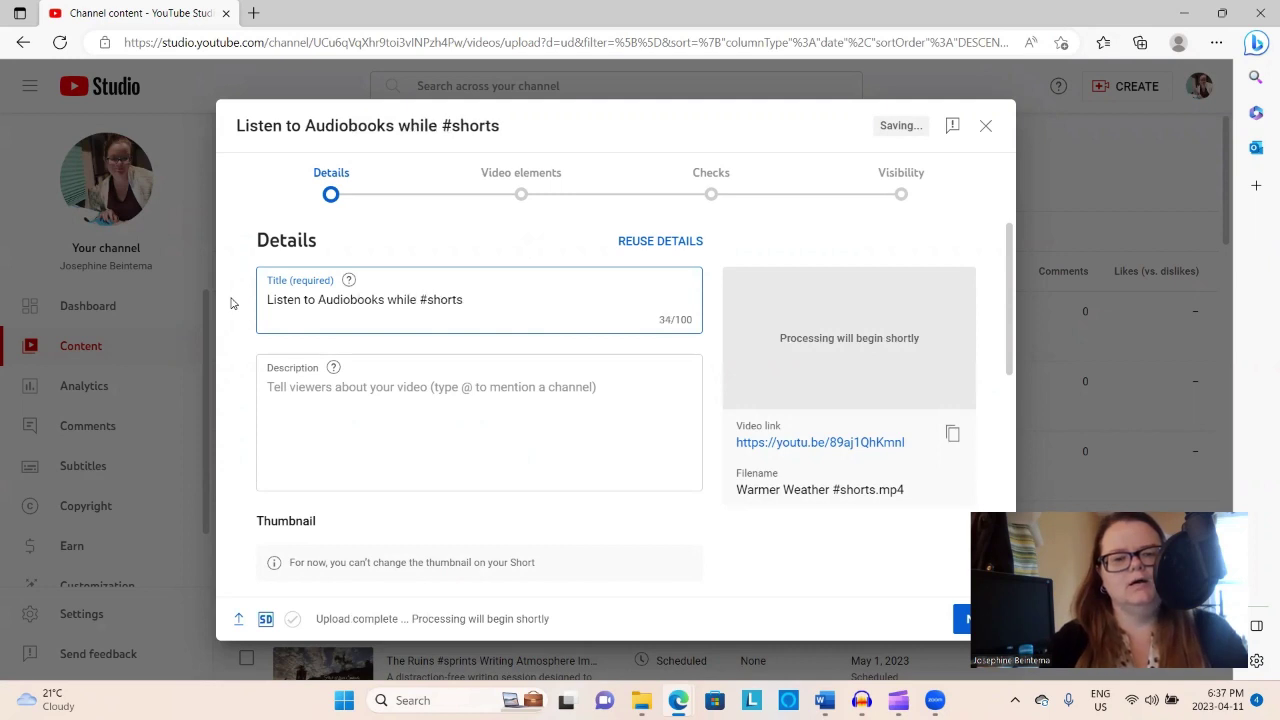
pyautogui.press('BackSpace')
pyautogui.press('BackSpace')
pyautogui.press('BackSpace')
pyautogui.press('BackSpace')
pyautogui.press('BackSpace')
pyautogui.write('While')
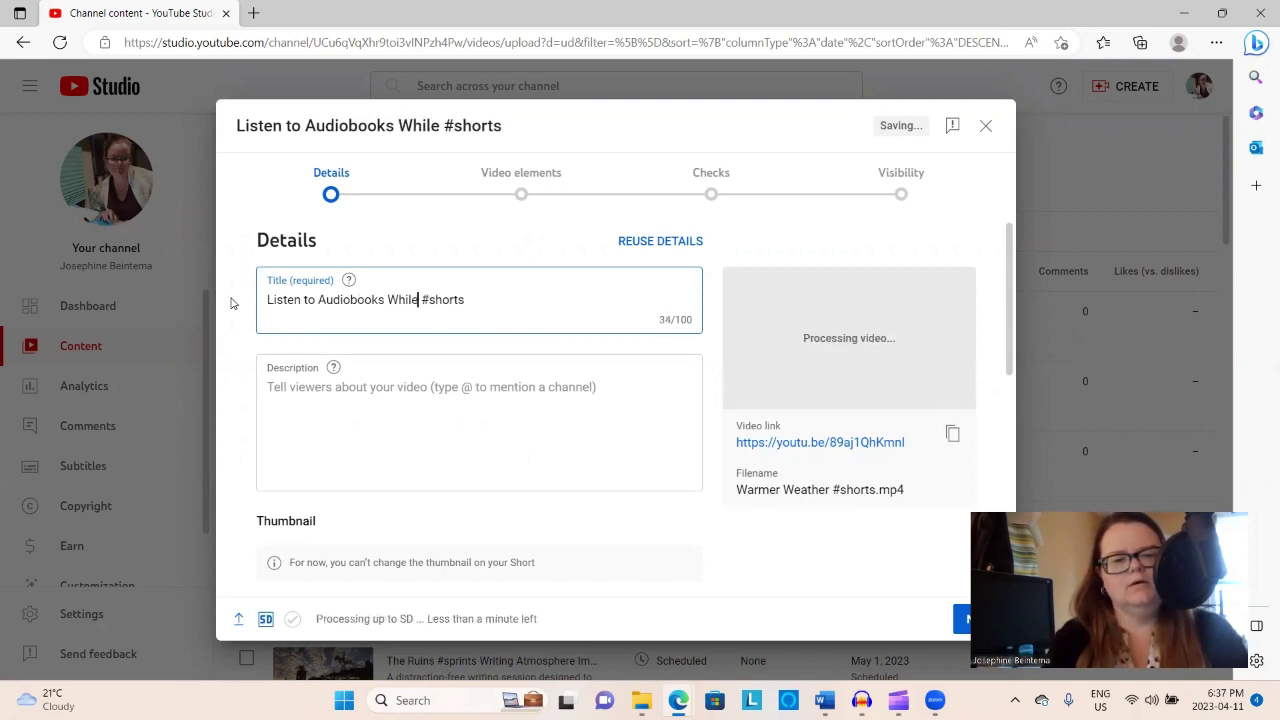
pyautogui.write(' You ')
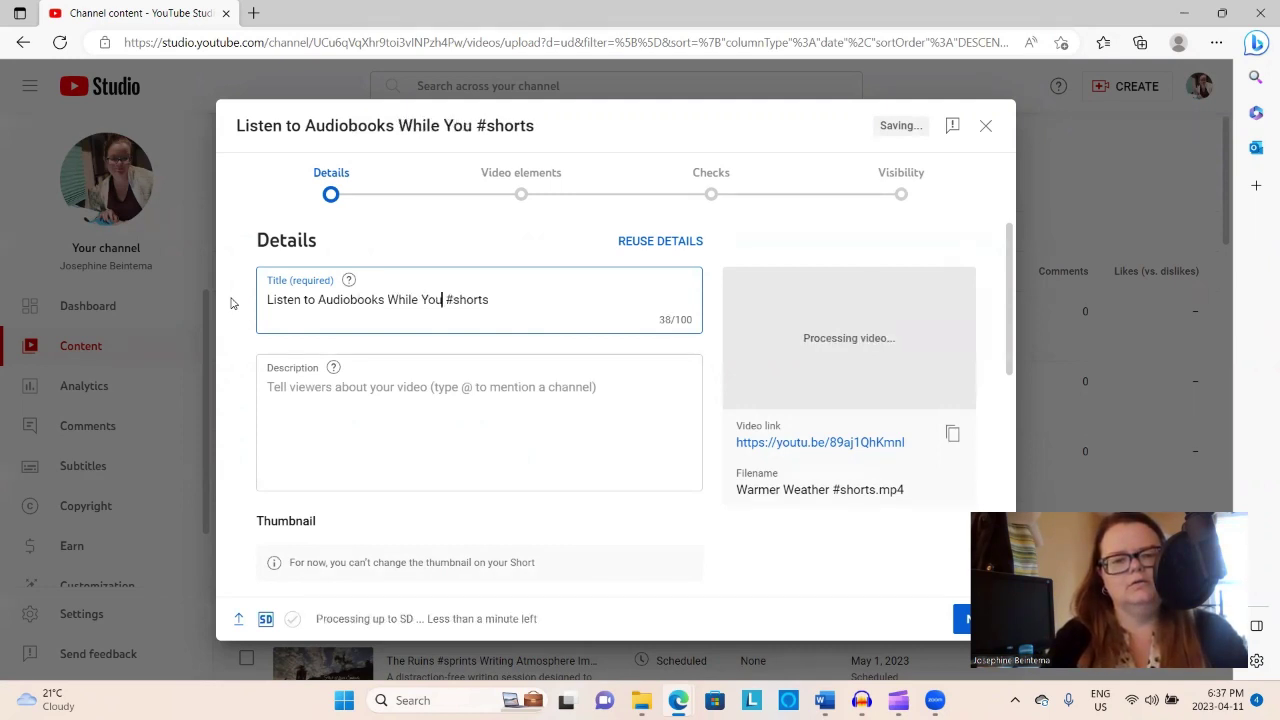
pyautogui.write('Garden, Wa')
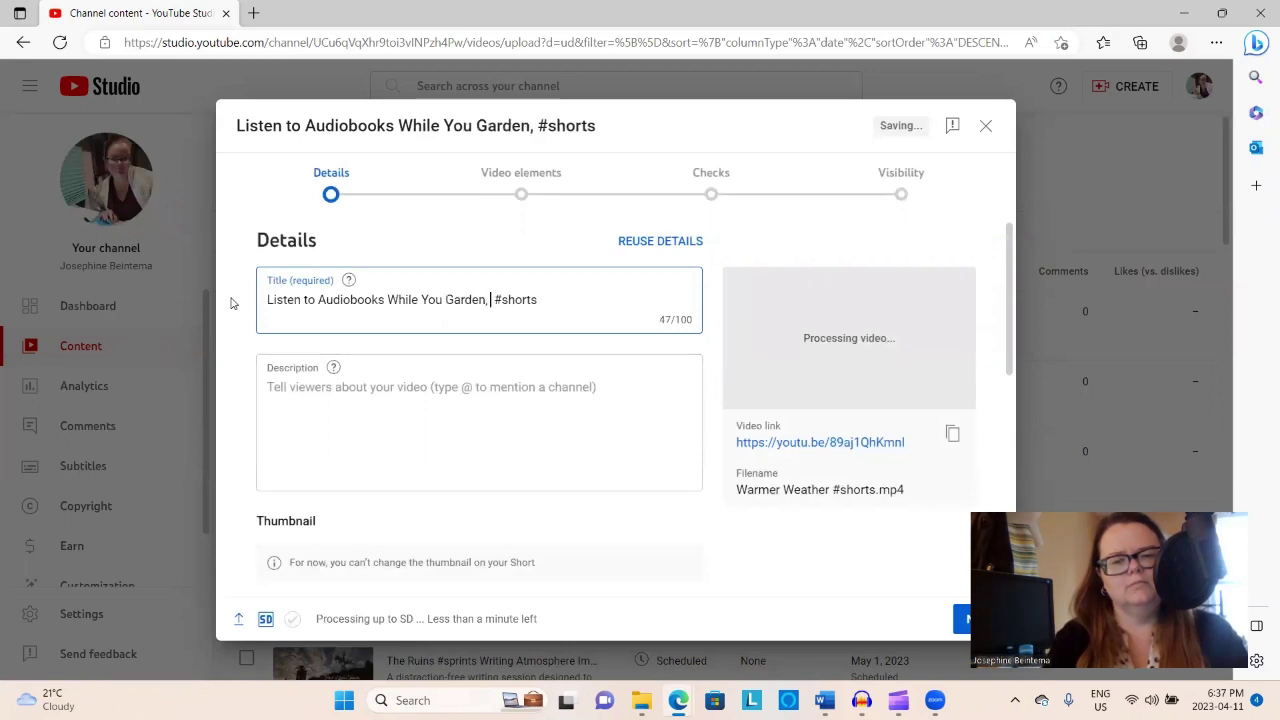
pyautogui.write('lk, Play')
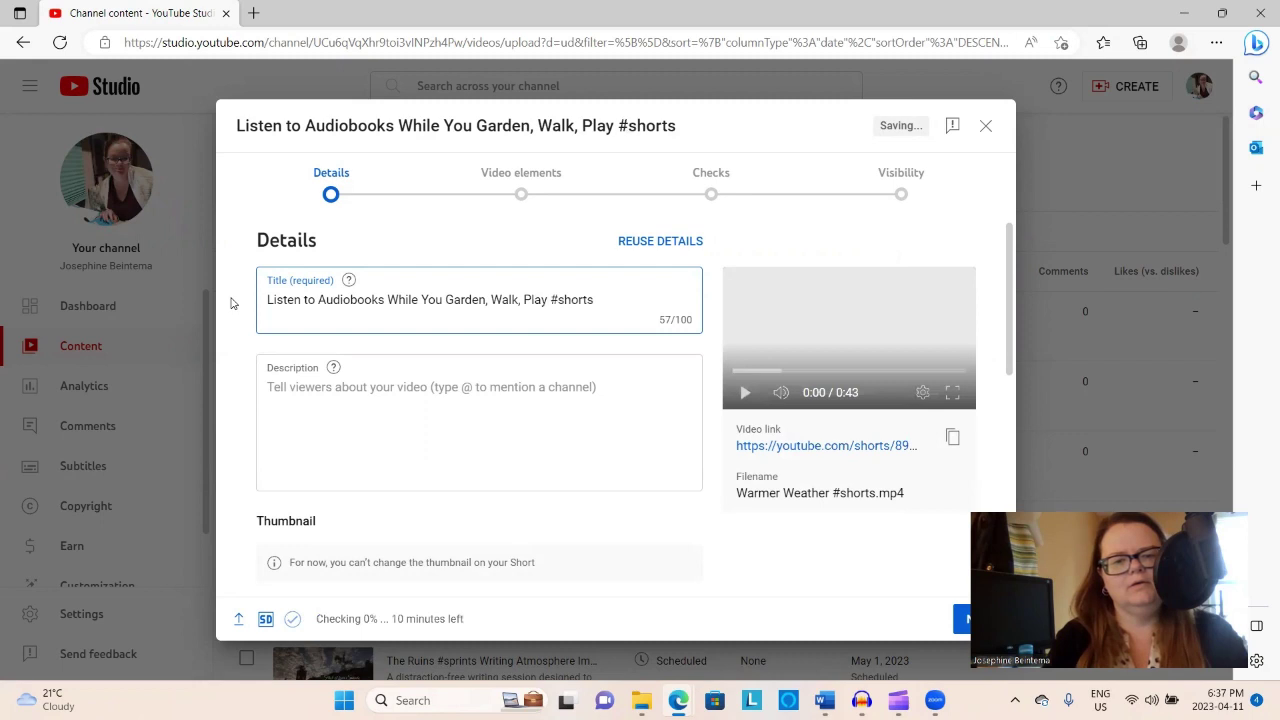
pyautogui.press('BackSpace')
pyautogui.press('BackSpace')
pyautogui.press('BackSpace')
pyautogui.press('BackSpace')
pyautogui.write('and Play')
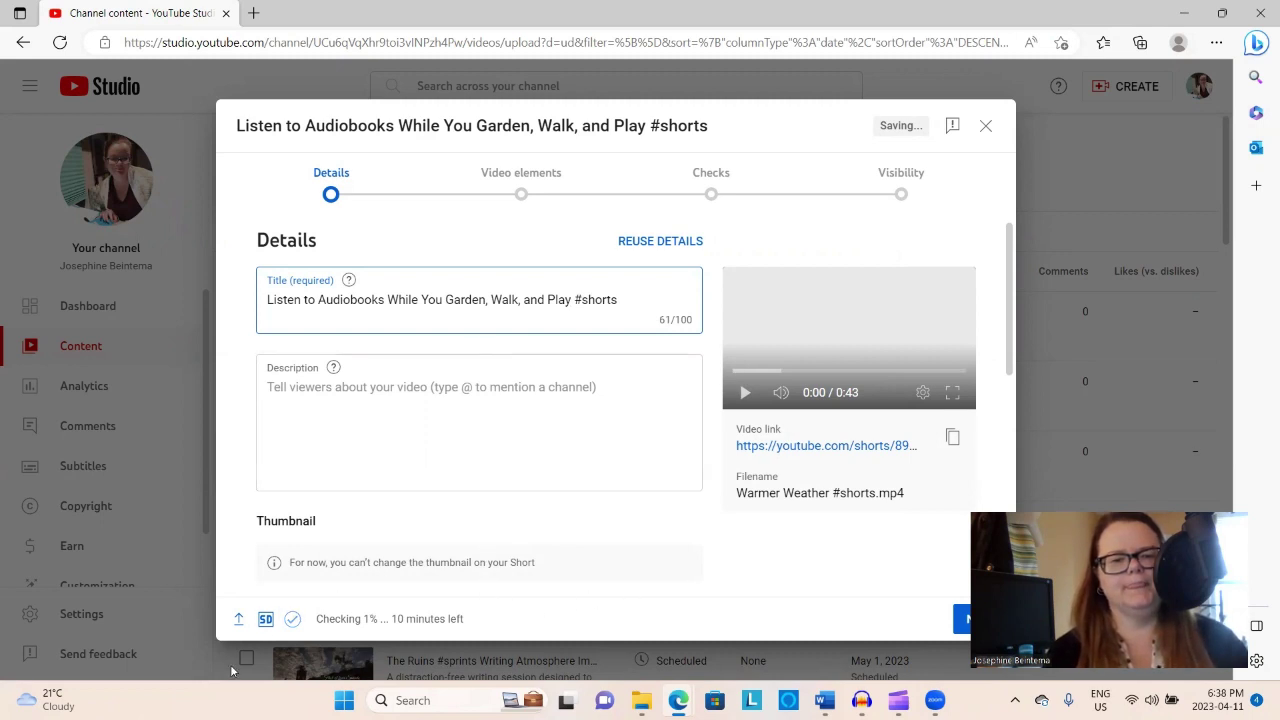
# Step: Write a description urging viewers to enjoy The Ramesly Brothers audiobook series this spring
pyautogui.click(312, 415)
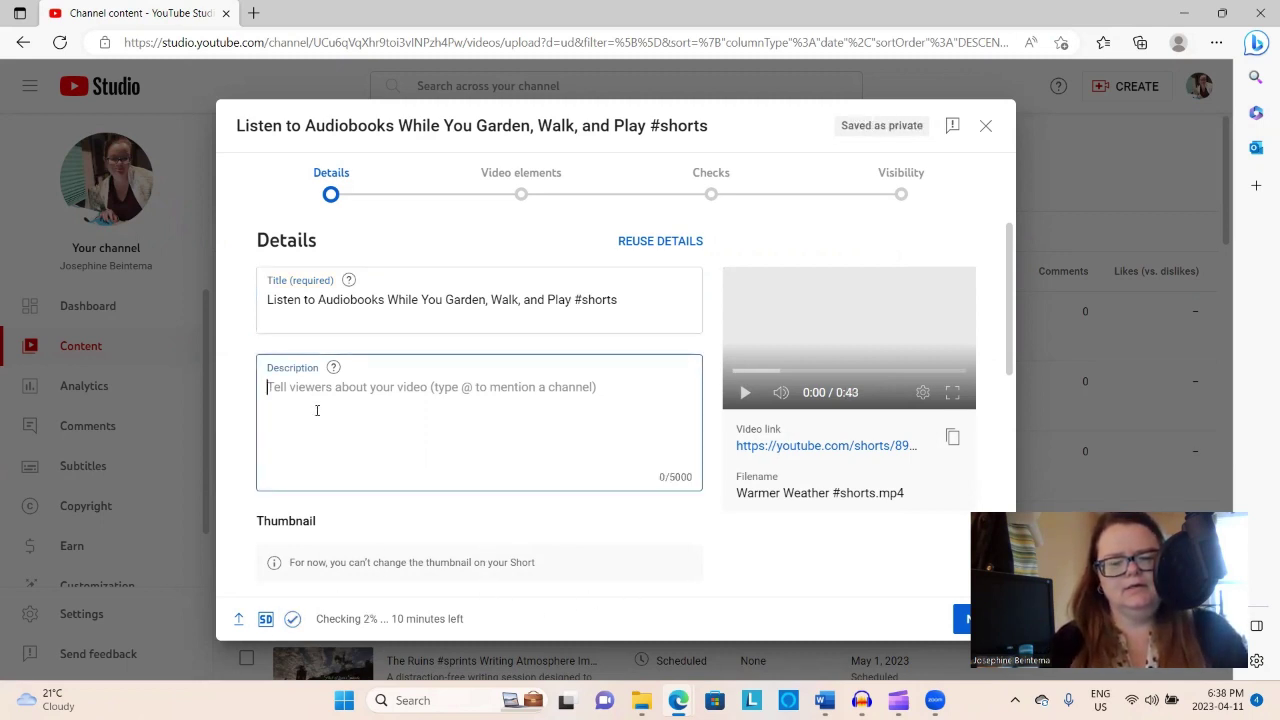
pyautogui.write('Do')
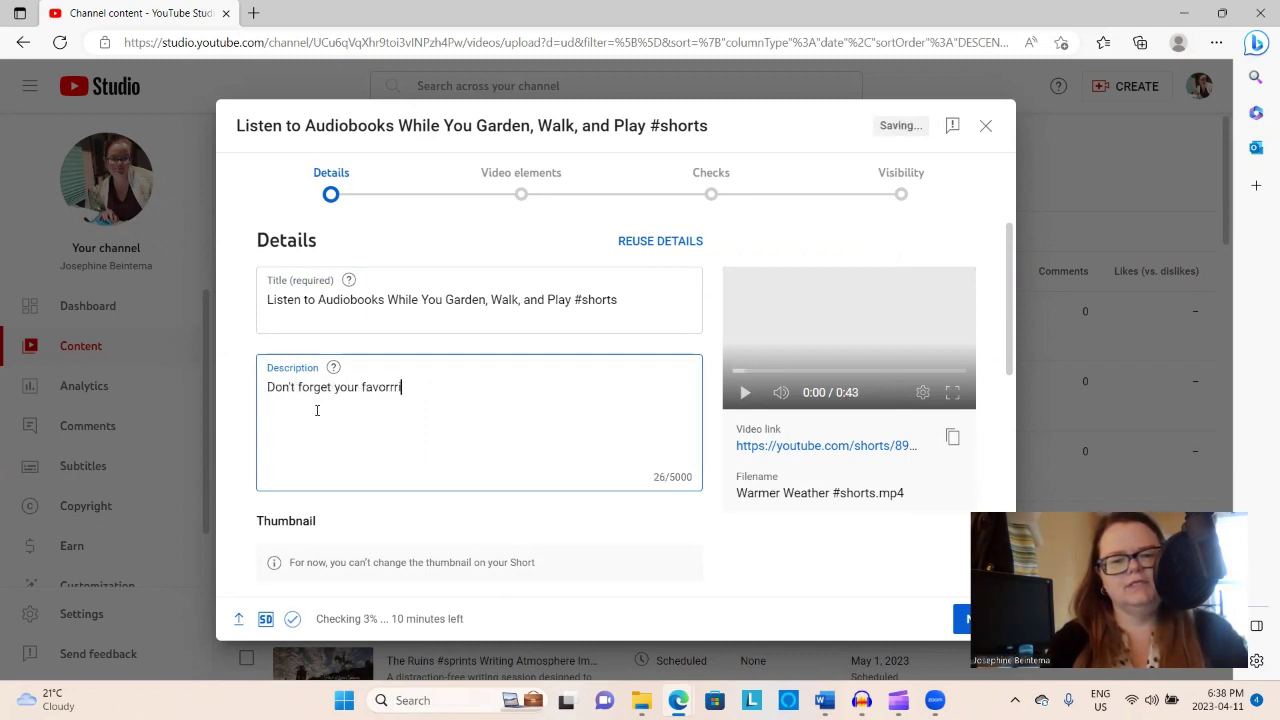
pyautogui.write("n't forget your favorite")
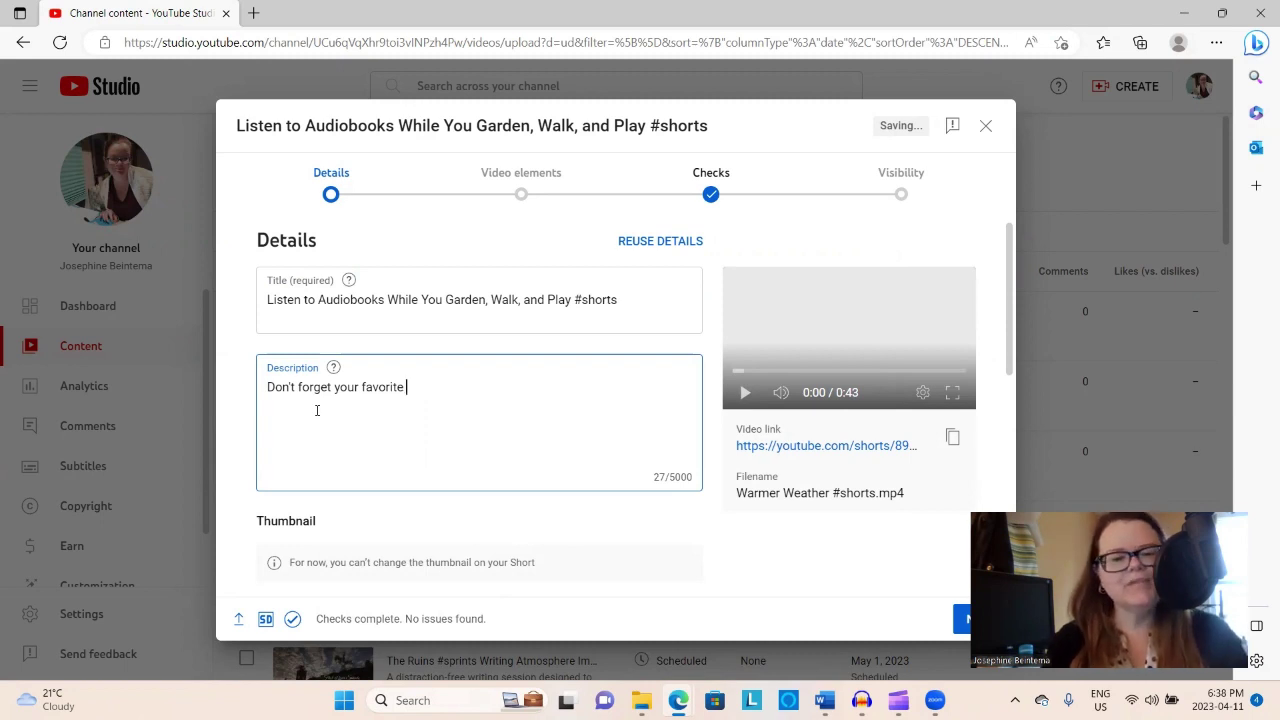
pyautogui.write('audi')
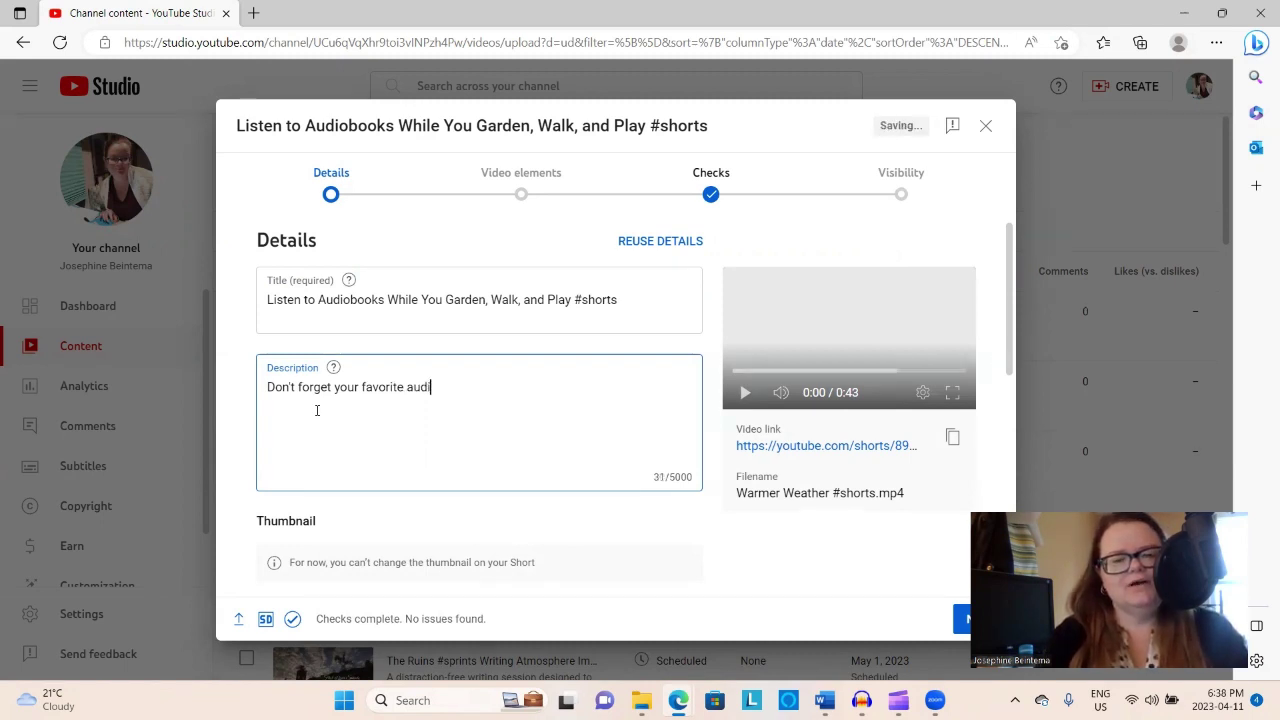
pyautogui.write('obooks series The Ramesly Brothers while you go out this spring.  Listen to')
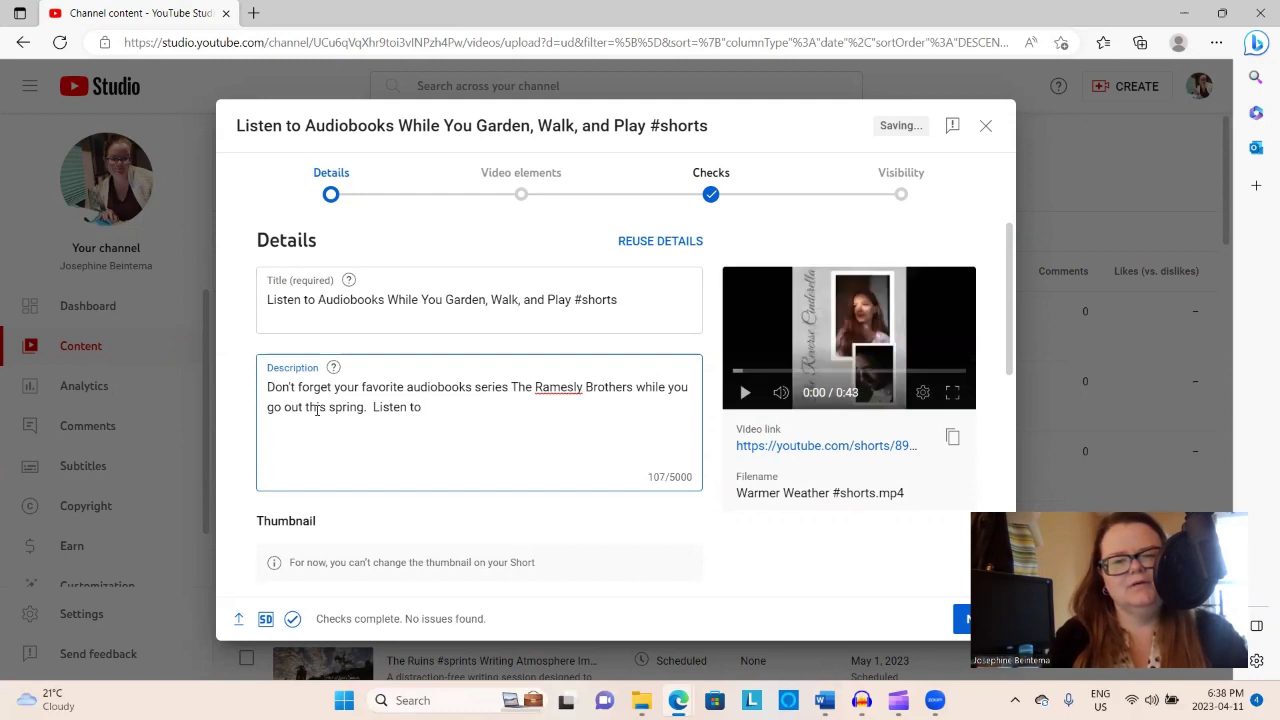
pyautogui.write('Michael a')
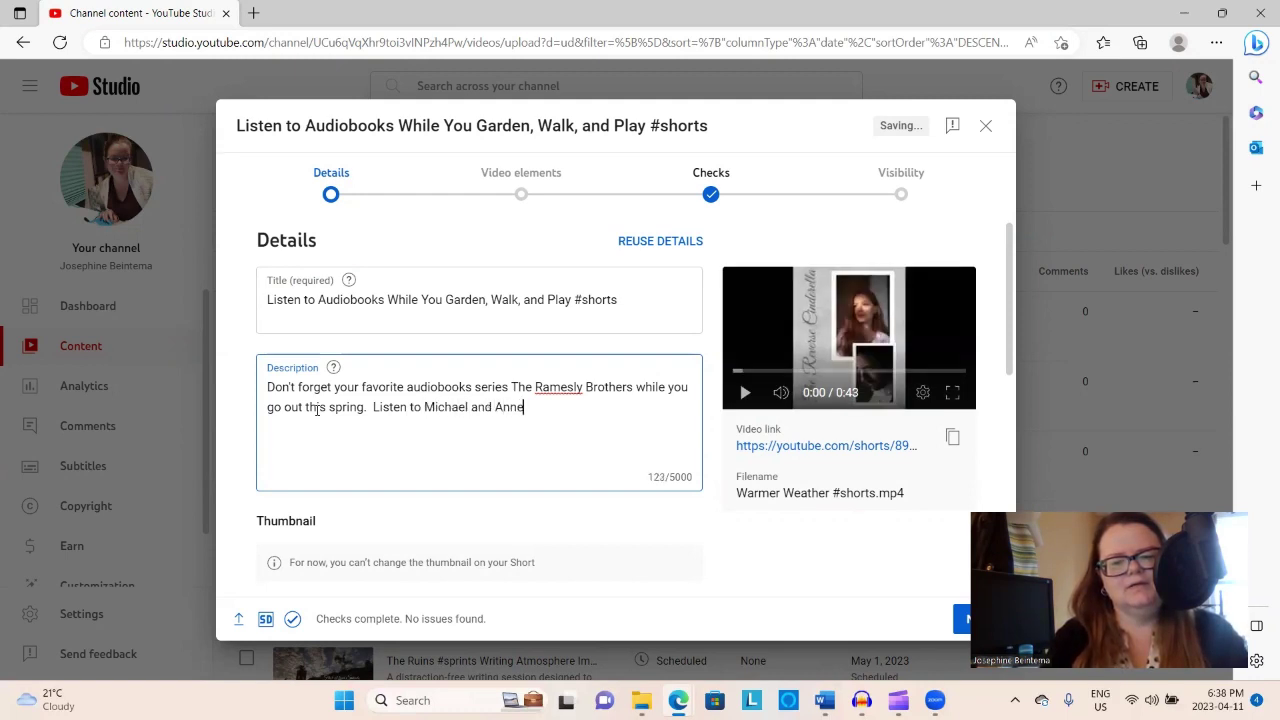
pyautogui.write('nd Ann ')
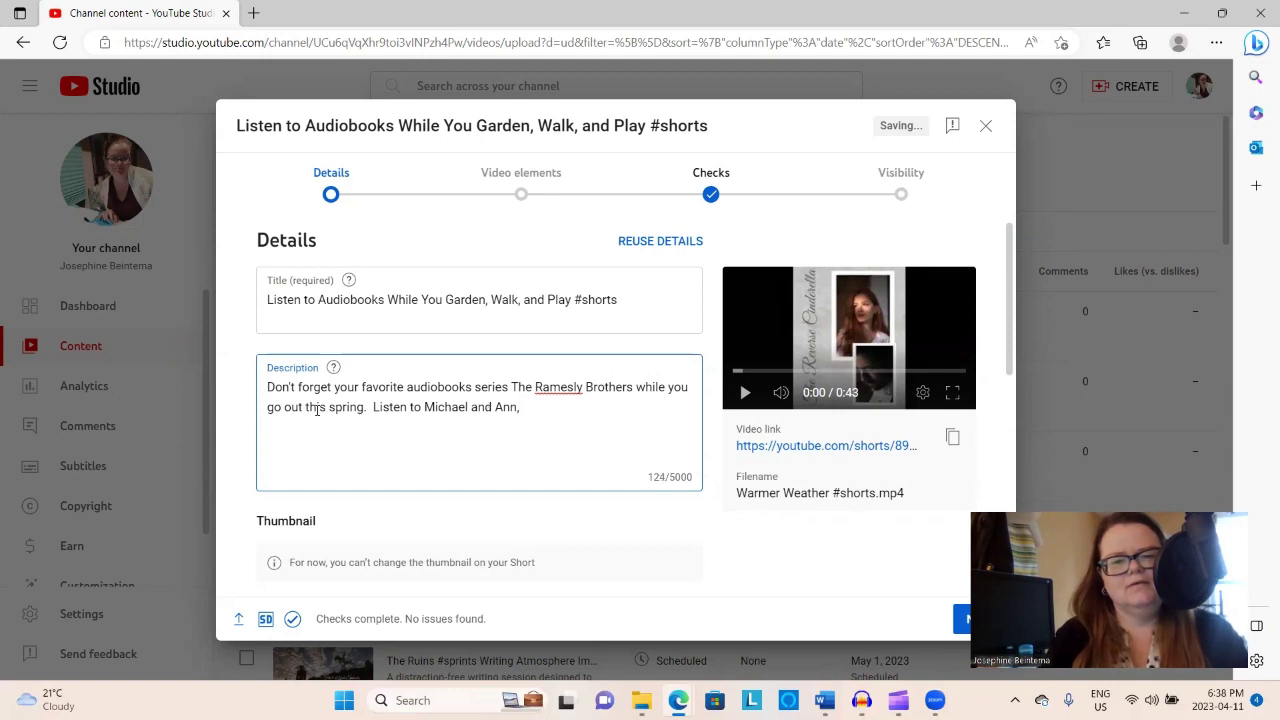
pyautogui.write(' Noah and Elle, or M')
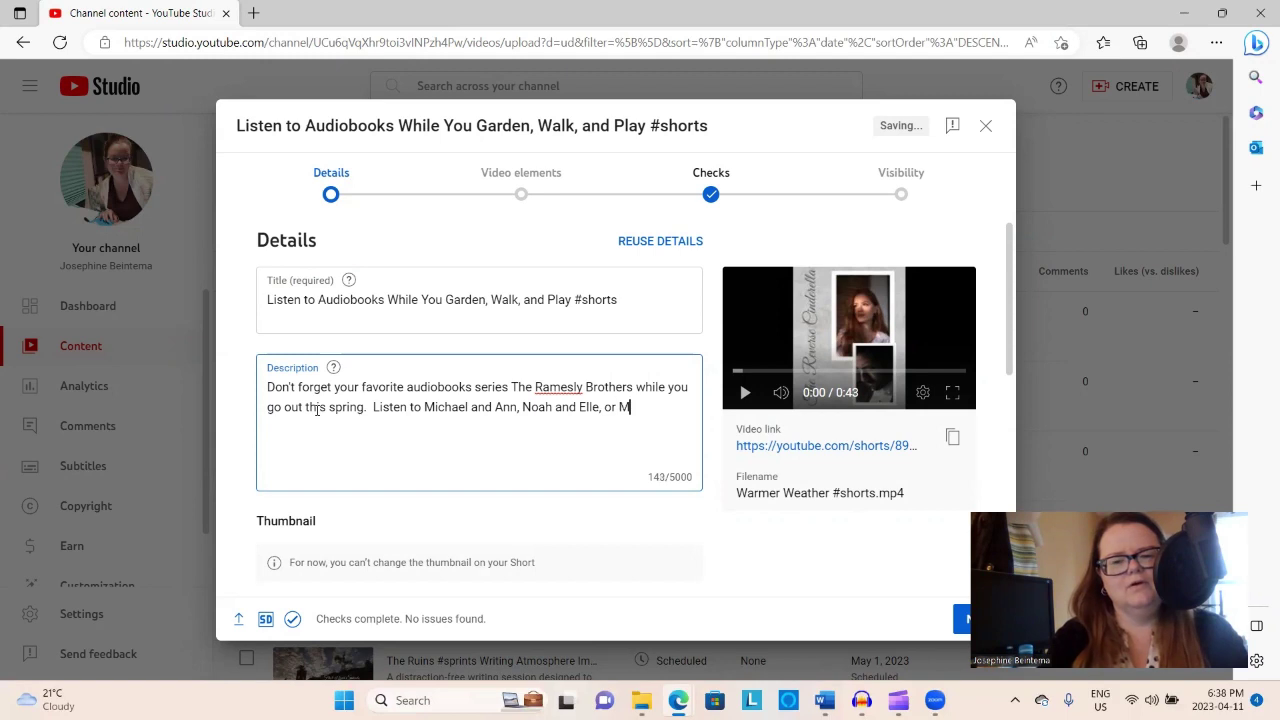
pyautogui.write('ax and Piaget while you work a')
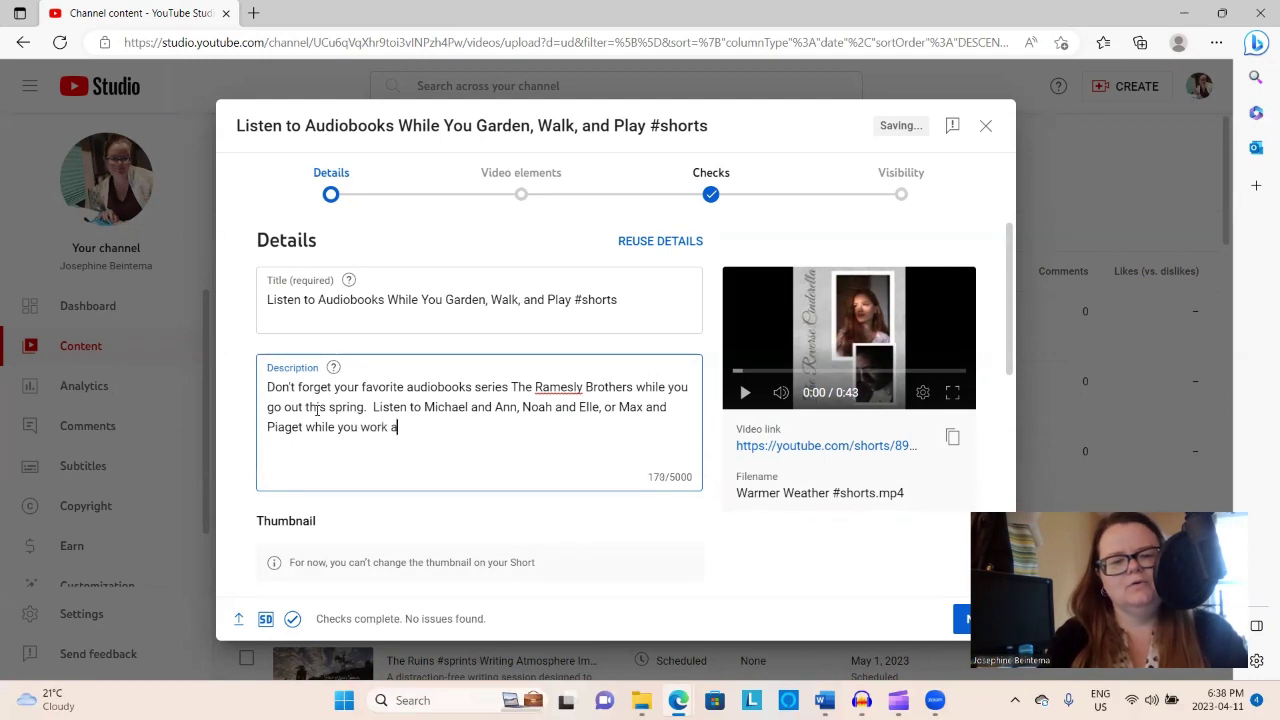
pyautogui.write('.')
pyautogui.press('Return')
pyautogui.press('Return')
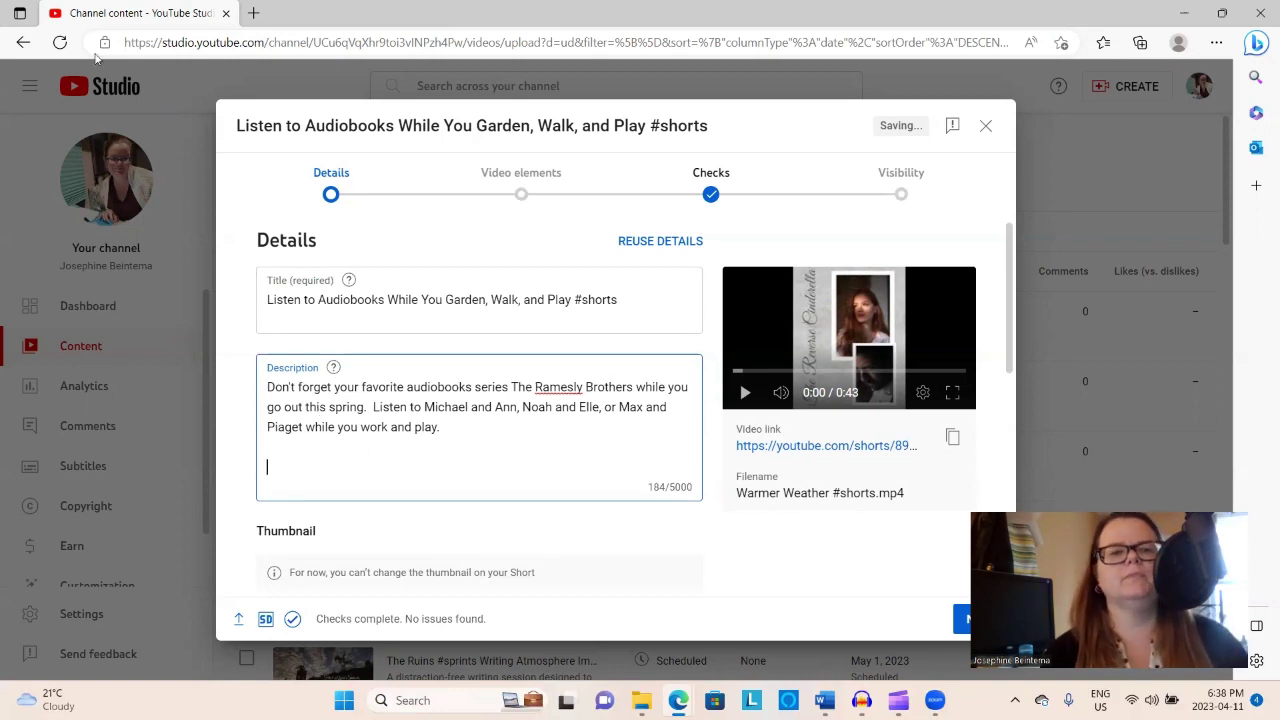
# Step: Duplicate the Studio tab and show the channel's Content list in the new tab
pyautogui.rightClick(150, 14)
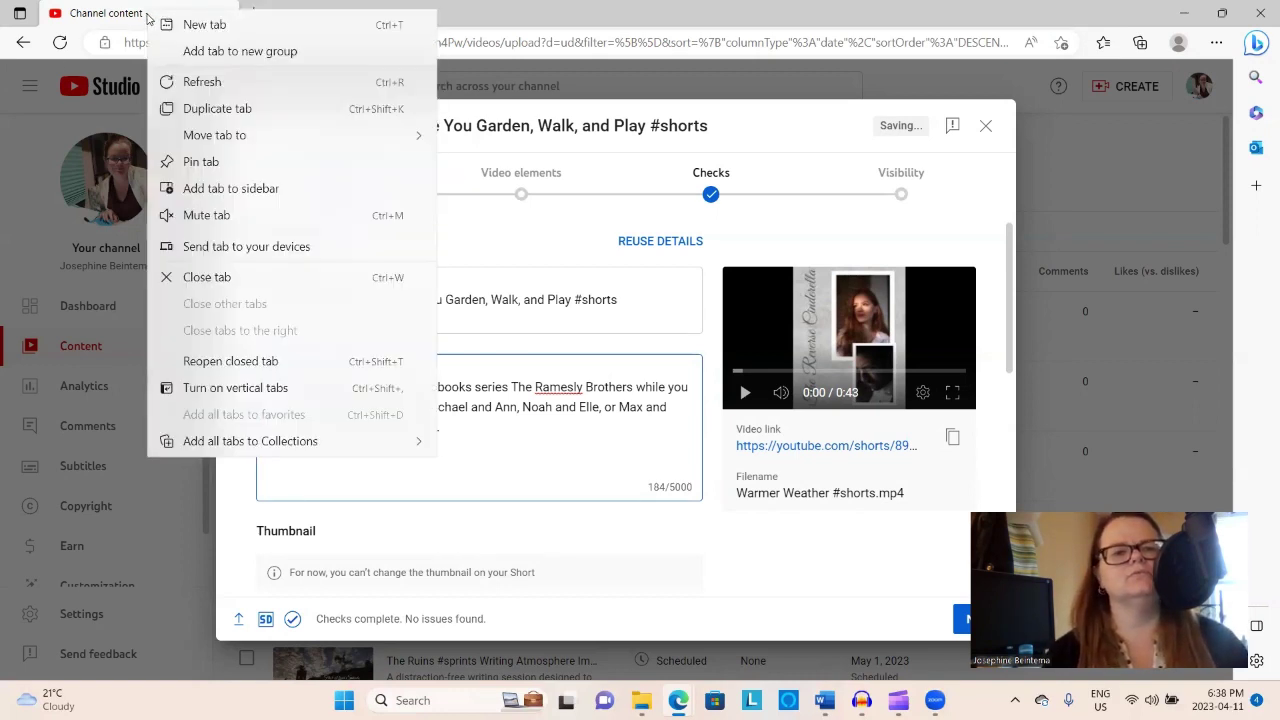
pyautogui.click(174, 110)
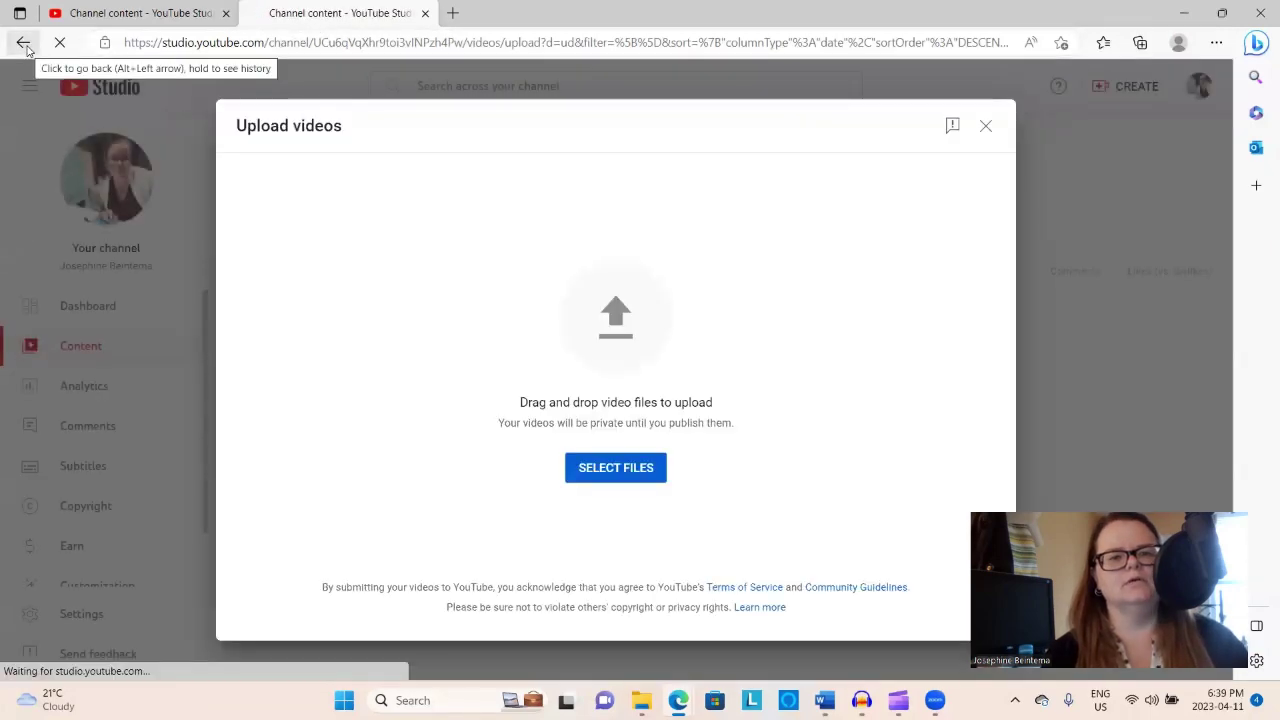
pyautogui.click(24, 43)
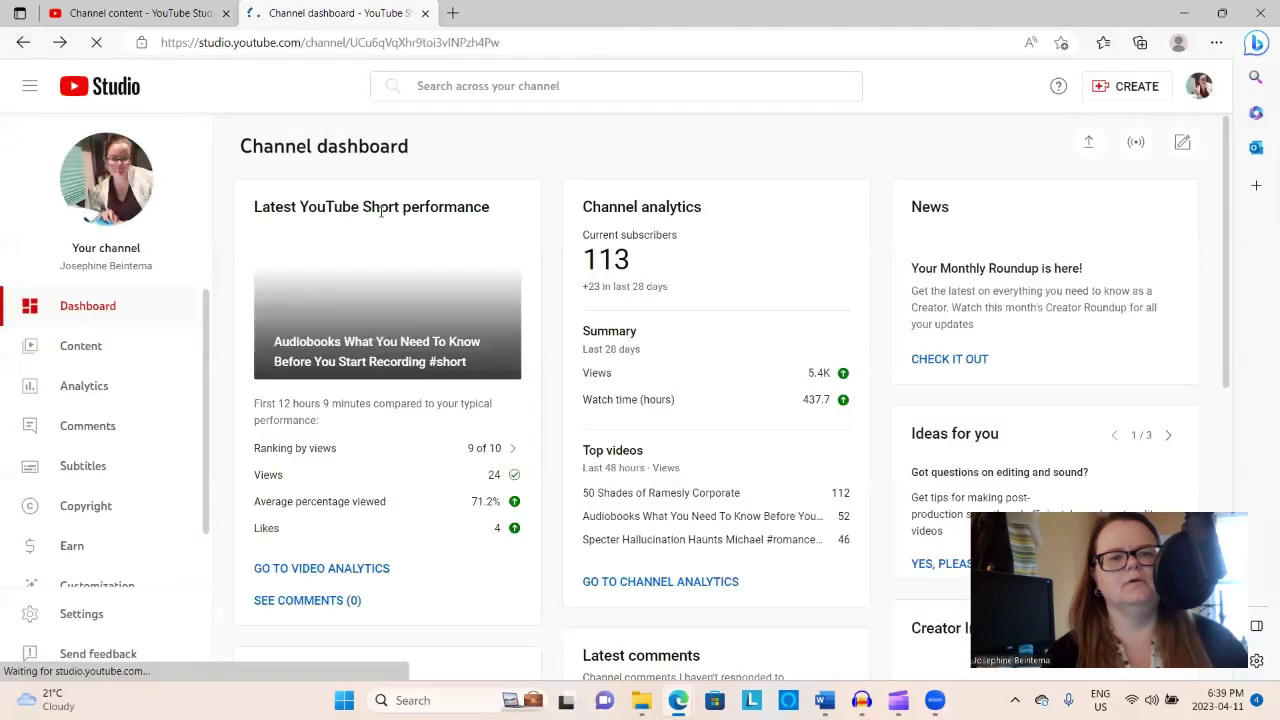
pyautogui.click(88, 350)
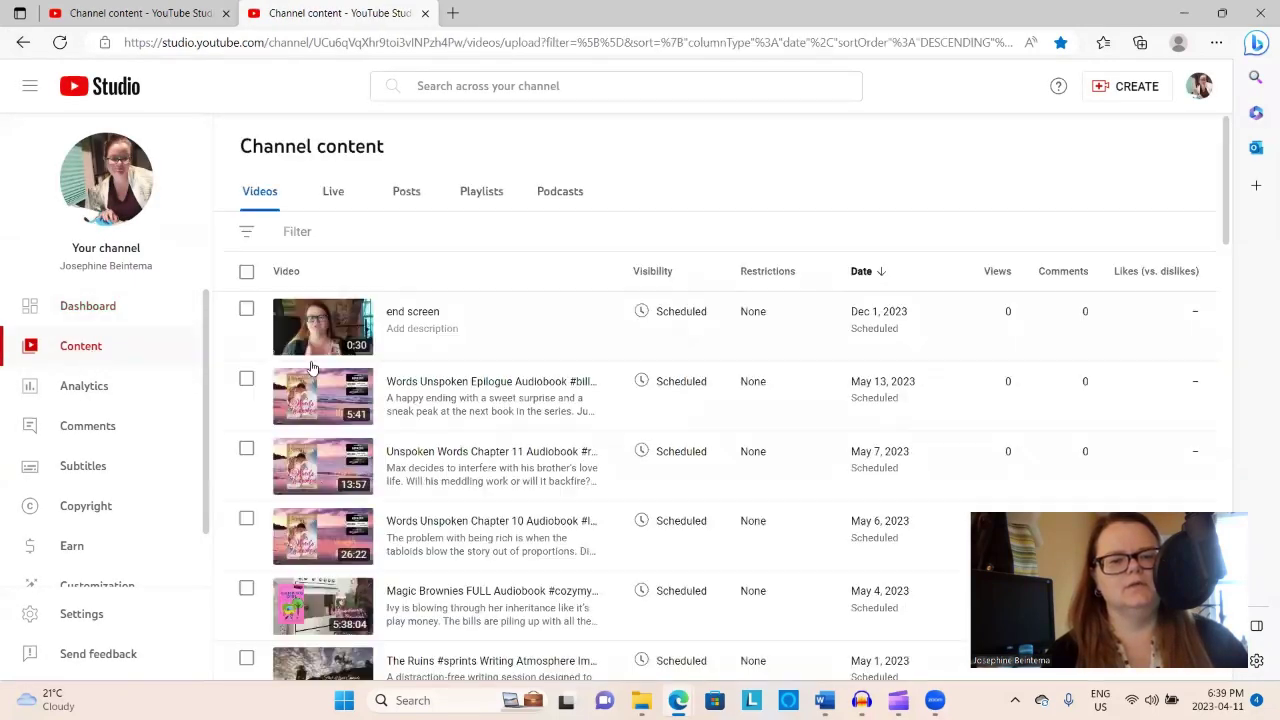
# Step: Copy the shareable link for The Reverse Cinderella Full Audiobook video
pyautogui.scroll(-7, 445, 480)
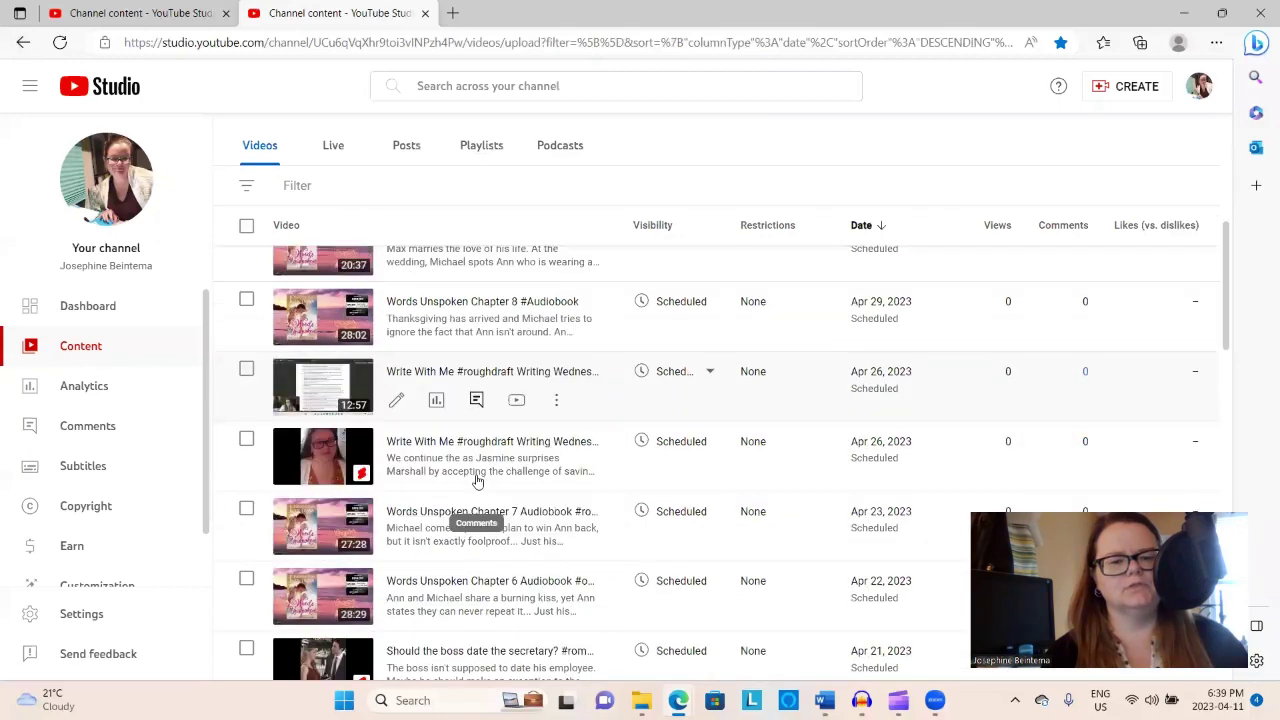
pyautogui.scroll(-1, 477, 481)
pyautogui.scroll(-4, 480, 482)
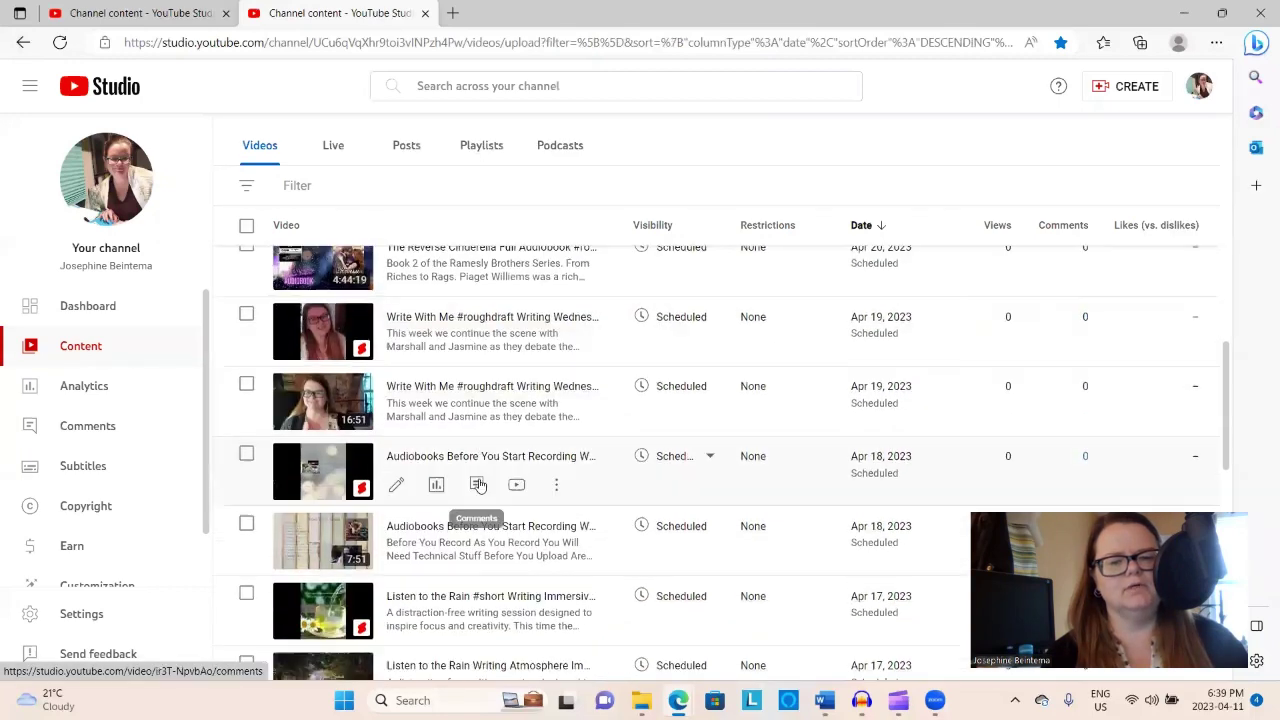
pyautogui.scroll(-3, 479, 484)
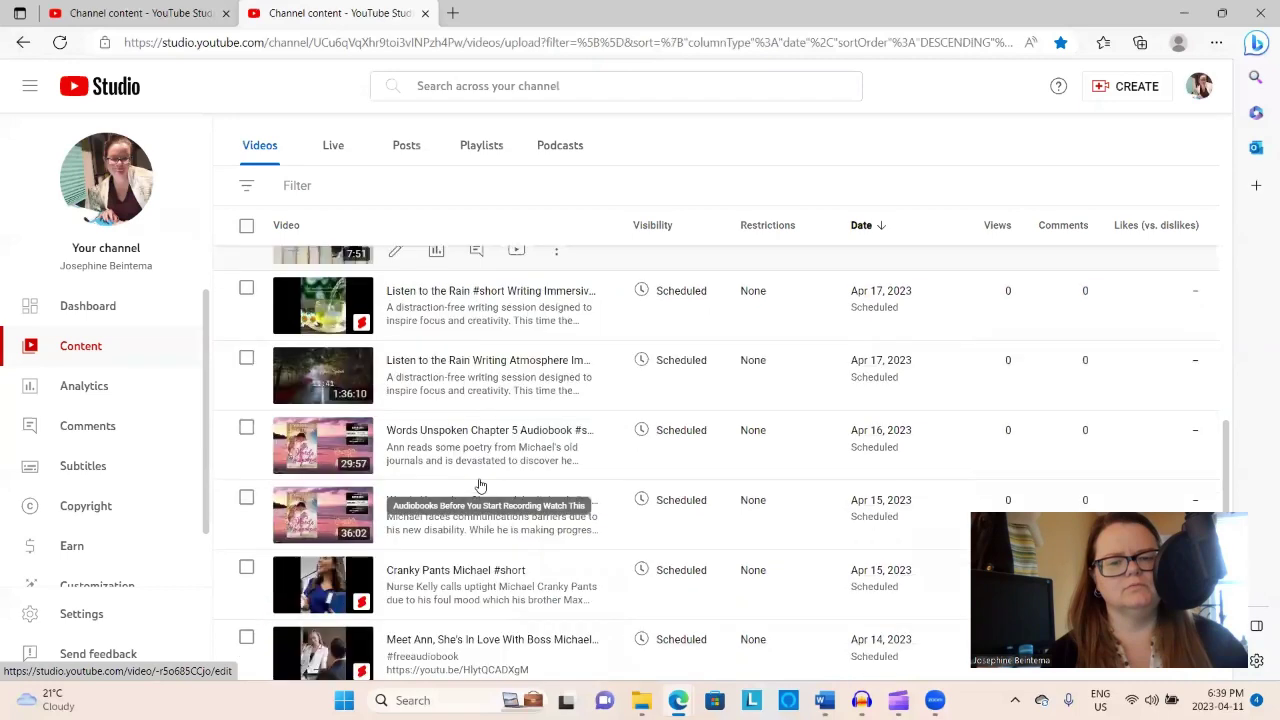
pyautogui.scroll(10, 480, 480)
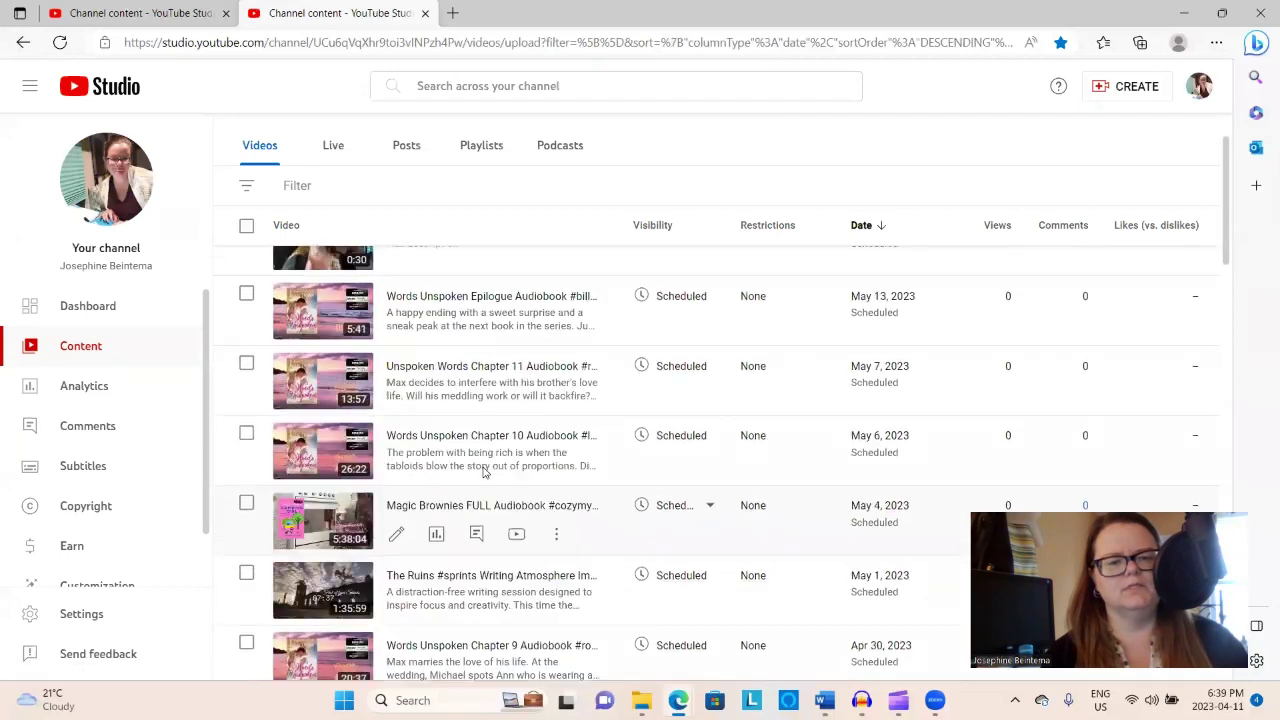
pyautogui.scroll(-3, 483, 472)
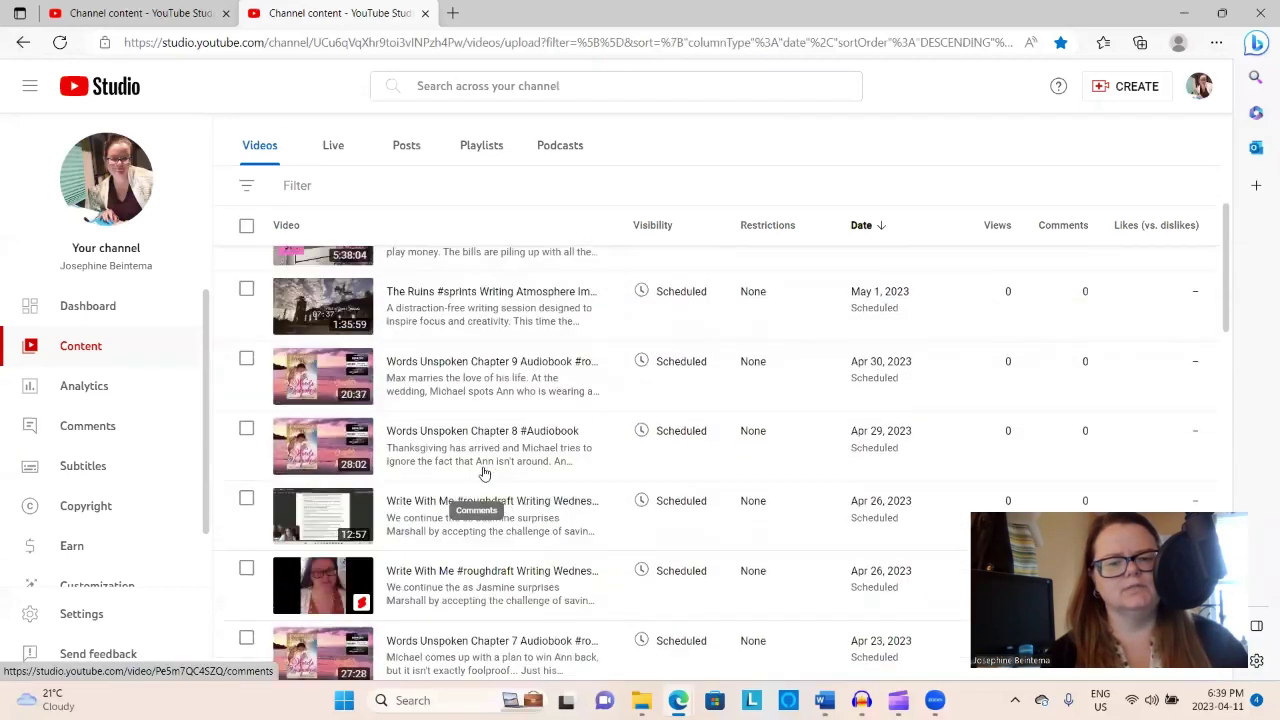
pyautogui.scroll(-6, 485, 473)
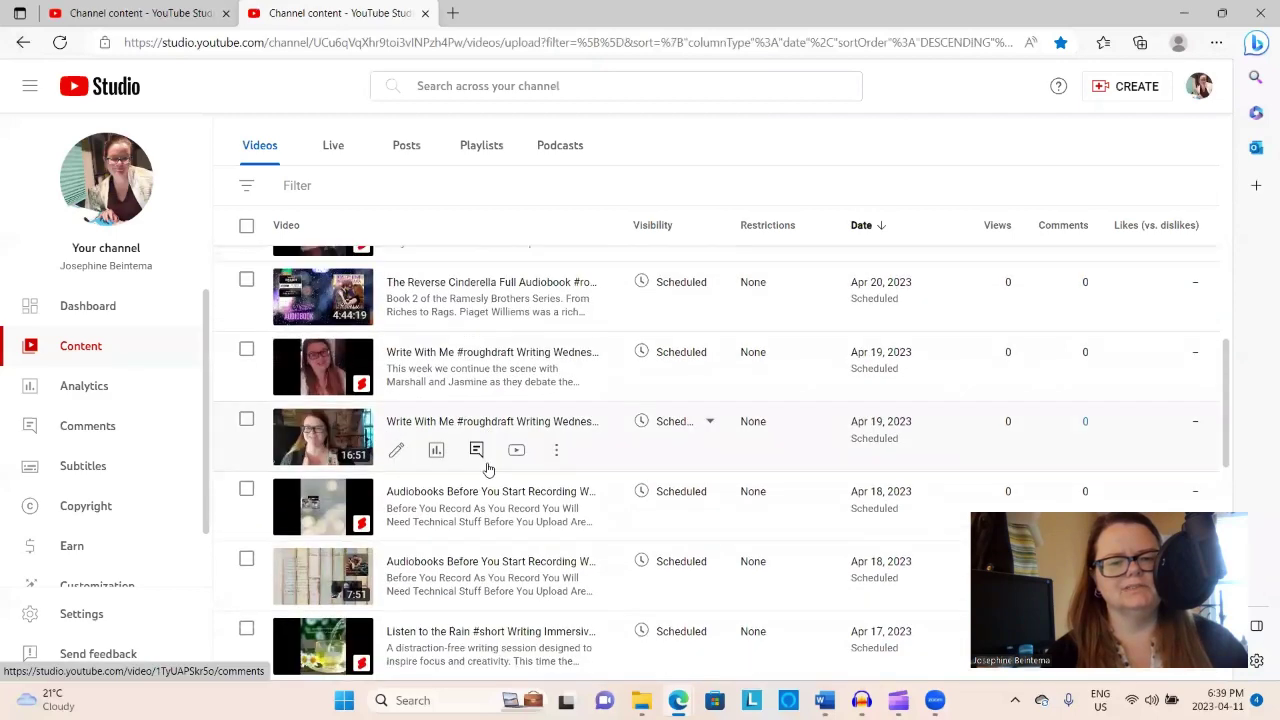
pyautogui.scroll(-1, 487, 467)
pyautogui.scroll(1, 520, 410)
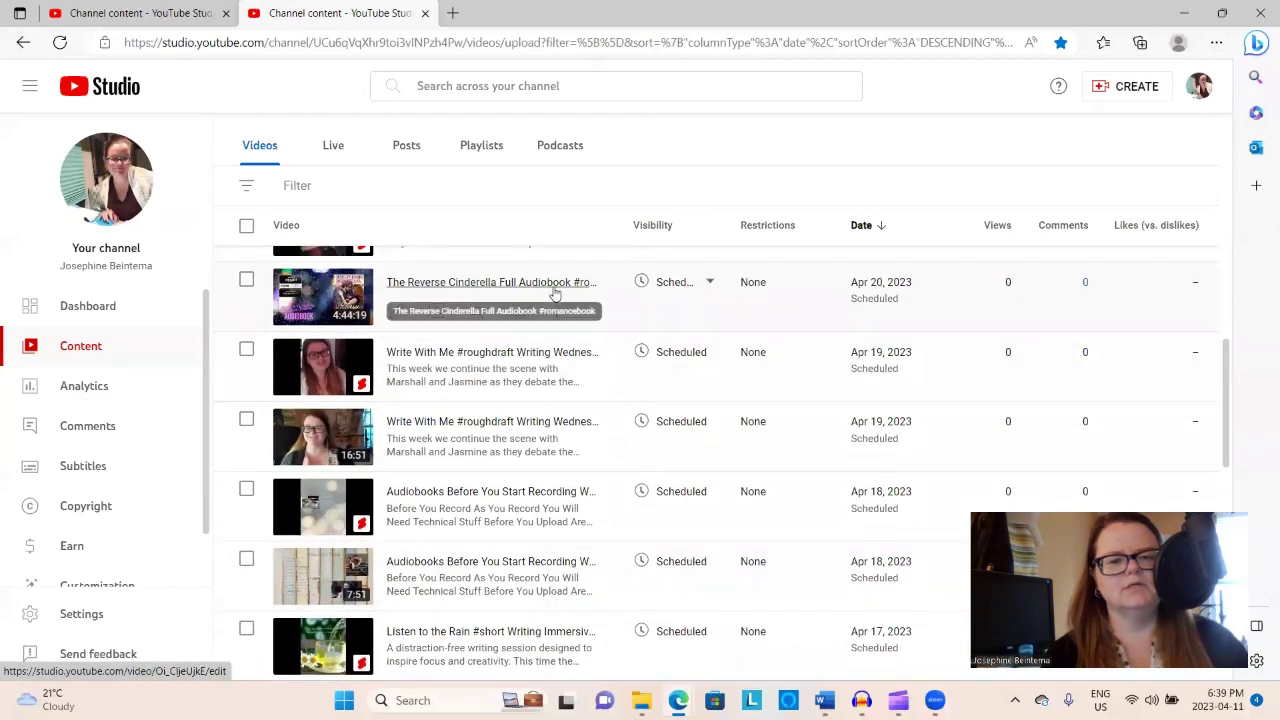
pyautogui.click(557, 314)
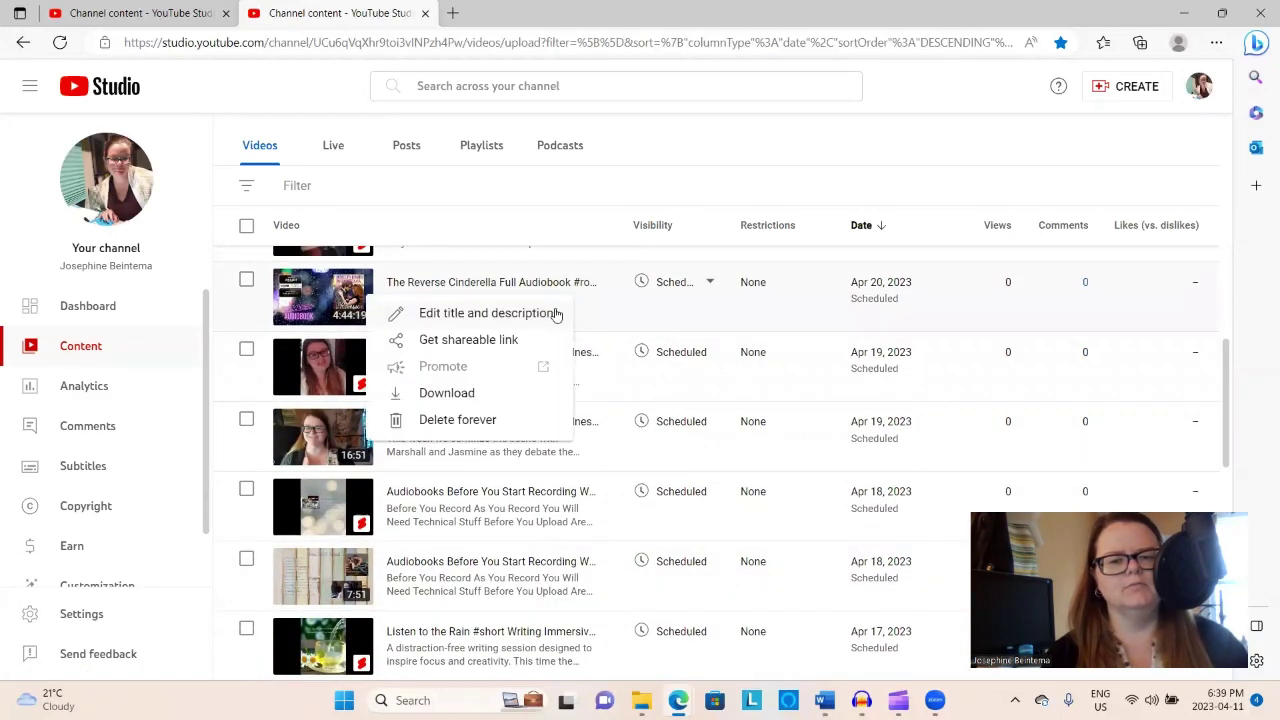
pyautogui.click(516, 345)
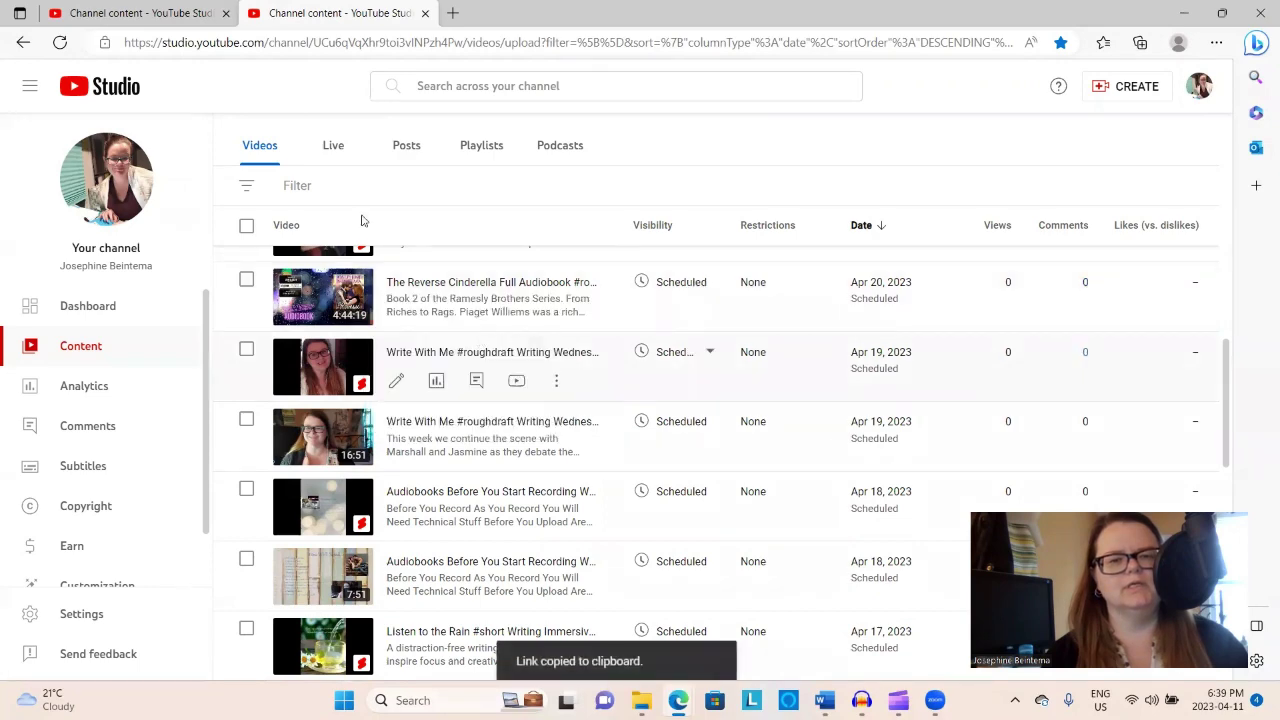
# Step: Add the line 'A Ring for Christmas Full Audiobook:' to the Short's description
pyautogui.click(170, 12)
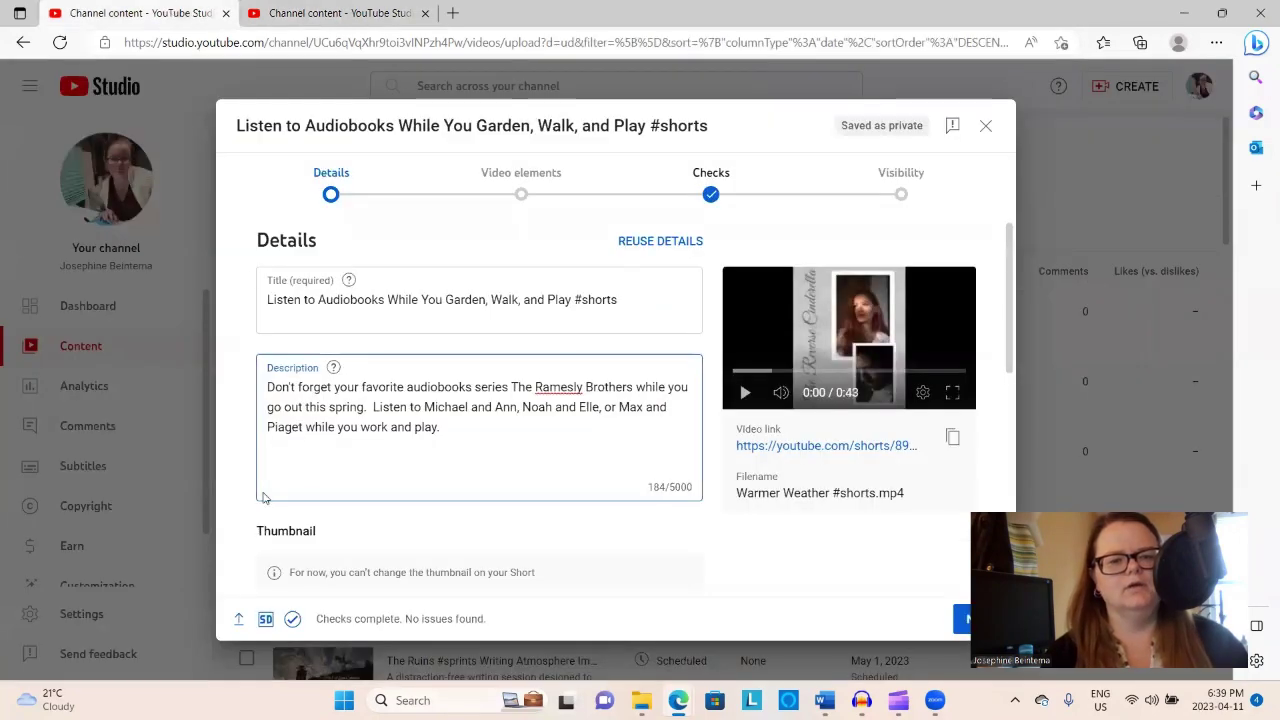
pyautogui.click(280, 466)
pyautogui.write('T')
pyautogui.press('BackSpace')
pyautogui.write('A Ring Fo')
pyautogui.press('BackSpace')
pyautogui.press('BackSpace')
pyautogui.write('for Christ')
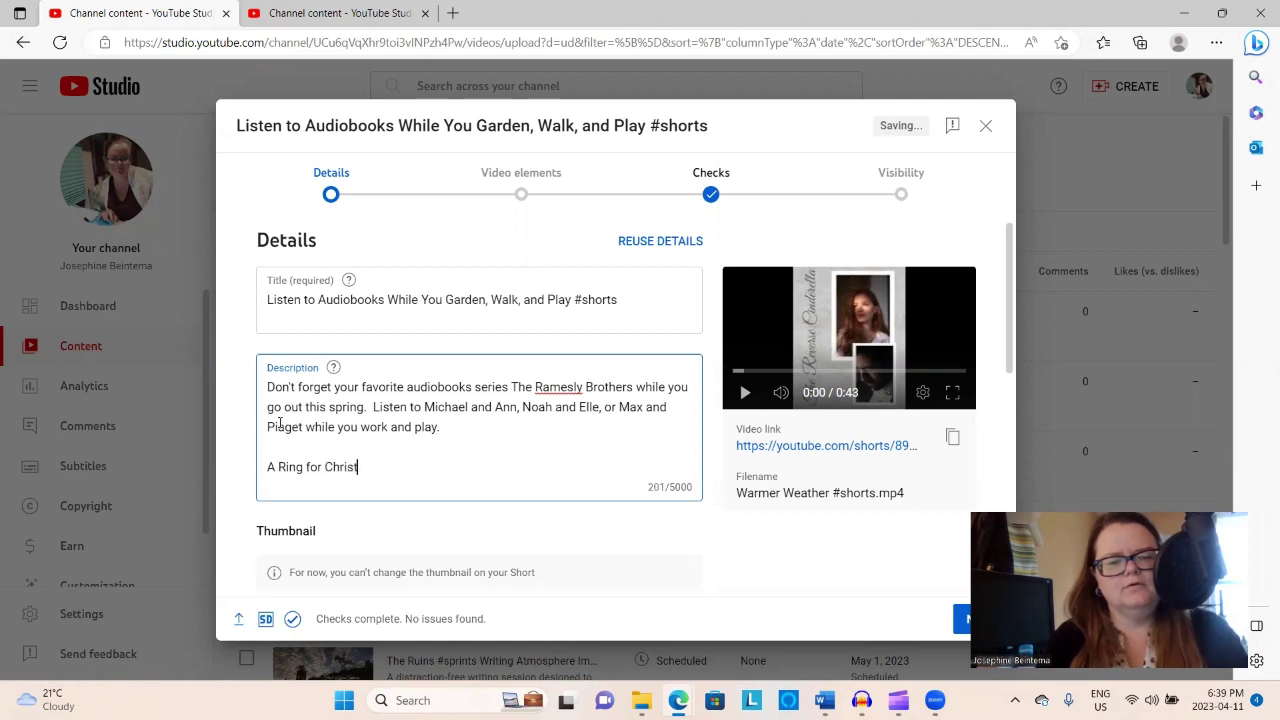
pyautogui.write('mas F')
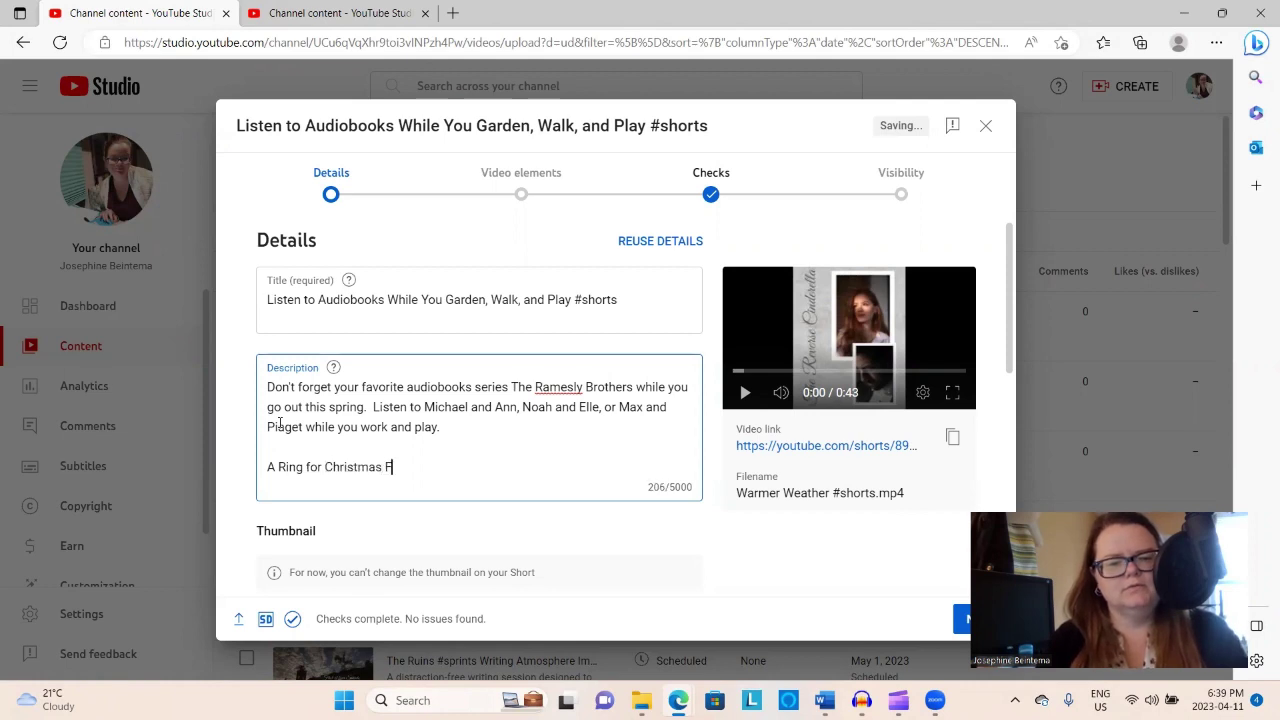
pyautogui.write('ulls Audiobook:')
pyautogui.press('Return')
# Step: Add 'The Reverse Cinderella Full Audiobook:' with its pasted link, then 'Words Unspoken Chapter One'
pyautogui.write('The Ref')
pyautogui.press('BackSpace')
pyautogui.write('vers')
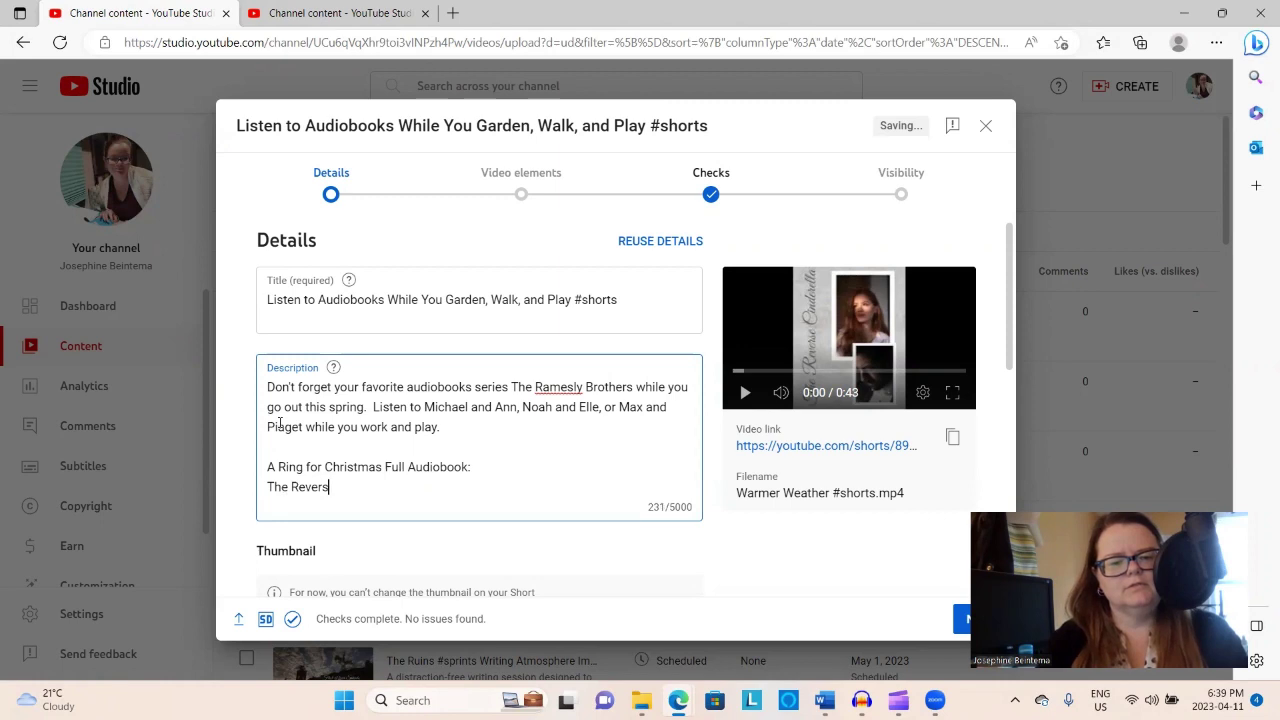
pyautogui.write('e Cinderella')
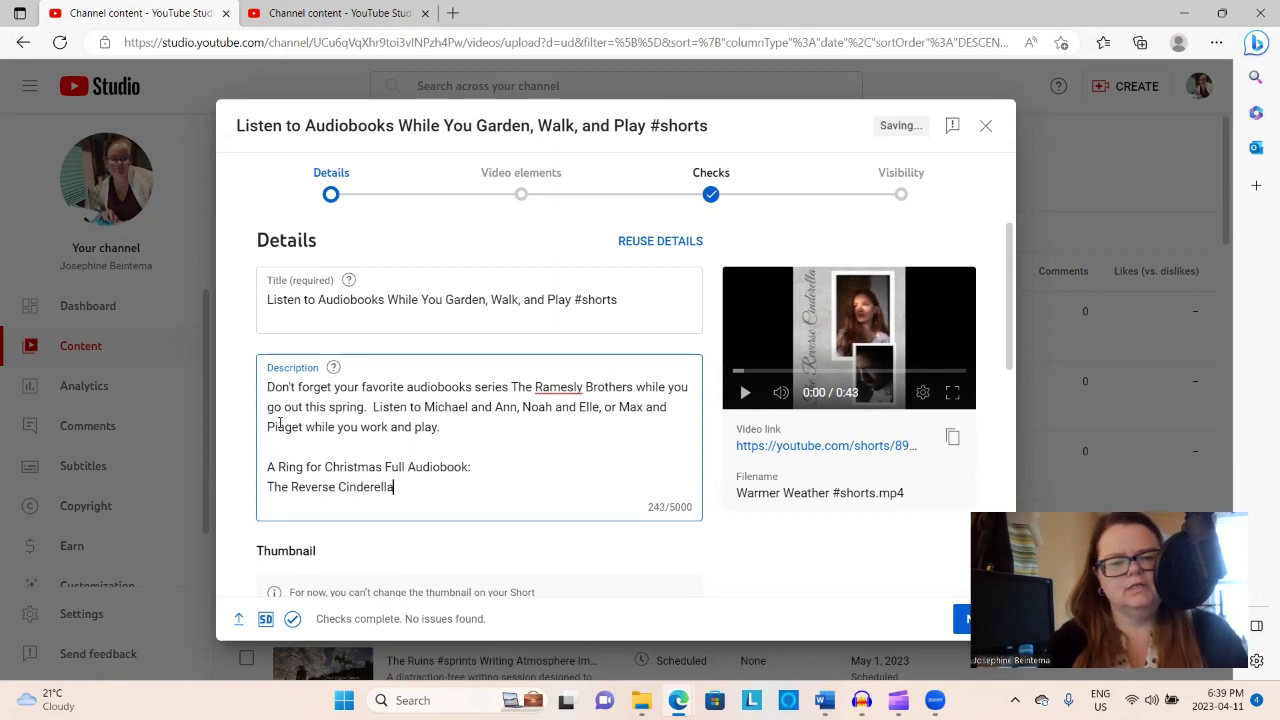
pyautogui.write(' Full Audiobo')
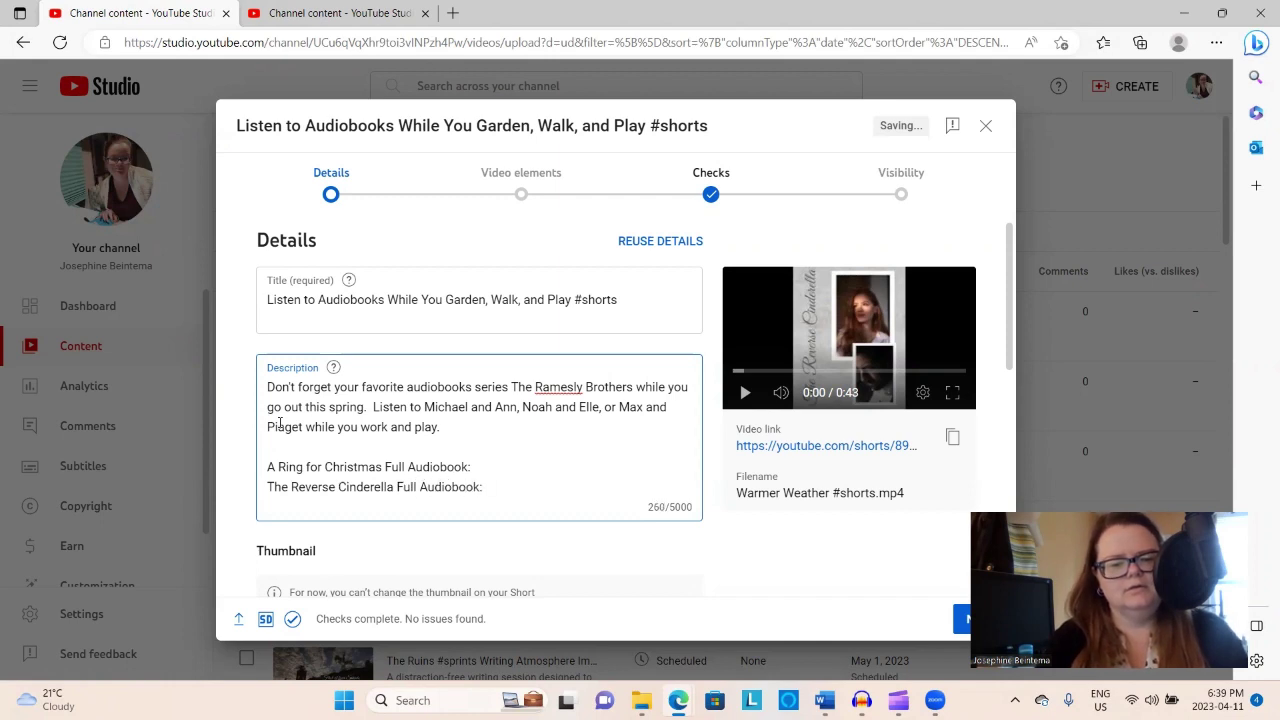
pyautogui.write('ok:')
pyautogui.hotkey('ctrl', 'v')
pyautogui.press('Return')
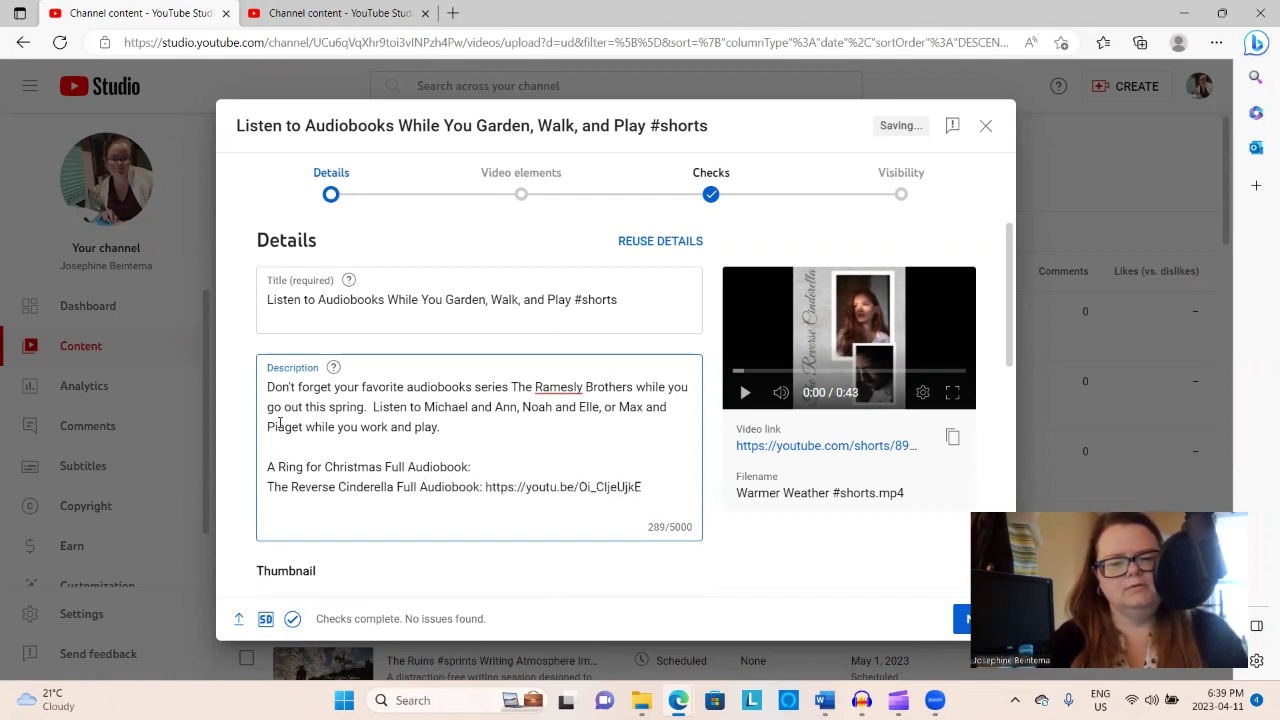
pyautogui.write('Words Unspoken')
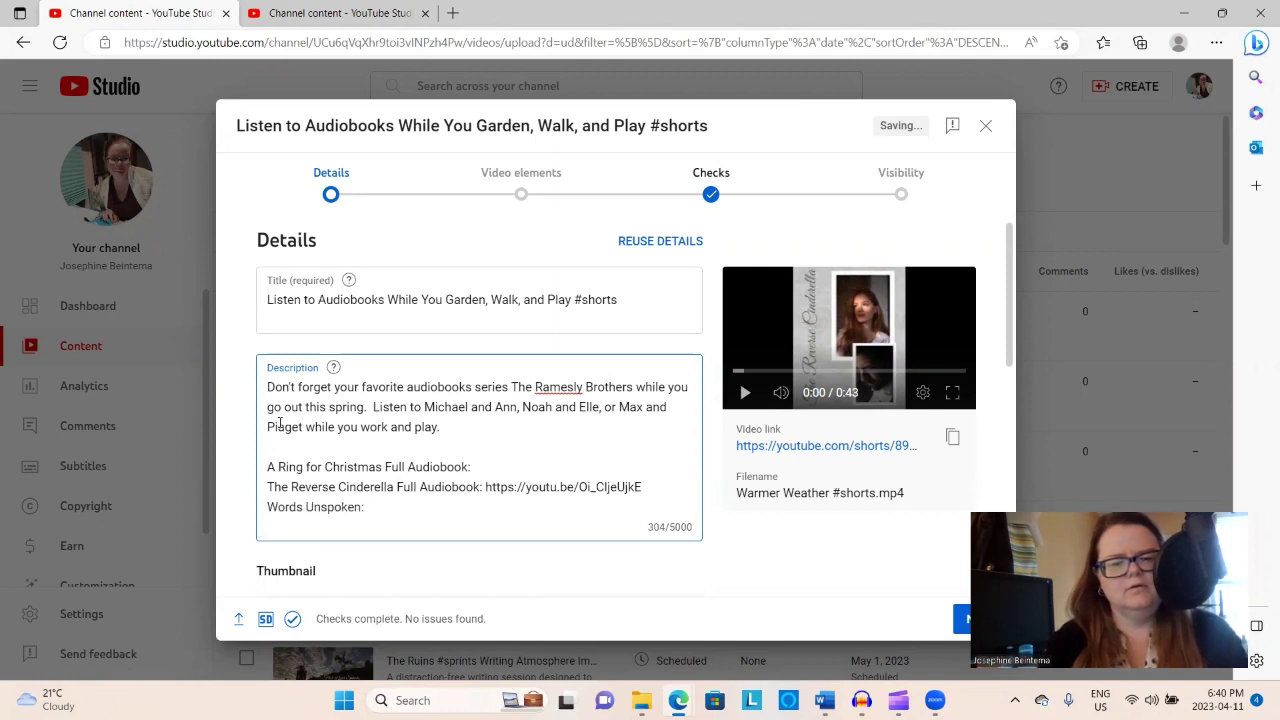
pyautogui.write(' Chapter One')
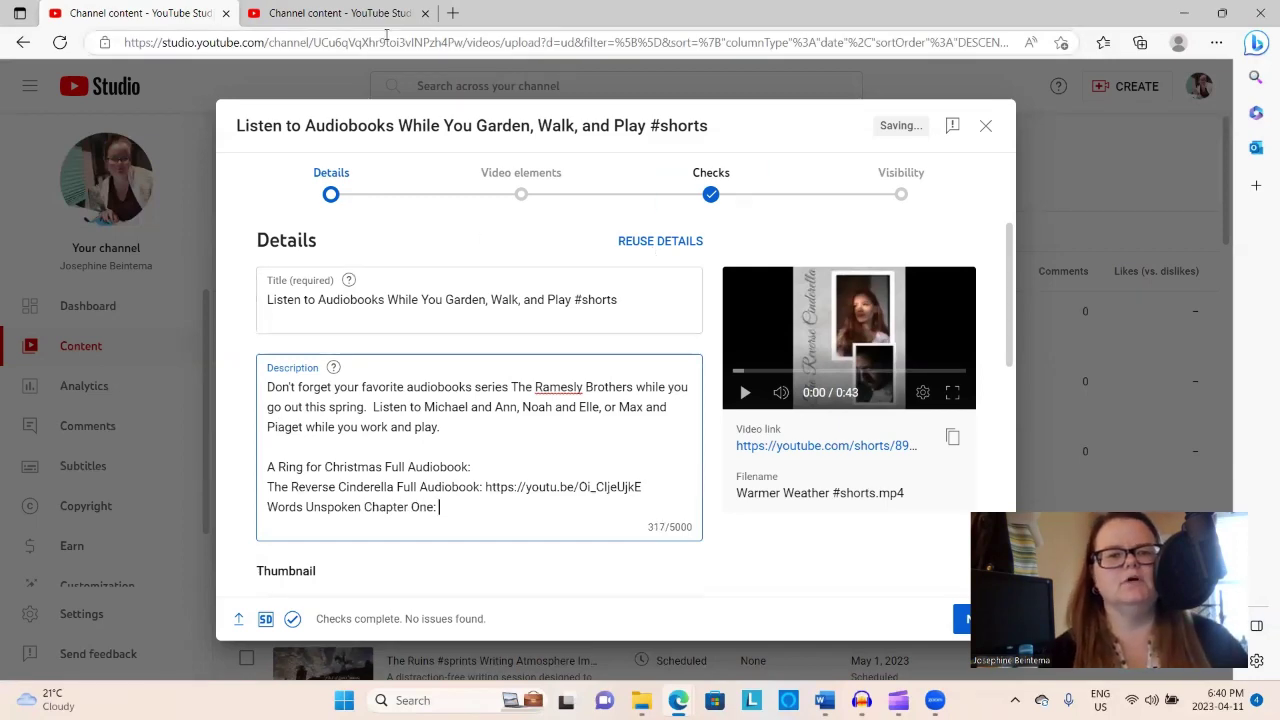
# Step: Copy the Words Unspoken Chapter 1 link and paste it into the description
pyautogui.click(355, 18)
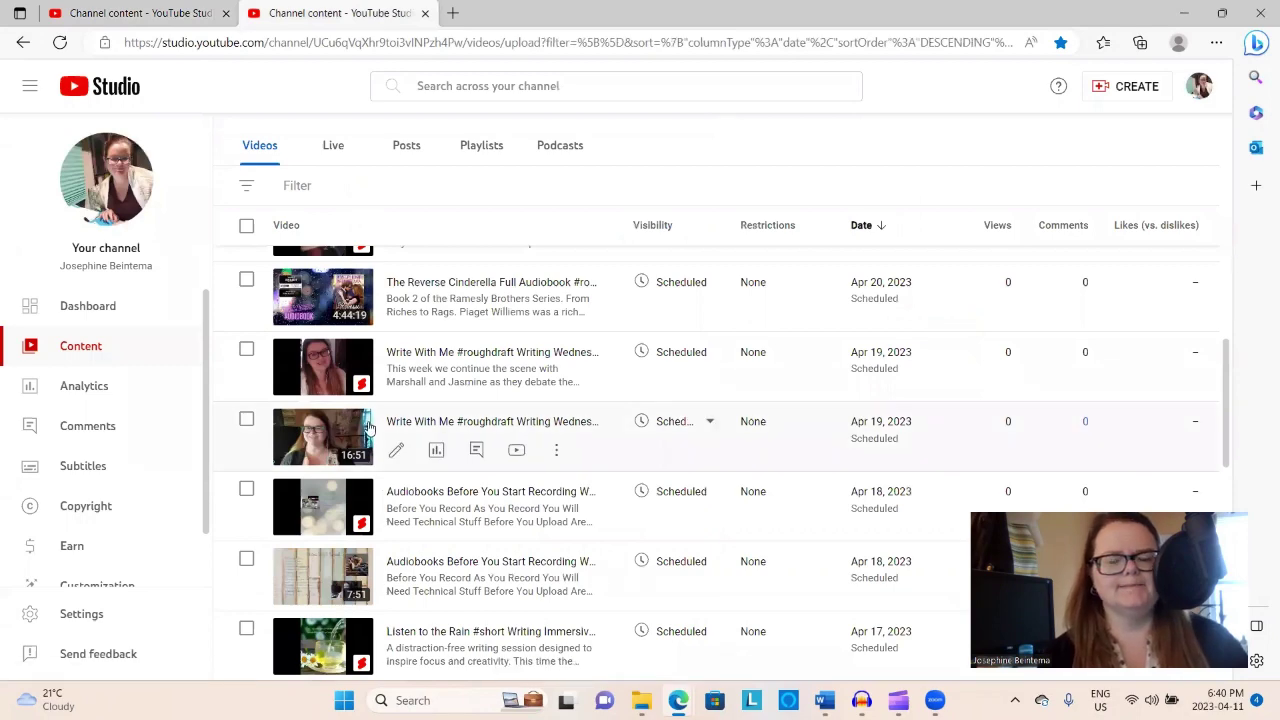
pyautogui.scroll(-3, 368, 428)
pyautogui.scroll(-10, 388, 440)
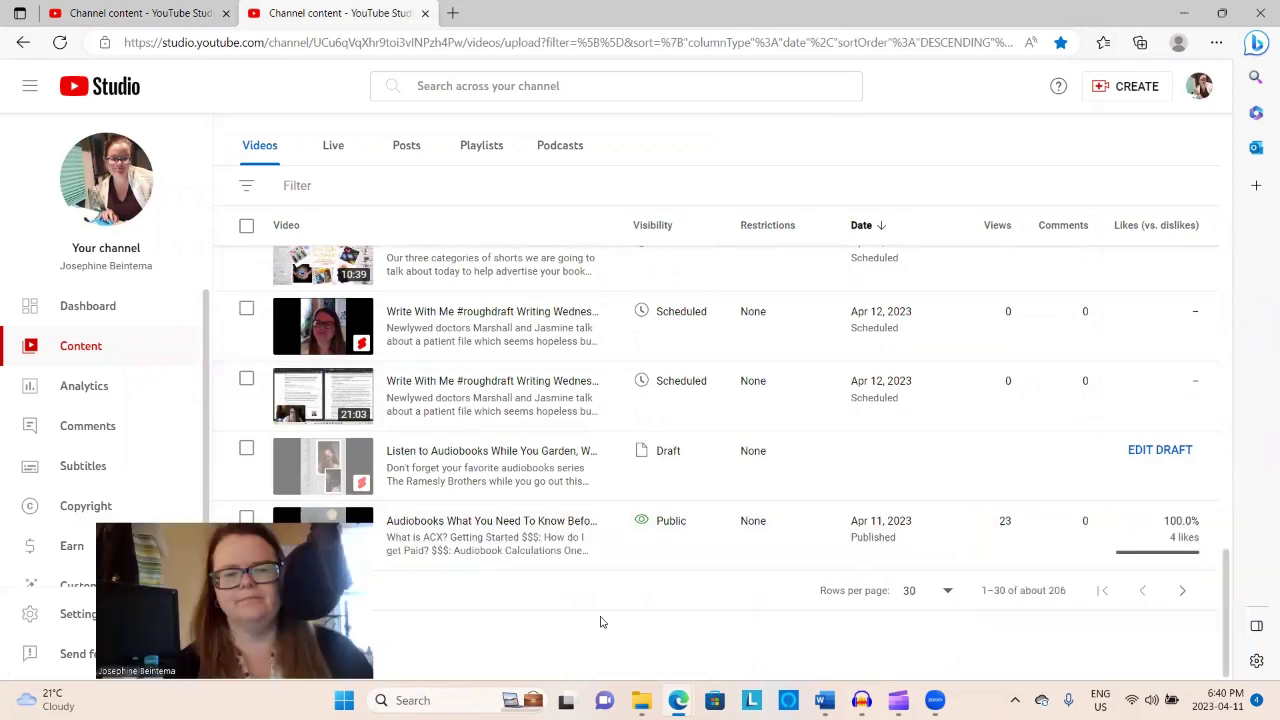
pyautogui.click(1177, 591)
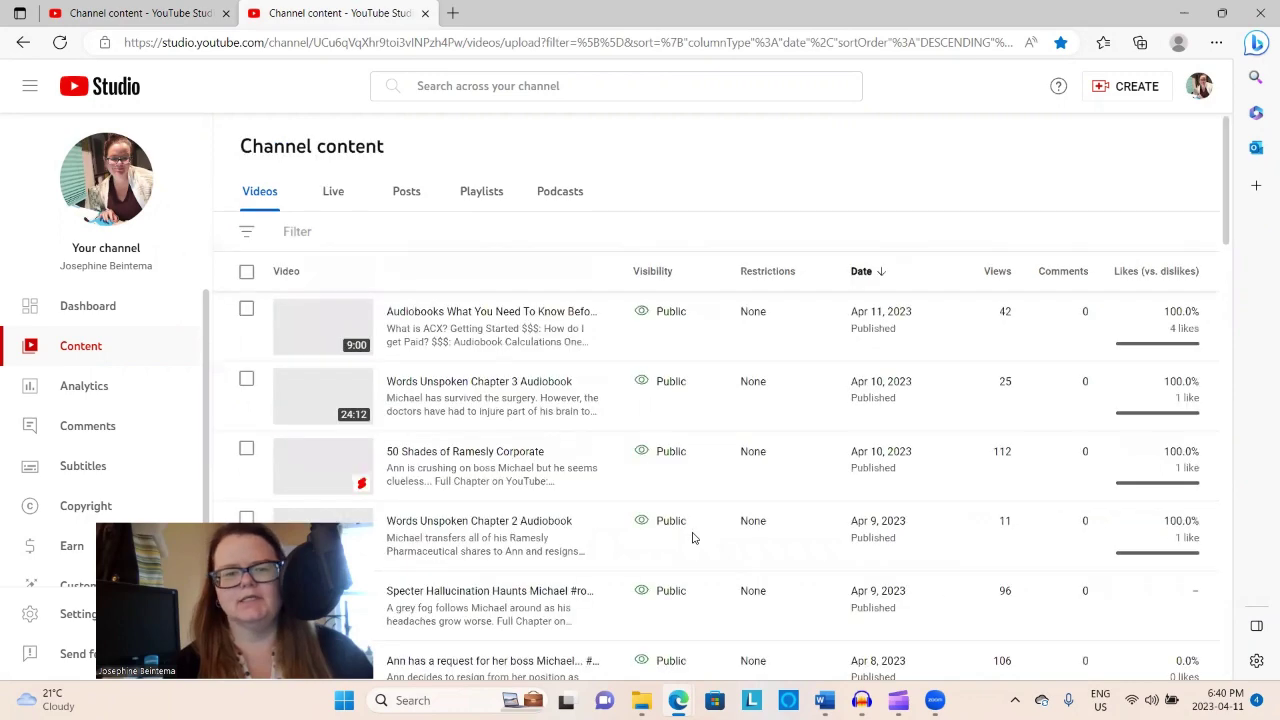
pyautogui.scroll(-3, 551, 457)
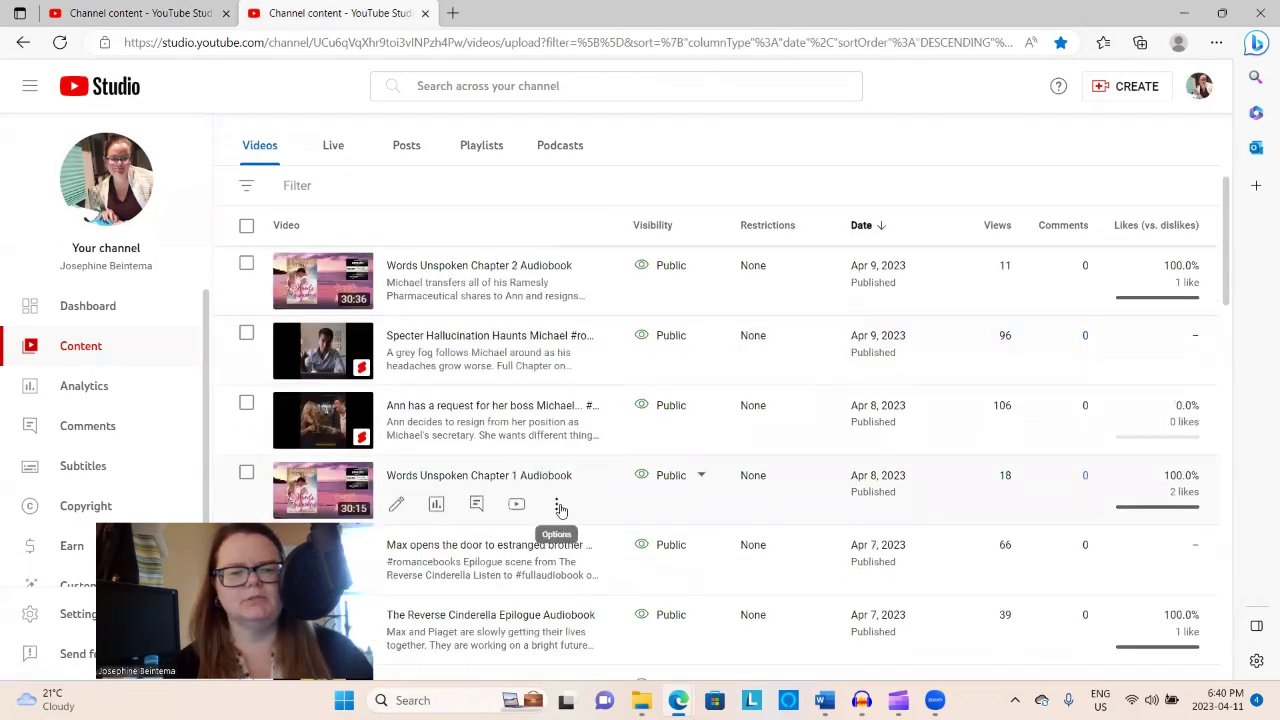
pyautogui.click(556, 503)
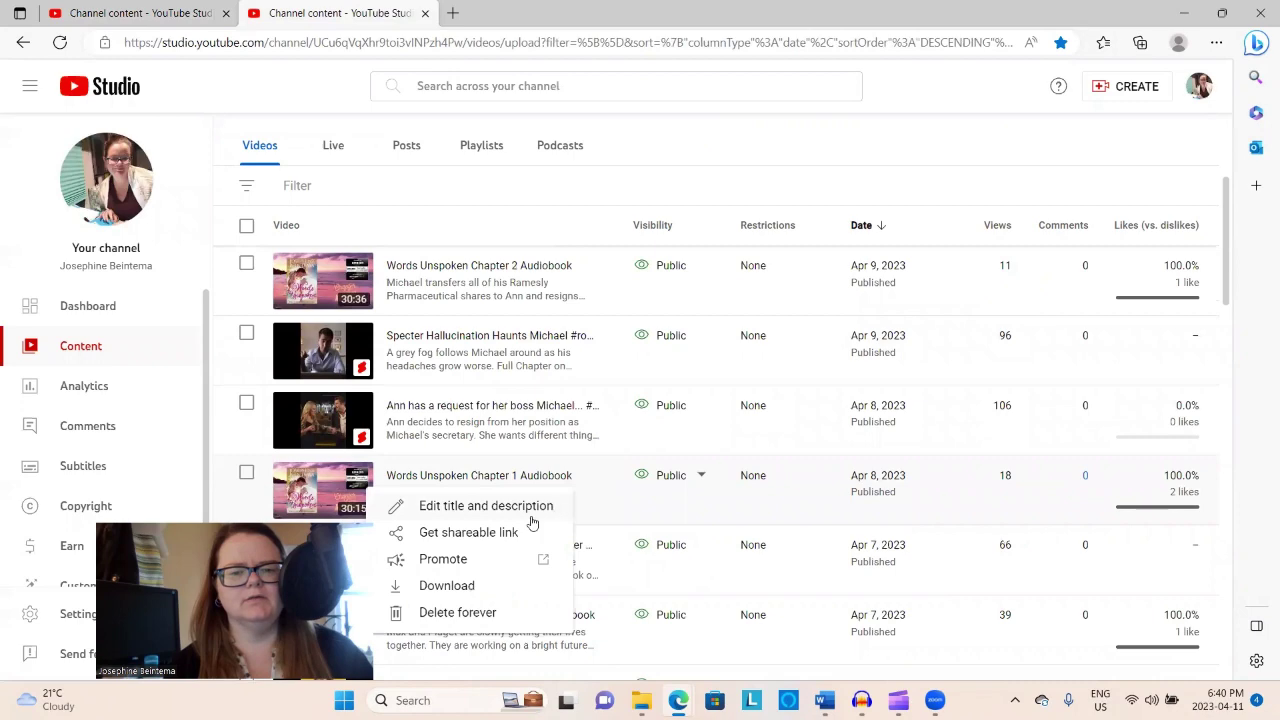
pyautogui.click(478, 533)
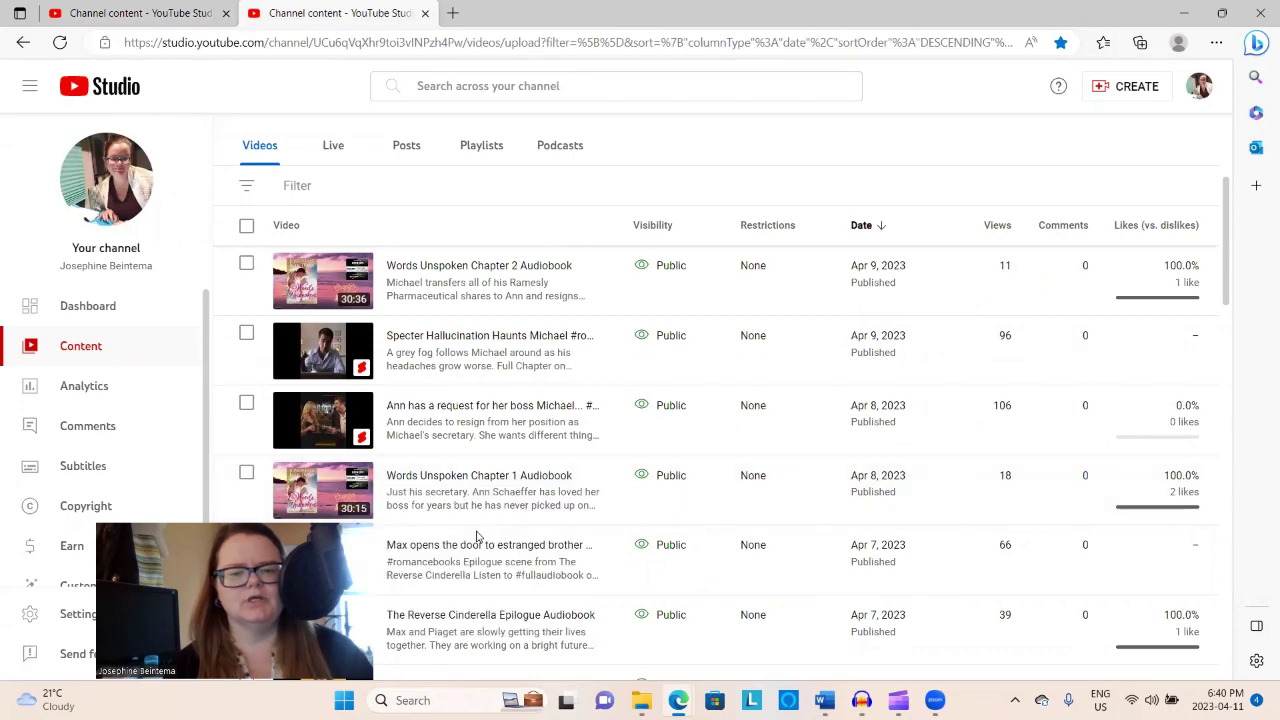
pyautogui.click(152, 13)
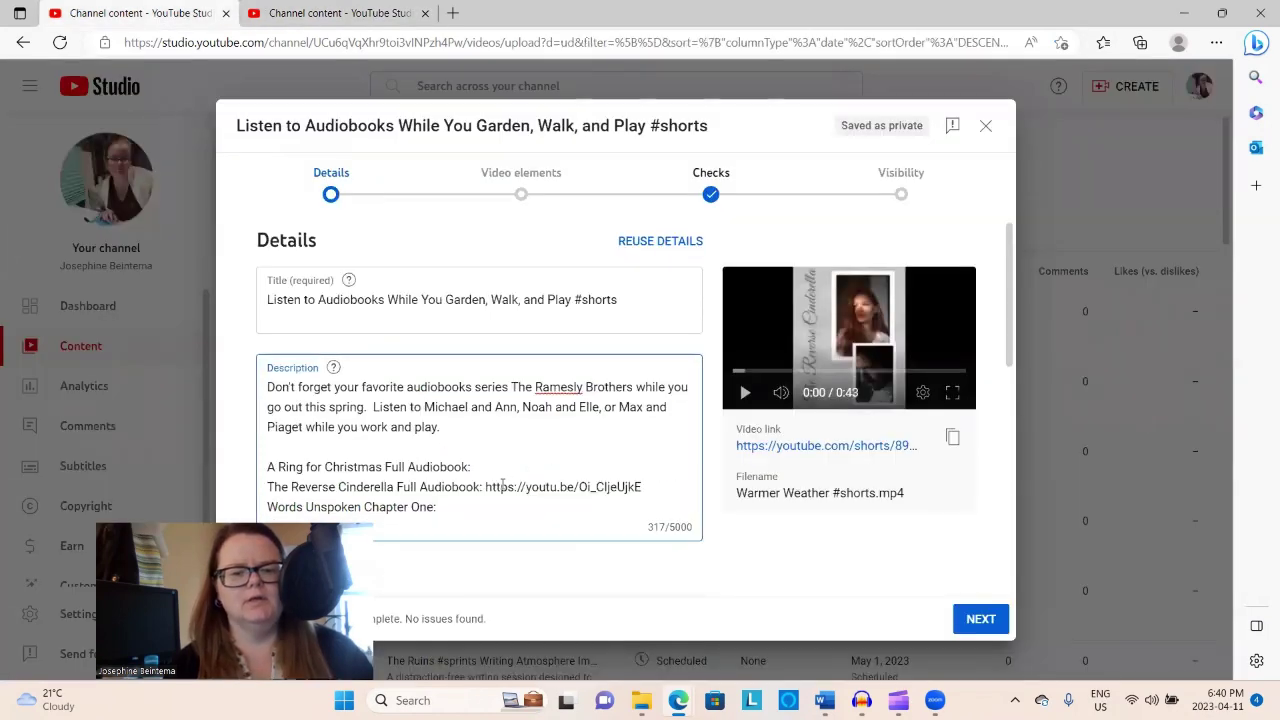
pyautogui.hotkey('ctrl', 'v')
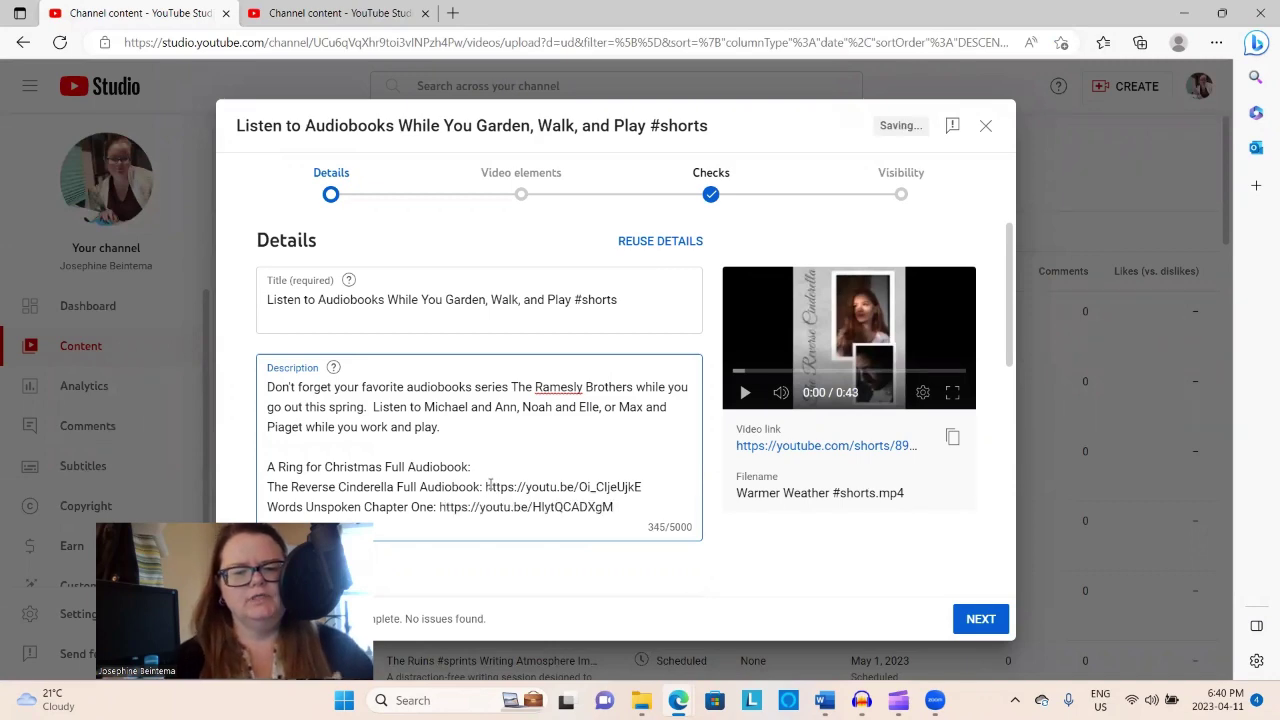
# Step: Copy the A Ring for Christmas link and paste it after its title
pyautogui.click(340, 13)
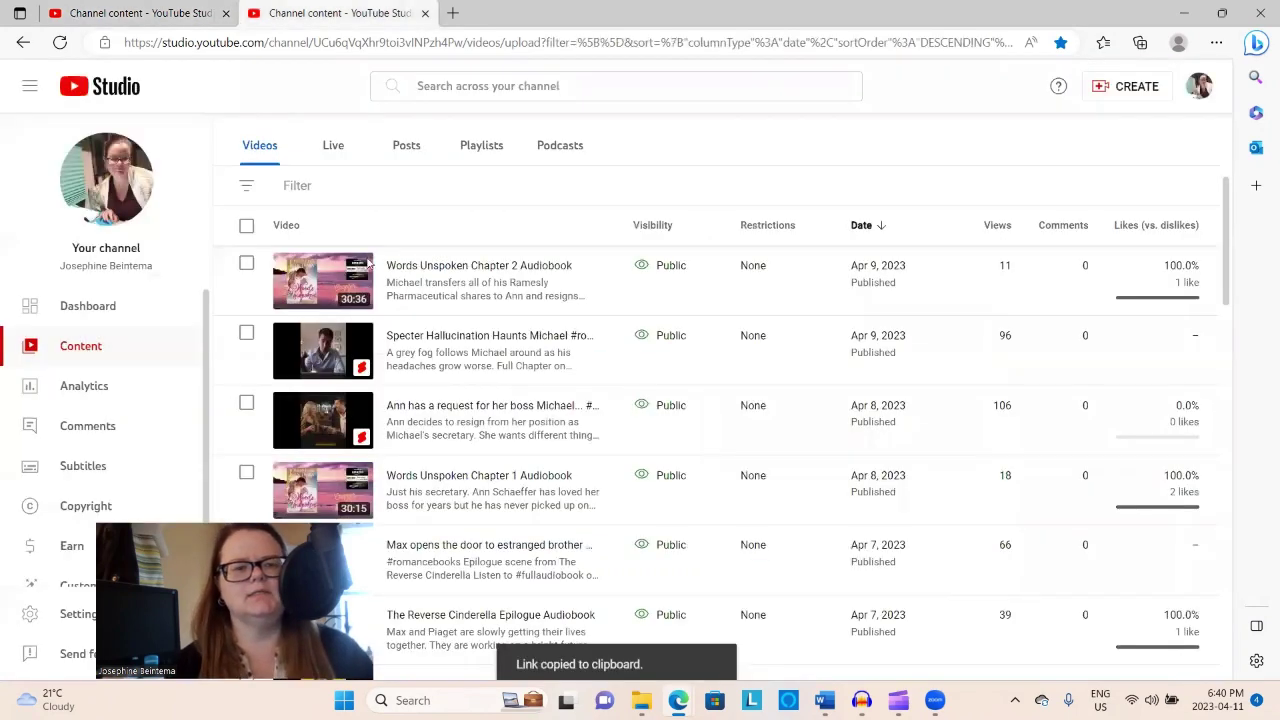
pyautogui.scroll(-3, 494, 390)
pyautogui.scroll(-5, 494, 390)
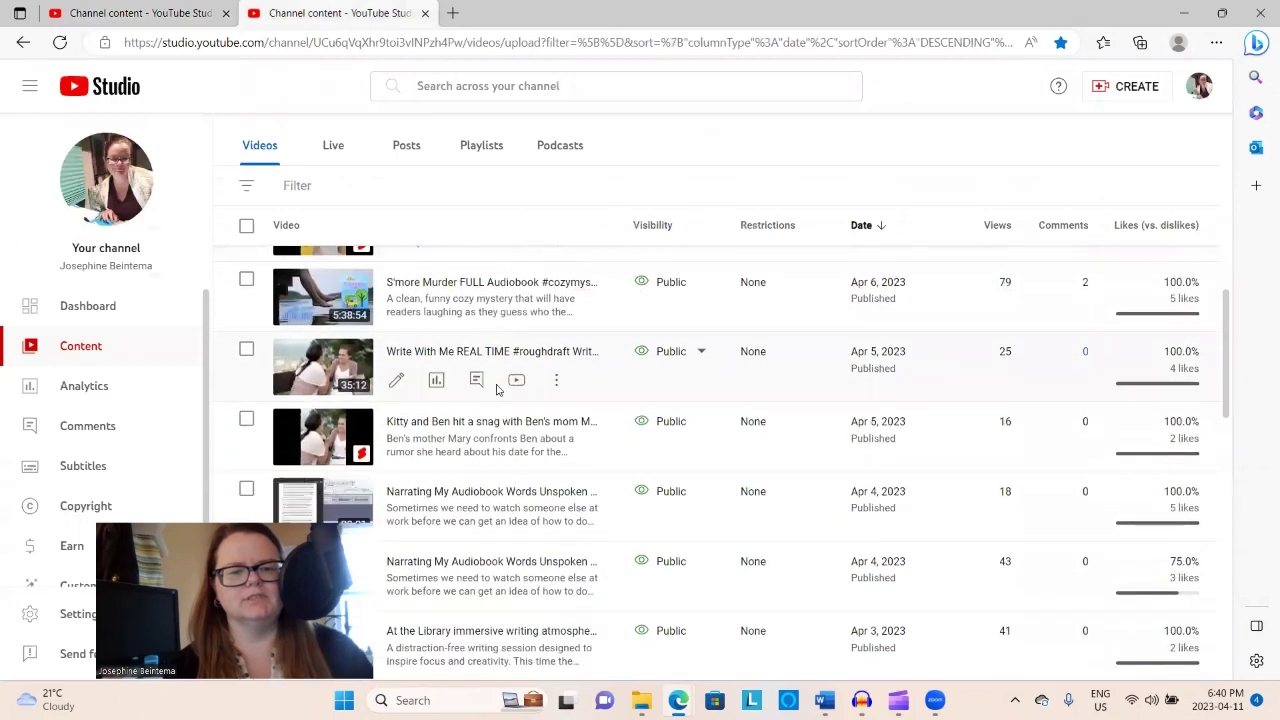
pyautogui.scroll(-8, 499, 391)
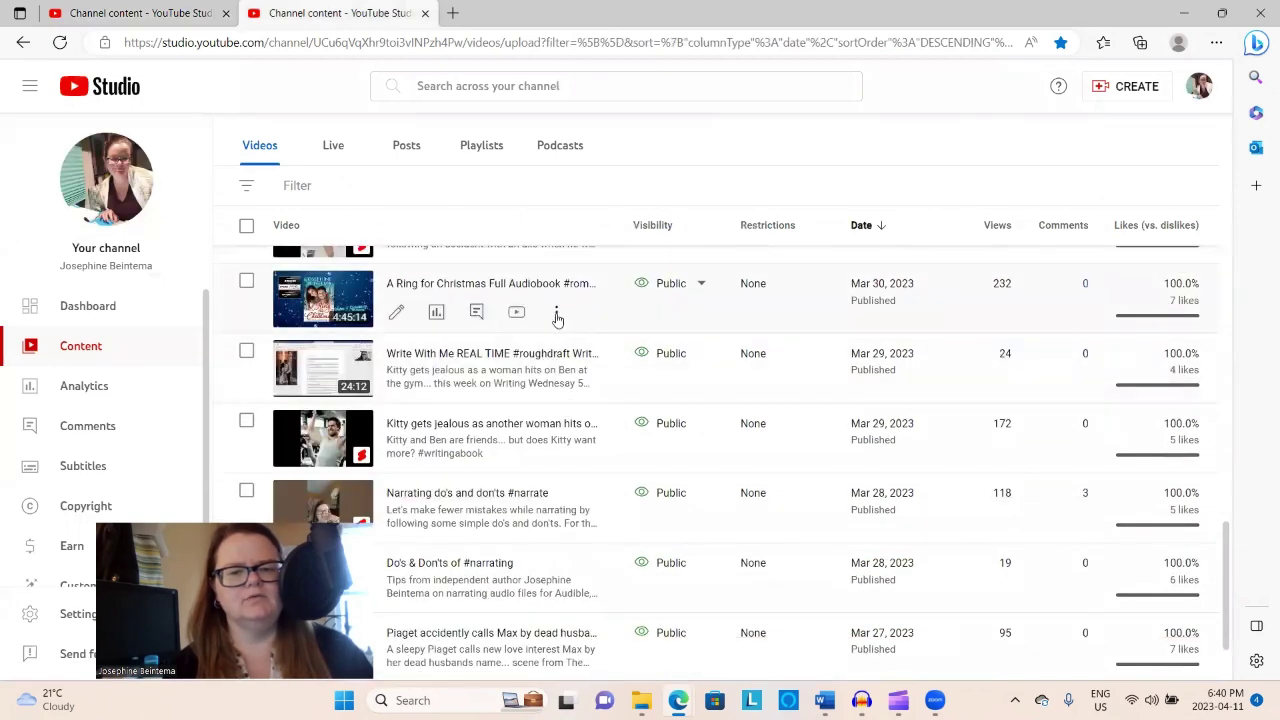
pyautogui.click(557, 312)
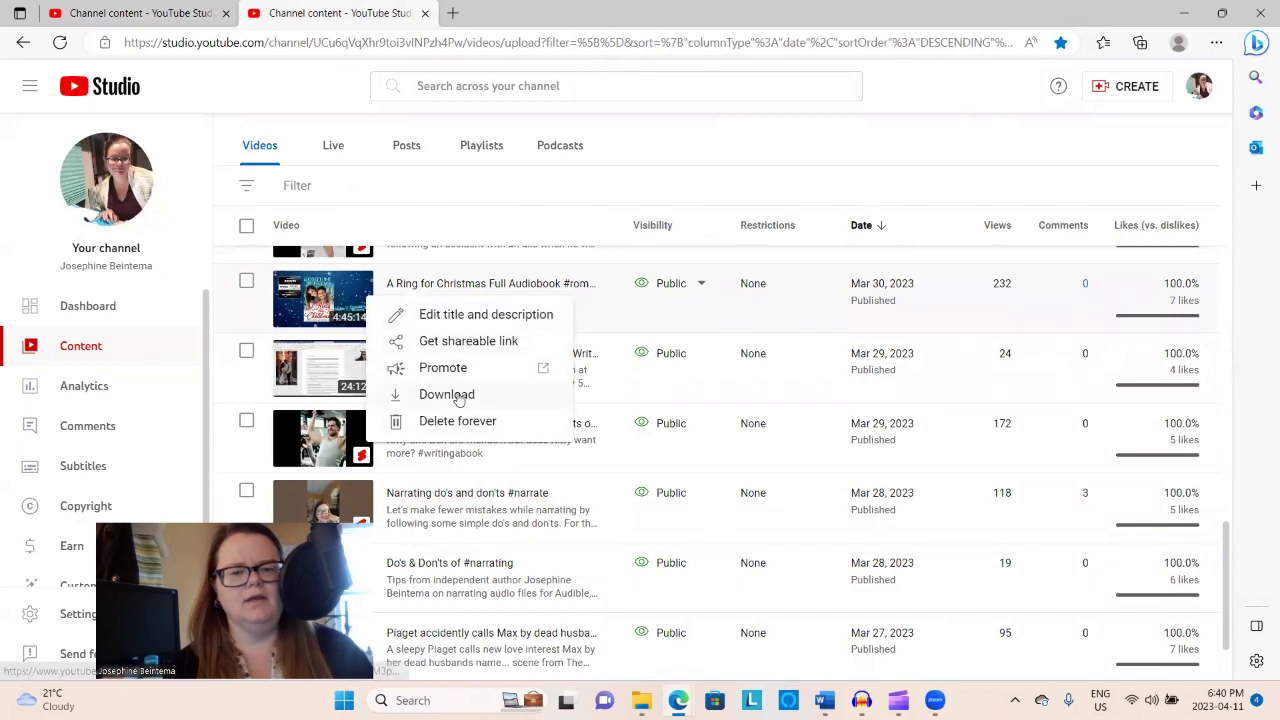
pyautogui.click(454, 341)
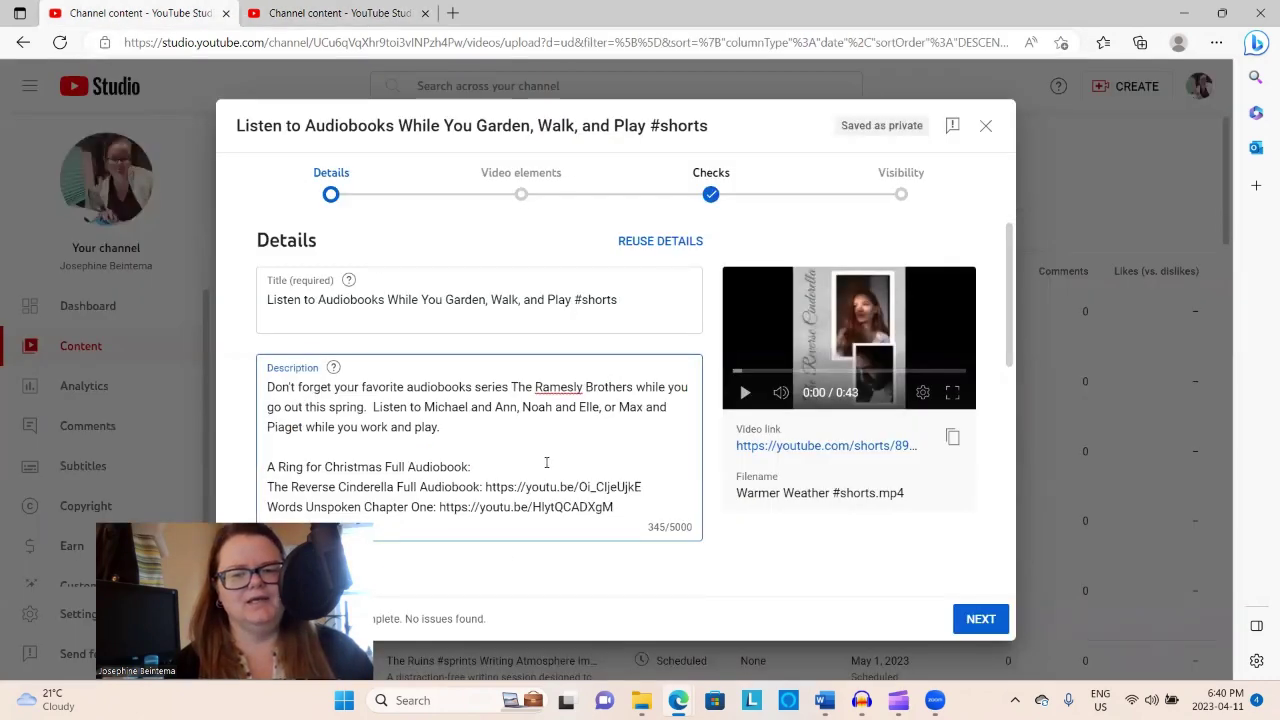
pyautogui.write(':')
pyautogui.hotkey('ctrl', 'v')
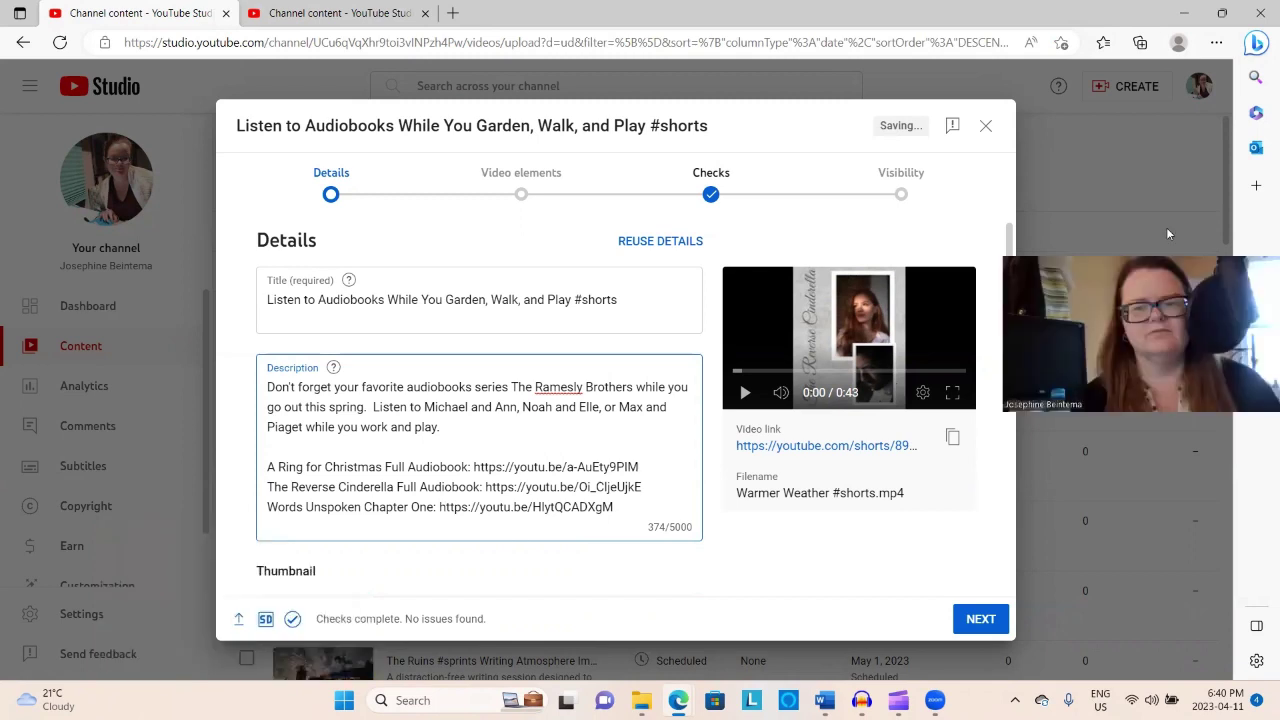
# Step: Add the Short to the Shorts playlist
pyautogui.click(960, 622)
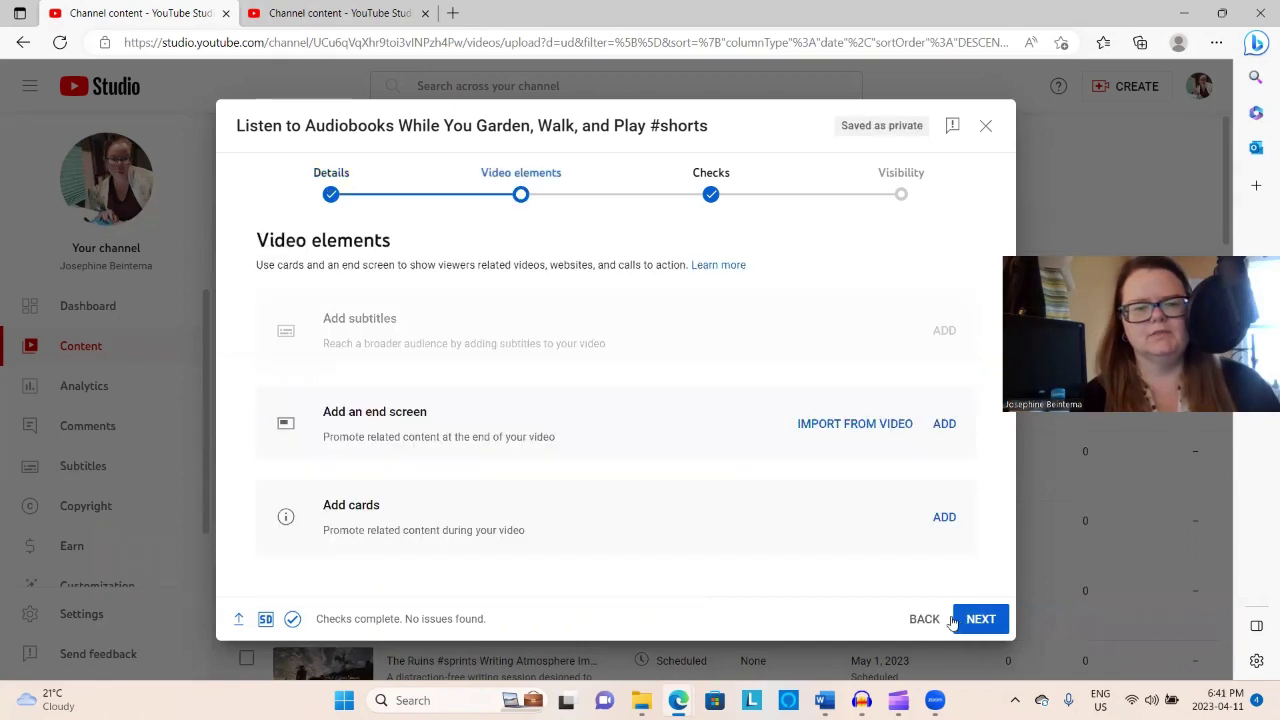
pyautogui.click(912, 619)
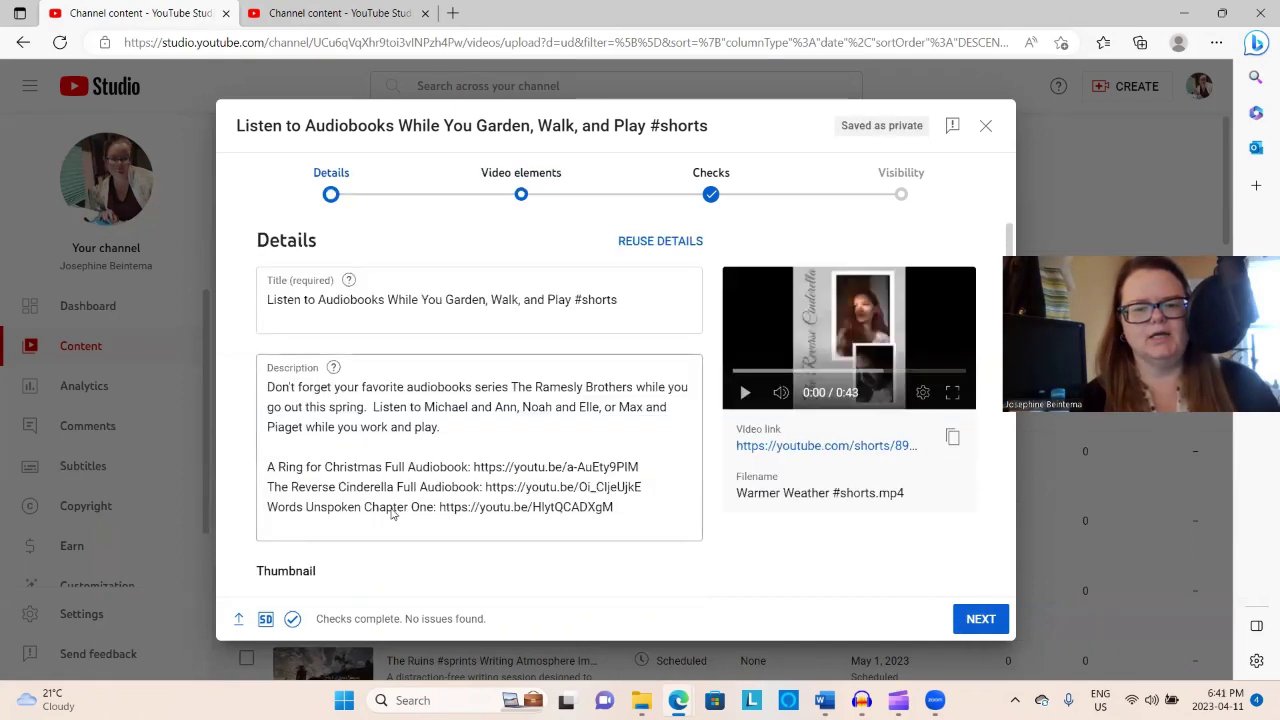
pyautogui.scroll(-3, 337, 486)
pyautogui.click(322, 466)
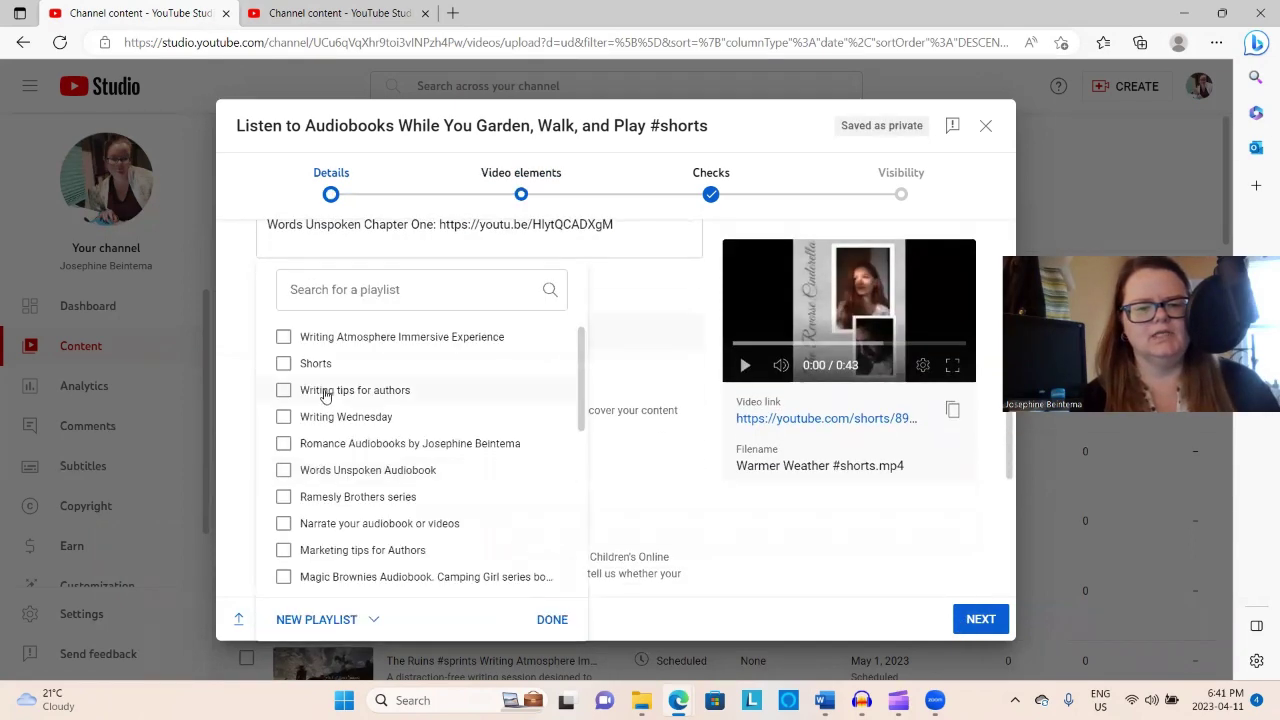
pyautogui.click(284, 364)
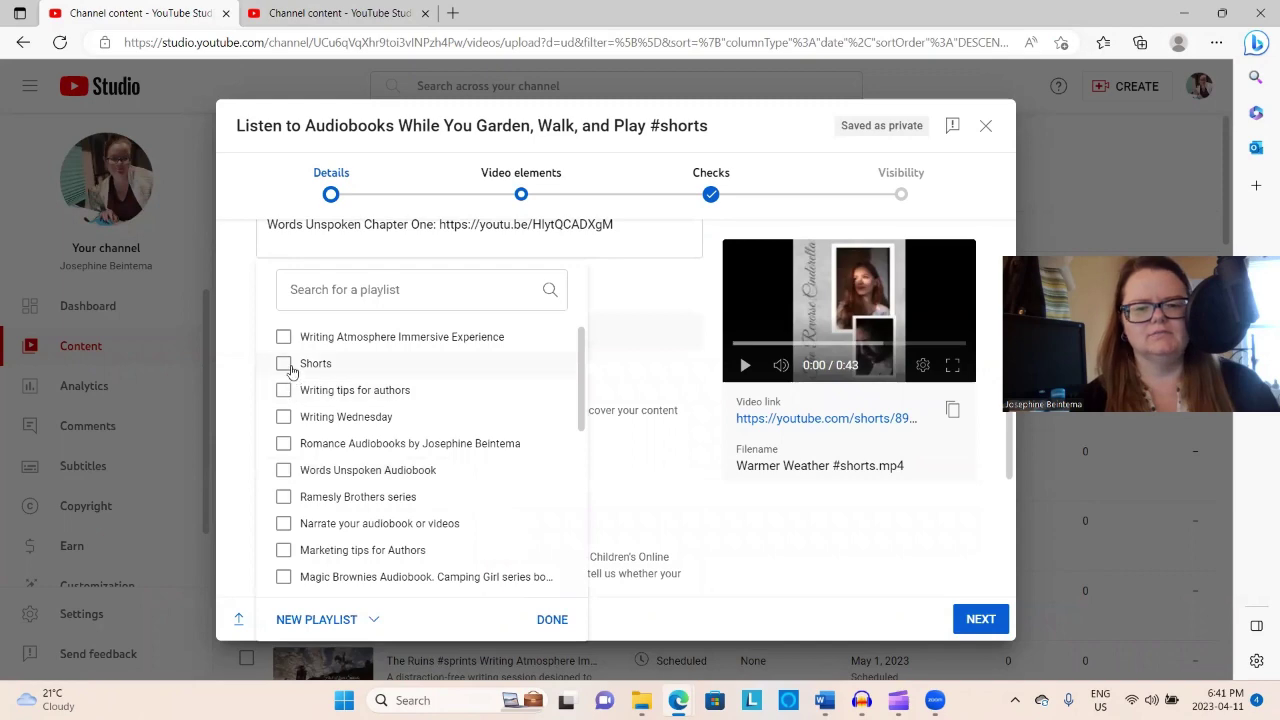
pyautogui.click(552, 619)
# Step: Set the video language to English and the category to Entertainment
pyautogui.scroll(-2, 428, 467)
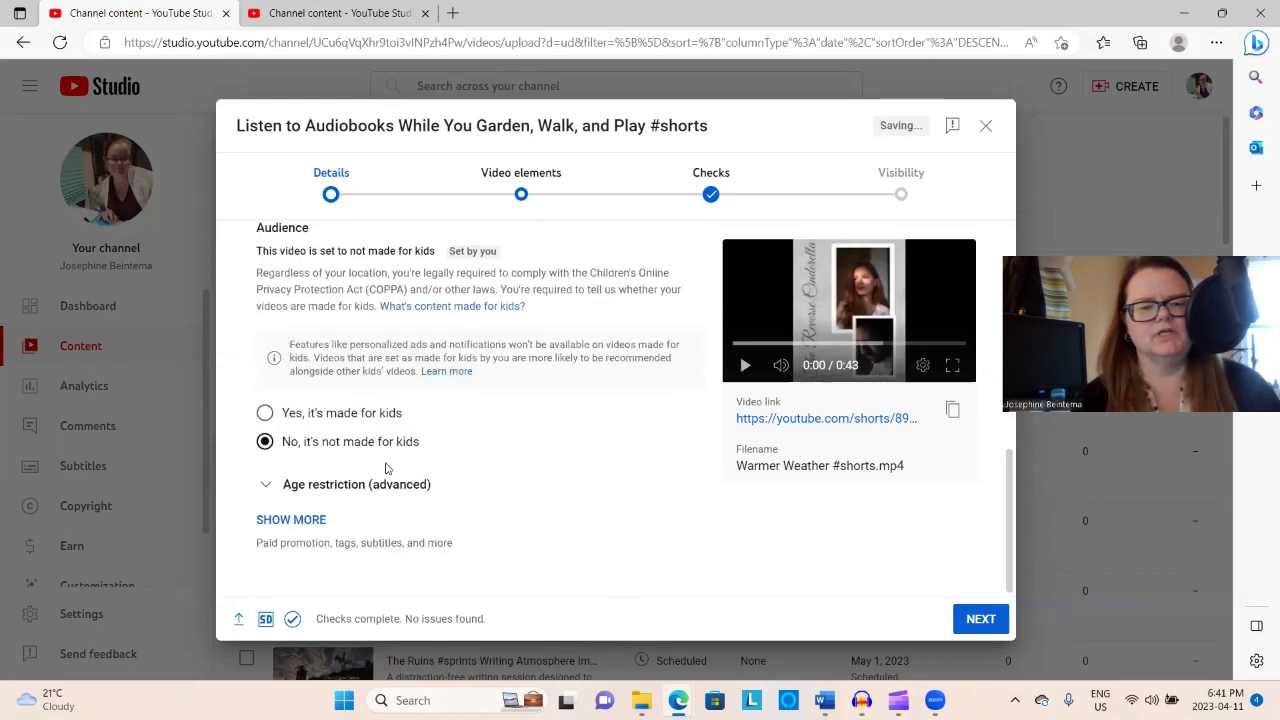
pyautogui.click(313, 522)
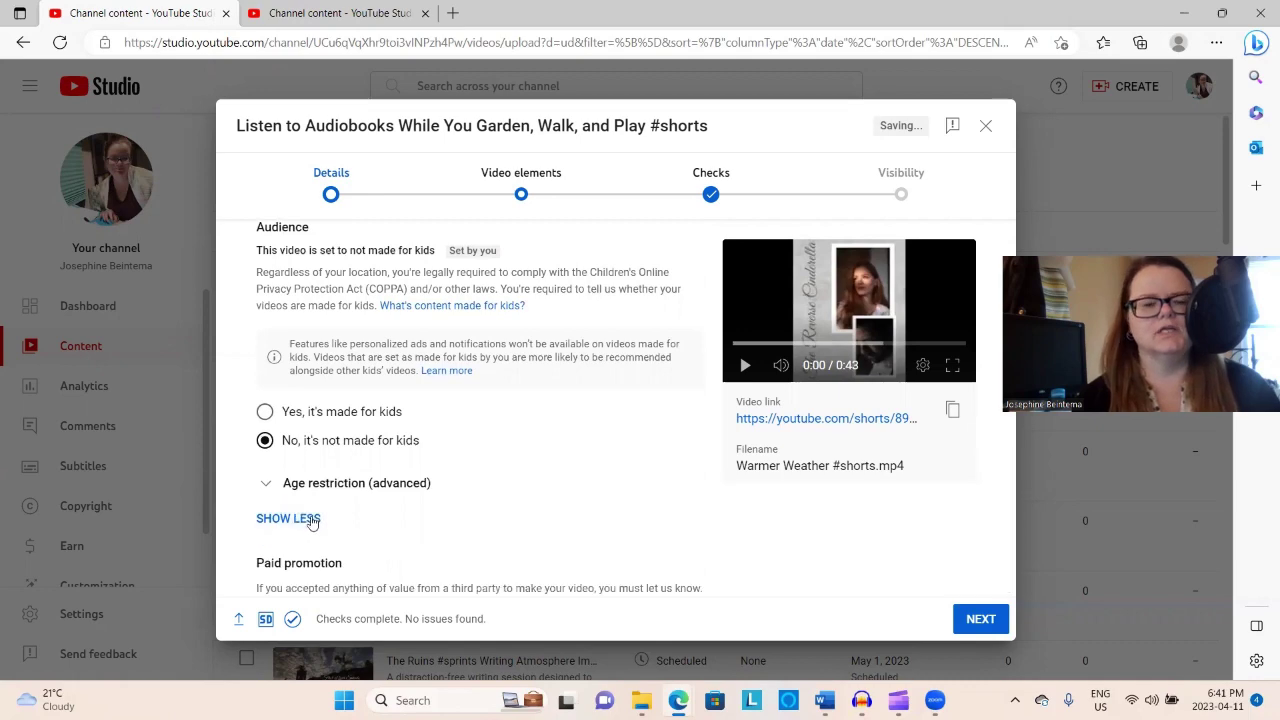
pyautogui.scroll(-3, 325, 505)
pyautogui.scroll(-3, 340, 488)
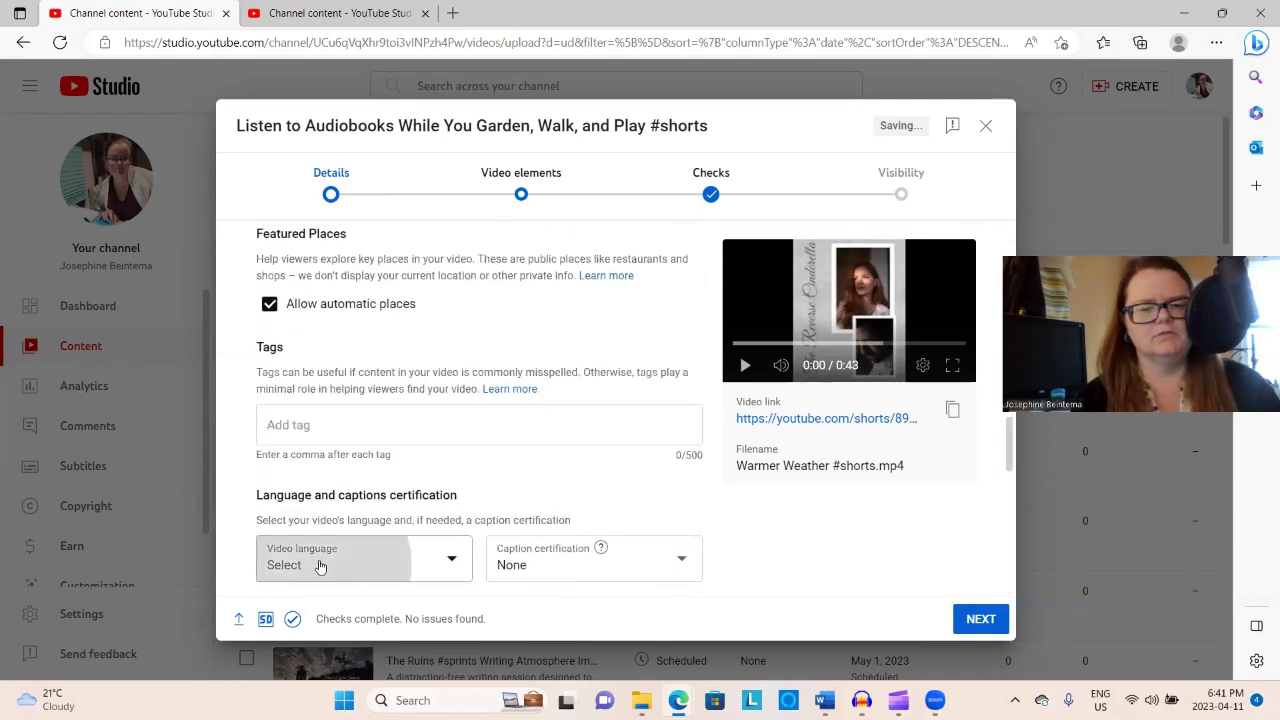
pyautogui.click(320, 567)
pyautogui.scroll(-4, 303, 368)
pyautogui.scroll(-5, 302, 368)
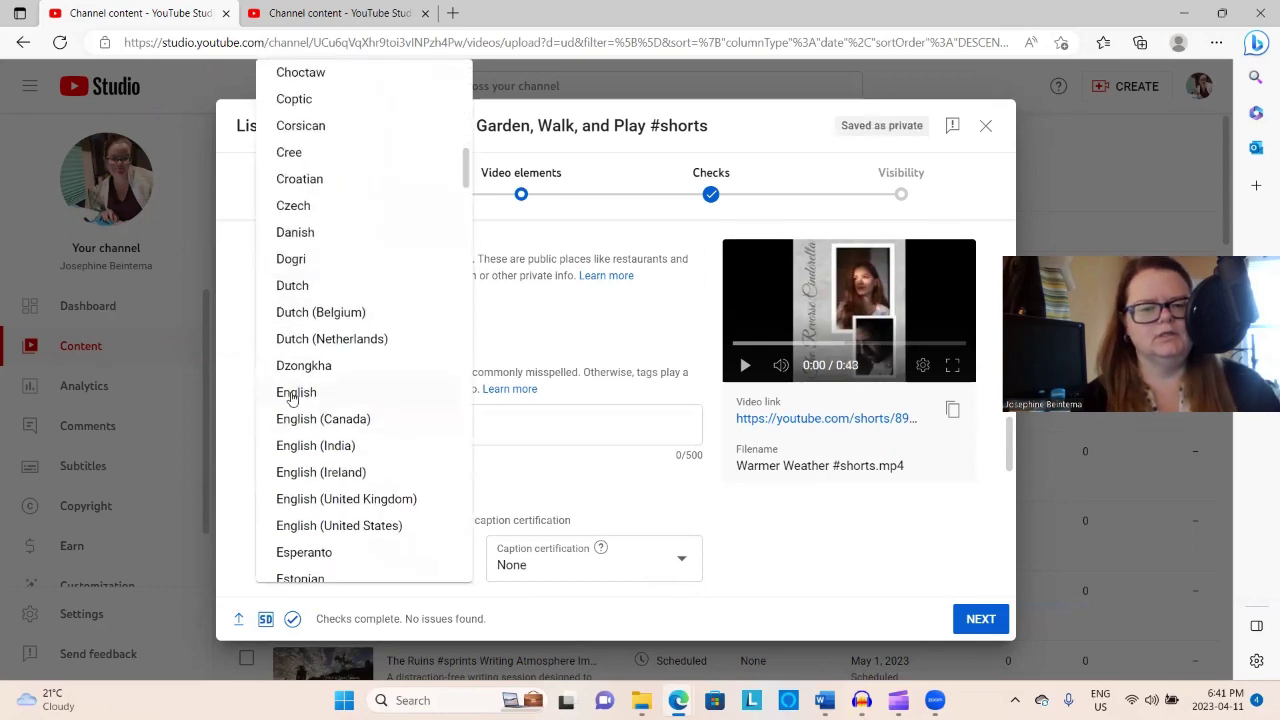
pyautogui.click(295, 395)
pyautogui.scroll(-3, 376, 456)
pyautogui.scroll(-3, 371, 457)
pyautogui.click(346, 476)
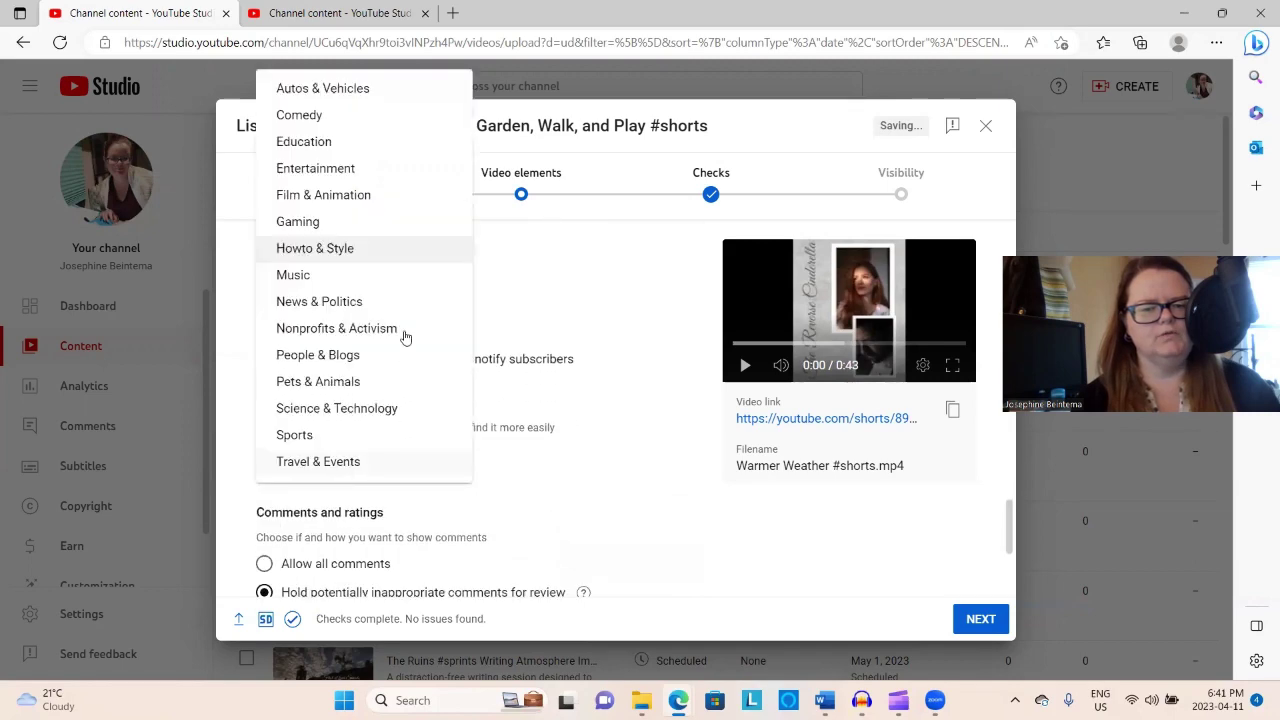
pyautogui.click(343, 169)
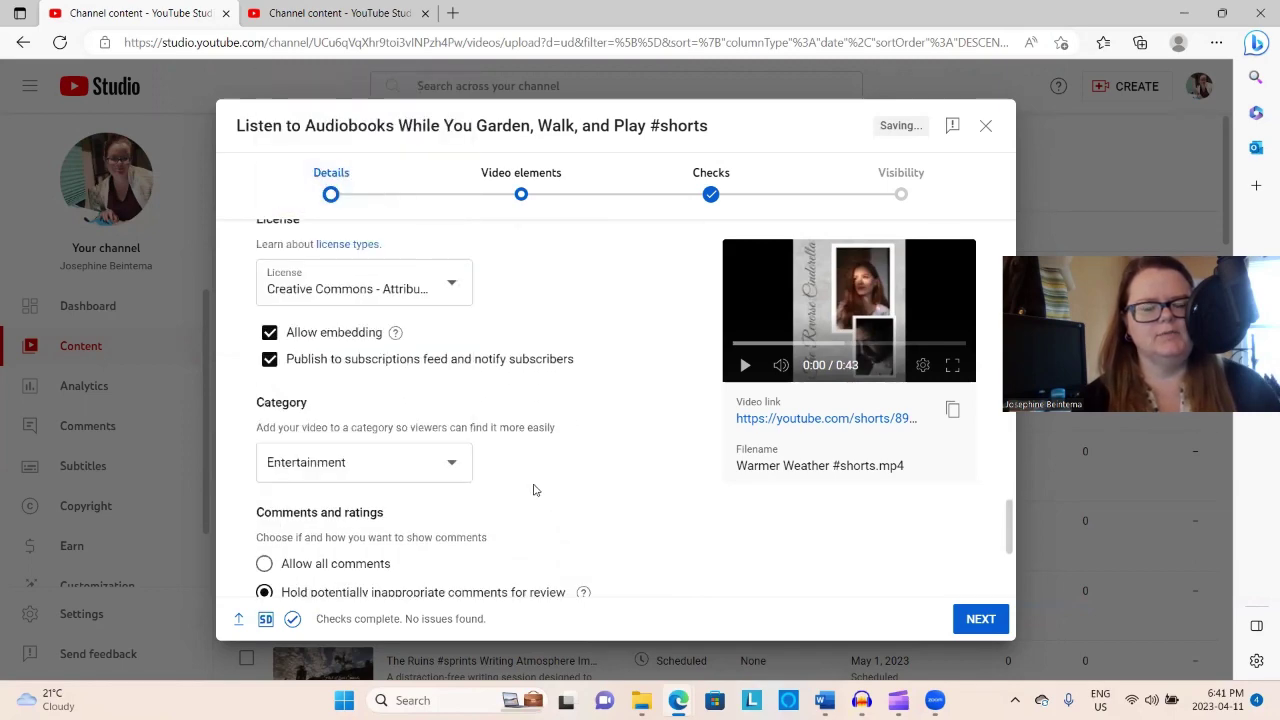
pyautogui.scroll(5, 531, 489)
pyautogui.click(390, 418)
# Step: Enter tags including Romance, audiobooks, free audio books, romantic comedy, office romance, holiday romance
pyautogui.write('R')
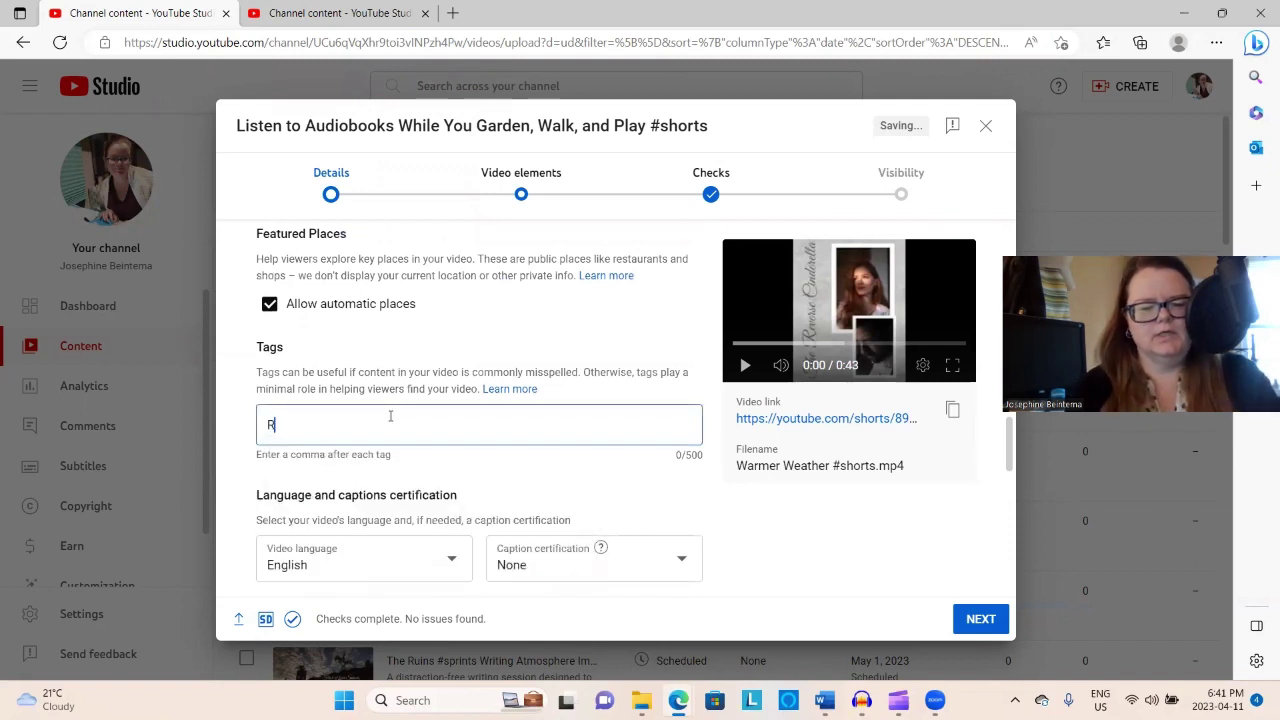
pyautogui.write('omance')
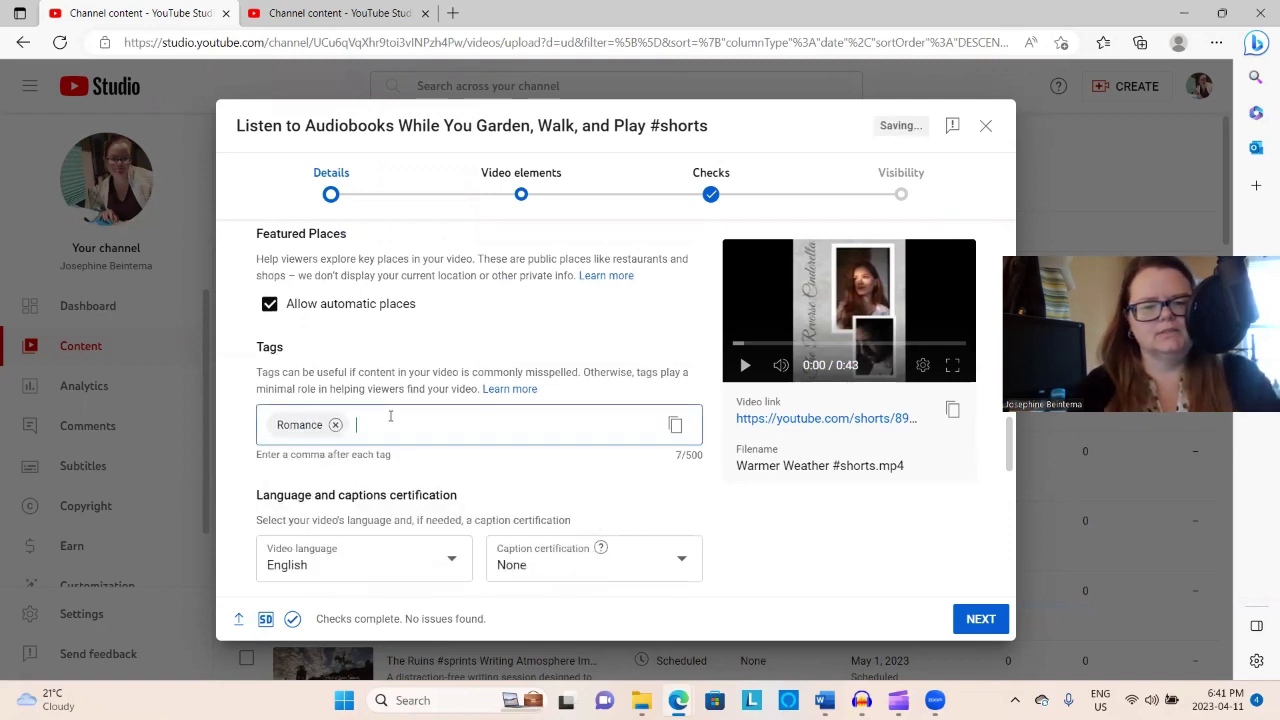
pyautogui.write(', romanc')
pyautogui.write('e books, au')
pyautogui.write('diobooks, ')
pyautogui.write('freeaudio')
pyautogui.write('books, ')
pyautogui.write('book, ')
pyautogui.write('romance au')
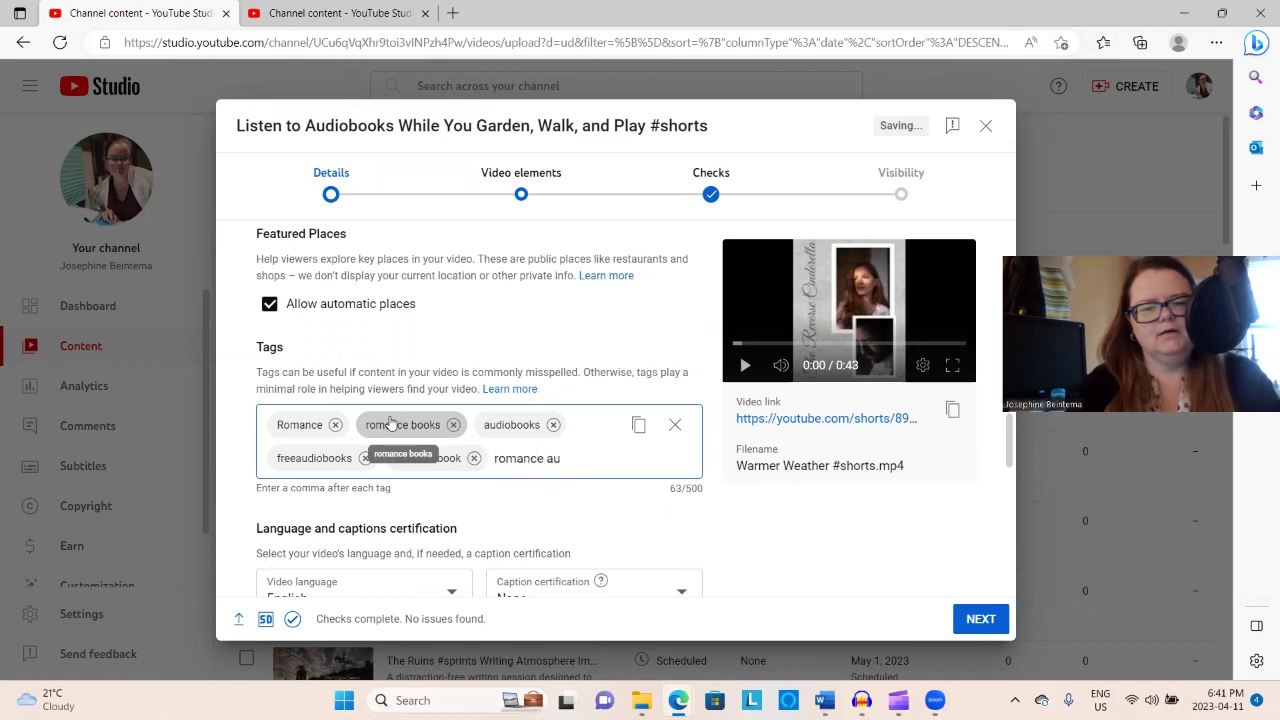
pyautogui.write('dio book, audio books, ')
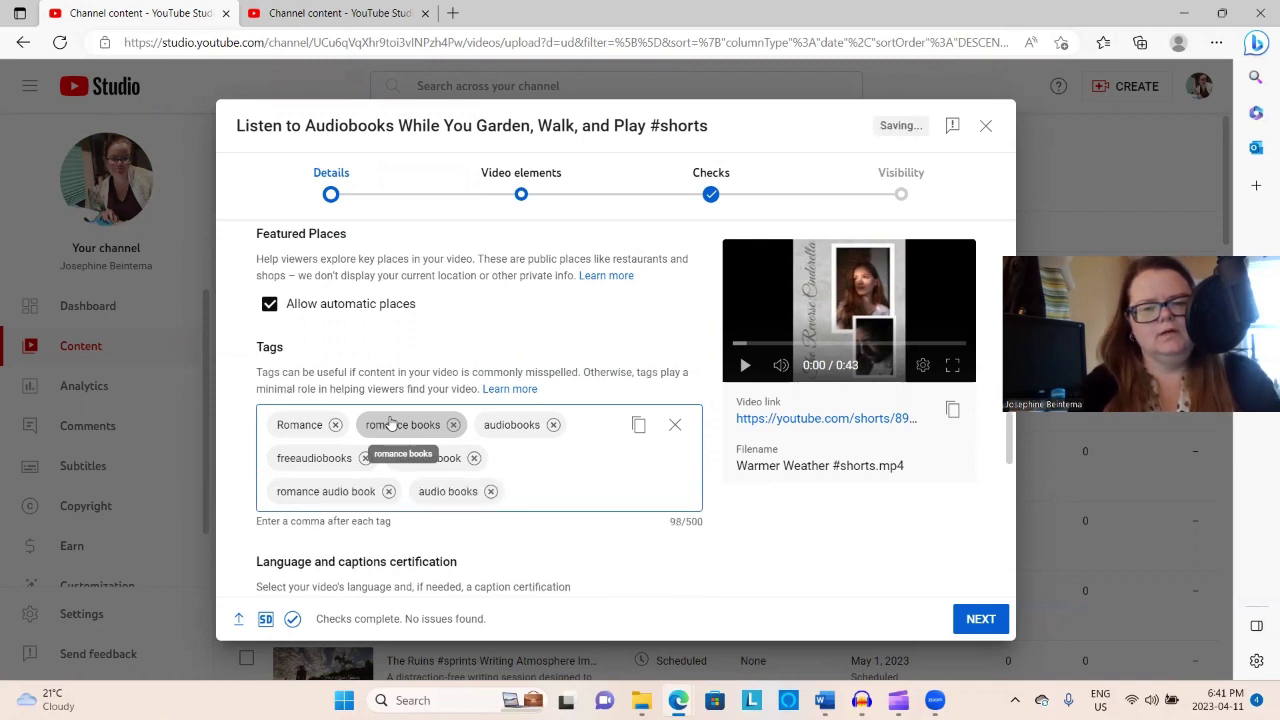
pyautogui.write('free audio bookk')
pyautogui.press('BackSpace')
pyautogui.write('s,')
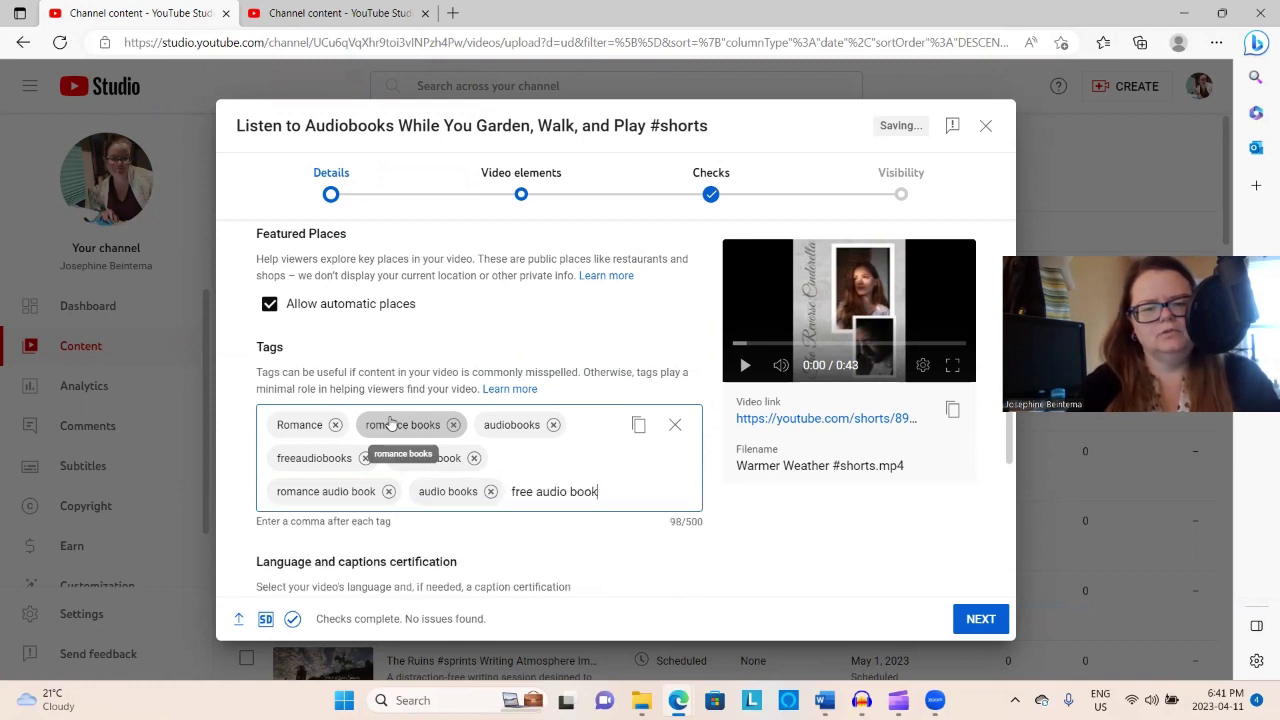
pyautogui.write('s,')
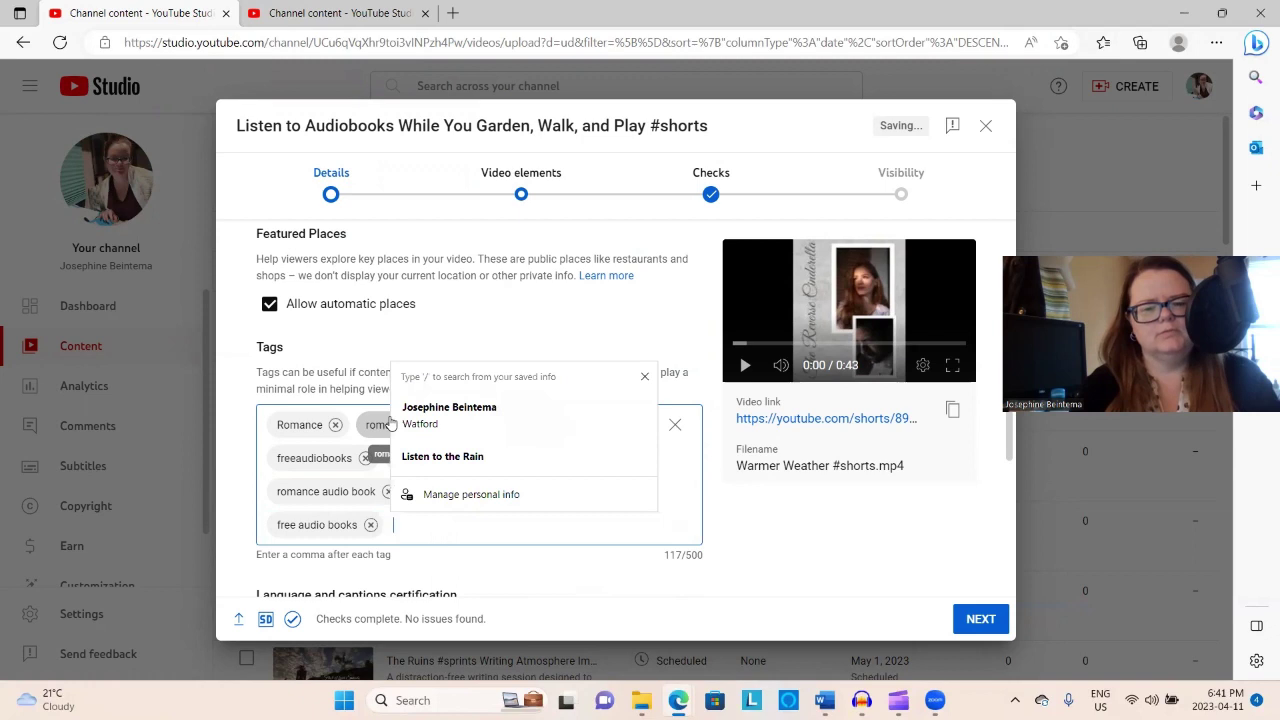
pyautogui.write('r')
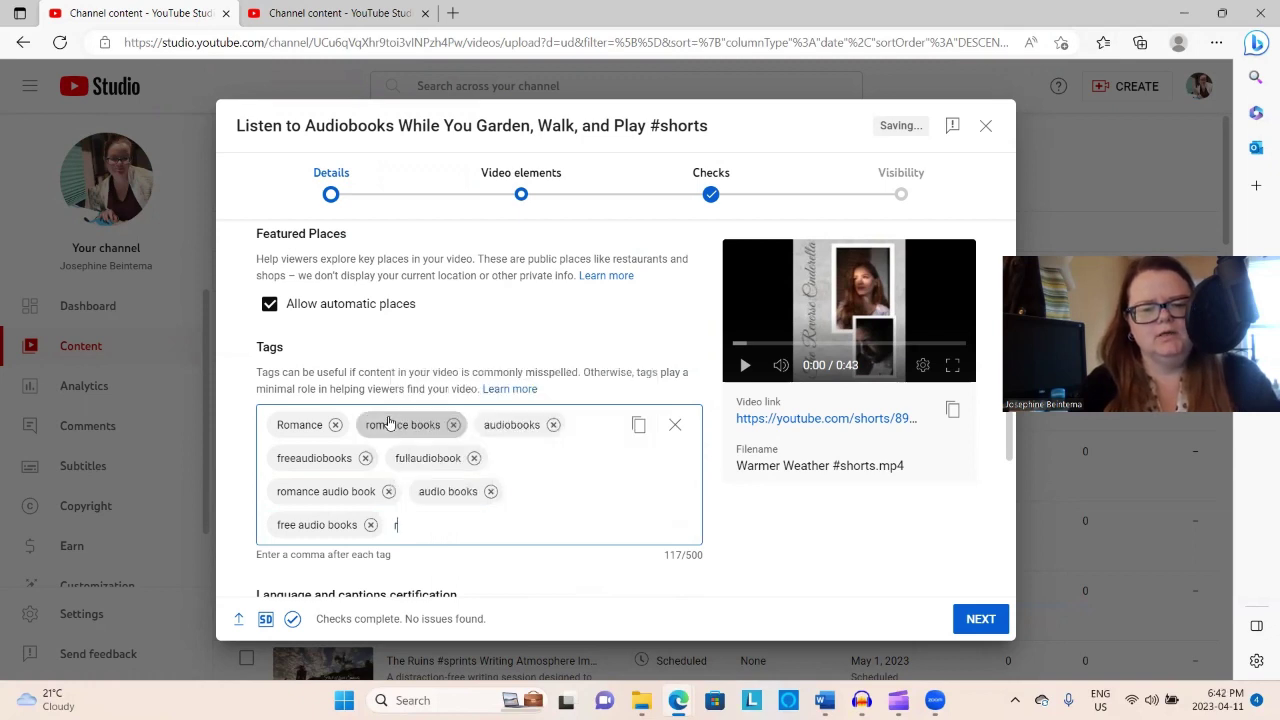
pyautogui.write('omantic comedy,')
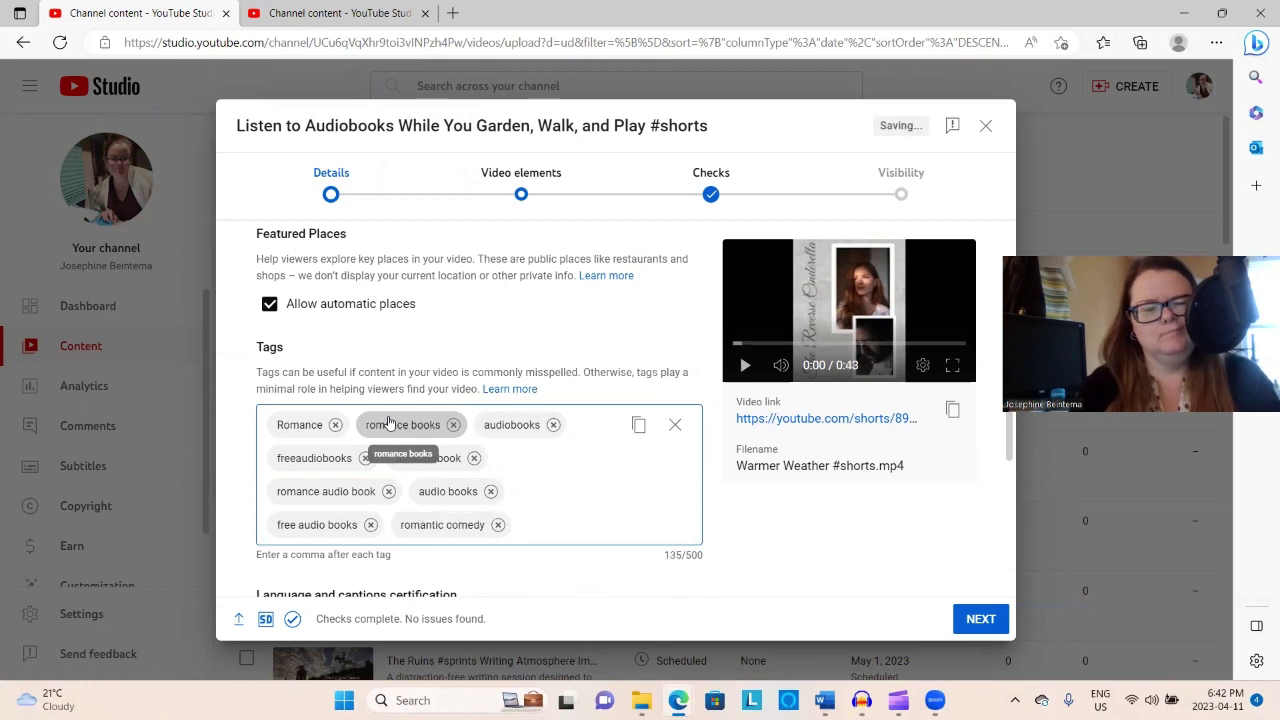
pyautogui.write('office romance')
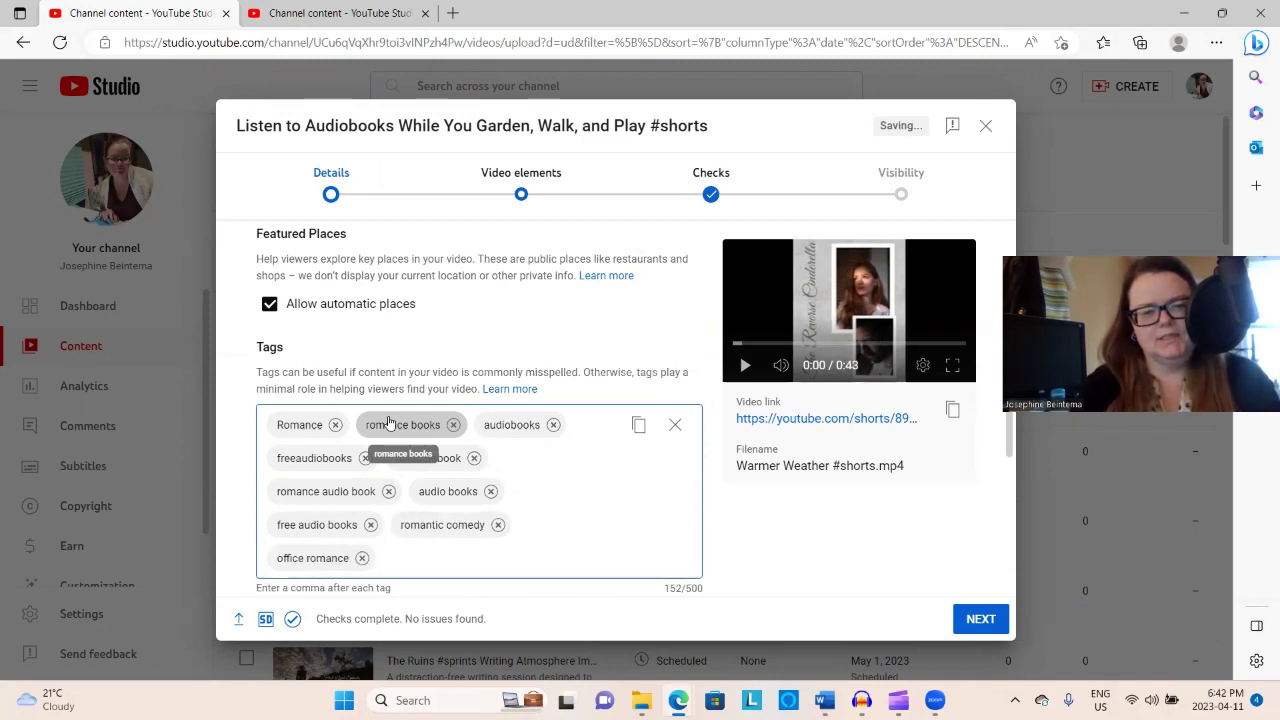
pyautogui.write(',holiday romance,')
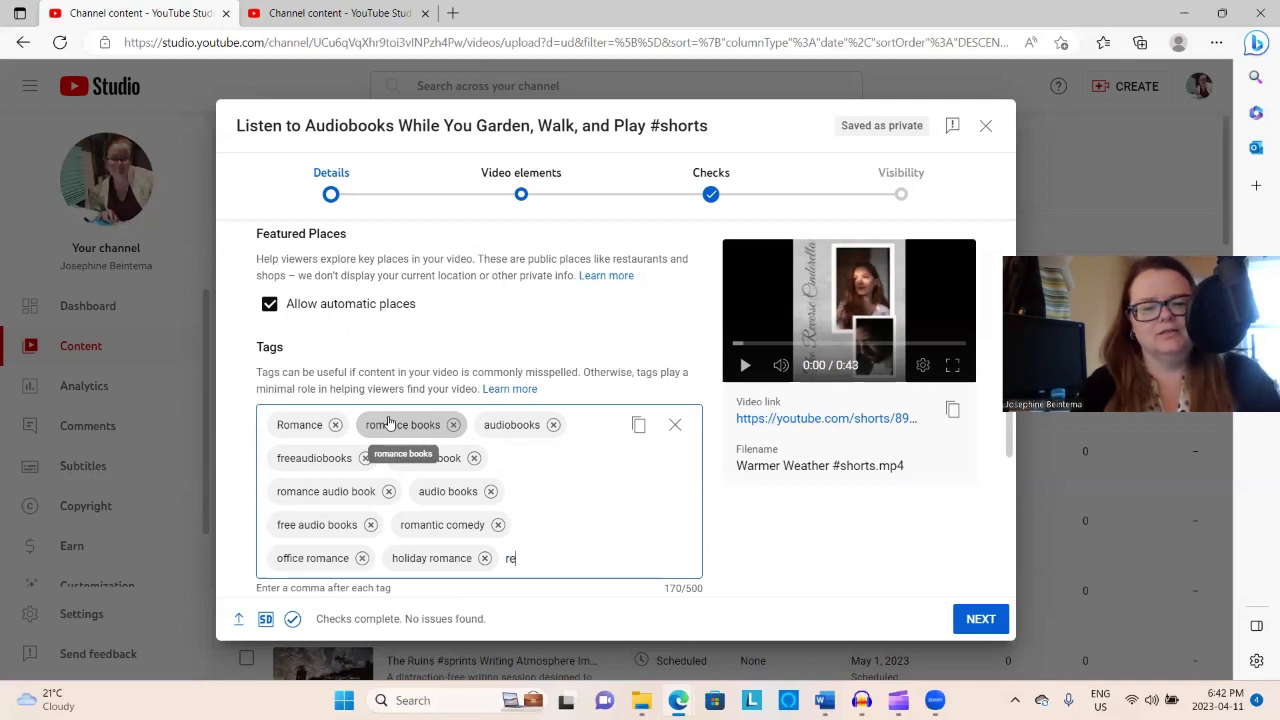
# Step: Add tags redemption romance, other woman romance, brother's best friend, billionaire, billionaire romance
pyautogui.write('ption romance')
pyautogui.press('Return')
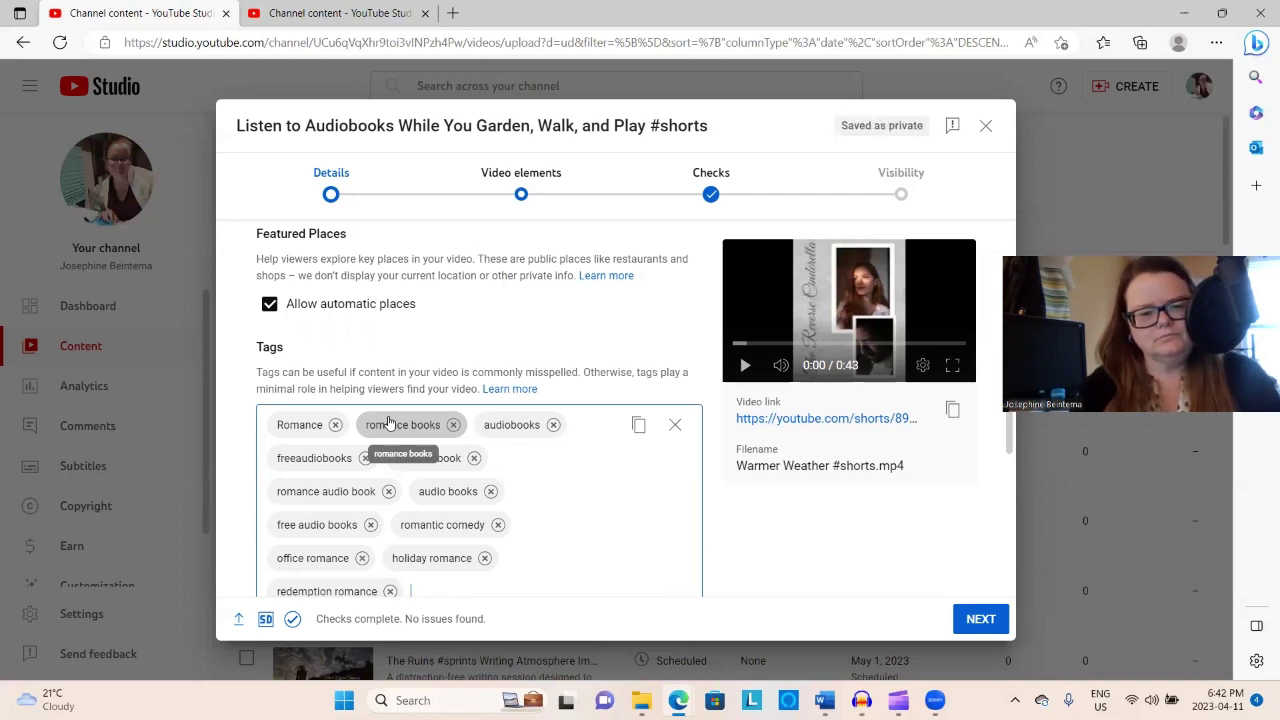
pyautogui.write('other')
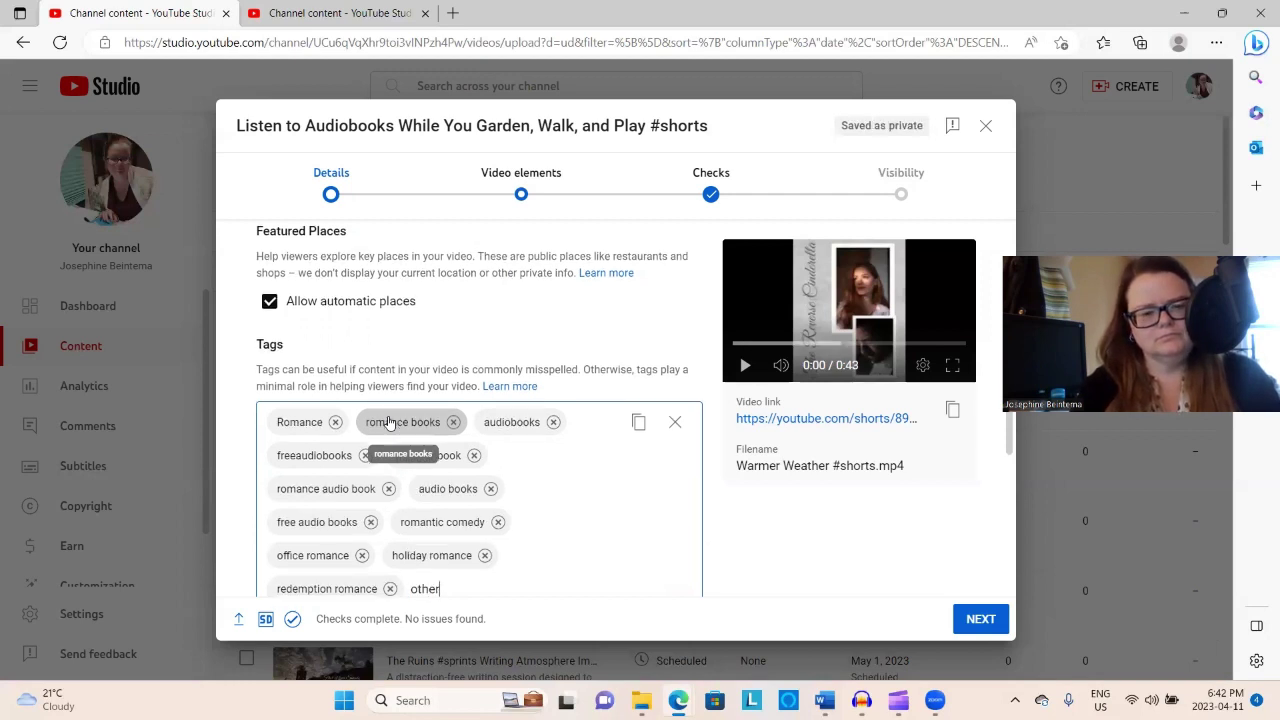
pyautogui.write(' woman roma')
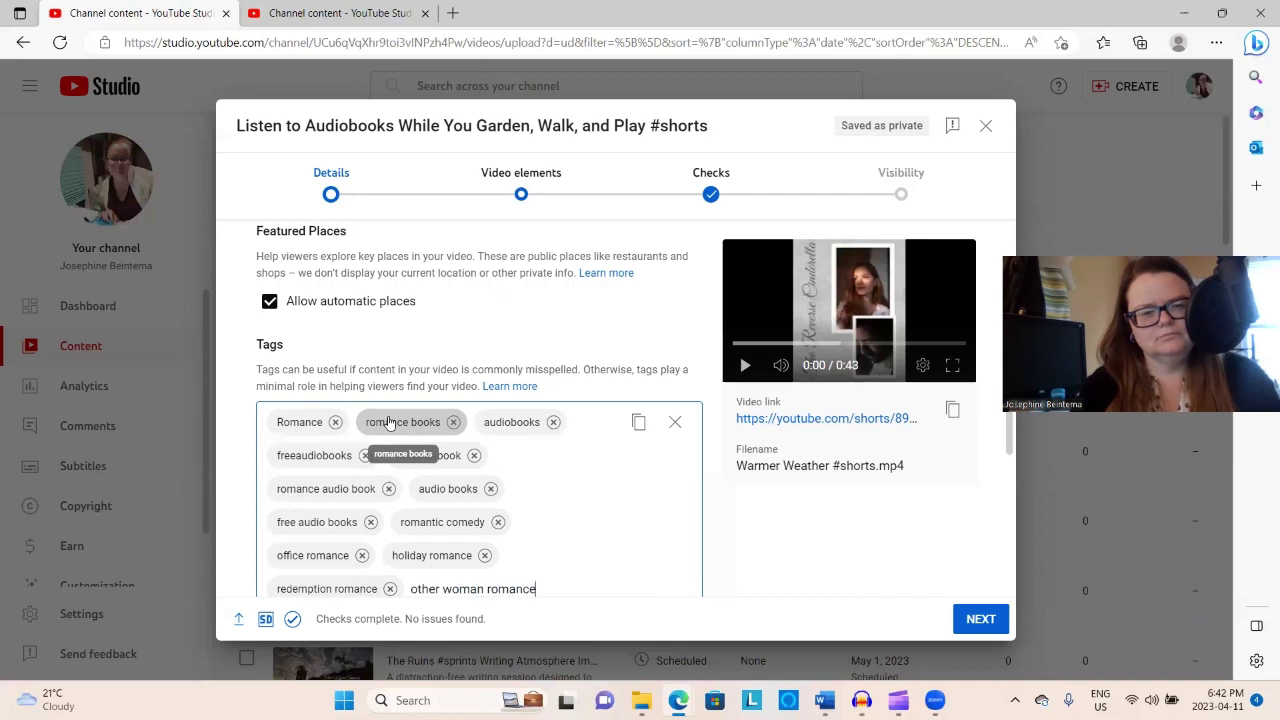
pyautogui.write('nce')
pyautogui.press('Return')
pyautogui.write("brother's best friend")
pyautogui.press('Return')
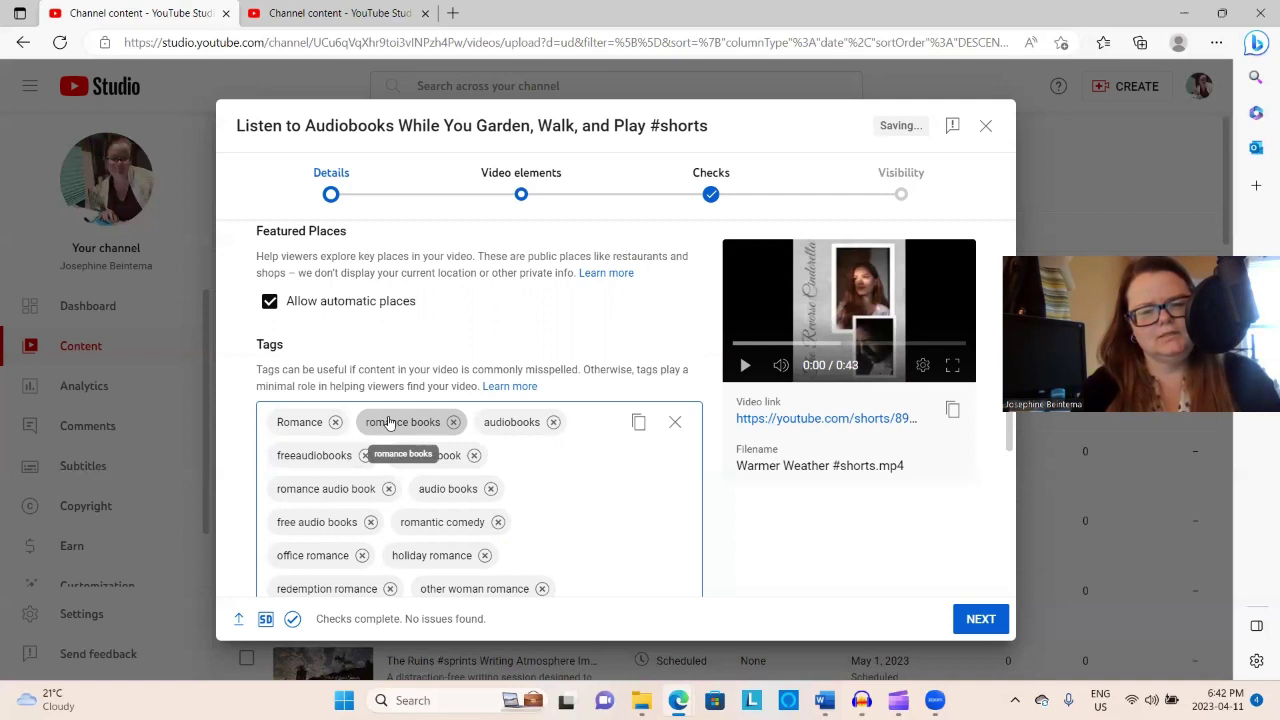
pyautogui.write('billiona')
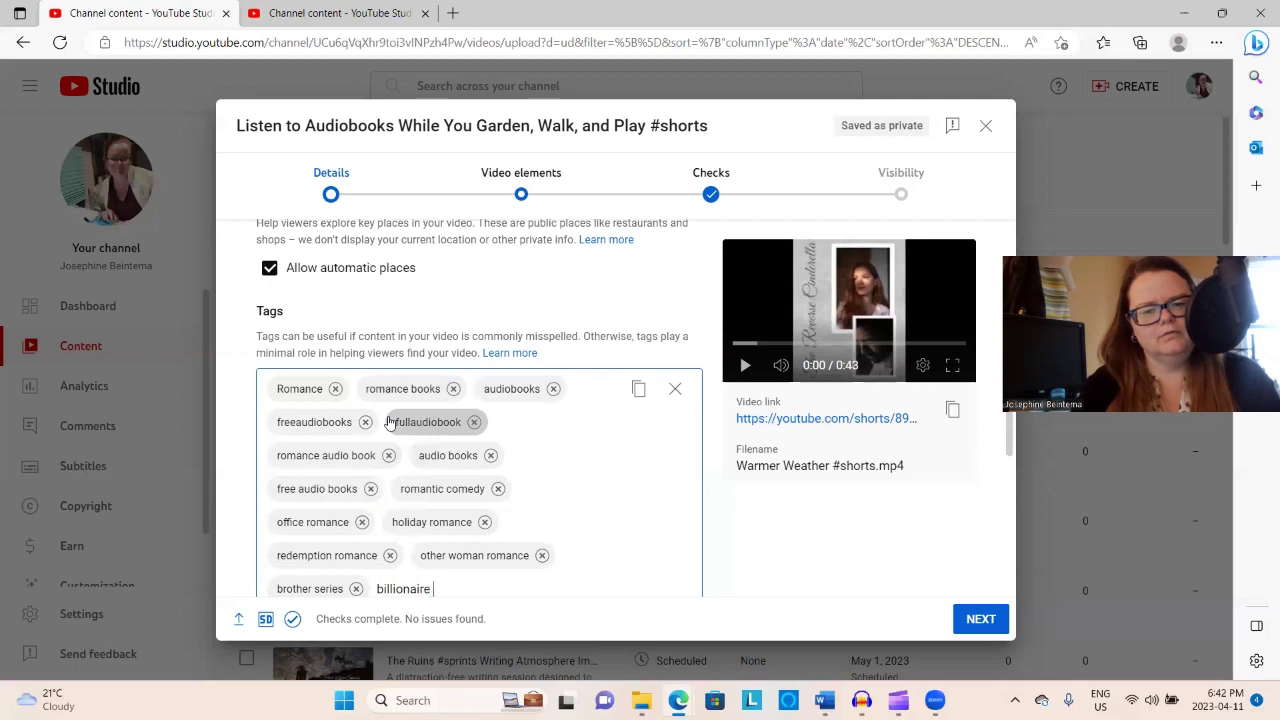
pyautogui.write('ire')
pyautogui.press('Return')
pyautogui.write('billionaire fom')
pyautogui.press('BackSpace')
pyautogui.press('BackSpace')
pyautogui.press('BackSpace')
pyautogui.write('romance')
pyautogui.press('Return')
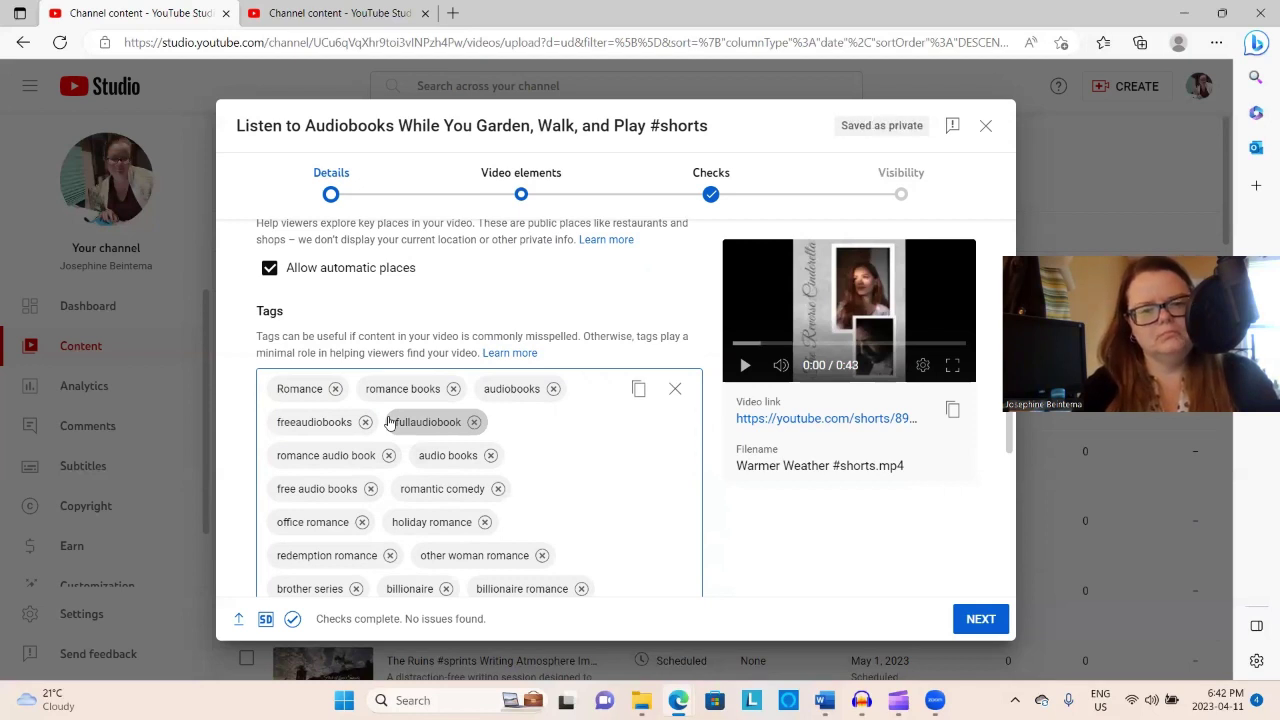
# Step: Add tags romcom, romance drama, romantic drama, books and novel
pyautogui.write('romcom')
pyautogui.press('Return')
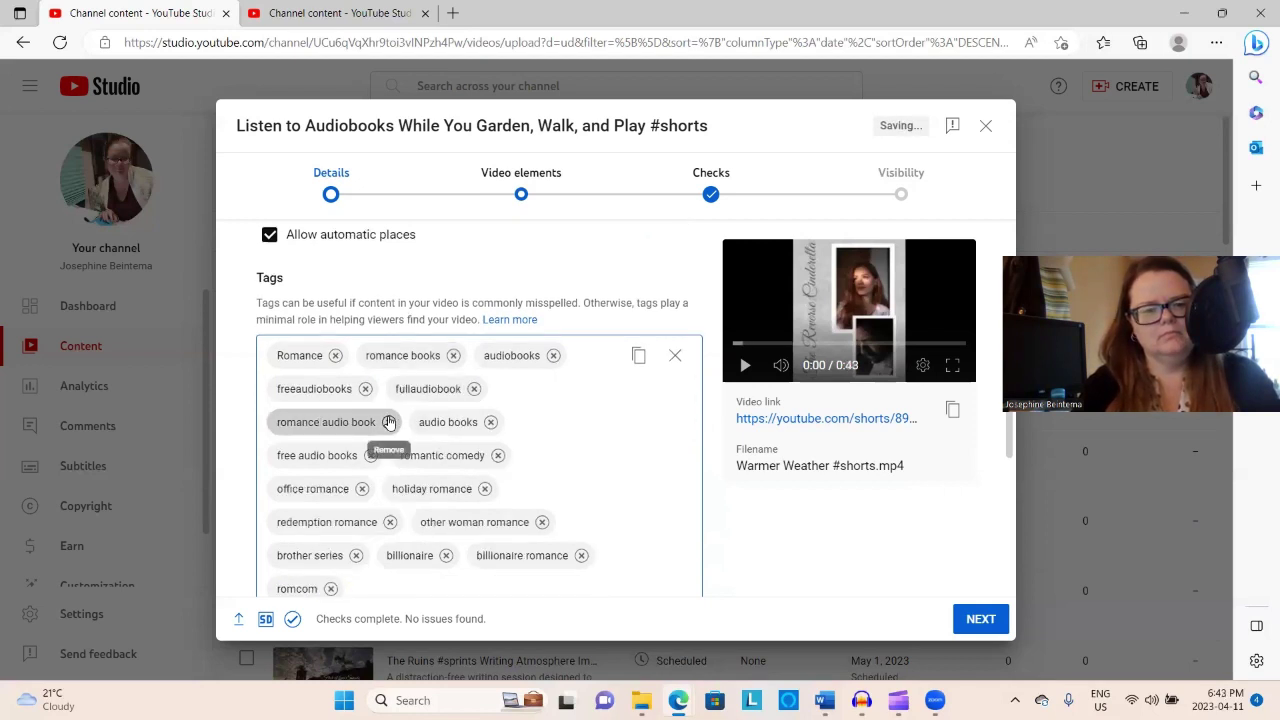
pyautogui.write('drama')
pyautogui.press('BackSpace')
pyautogui.press('BackSpace')
pyautogui.press('BackSpace')
pyautogui.press('BackSpace')
pyautogui.press('BackSpace')
pyautogui.press('BackSpace')
pyautogui.write('romance drama')
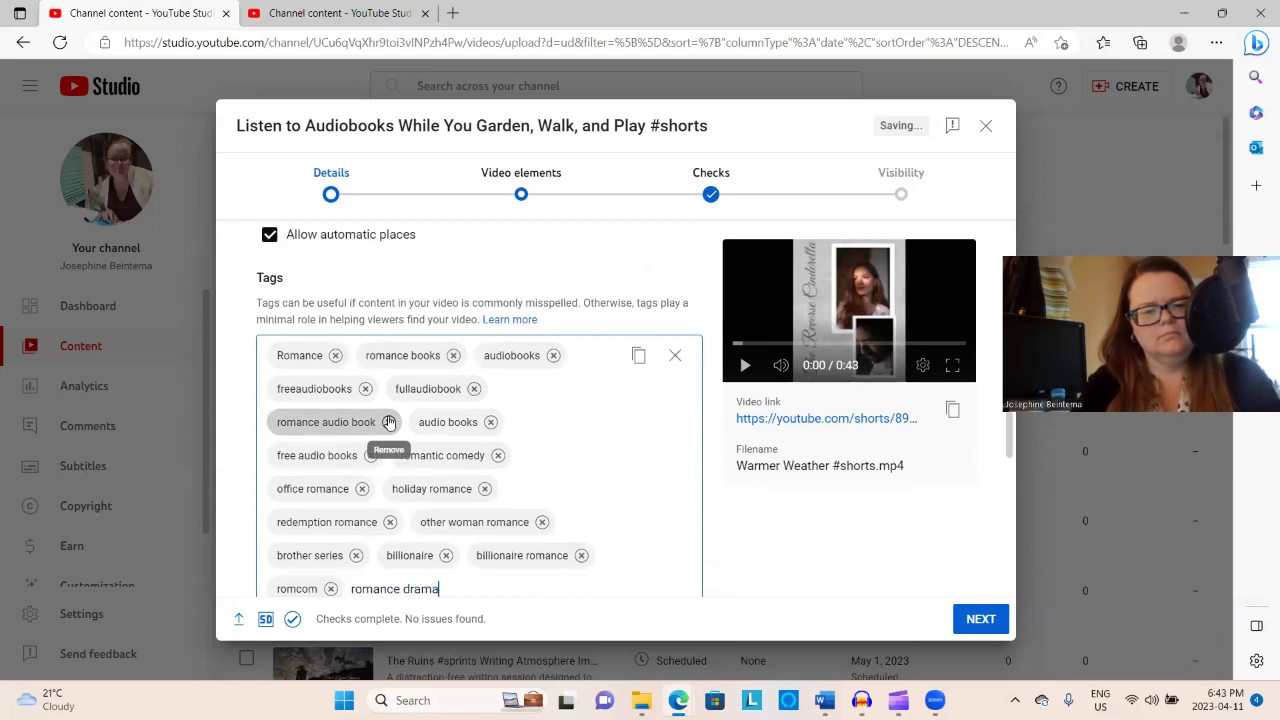
pyautogui.press('Return')
pyautogui.write('romantic drama')
pyautogui.press('Return')
pyautogui.write('books')
pyautogui.press('Return')
pyautogui.write('novel')
pyautogui.press('Return')
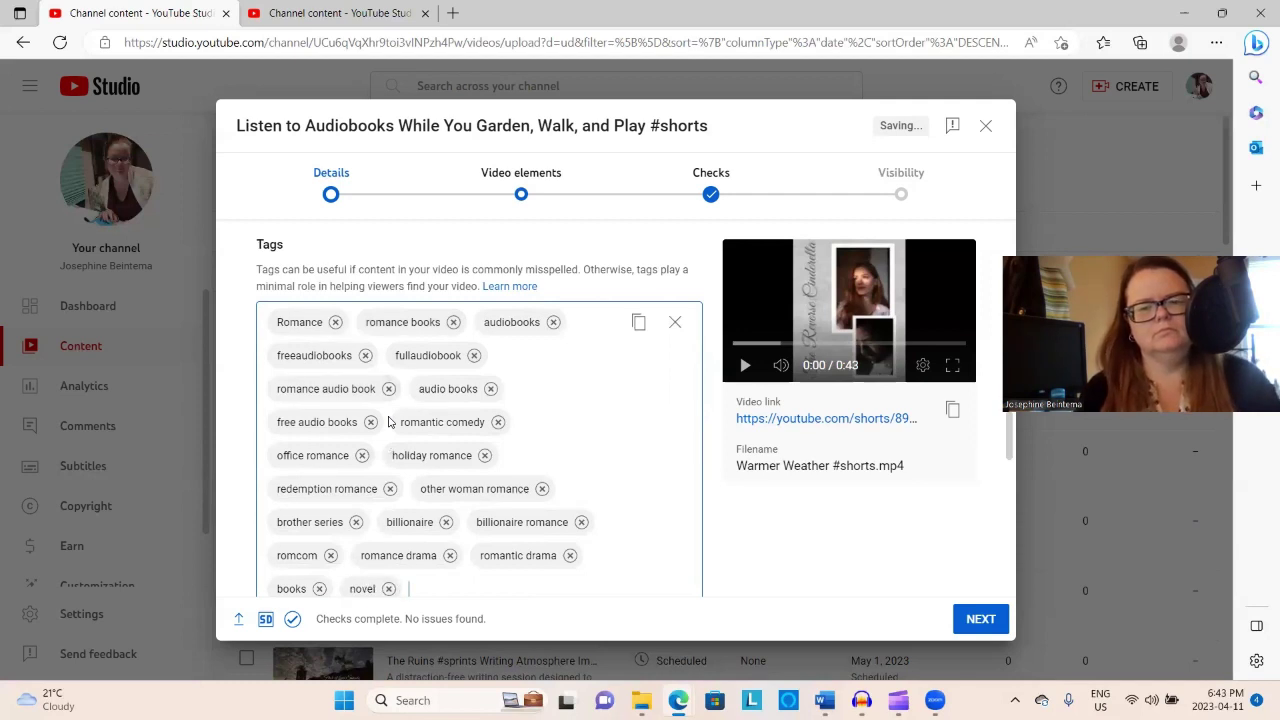
pyautogui.scroll(-1, 467, 452)
pyautogui.moveTo(452, 455); pyautogui.dragTo(548, 484)
pyautogui.scroll(-1, 548, 484)
pyautogui.scroll(1, 548, 484)
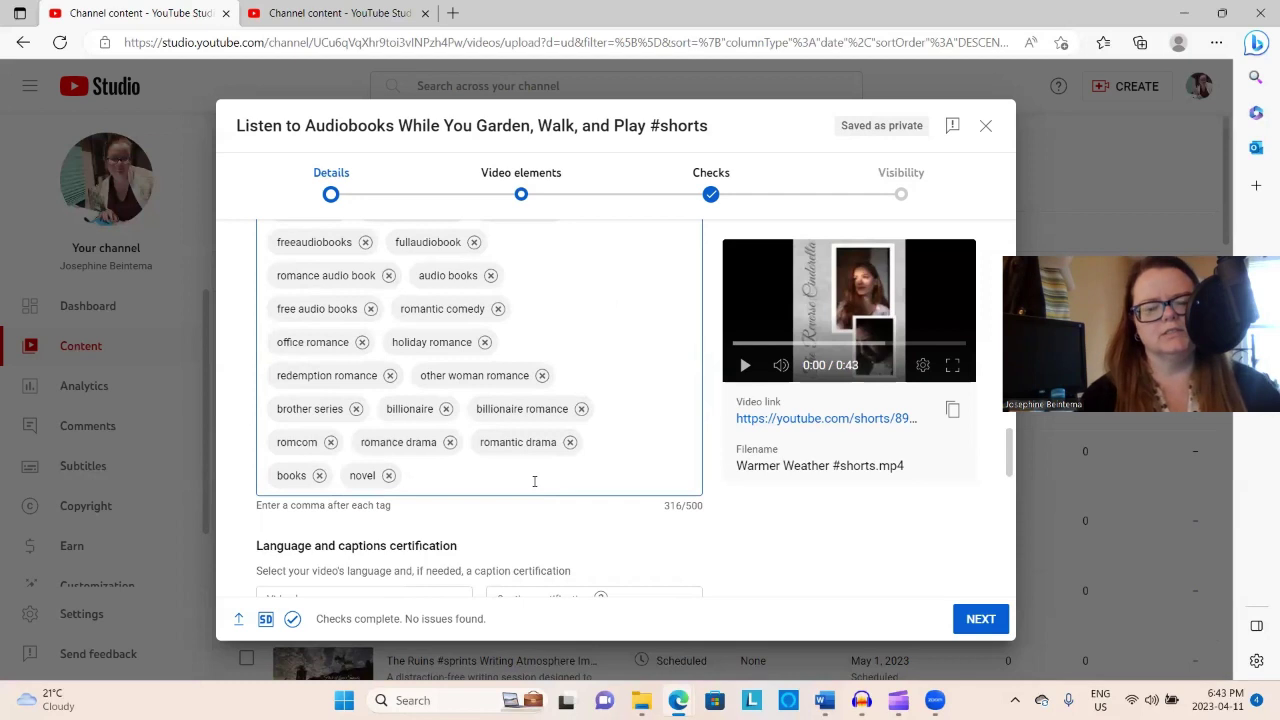
# Step: Step back to review the Details page, then advance to the Video elements step
pyautogui.click(981, 620)
pyautogui.click(981, 620)
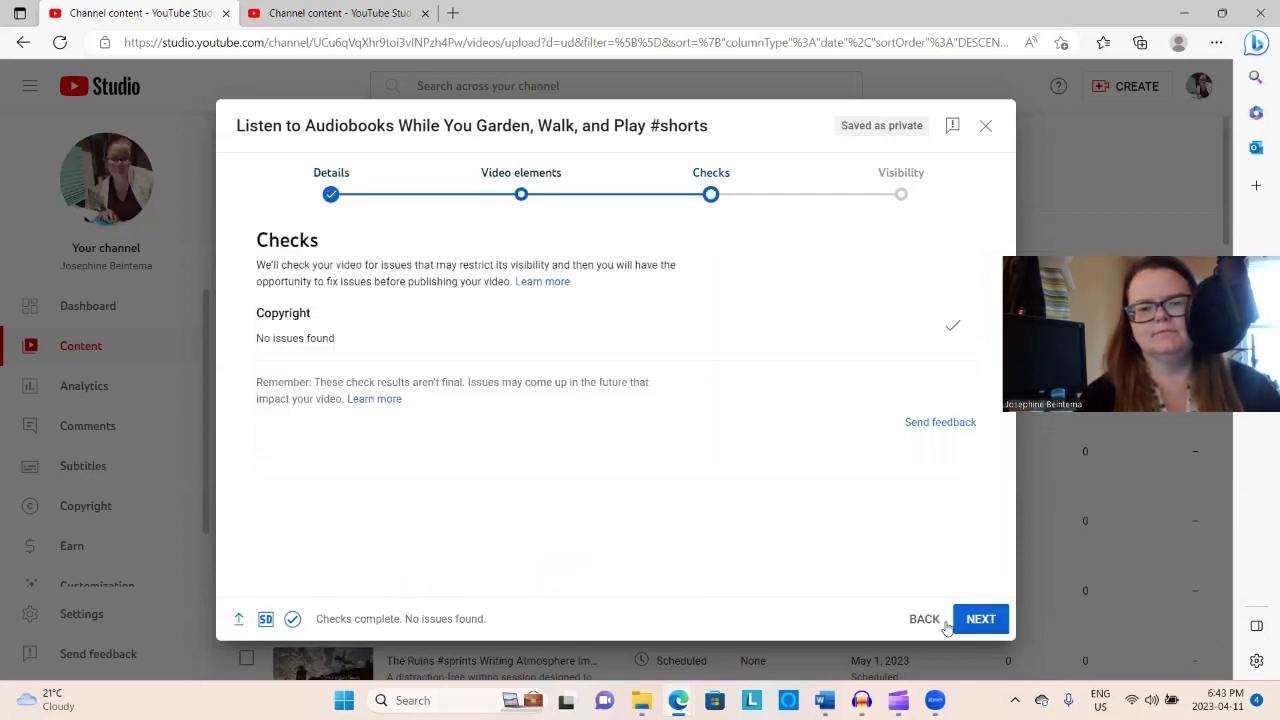
pyautogui.click(944, 624)
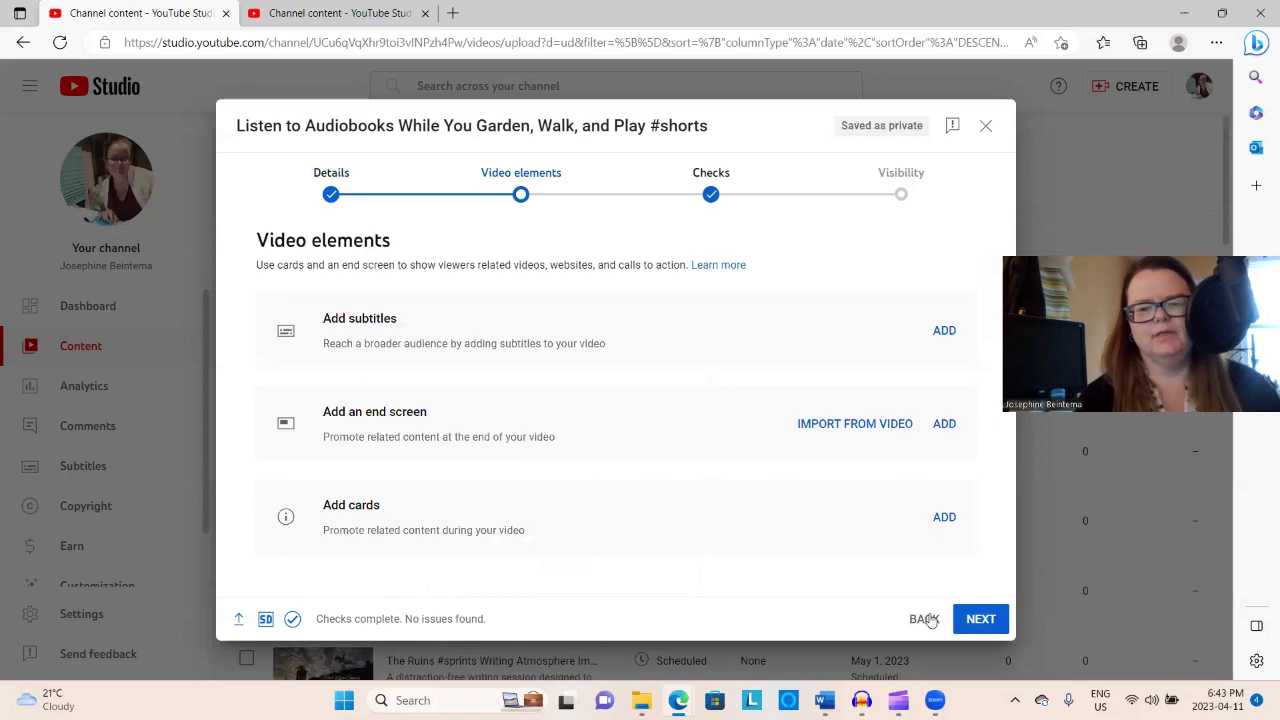
pyautogui.click(926, 620)
pyautogui.scroll(-3, 490, 440)
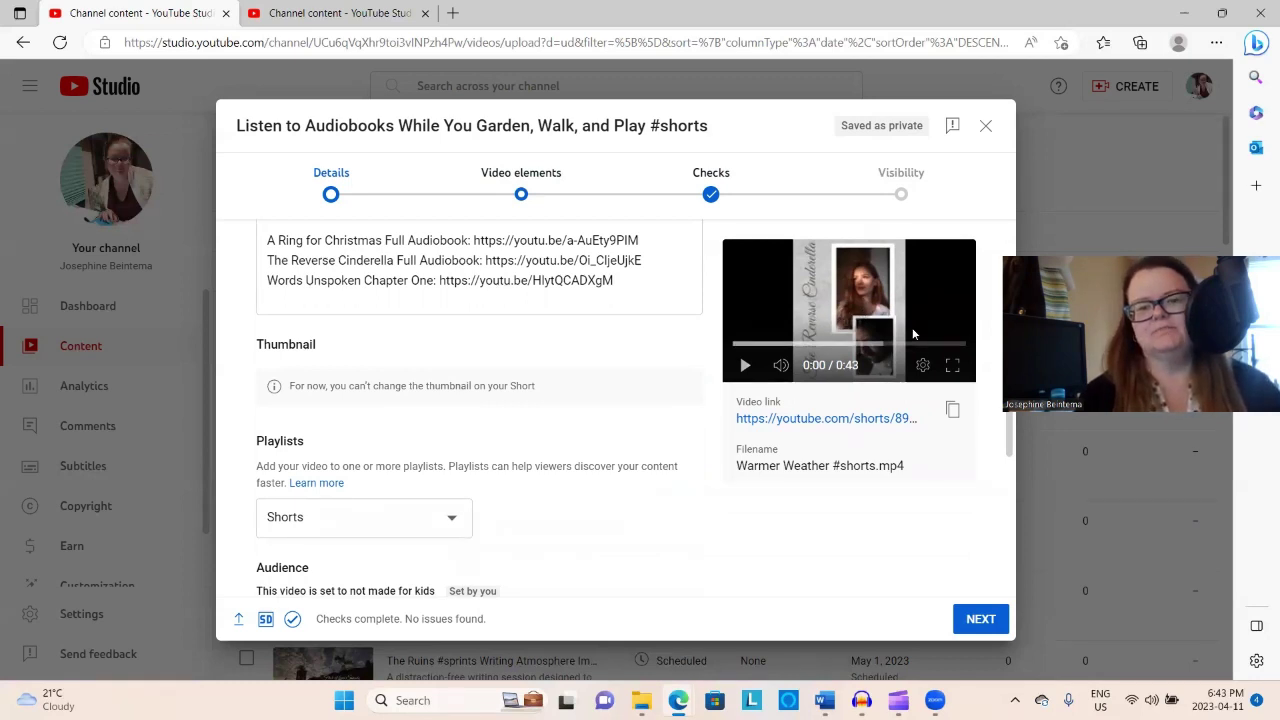
pyautogui.click(993, 622)
pyautogui.click(942, 423)
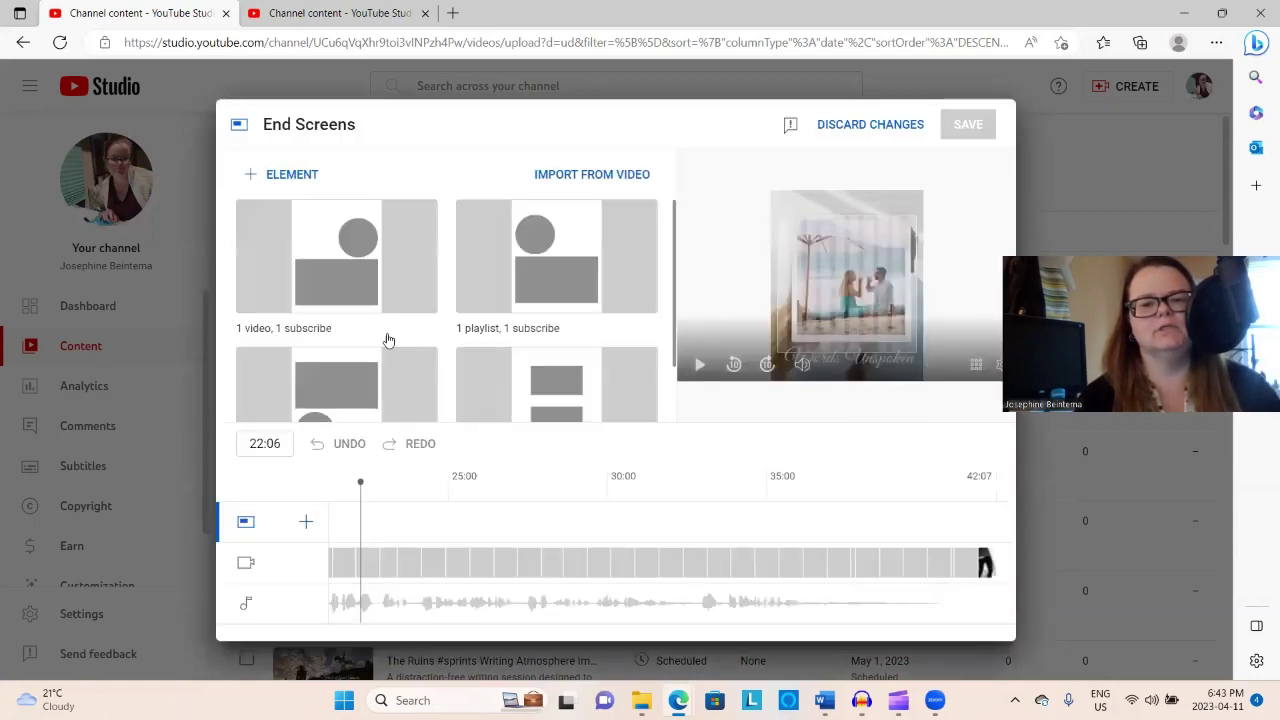
# Step: Use the 1 video, 1 subscribe end screen template with both elements starting at 37:07
pyautogui.click(385, 309)
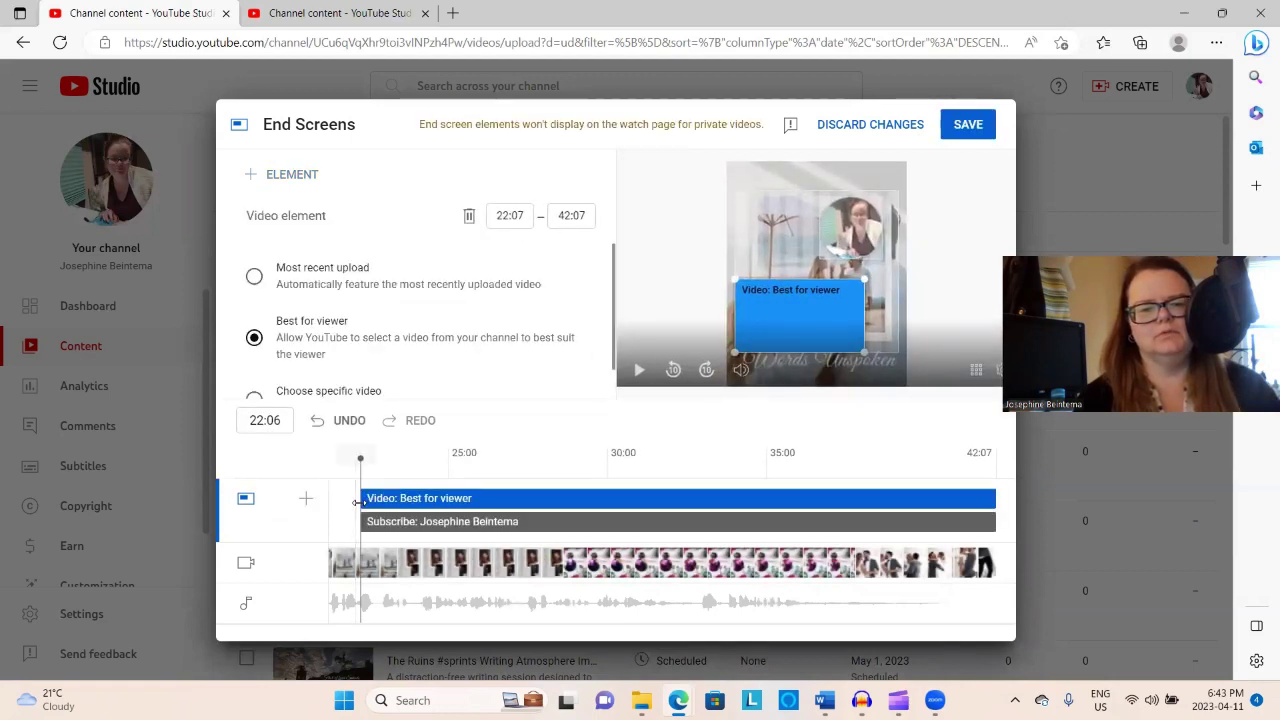
pyautogui.moveTo(361, 500); pyautogui.dragTo(930, 507)
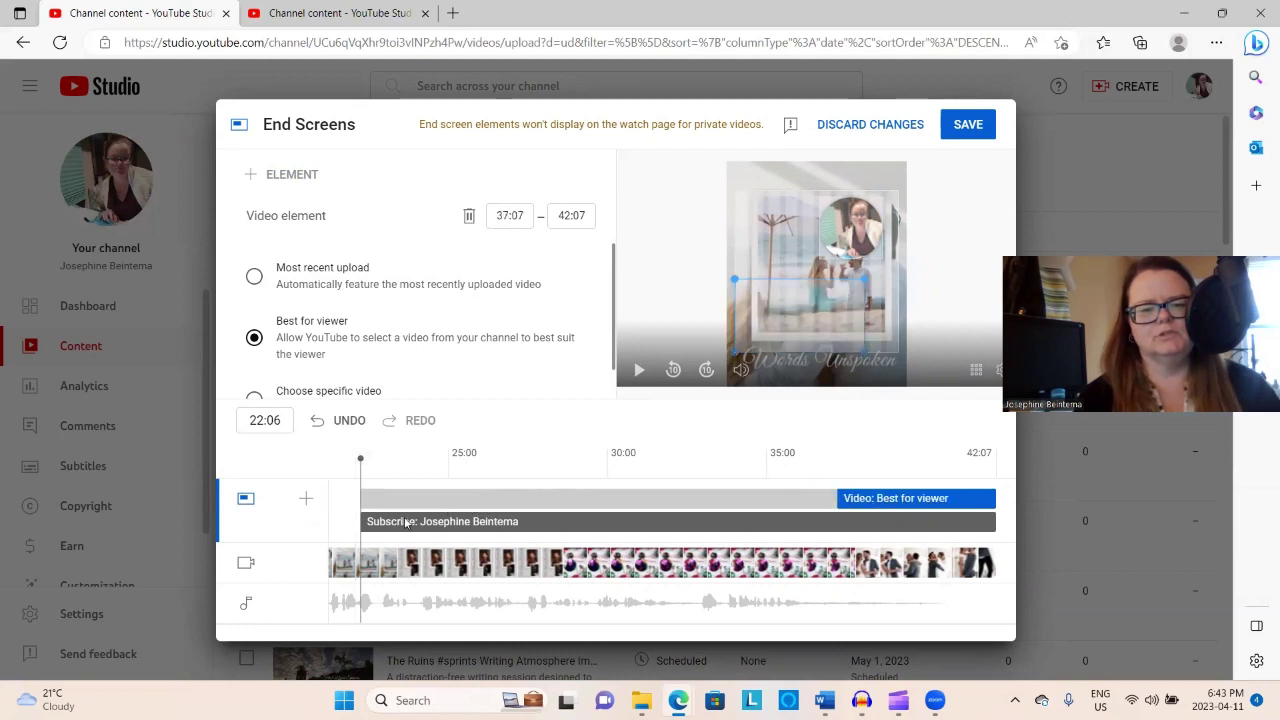
pyautogui.moveTo(358, 521); pyautogui.dragTo(905, 522)
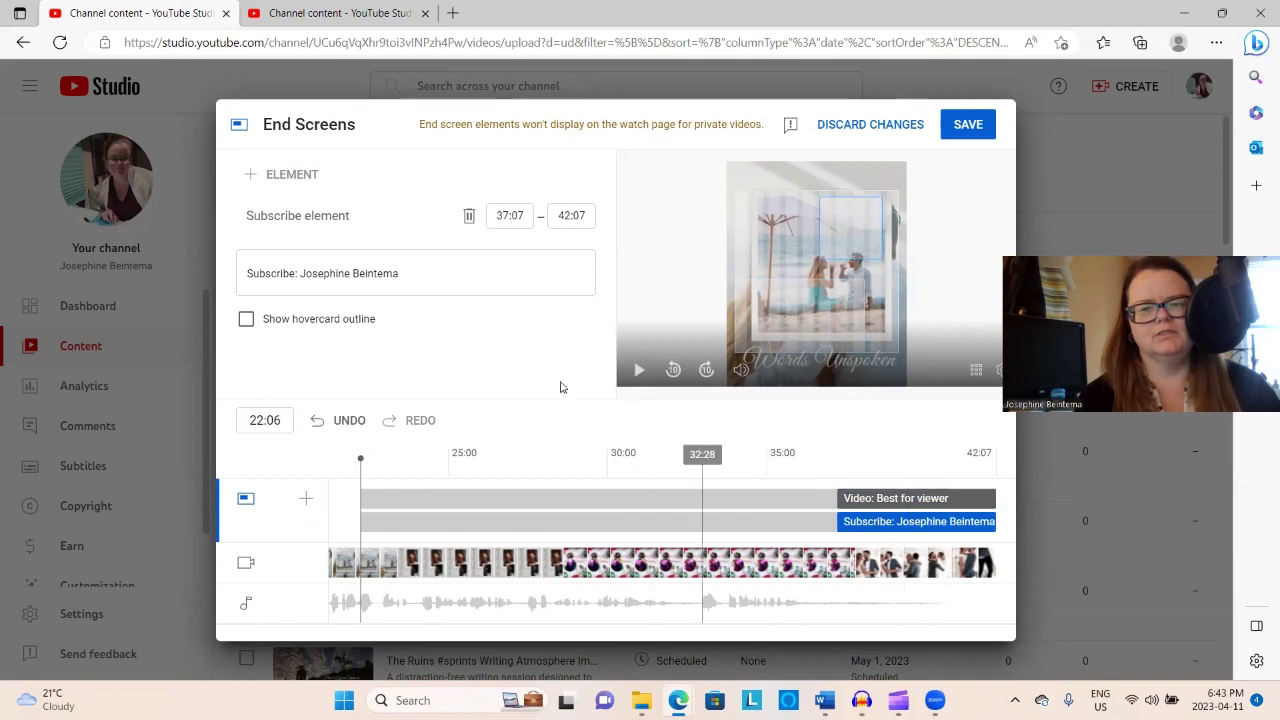
# Step: Feature A Ring for Christmas Full Audiobook in the video element and save the end screen
pyautogui.click(876, 500)
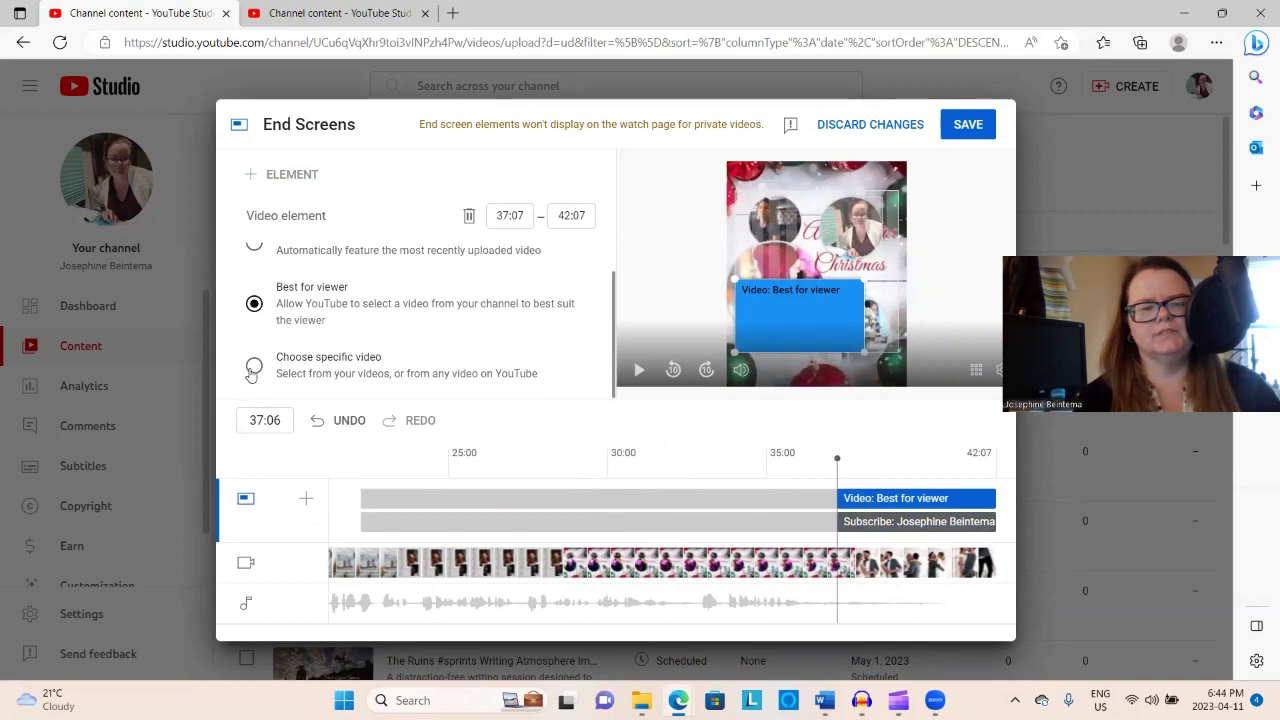
pyautogui.click(254, 367)
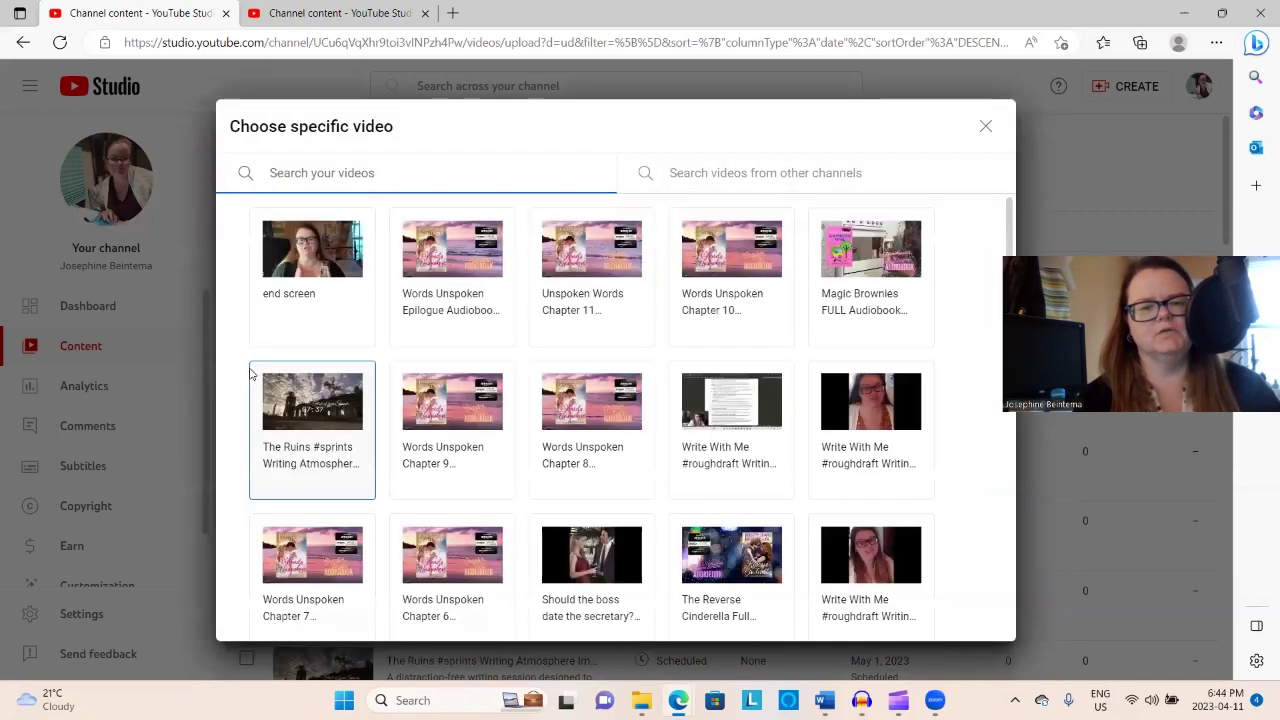
pyautogui.scroll(-3, 457, 414)
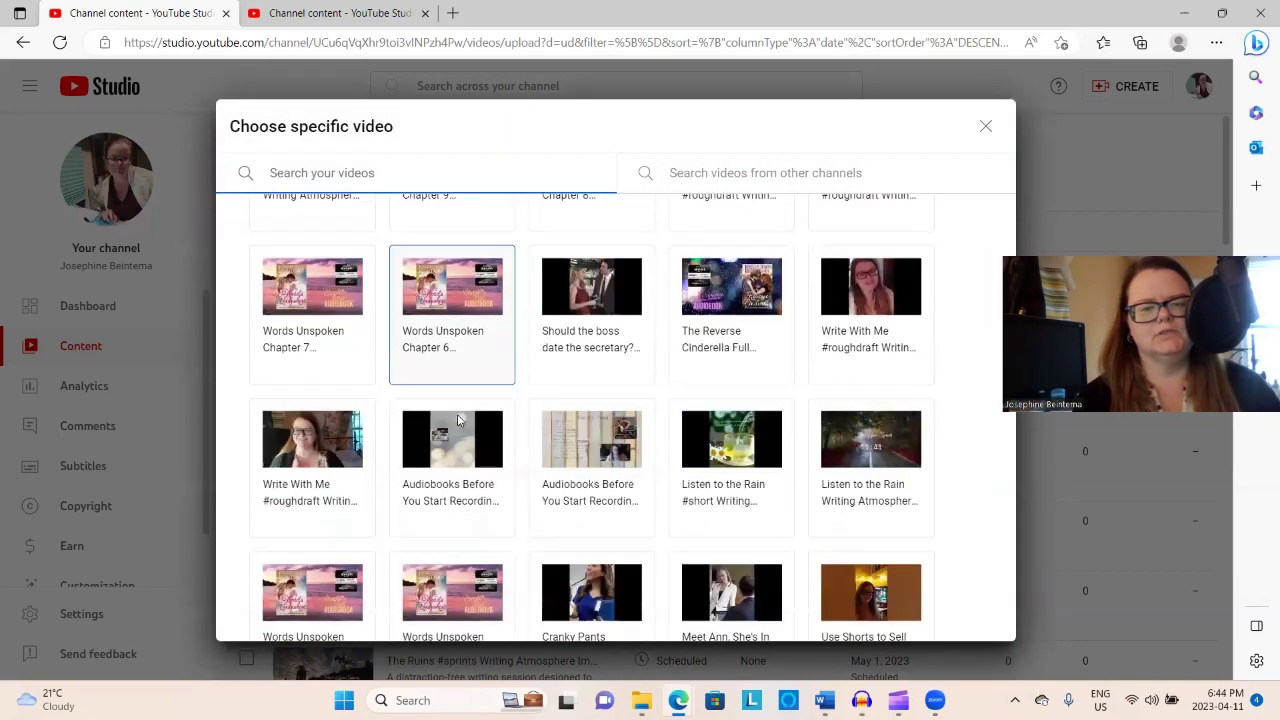
pyautogui.scroll(-5, 457, 420)
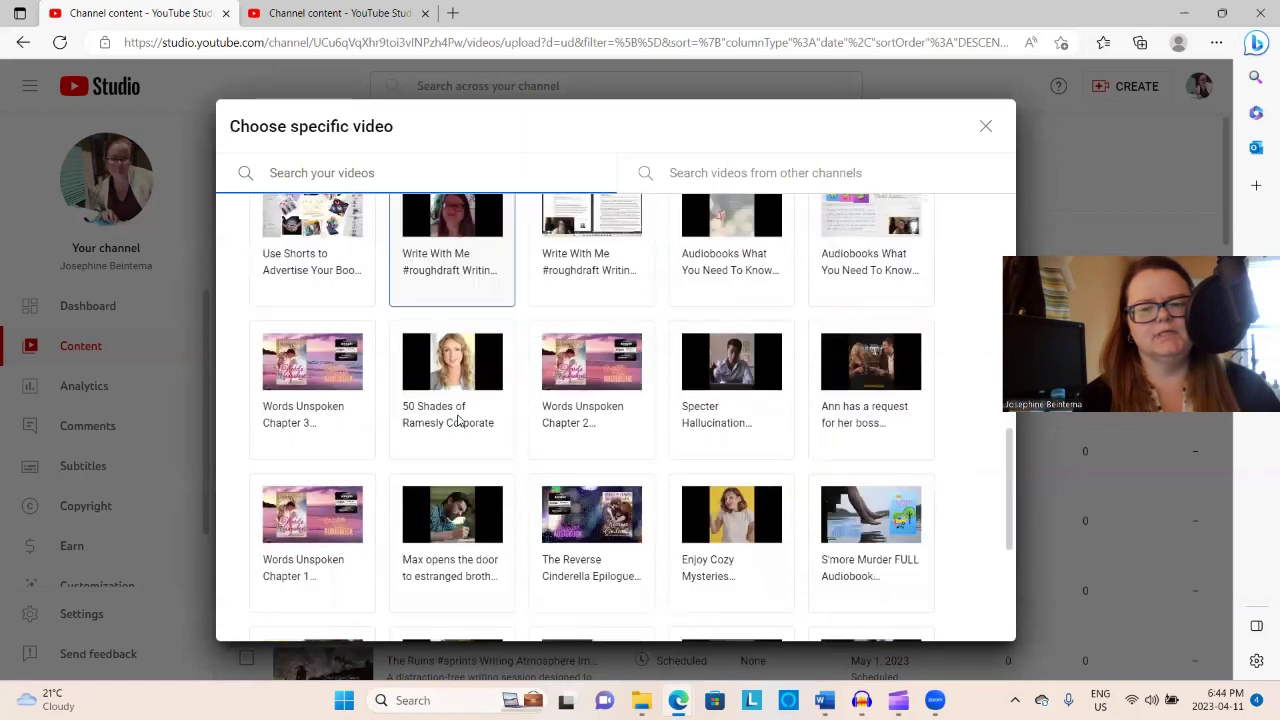
pyautogui.scroll(-3, 457, 420)
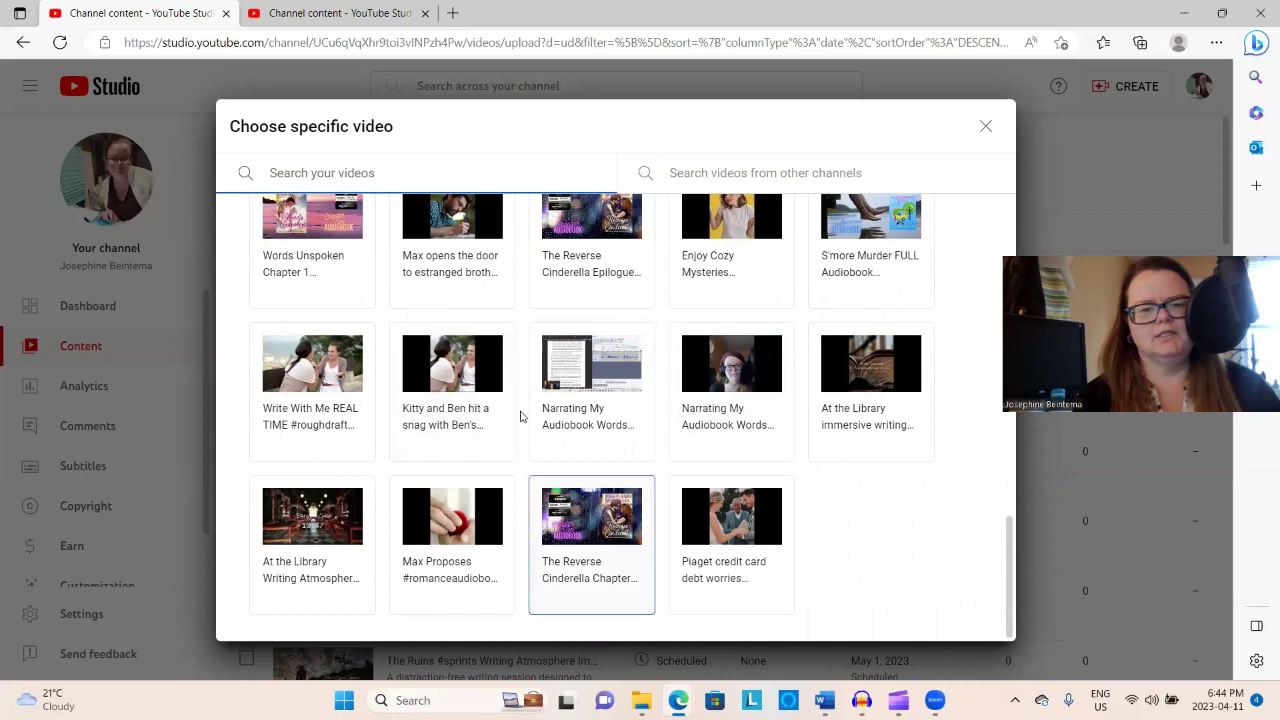
pyautogui.scroll(4, 416, 372)
pyautogui.scroll(6, 416, 370)
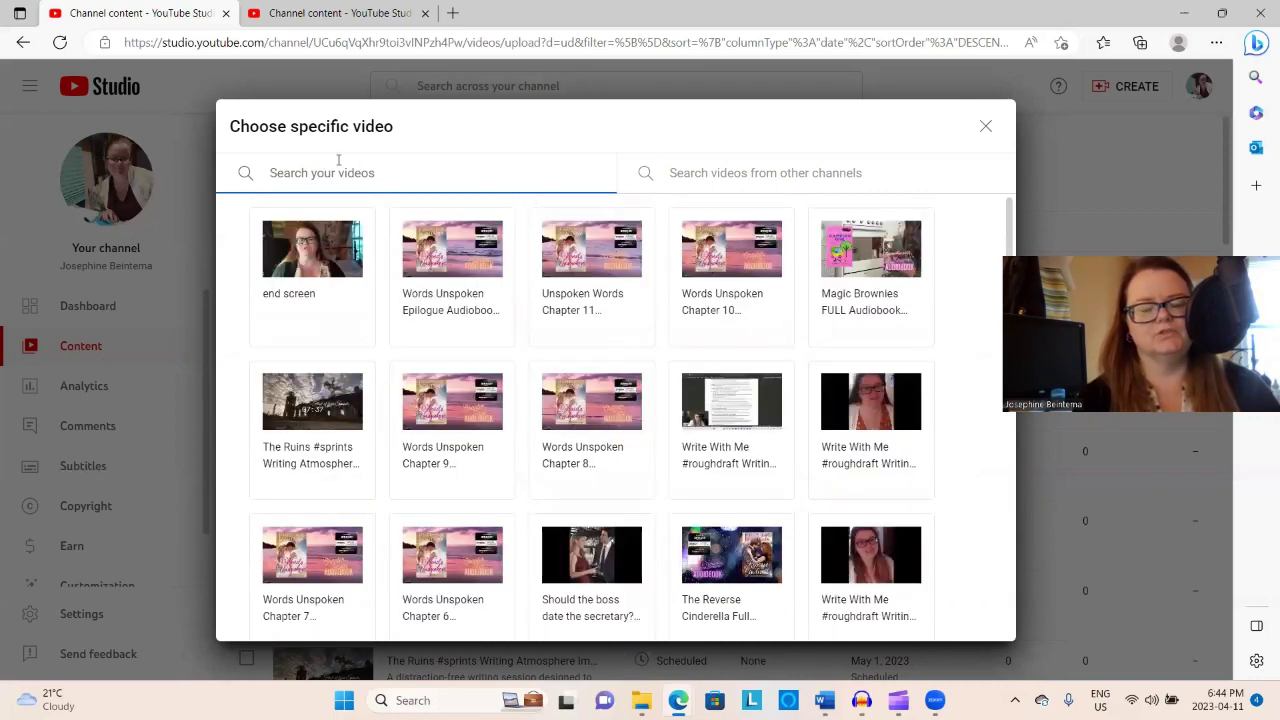
pyautogui.write('A Ring')
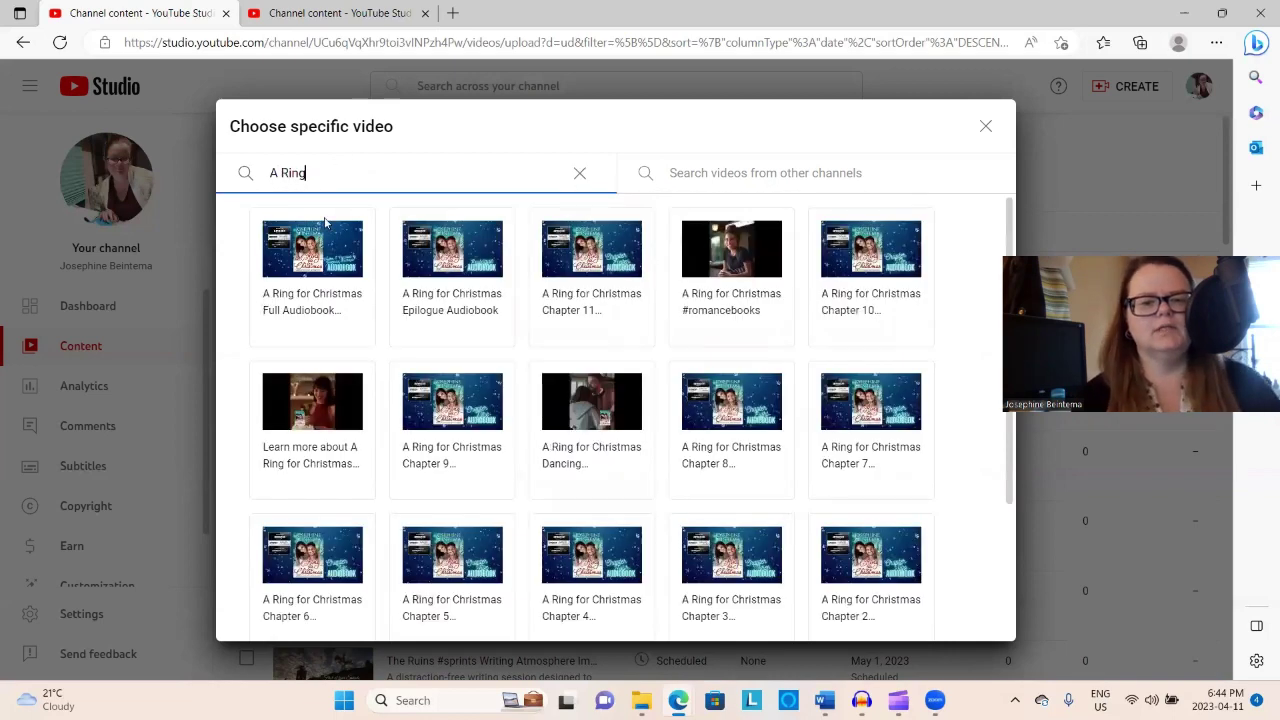
pyautogui.click(324, 248)
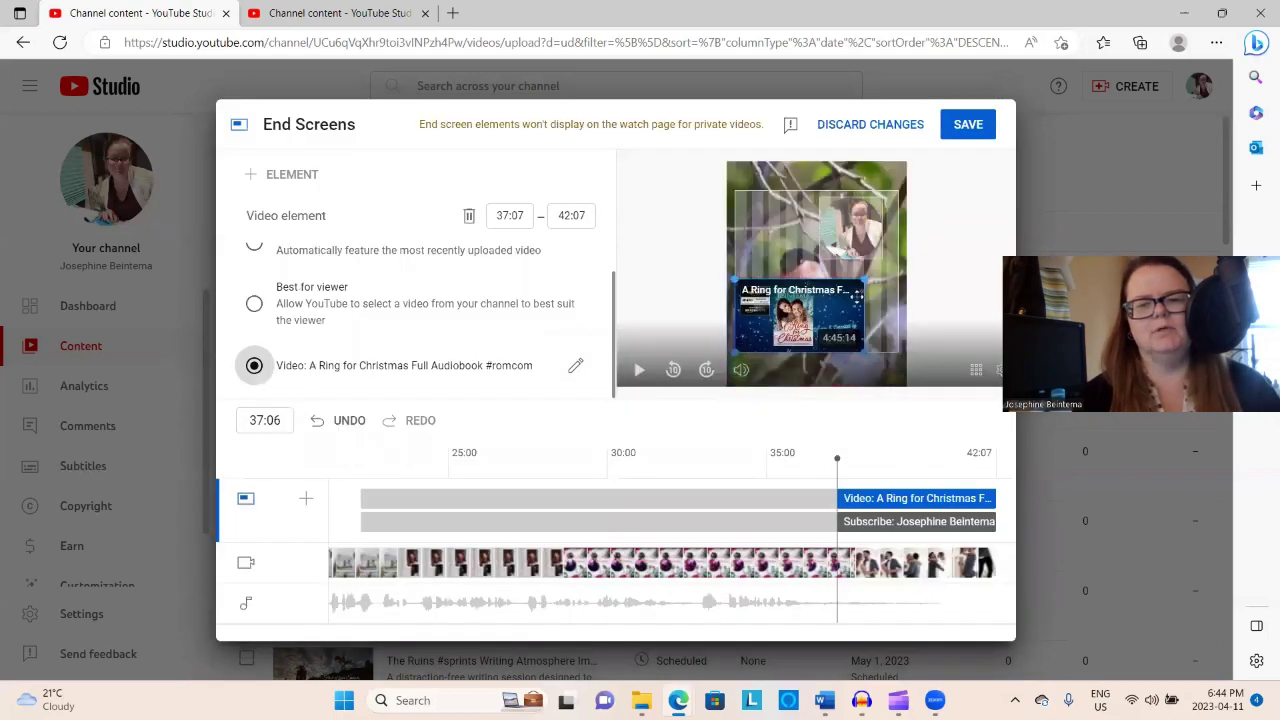
pyautogui.click(965, 124)
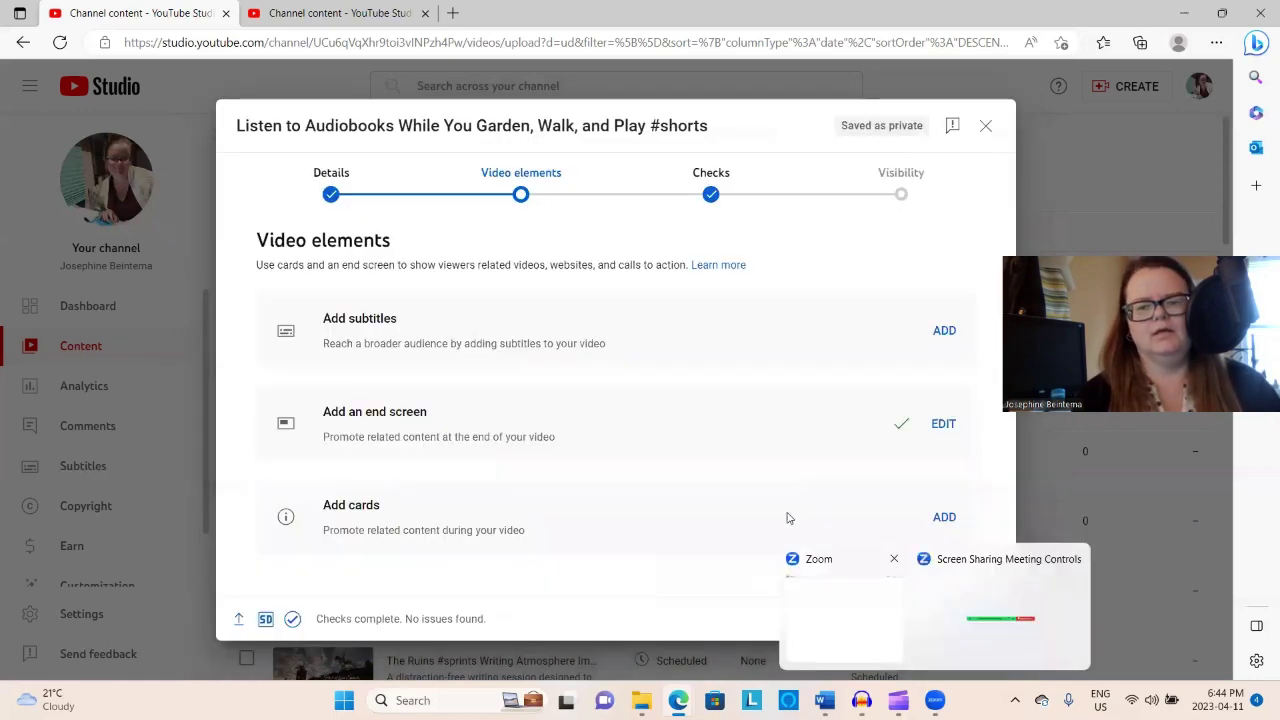
# Step: Advance past Checks, set visibility to Unlisted, and minimize the Edge window
pyautogui.click(965, 620)
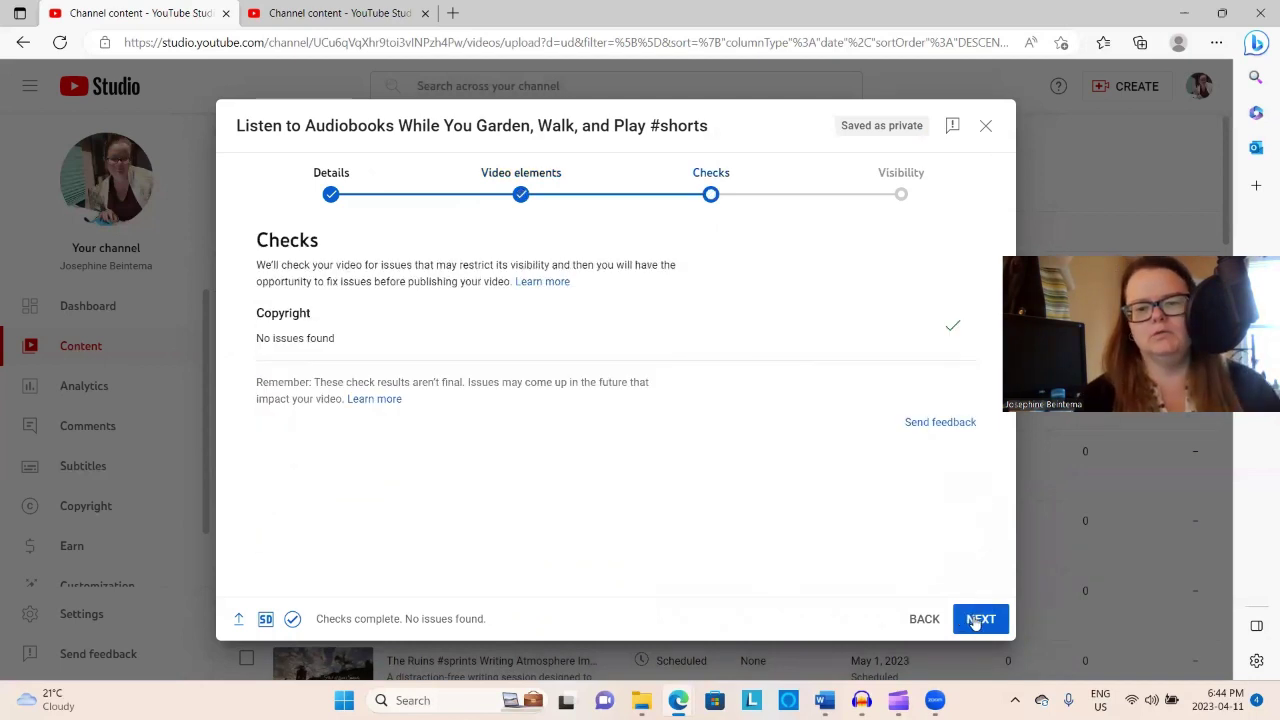
pyautogui.click(979, 620)
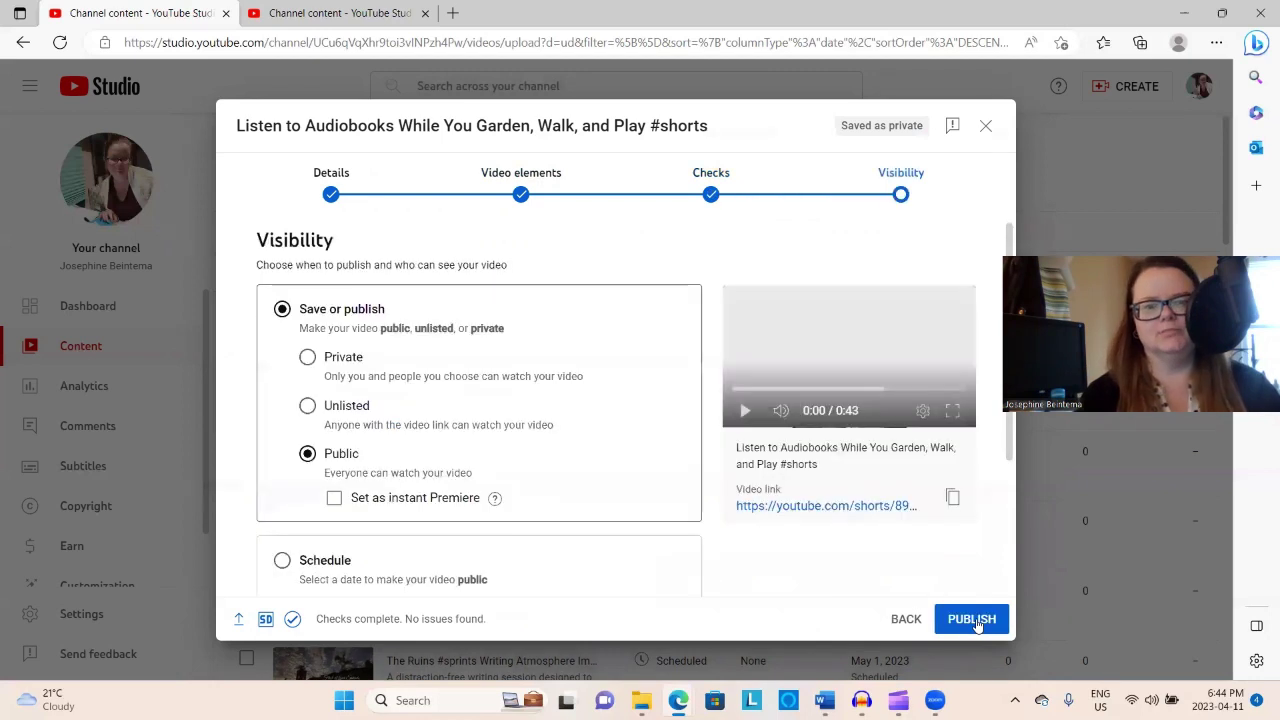
pyautogui.click(309, 407)
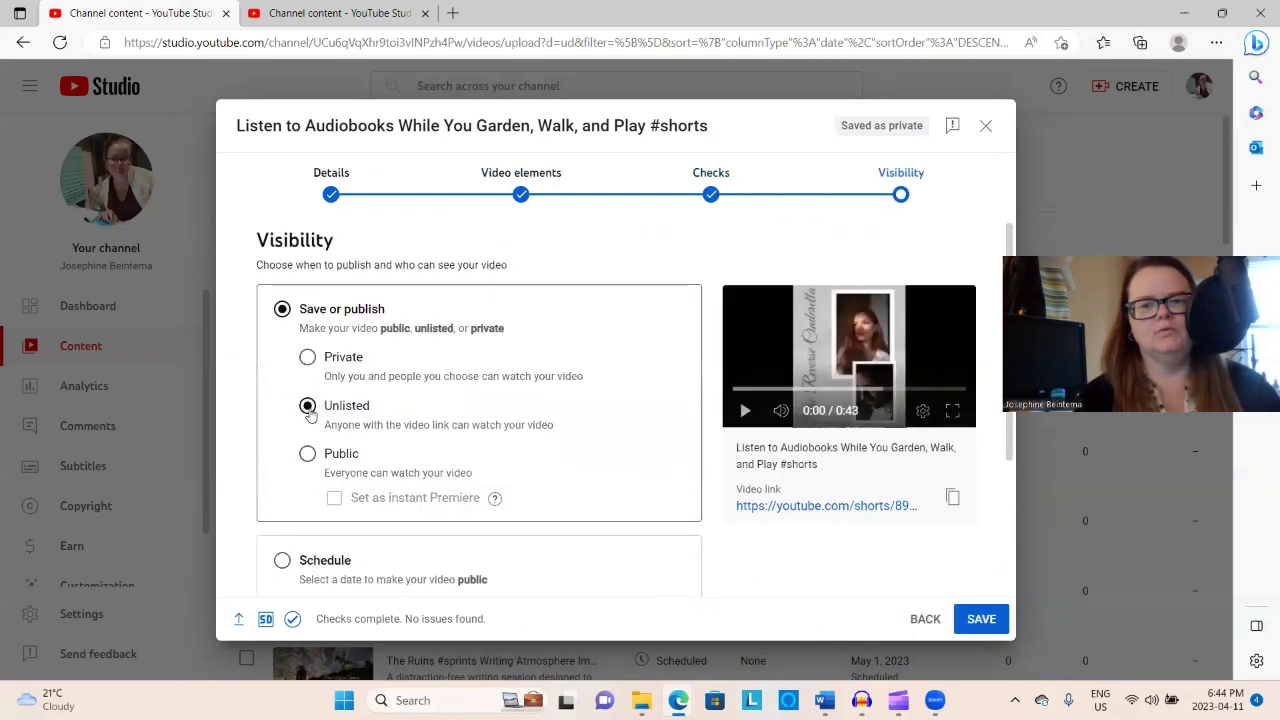
pyautogui.click(1176, 20)
# Step: Open the YouTube Production Calendar (version 1) workbook from the Josephine desktop folder
pyautogui.click(1176, 20)
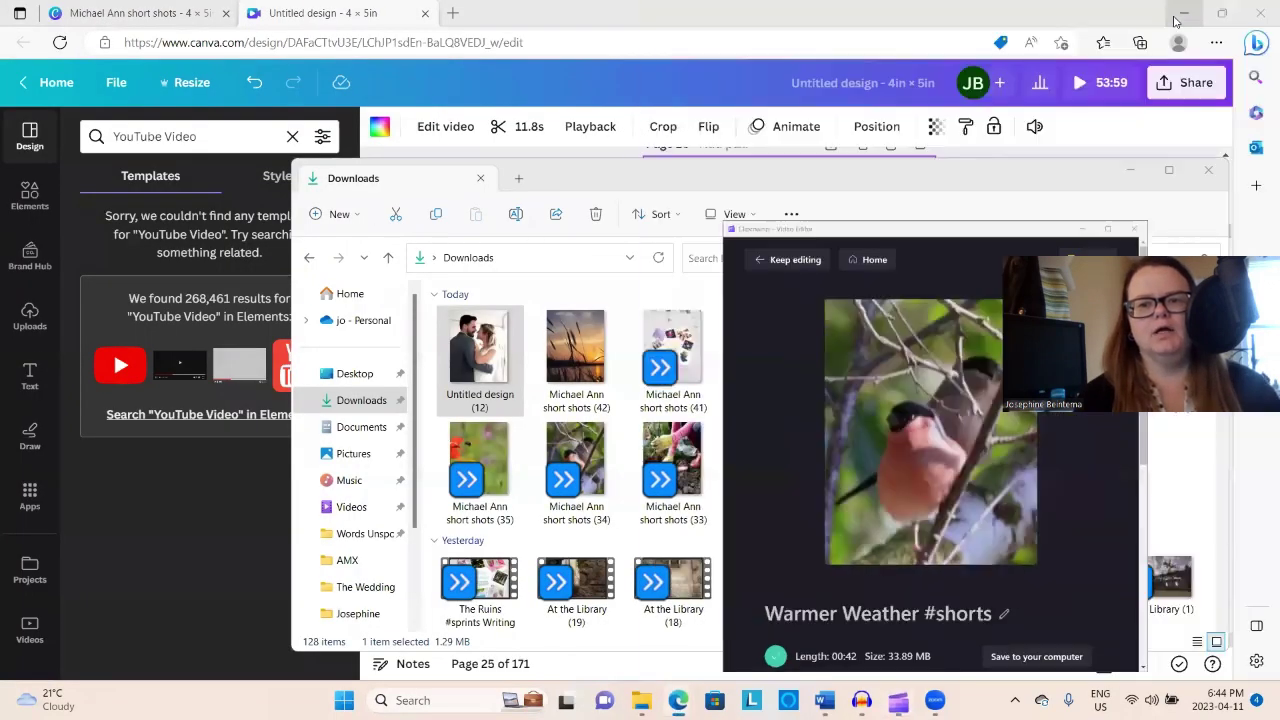
pyautogui.click(1176, 20)
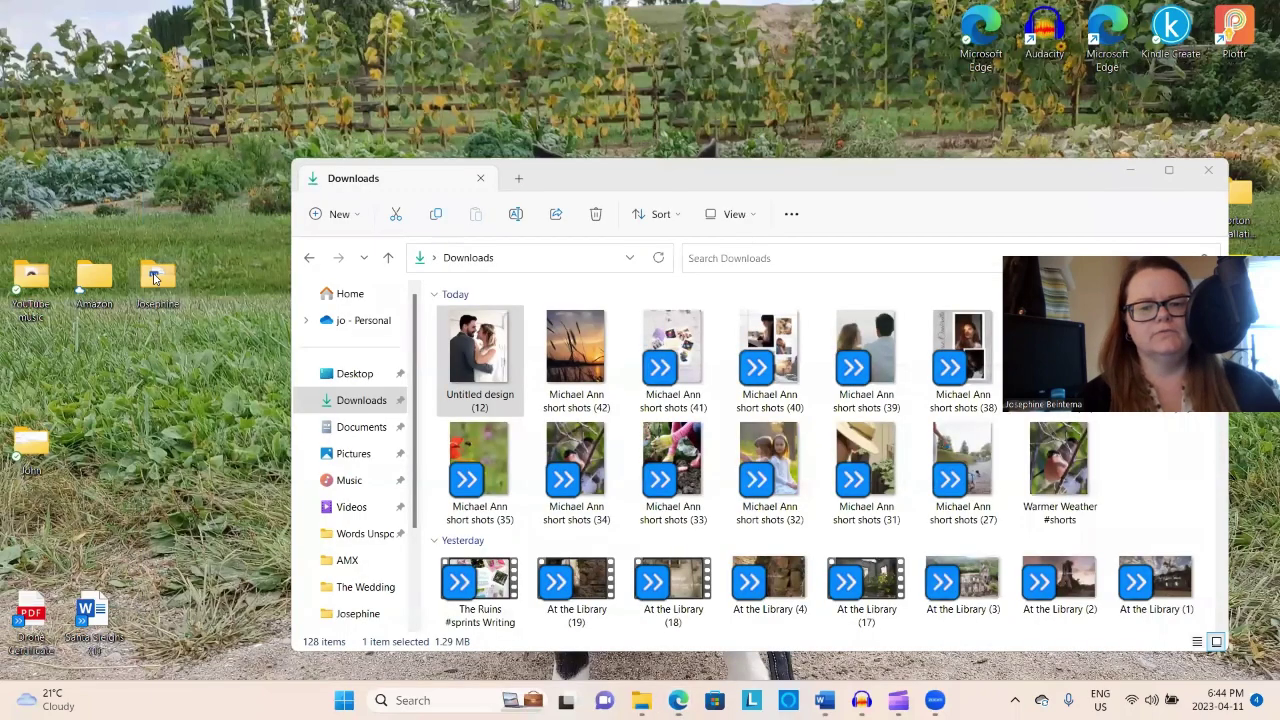
pyautogui.doubleClick(155, 279)
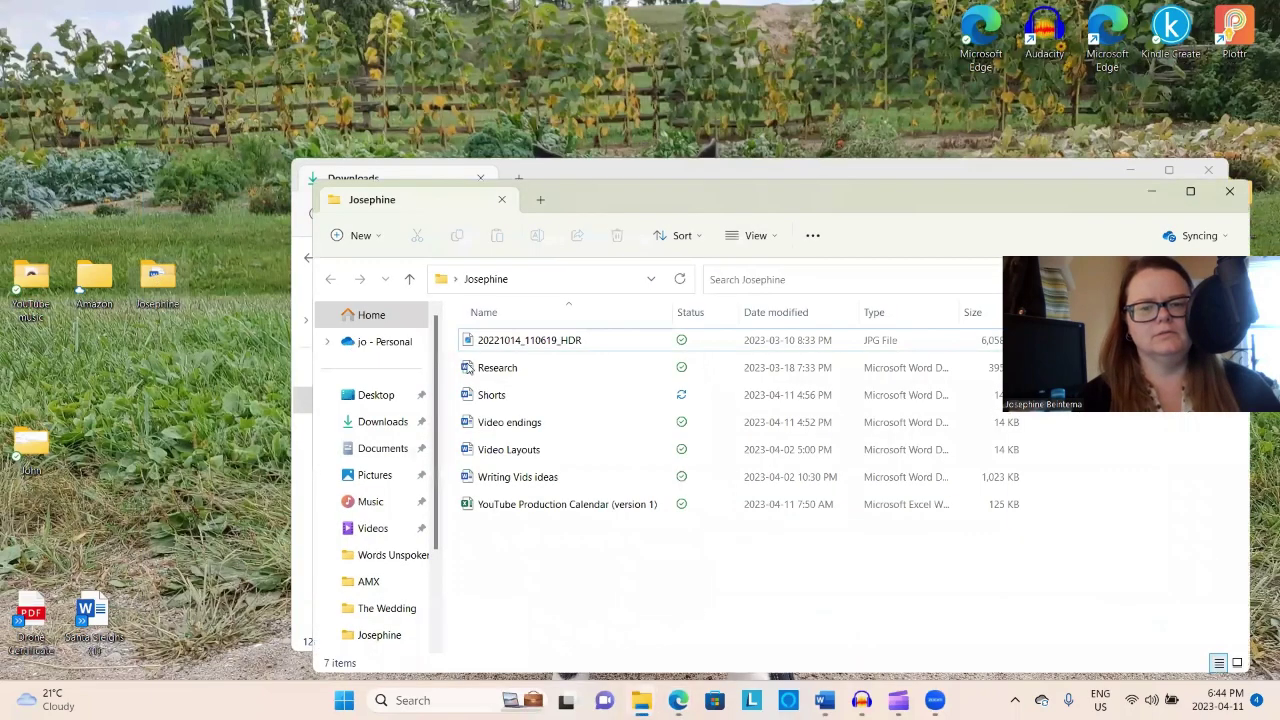
pyautogui.click(491, 504)
pyautogui.doubleClick(505, 502)
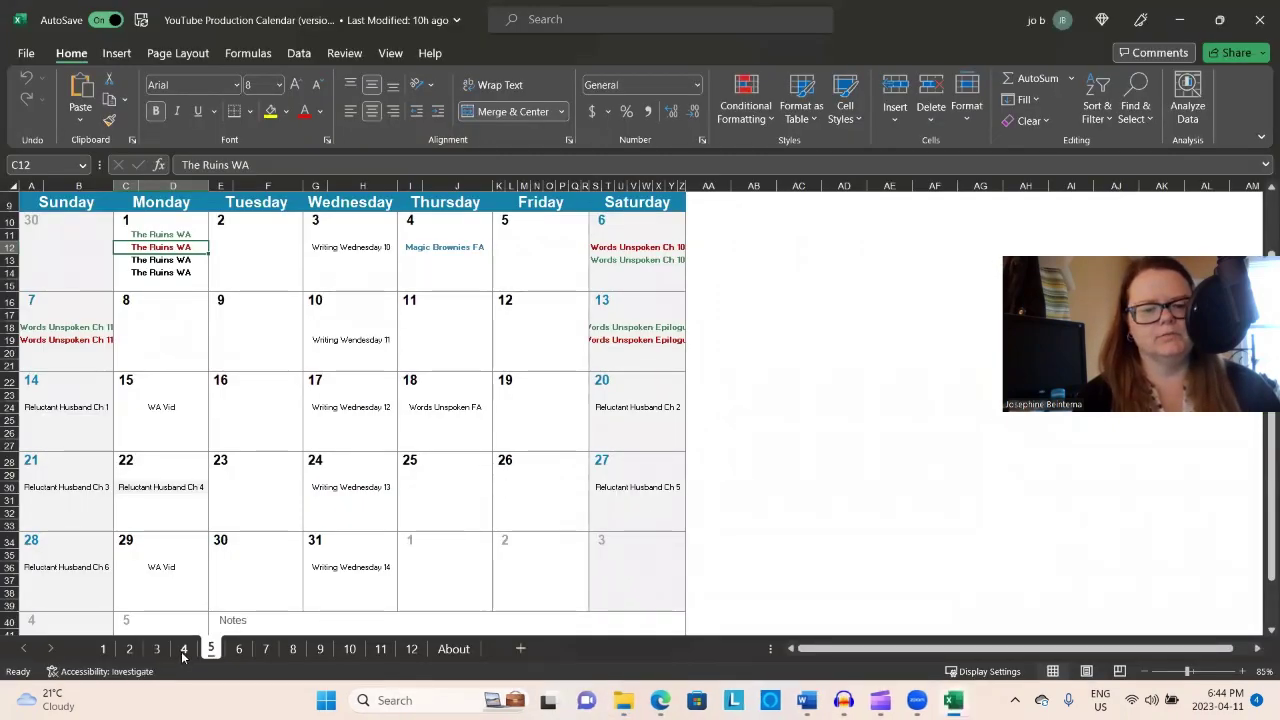
# Step: On sheet 4, make the Warmer Weather Ad Rom entry on the 24th bold purple
pyautogui.click(183, 649)
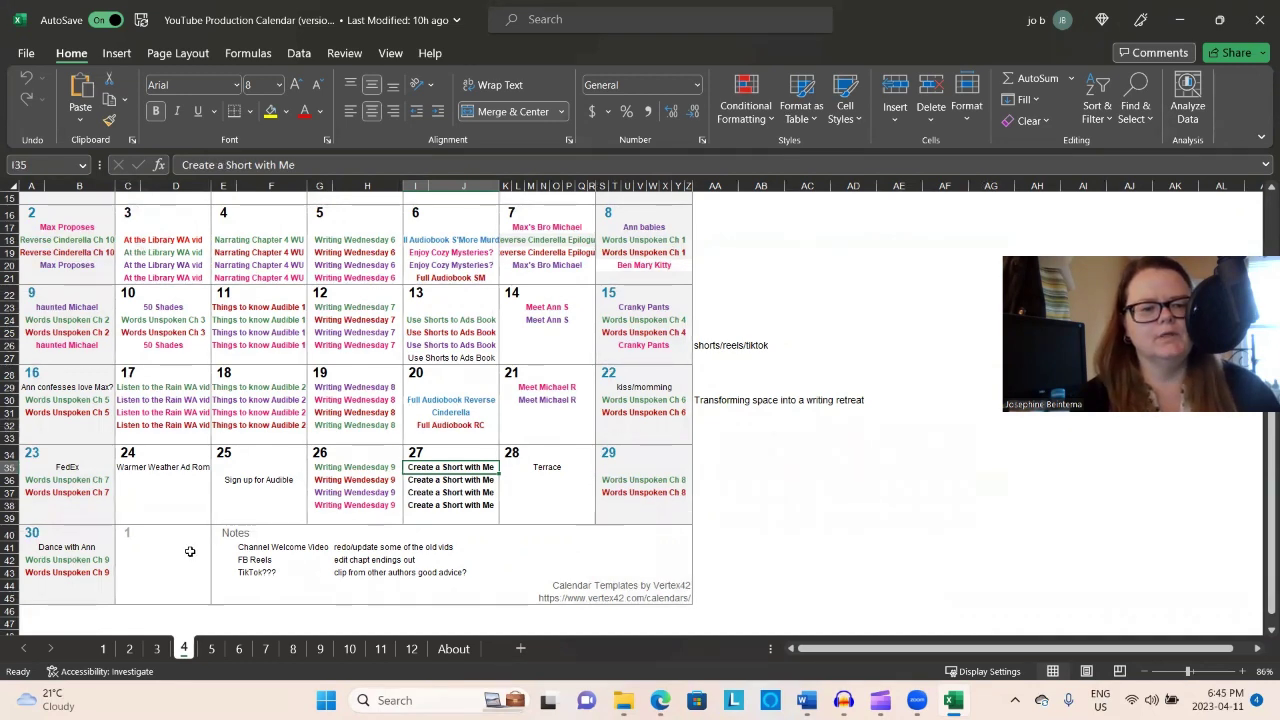
pyautogui.click(170, 468)
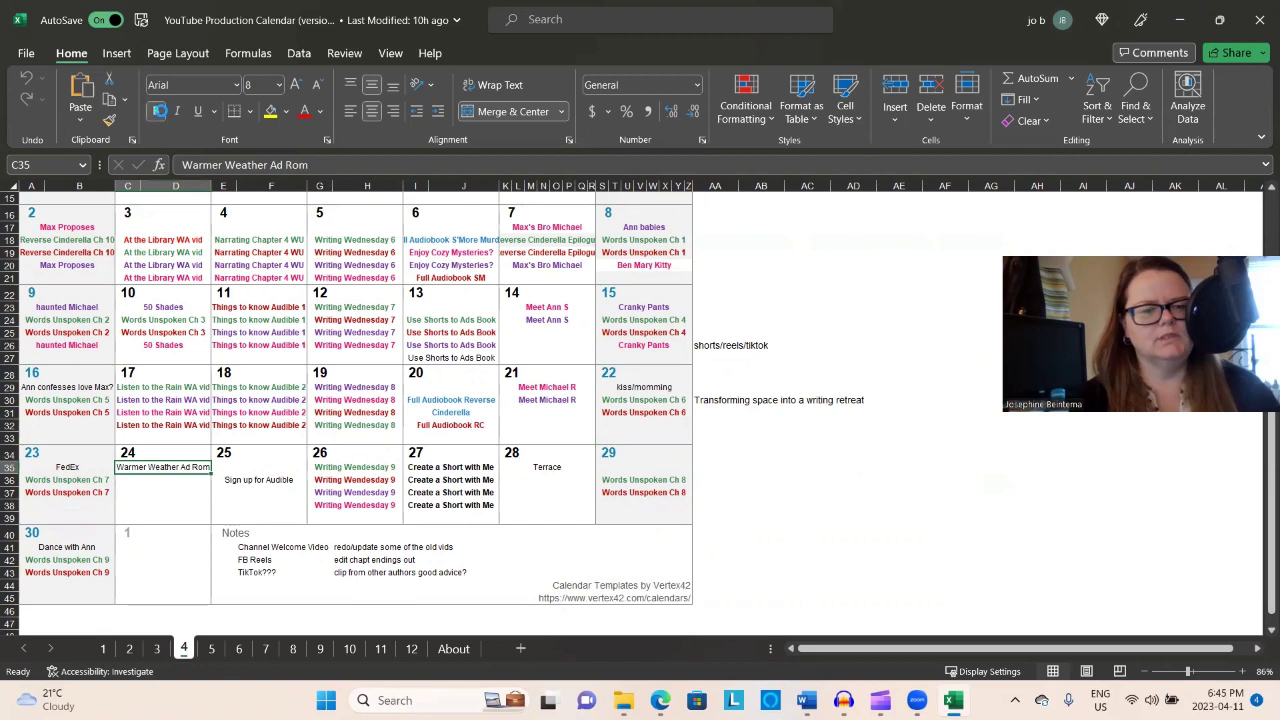
pyautogui.click(159, 111)
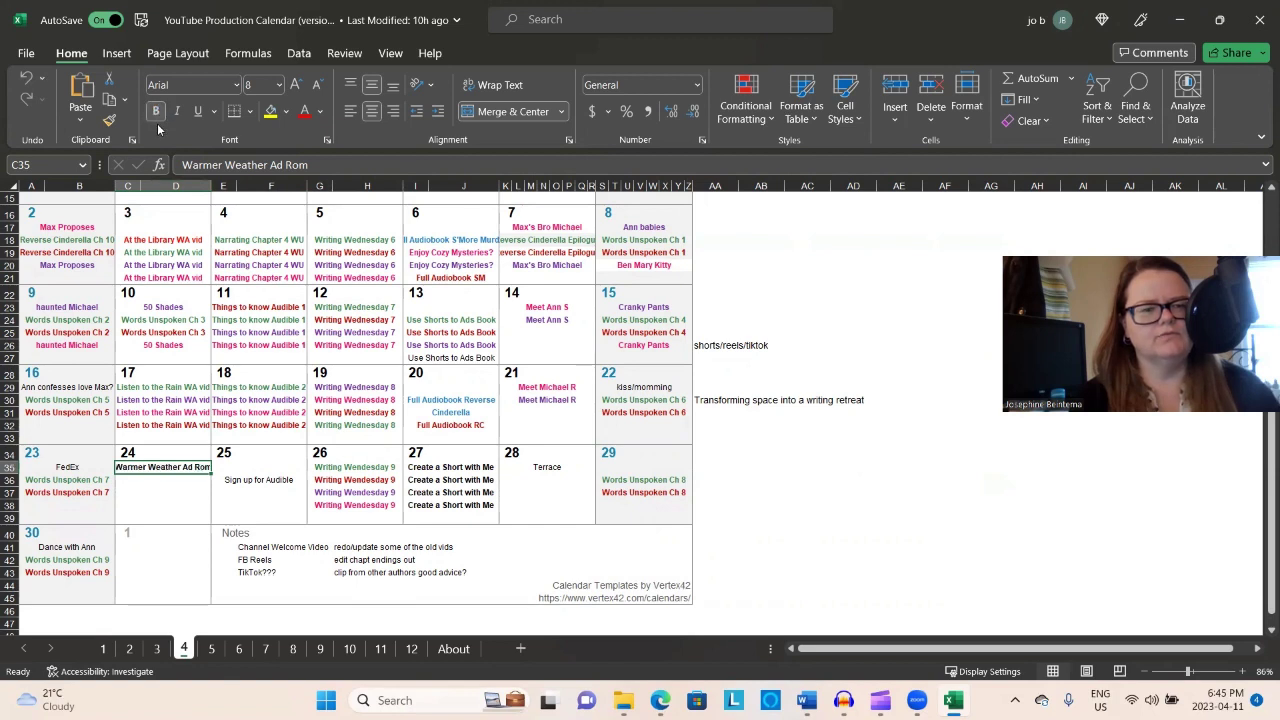
pyautogui.click(319, 113)
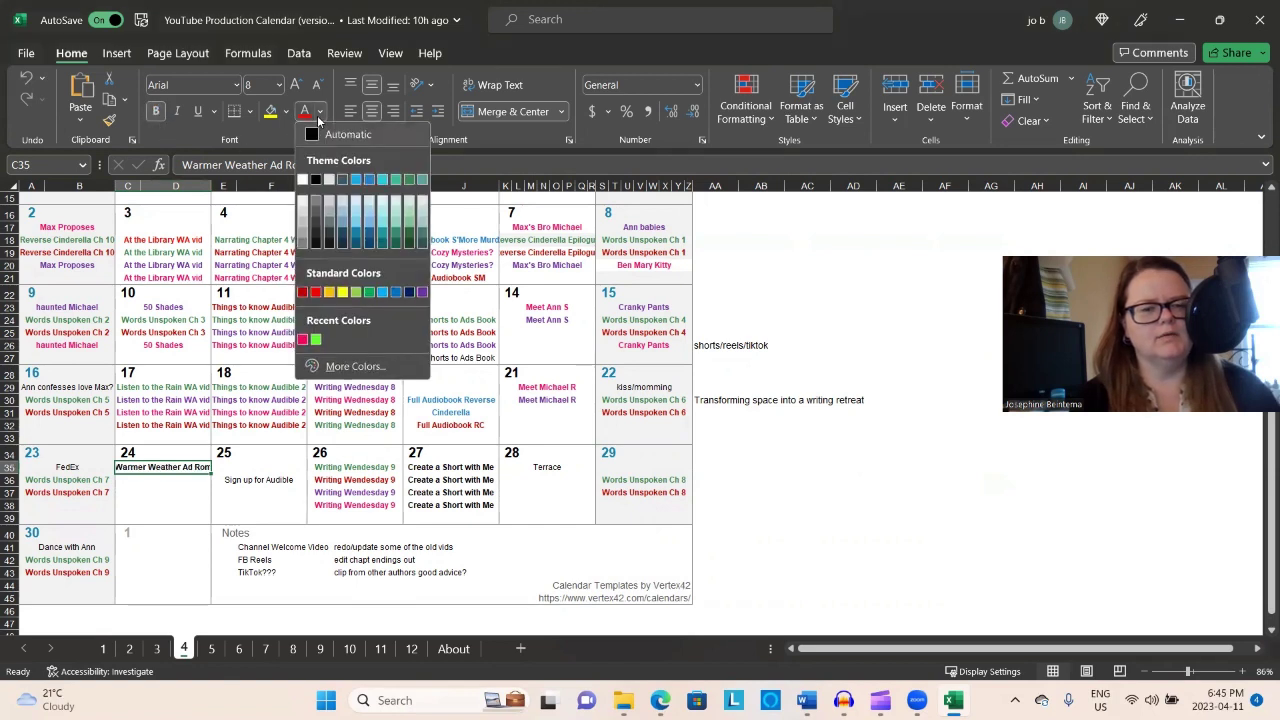
pyautogui.click(422, 293)
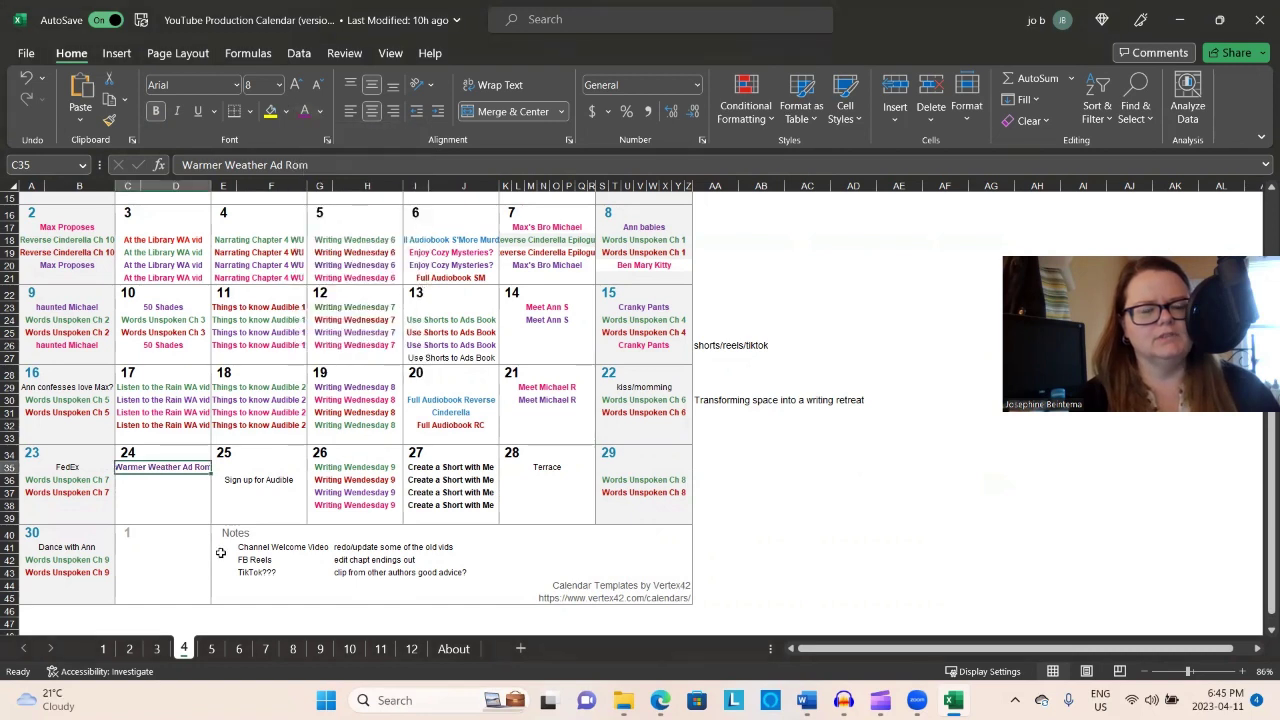
# Step: Move to cell C36, review the calendar, and minimize Excel
pyautogui.click(191, 484)
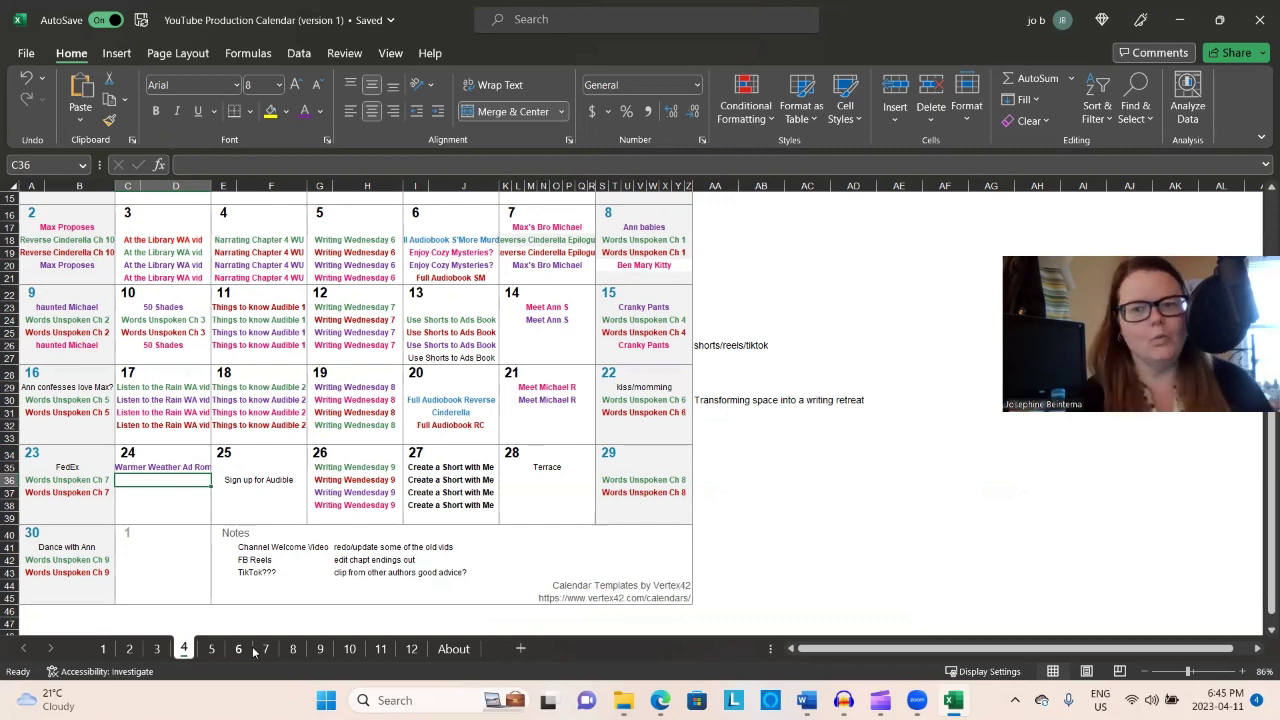
pyautogui.scroll(2, 240, 534)
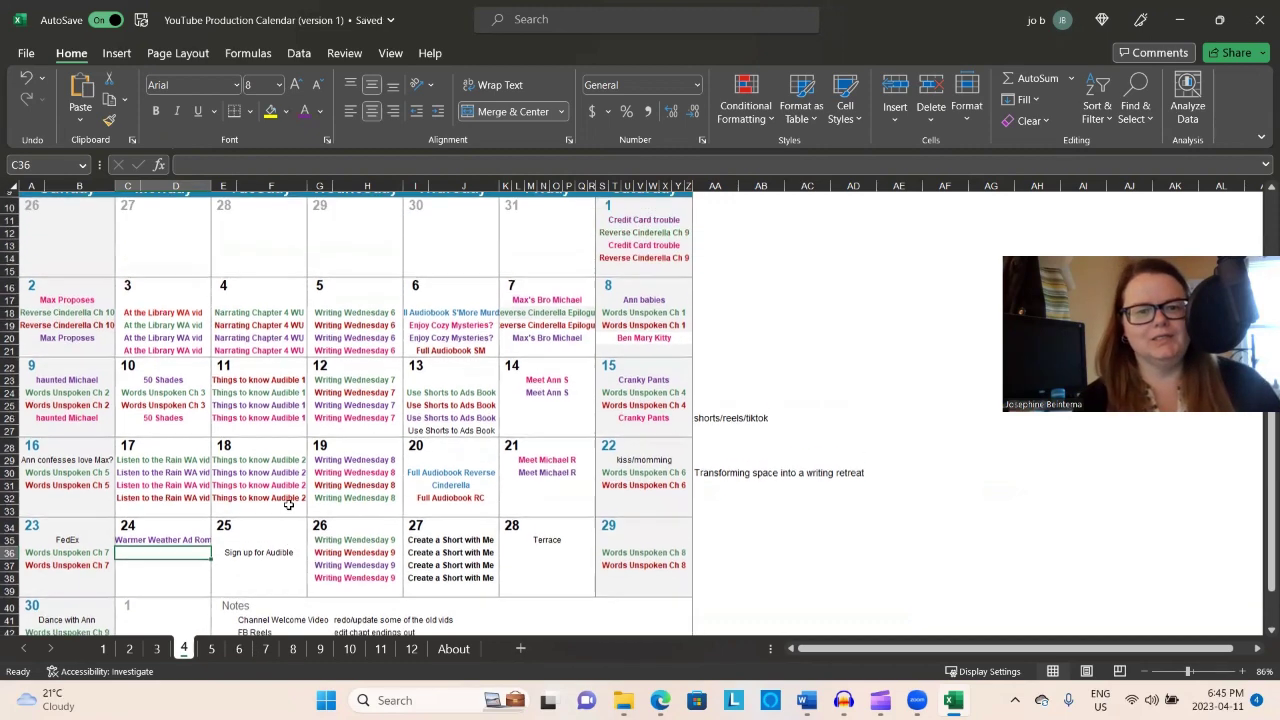
pyautogui.scroll(-1, 288, 504)
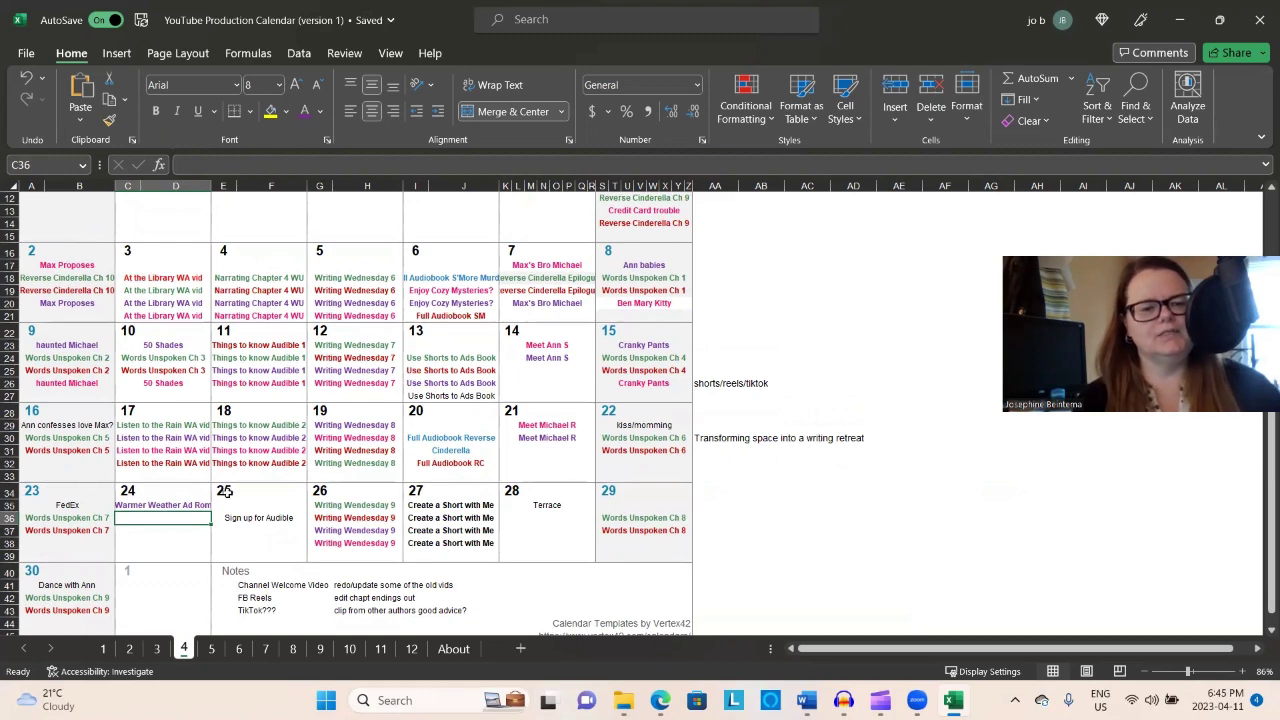
pyautogui.click(1168, 28)
pyautogui.click(1168, 28)
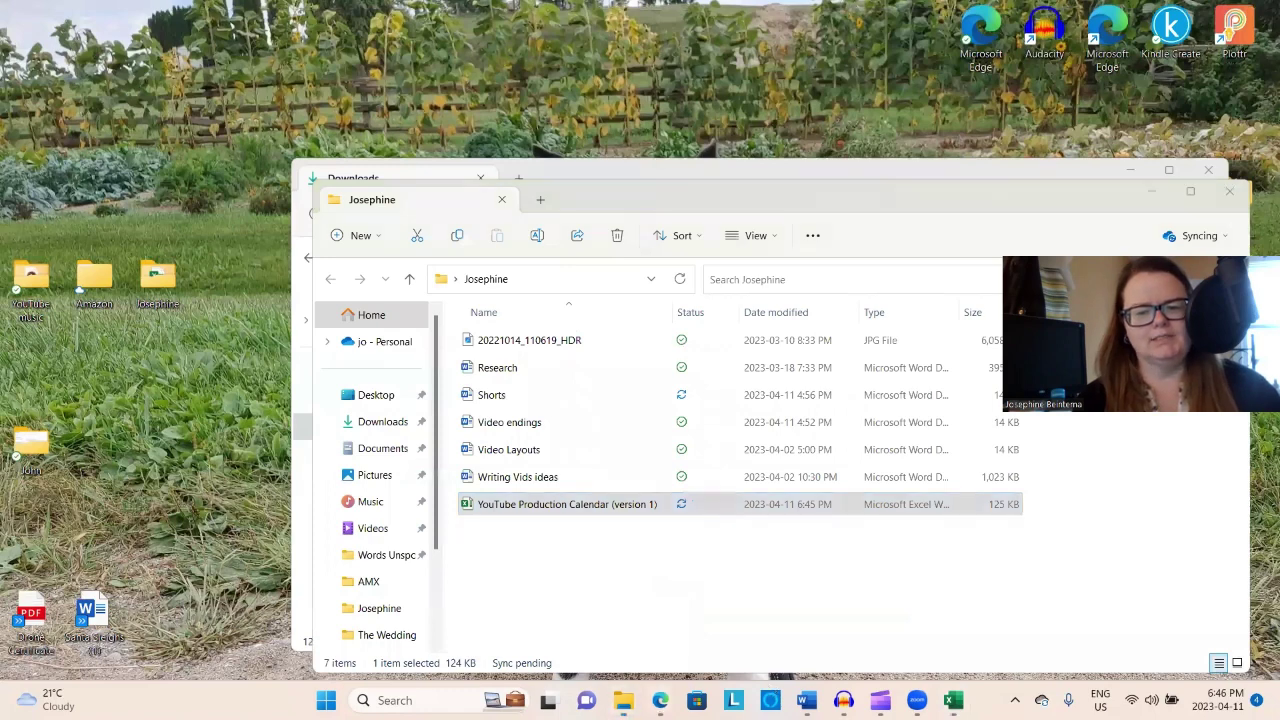
# Step: Back in the Studio upload dialog, choose Schedule with a release date of April 24
pyautogui.click(660, 700)
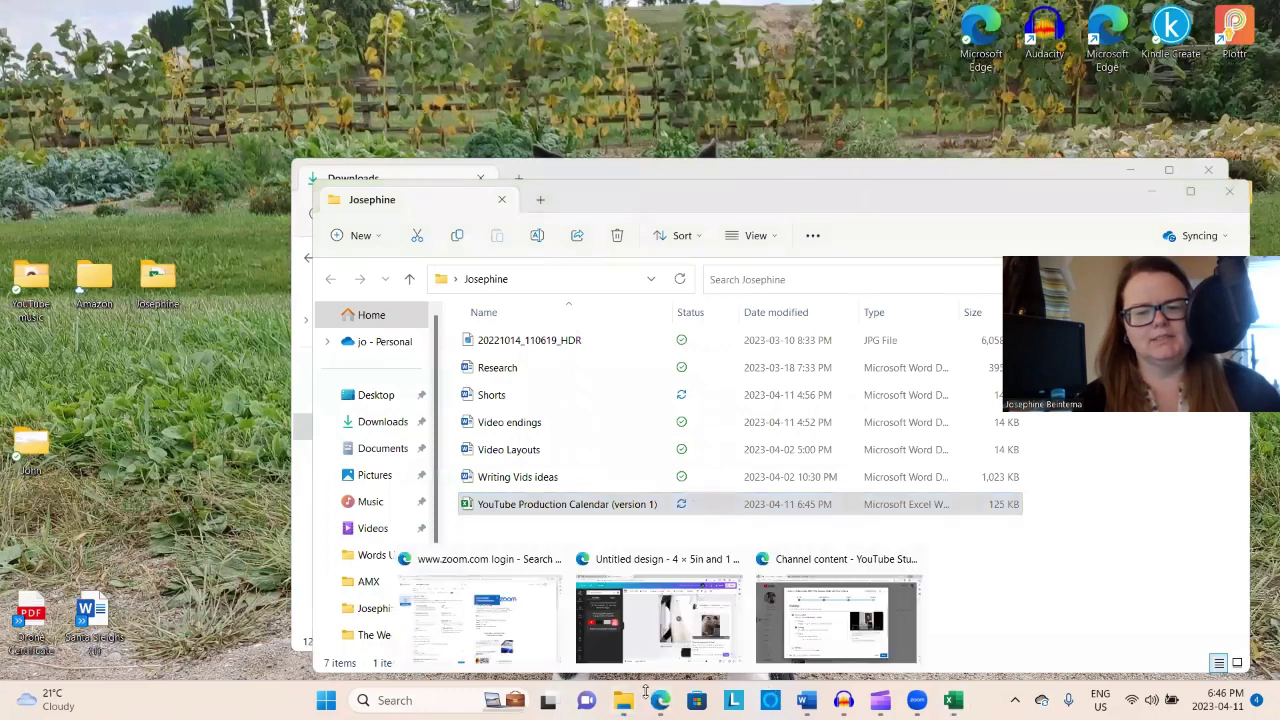
pyautogui.click(790, 614)
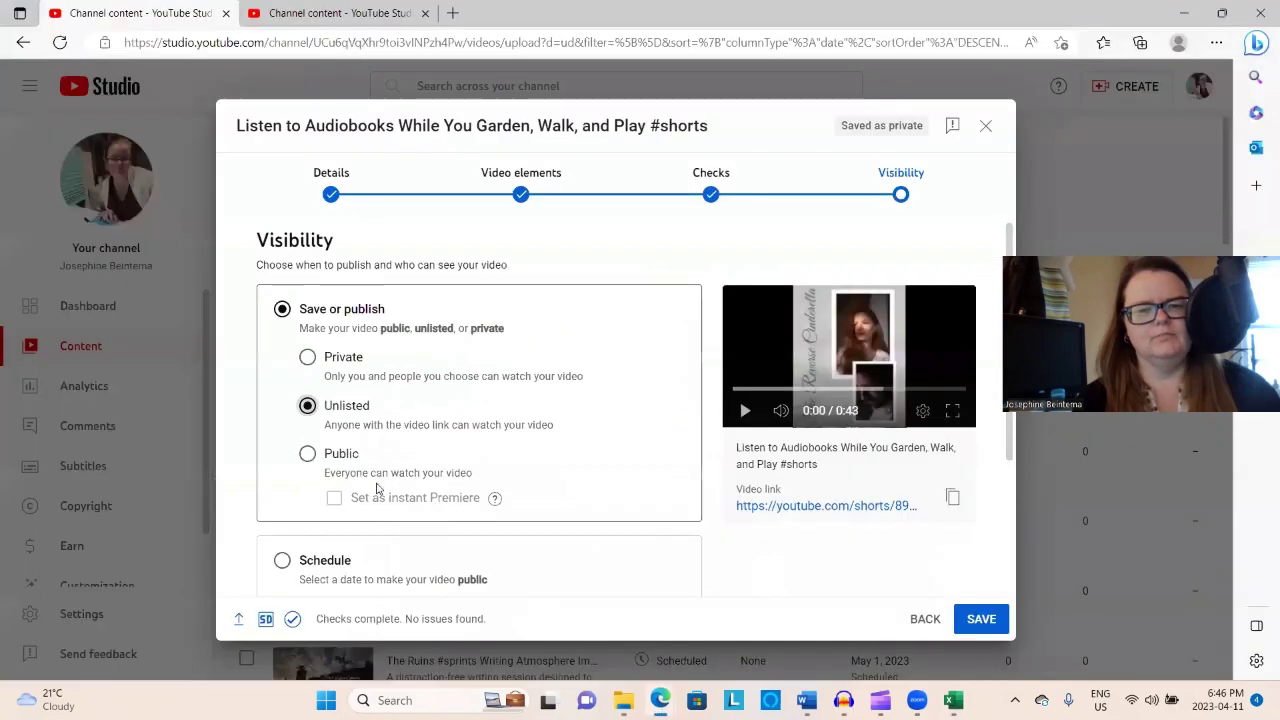
pyautogui.click(306, 566)
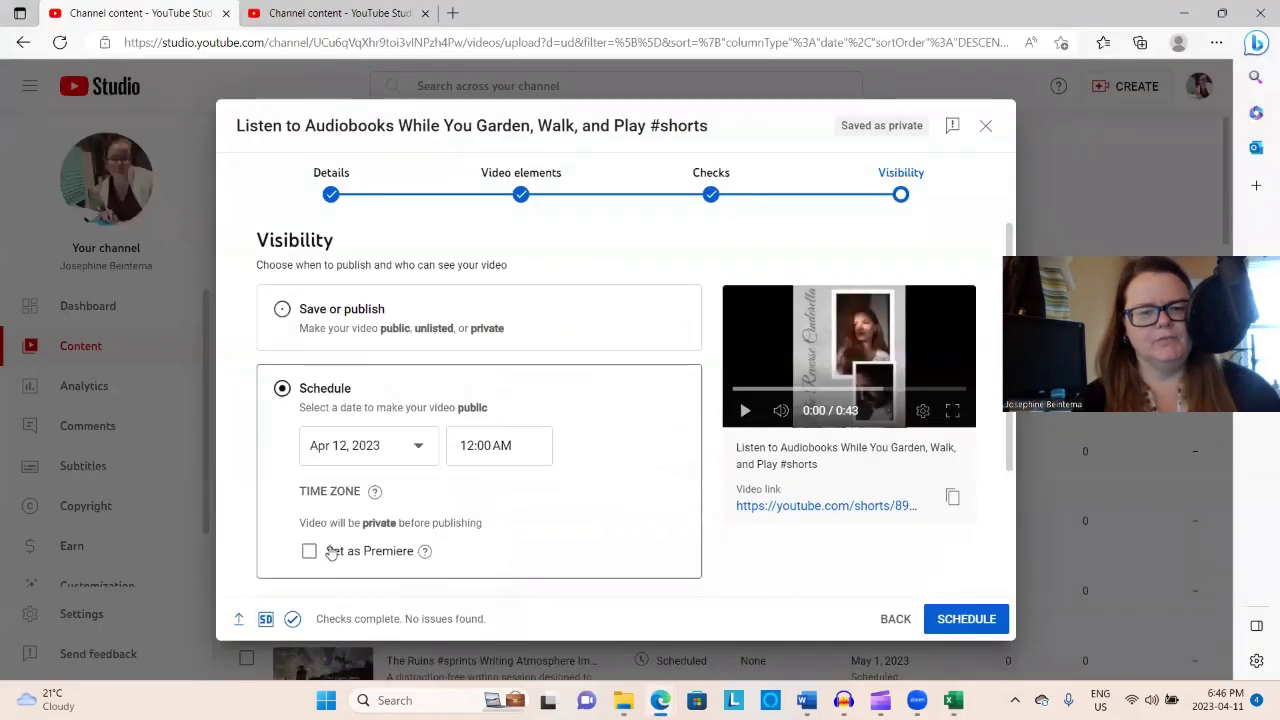
pyautogui.click(401, 452)
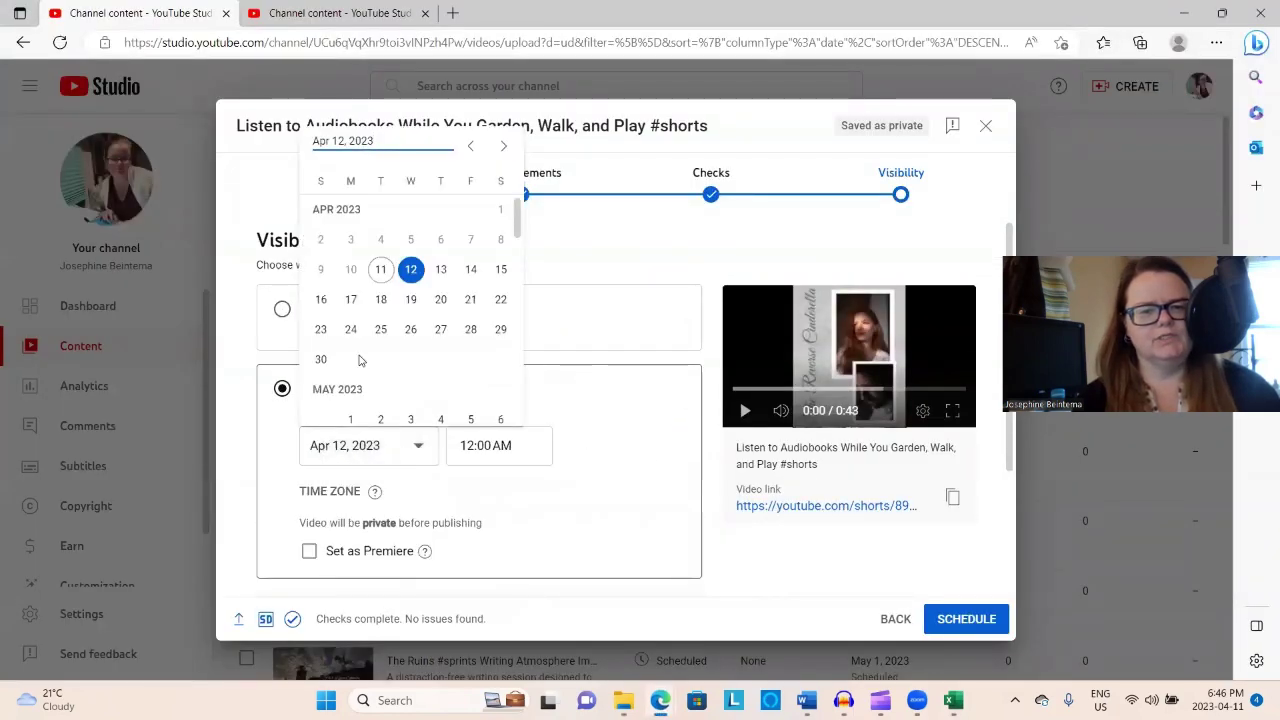
pyautogui.click(349, 295)
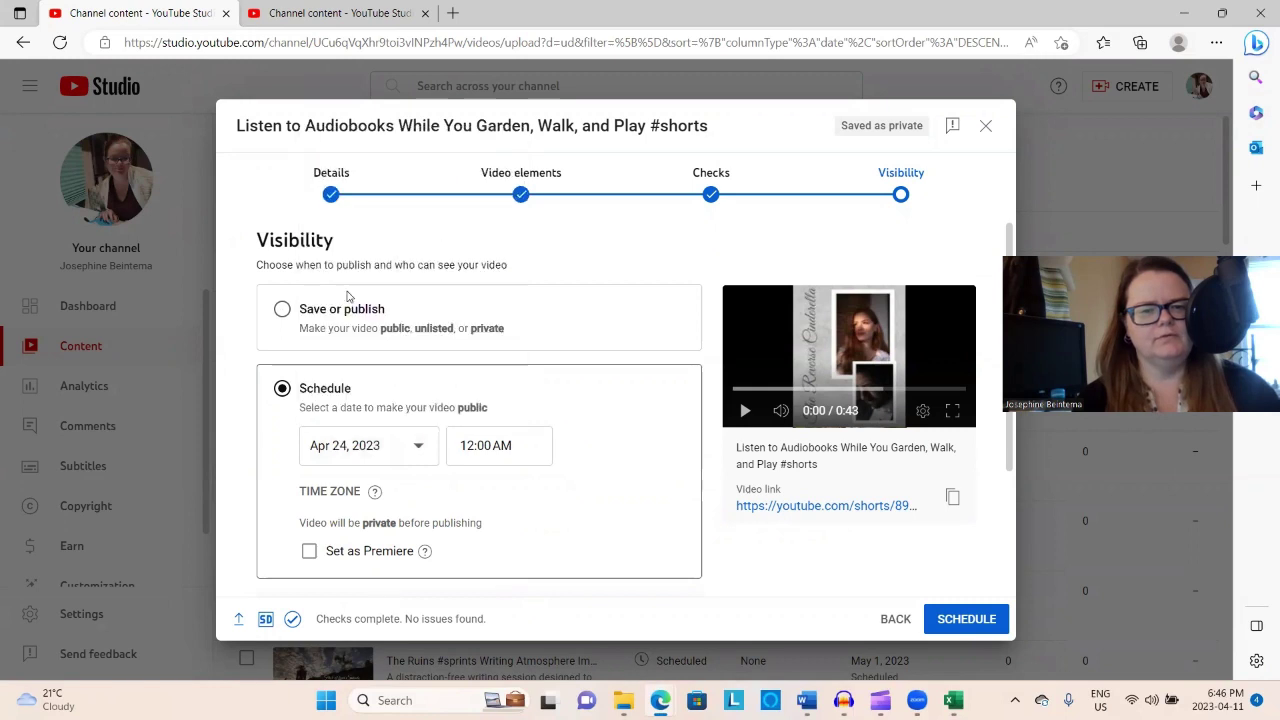
# Step: Set the release time to 7:00 AM, schedule the Short, and close the confirmation
pyautogui.click(534, 440)
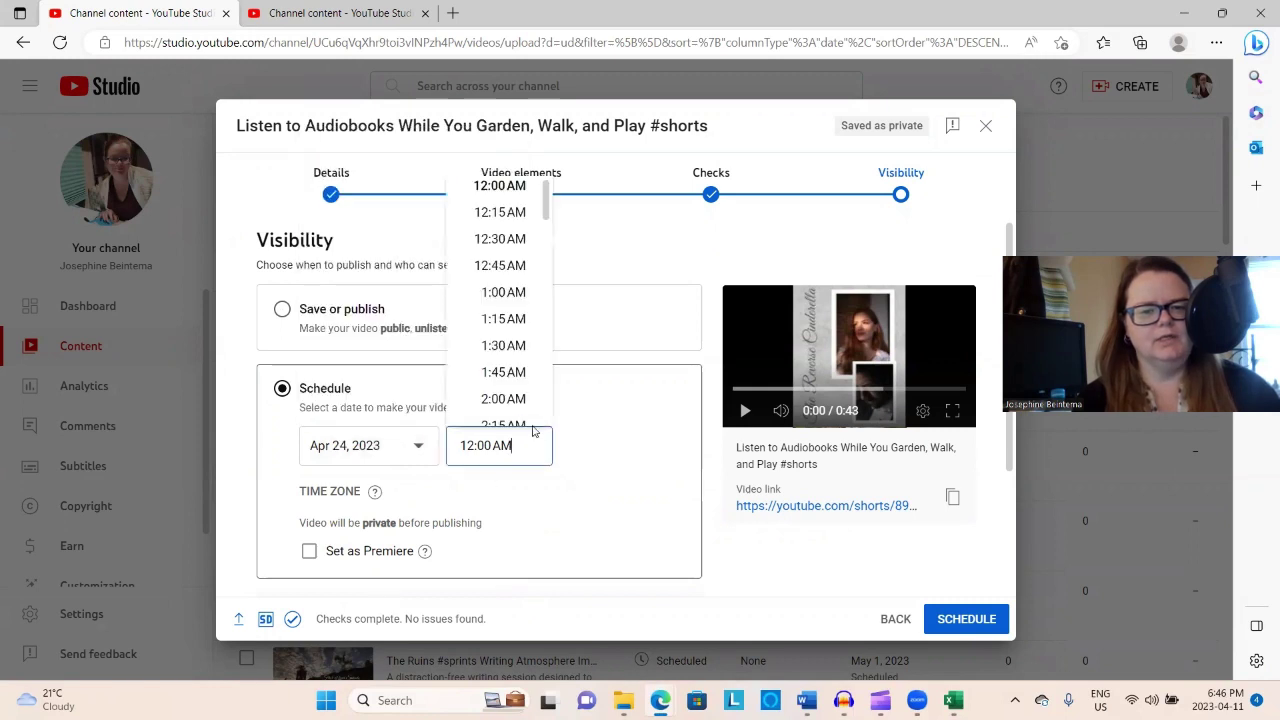
pyautogui.scroll(-1, 476, 390)
pyautogui.scroll(-6, 476, 390)
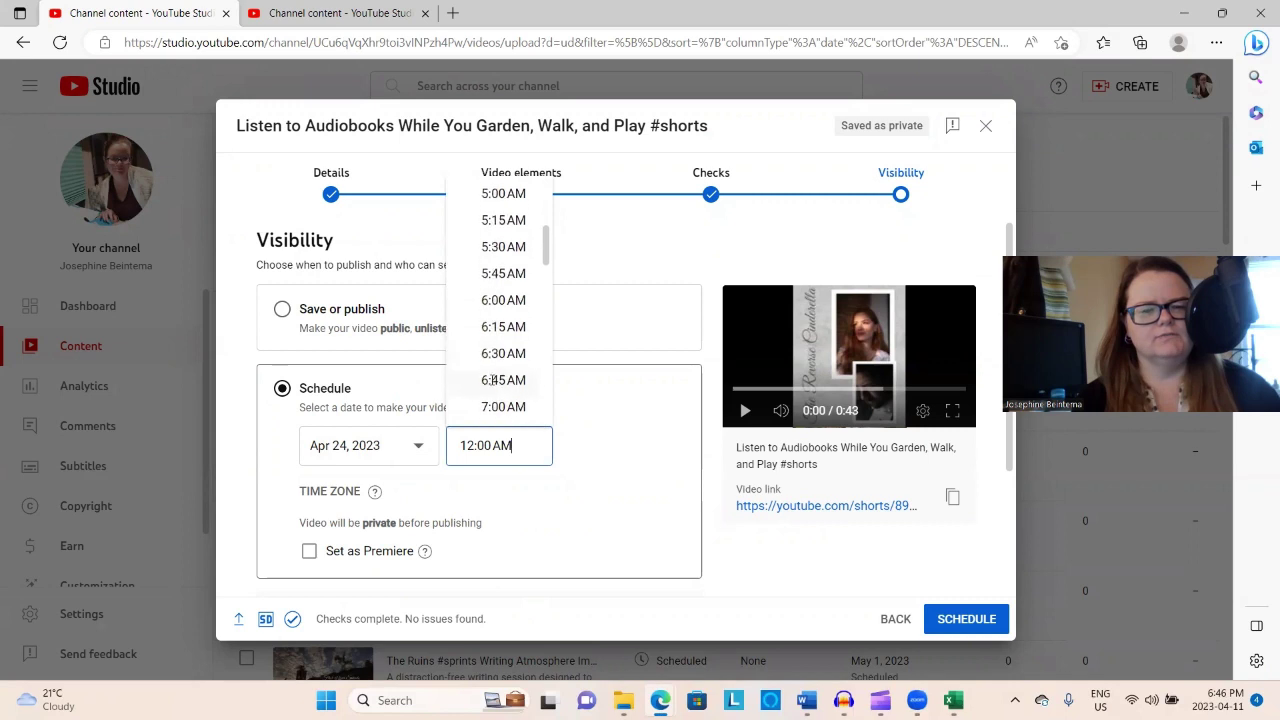
pyautogui.click(512, 408)
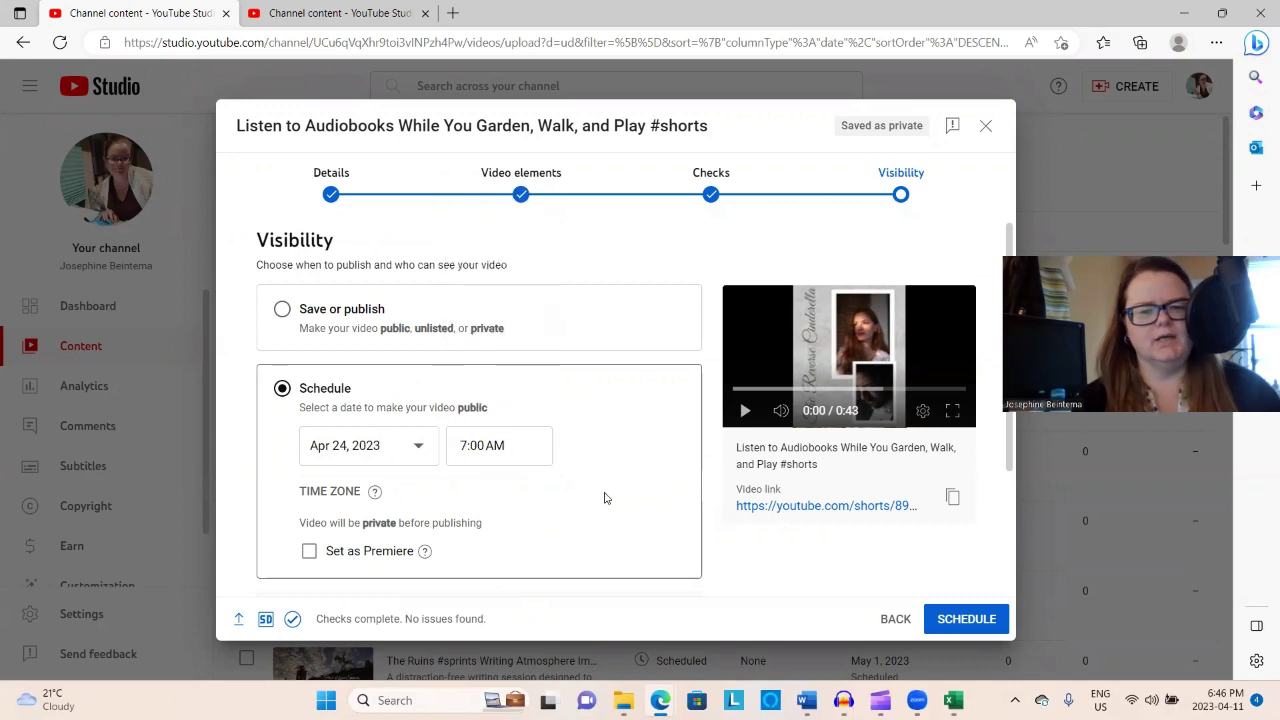
pyautogui.click(966, 619)
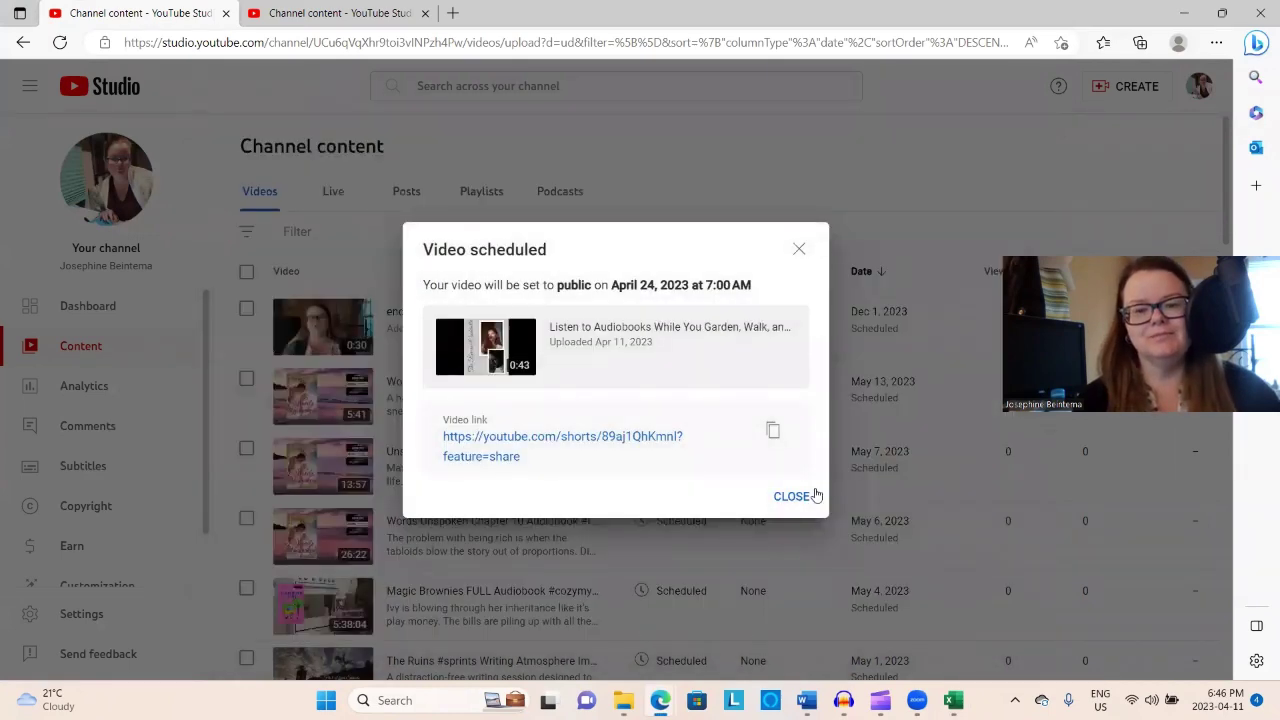
pyautogui.click(814, 496)
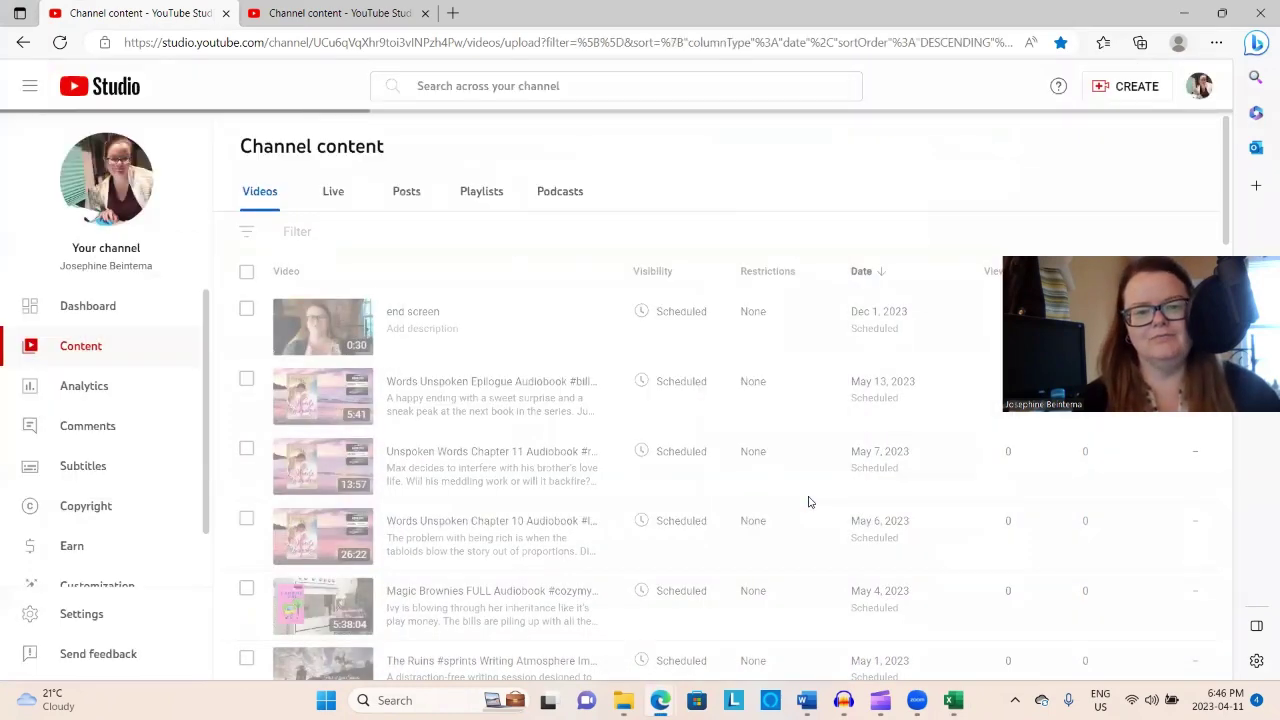